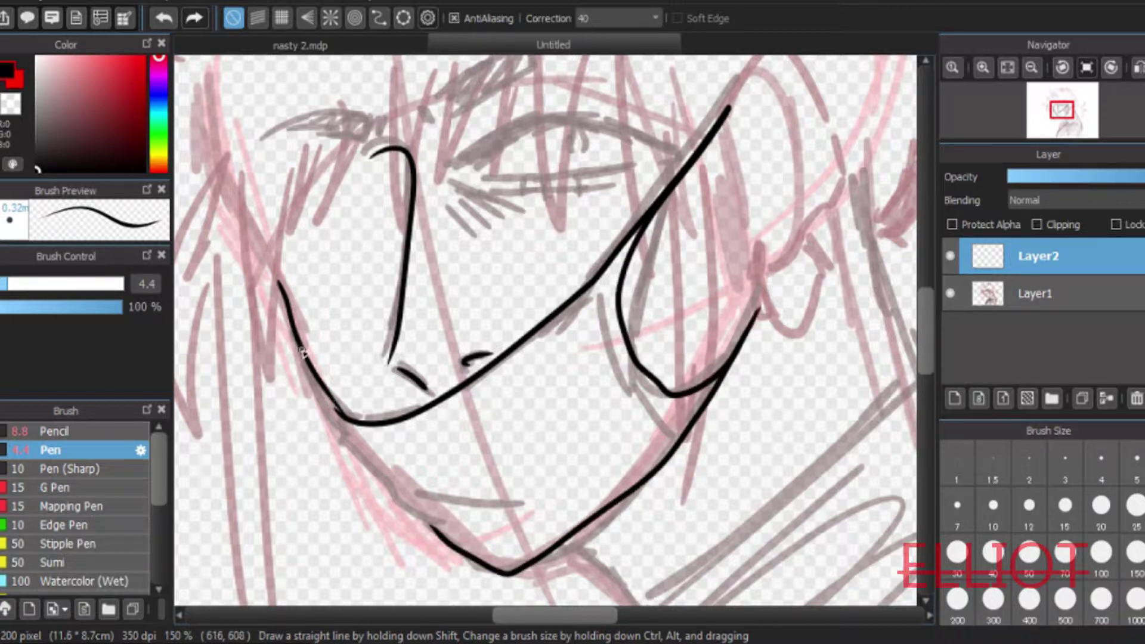
Ink two crease lines on the mask and a second contour running from the chin up along the jaw
drag(442, 502, 544, 503)
drag(482, 525, 569, 520)
scroll(931, 327, down, 3)
scroll(519, 462, up, 1)
mouse_move(519, 451)
mouse_down()
mouse_move(630, 400)
mouse_move(678, 332)
mouse_up()
click(164, 19)
mouse_move(519, 451)
mouse_down()
mouse_move(624, 398)
mouse_move(686, 326)
mouse_up()
Ink the ear's outer outline and inner rim with the hoop earring, redoing the first outline attempts
drag(568, 617, 603, 616)
drag(929, 348, 932, 304)
drag(527, 190, 608, 99)
key(ctrl+z)
mouse_move(524, 190)
mouse_down()
mouse_move(563, 125)
mouse_move(638, 179)
mouse_up()
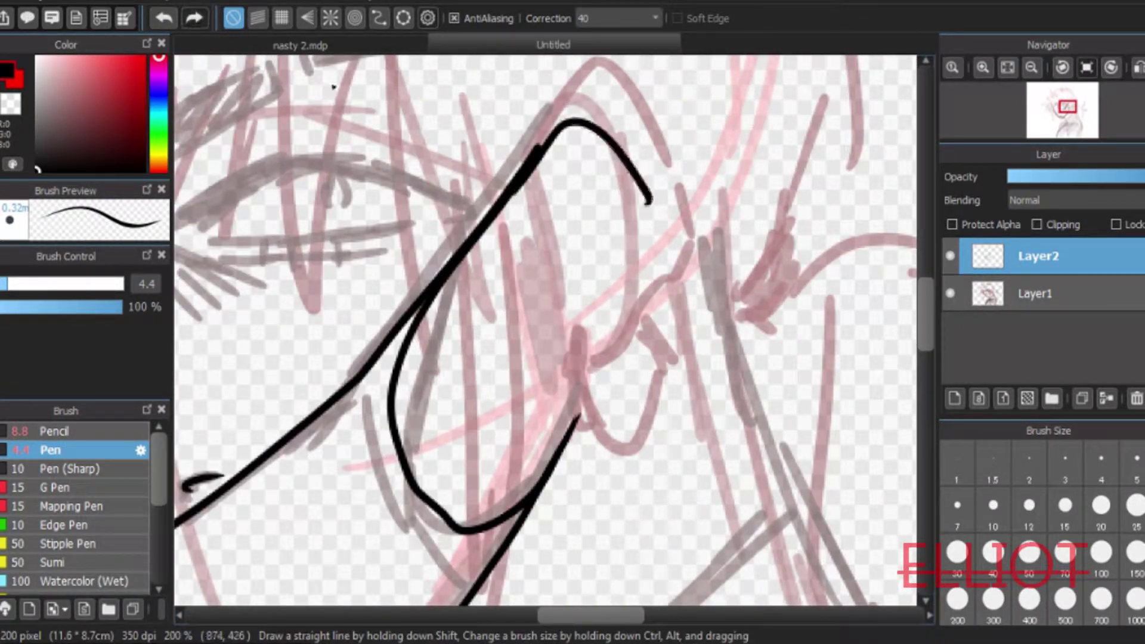
key(ctrl+z)
drag(529, 197, 587, 126)
key(ctrl+z)
mouse_move(531, 189)
mouse_down()
mouse_move(602, 117)
mouse_move(631, 325)
mouse_move(559, 362)
mouse_move(644, 367)
mouse_move(654, 384)
mouse_move(590, 345)
mouse_up()
mouse_move(549, 194)
mouse_down()
mouse_move(626, 196)
mouse_move(611, 307)
mouse_move(548, 322)
mouse_up()
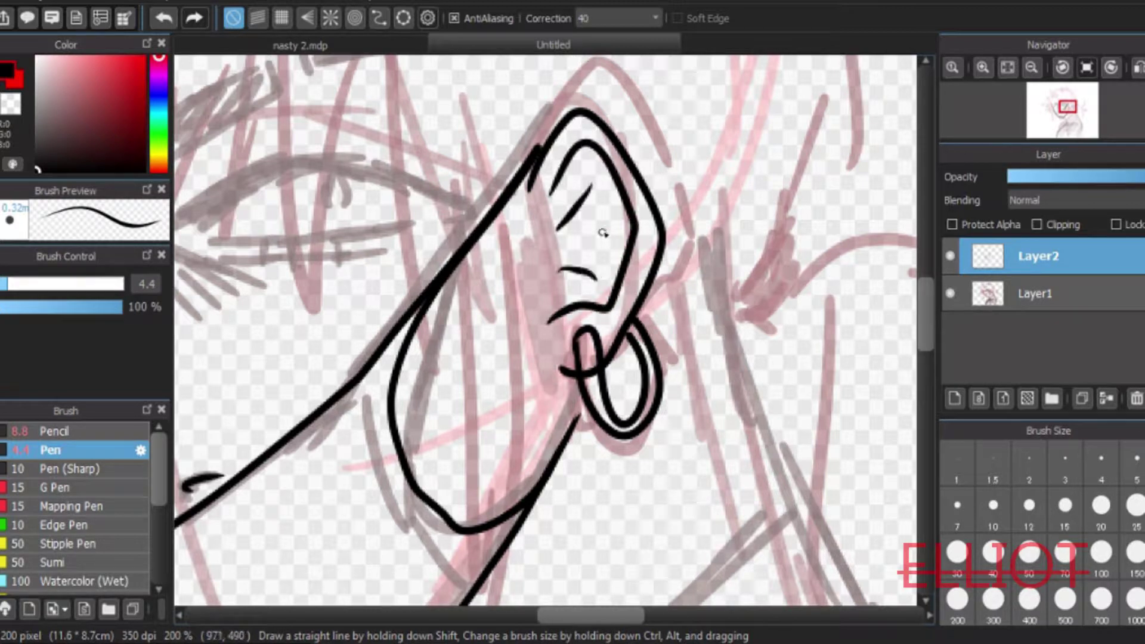
Set the pen's stroke correction to 9 and redraw the small fold lines inside the ear
click(632, 18)
click(622, 144)
mouse_move(555, 247)
mouse_down()
mouse_move(559, 276)
mouse_move(592, 291)
mouse_up()
drag(609, 211, 608, 245)
key(ctrl+z)
key(ctrl+z)
mouse_move(582, 192)
mouse_down()
mouse_move(611, 226)
mouse_move(593, 291)
mouse_up()
Set the stroke correction to 40 and ink the eye's thick upper lid and its lower lid line
click(1031, 67)
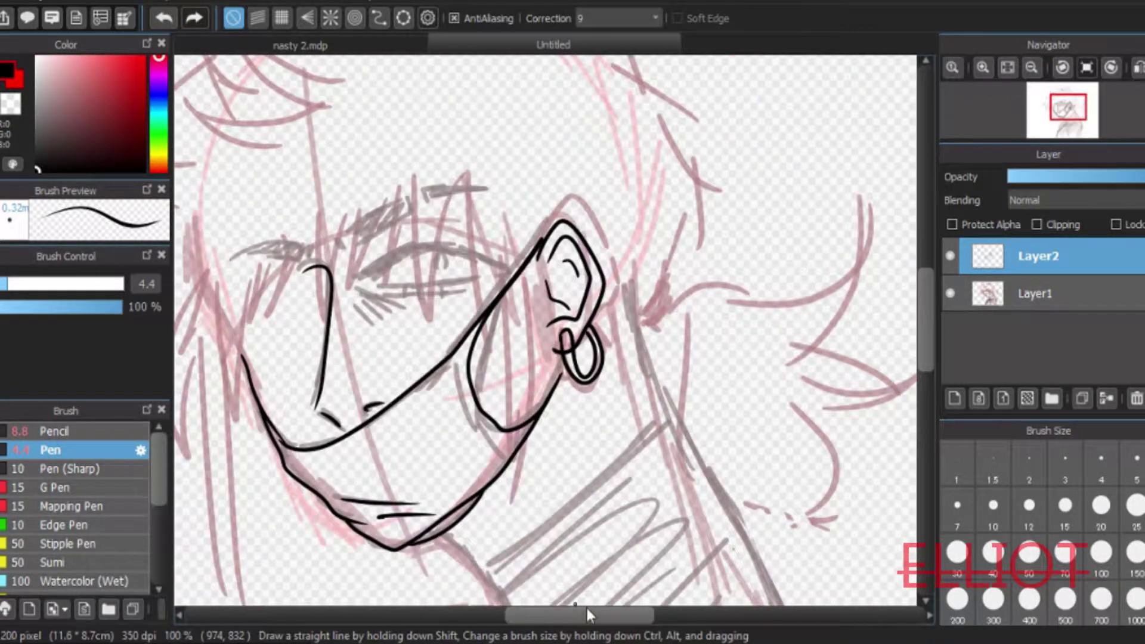
drag(586, 614, 544, 614)
drag(926, 272, 926, 258)
click(983, 67)
click(618, 18)
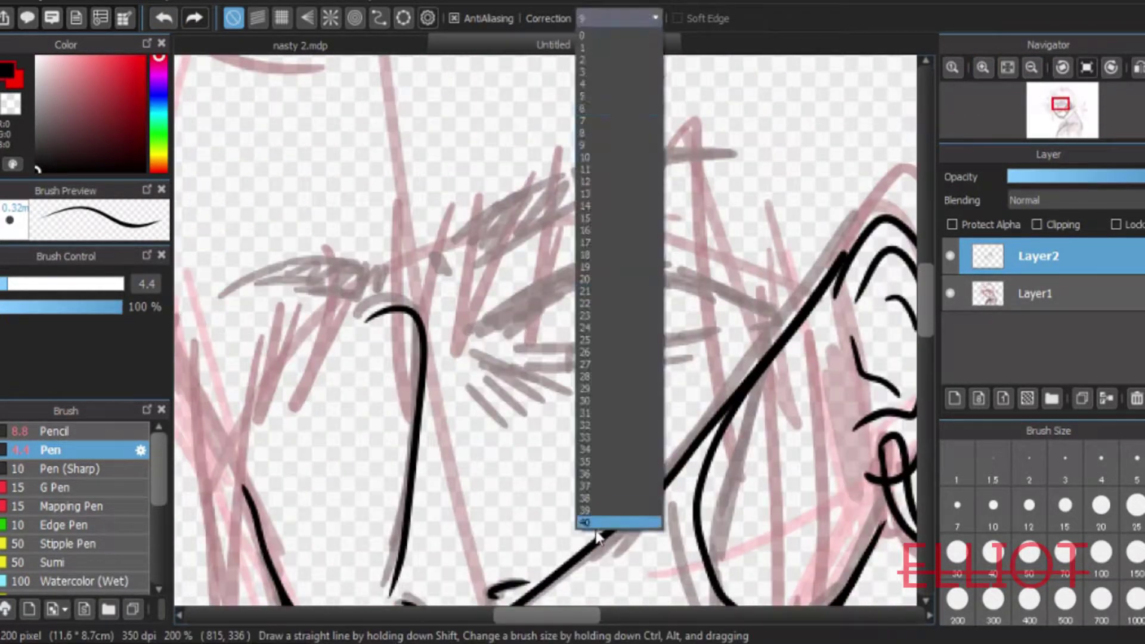
click(598, 533)
click(982, 67)
click(620, 18)
click(618, 524)
mouse_move(426, 320)
mouse_down()
mouse_move(613, 231)
mouse_move(909, 301)
mouse_up()
mouse_move(511, 324)
mouse_down()
mouse_move(620, 257)
mouse_move(754, 259)
mouse_move(852, 304)
mouse_move(900, 303)
mouse_up()
mouse_move(901, 303)
mouse_down()
mouse_move(672, 299)
mouse_move(481, 356)
mouse_move(247, 365)
mouse_up()
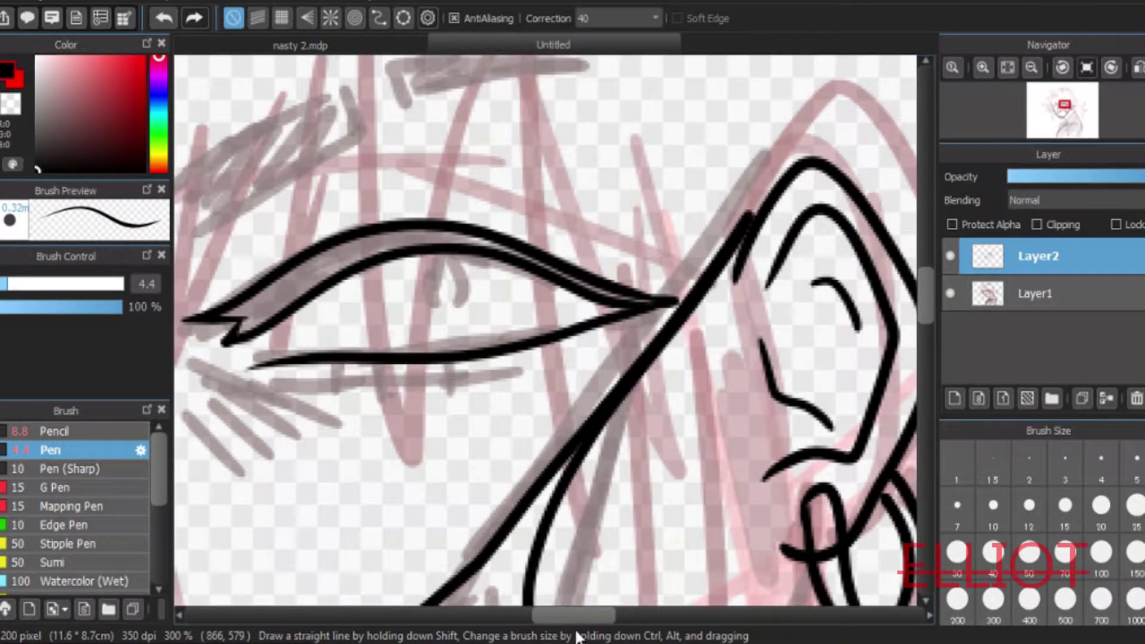
Ink the small round iris with its pupil and short crease lines below and above the eye
drag(577, 616, 551, 616)
drag(414, 375, 536, 402)
mouse_move(635, 262)
mouse_down()
mouse_move(669, 291)
mouse_move(655, 250)
mouse_move(682, 295)
mouse_move(718, 234)
mouse_move(686, 255)
mouse_up()
click(985, 67)
click(171, 19)
click(1004, 69)
click(984, 69)
click(983, 70)
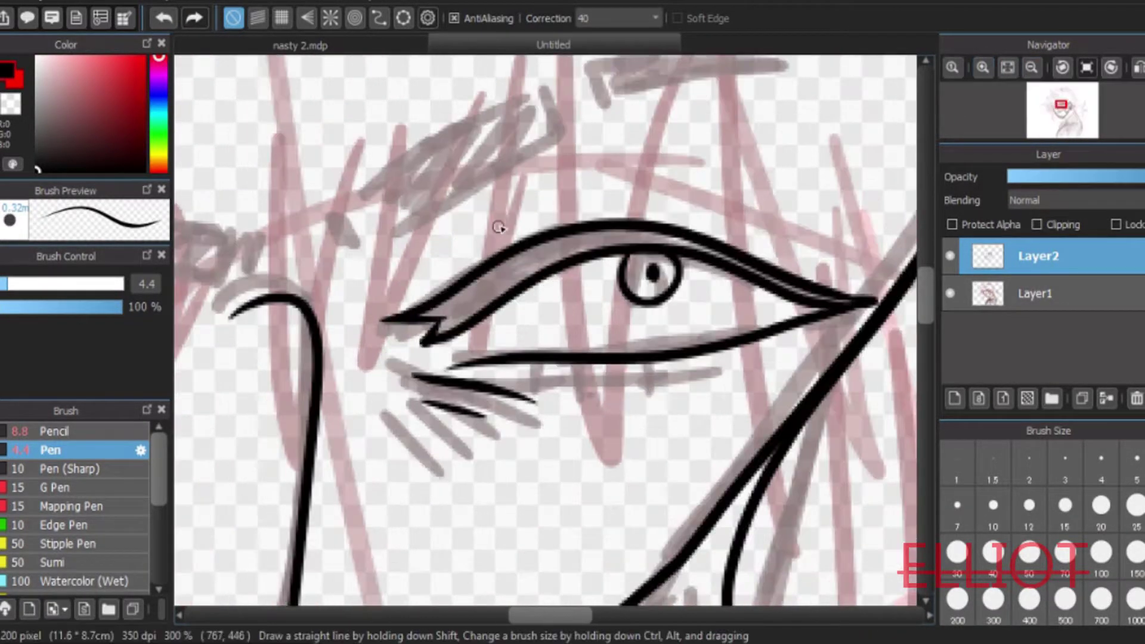
key(ctrl+z)
drag(484, 257, 519, 224)
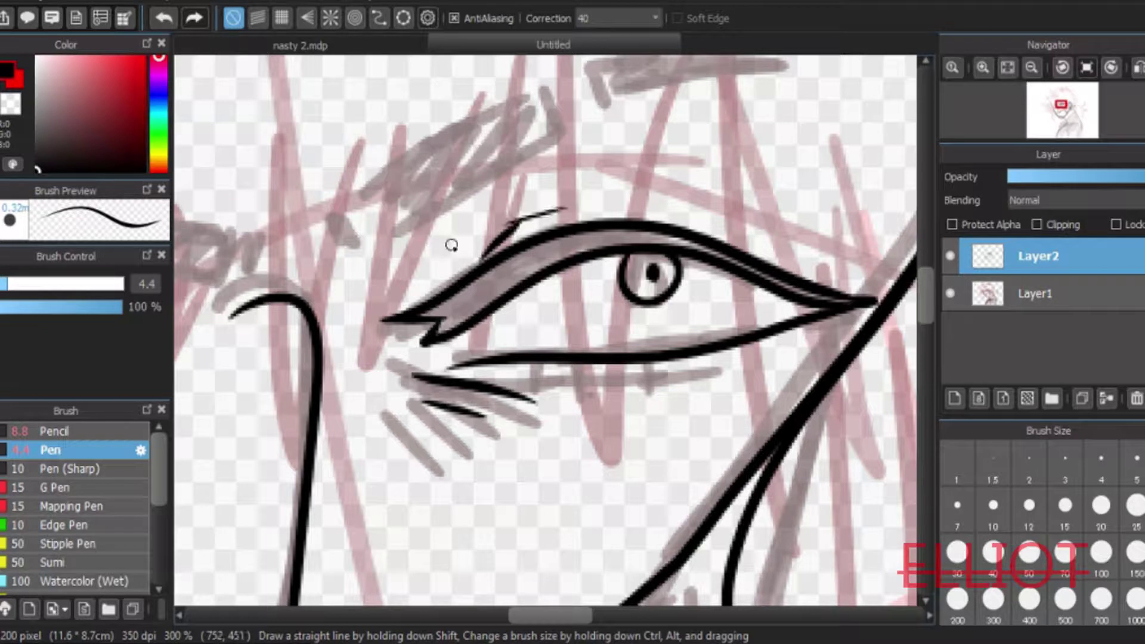
Outline the split eyebrow above the open eye and the thin tapered eyebrow on the far side of the face
click(1031, 69)
drag(926, 291, 926, 267)
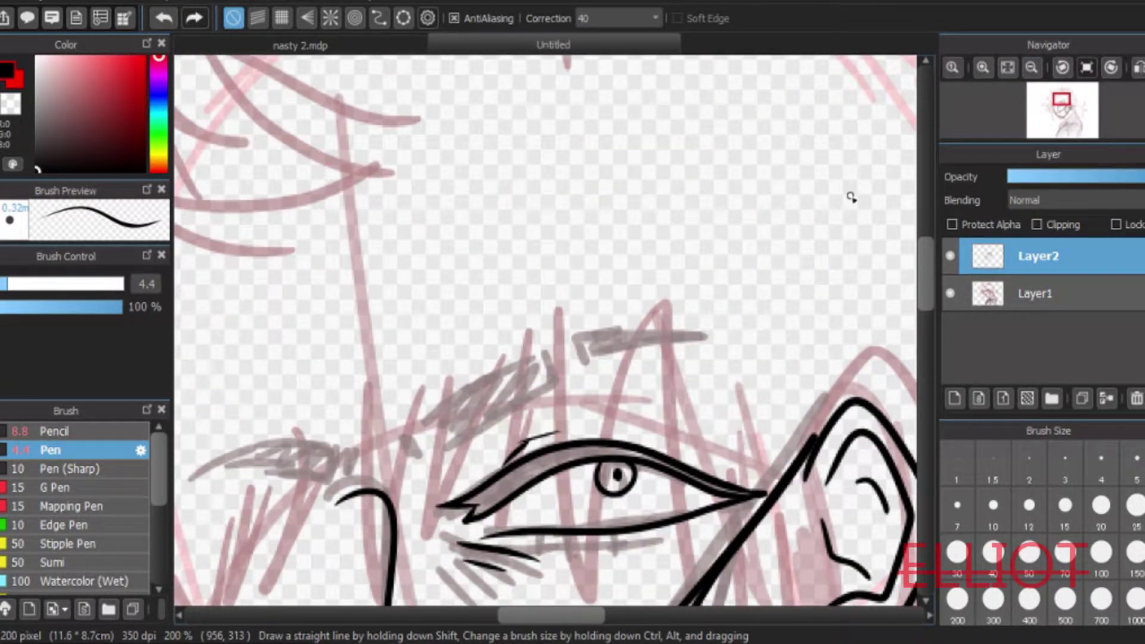
mouse_move(488, 384)
mouse_down()
mouse_move(545, 359)
mouse_move(555, 382)
mouse_up()
mouse_move(425, 460)
mouse_down()
mouse_move(554, 379)
mouse_move(720, 332)
mouse_up()
drag(637, 345, 718, 328)
mouse_move(488, 449)
mouse_down()
mouse_move(667, 462)
mouse_move(680, 217)
mouse_up()
click(982, 67)
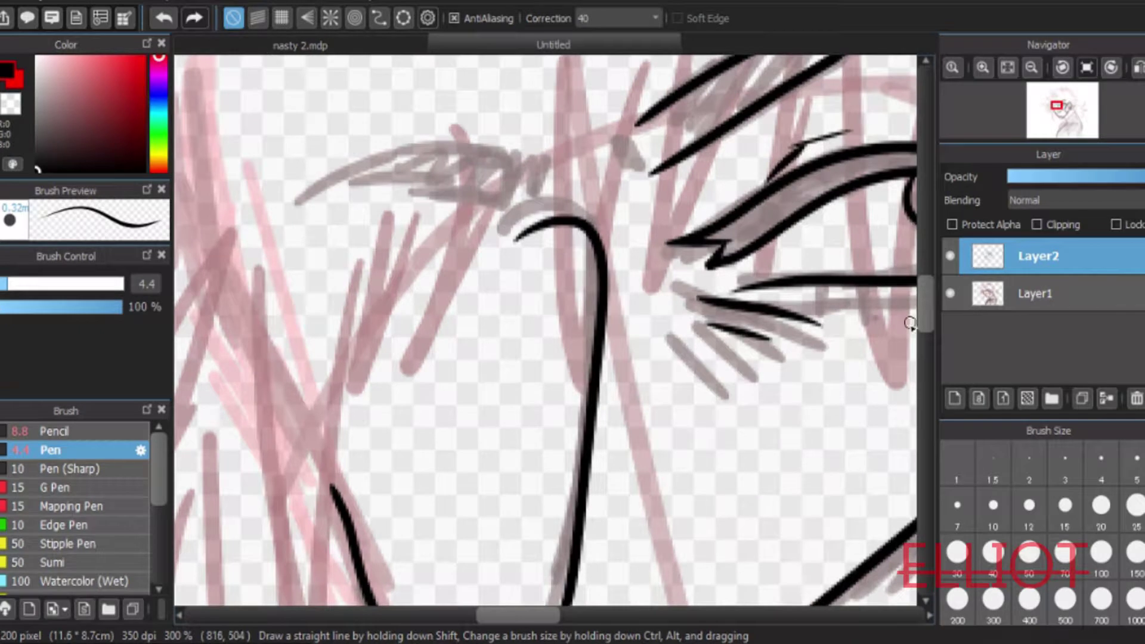
scroll(909, 323, up, 5)
mouse_move(523, 311)
mouse_down()
mouse_move(416, 305)
mouse_move(283, 352)
mouse_move(336, 336)
mouse_move(488, 341)
mouse_up()
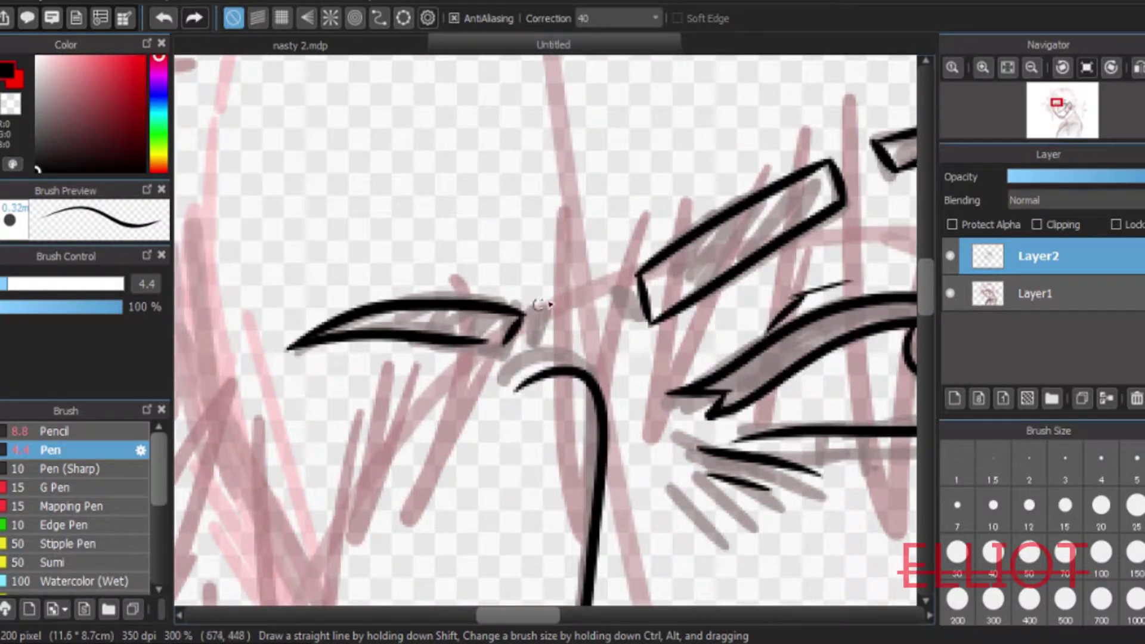
Add a new layer and ink the spiky hair tufts along the front of the head over the sketch
click(1006, 67)
click(987, 65)
click(987, 66)
click(987, 65)
click(1030, 67)
mouse_move(926, 297)
mouse_down()
mouse_move(925, 329)
mouse_move(930, 302)
mouse_up()
click(954, 399)
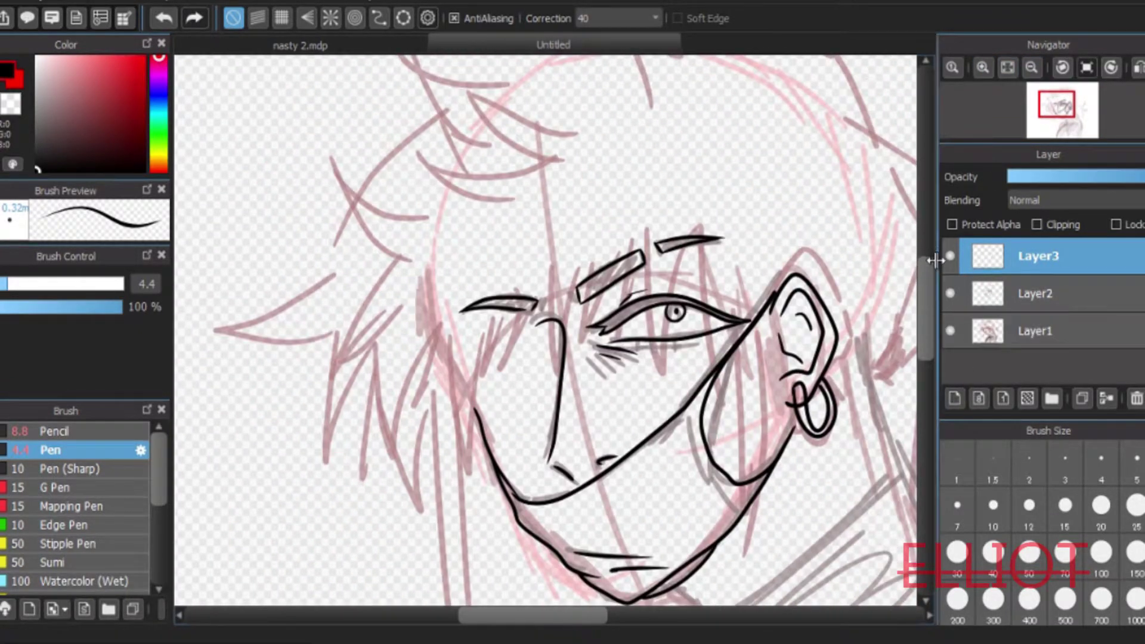
drag(927, 258, 927, 240)
drag(581, 227, 472, 188)
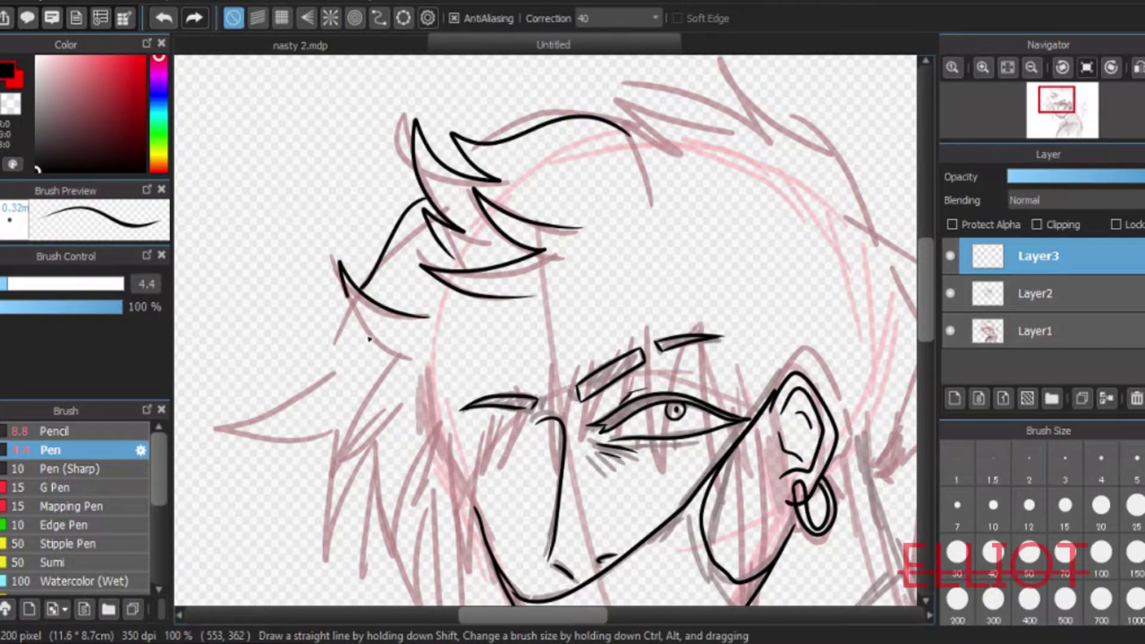
drag(311, 385, 293, 441)
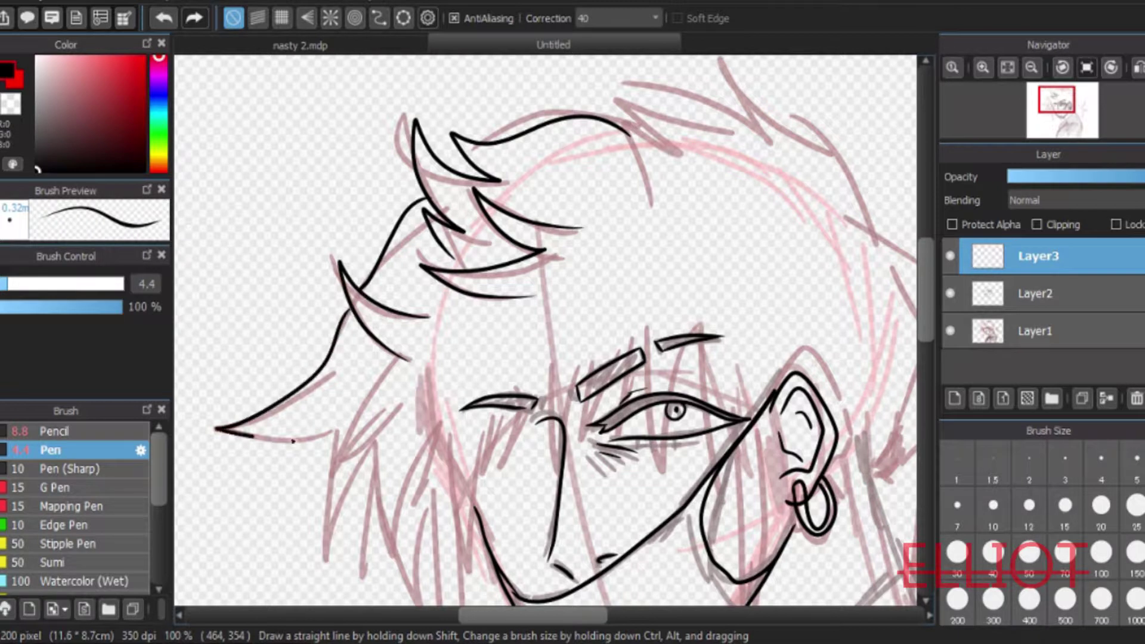
Ink the jagged hair locks hanging beside the cheek, including the long pointed strand next to the mask
drag(565, 618, 544, 618)
drag(924, 299, 924, 315)
click(983, 67)
click(164, 18)
mouse_move(407, 173)
mouse_down()
mouse_move(306, 237)
mouse_move(390, 222)
mouse_move(246, 343)
mouse_move(272, 357)
mouse_move(365, 336)
mouse_move(359, 467)
mouse_move(375, 421)
mouse_move(398, 471)
mouse_up()
mouse_move(417, 434)
mouse_down()
mouse_move(431, 550)
mouse_move(431, 493)
mouse_move(450, 466)
mouse_move(468, 532)
mouse_up()
mouse_move(471, 275)
mouse_down()
mouse_move(484, 327)
mouse_move(532, 326)
mouse_up()
scroll(879, 333, down, 3)
mouse_move(468, 348)
mouse_down()
mouse_move(516, 434)
mouse_move(532, 313)
mouse_move(550, 295)
mouse_move(573, 524)
mouse_up()
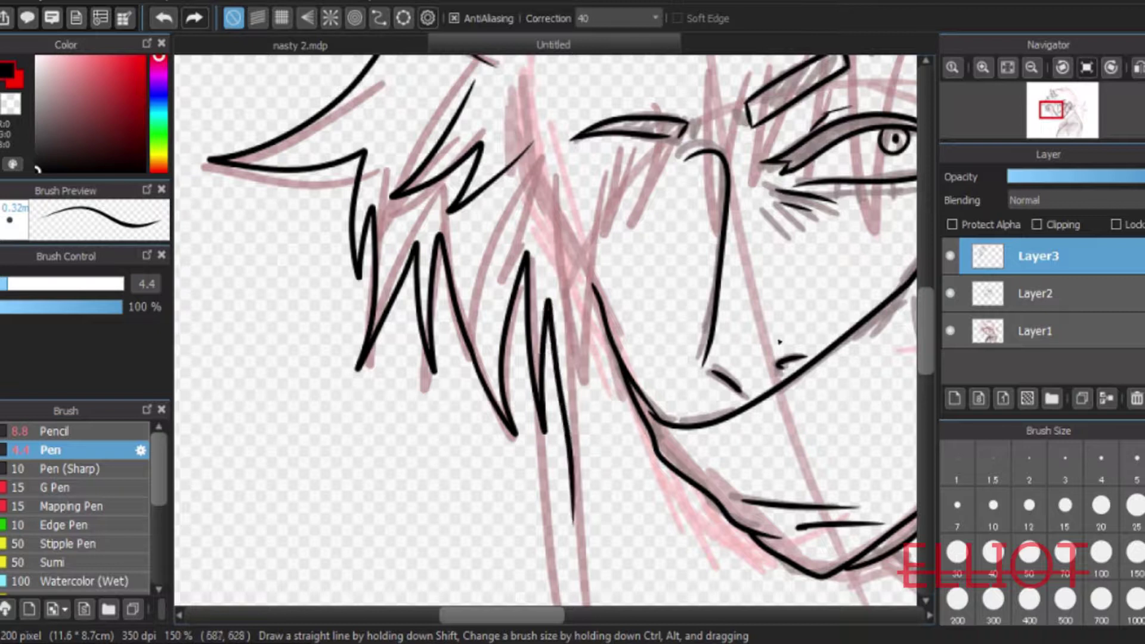
scroll(649, 322, down, 3)
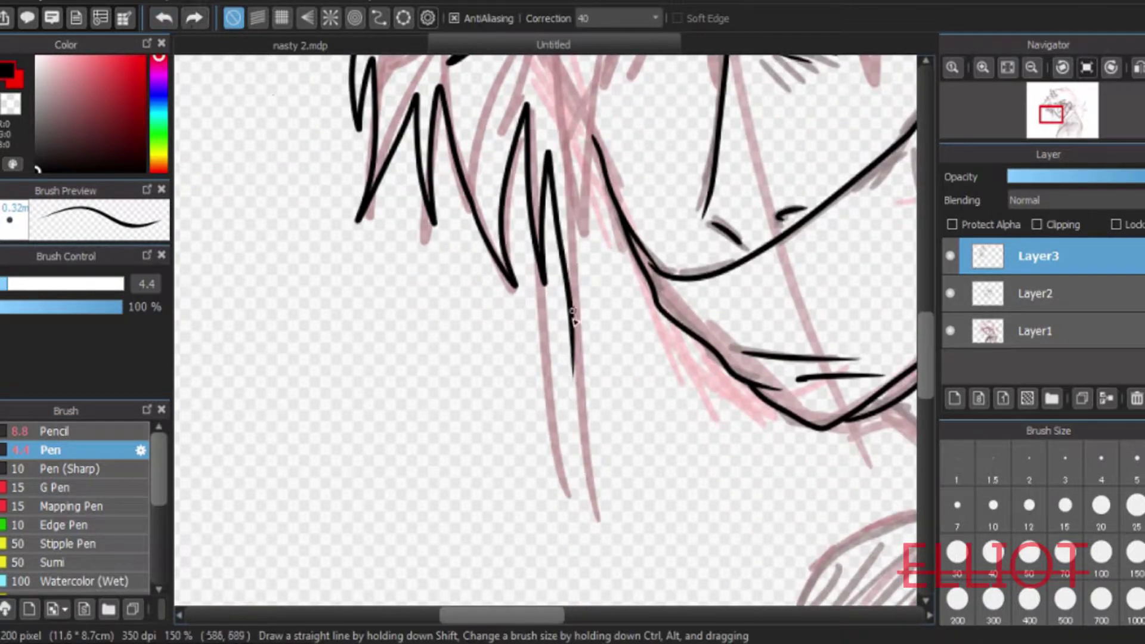
mouse_move(590, 351)
mouse_down()
mouse_move(603, 251)
mouse_move(591, 130)
mouse_up()
drag(544, 614, 565, 615)
click(170, 22)
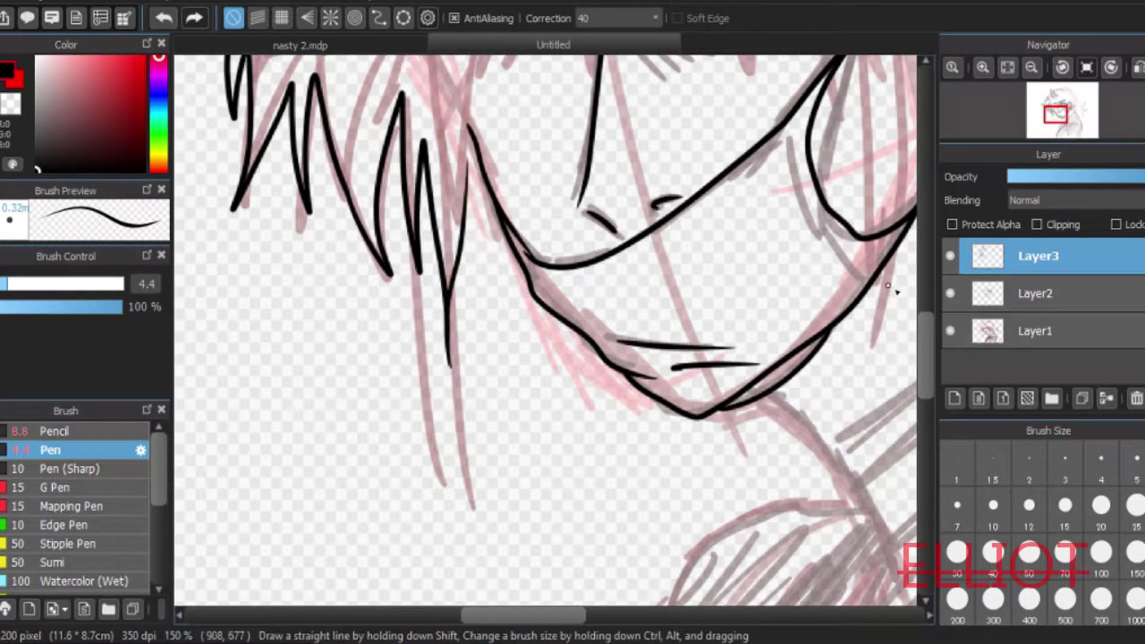
scroll(800, 293, up, 3)
mouse_move(354, 327)
mouse_down()
mouse_move(427, 286)
mouse_move(449, 397)
mouse_move(470, 264)
mouse_move(470, 356)
mouse_move(522, 247)
mouse_move(533, 331)
mouse_move(564, 247)
mouse_move(585, 226)
mouse_move(599, 236)
mouse_move(610, 186)
mouse_move(612, 272)
mouse_move(654, 202)
mouse_up()
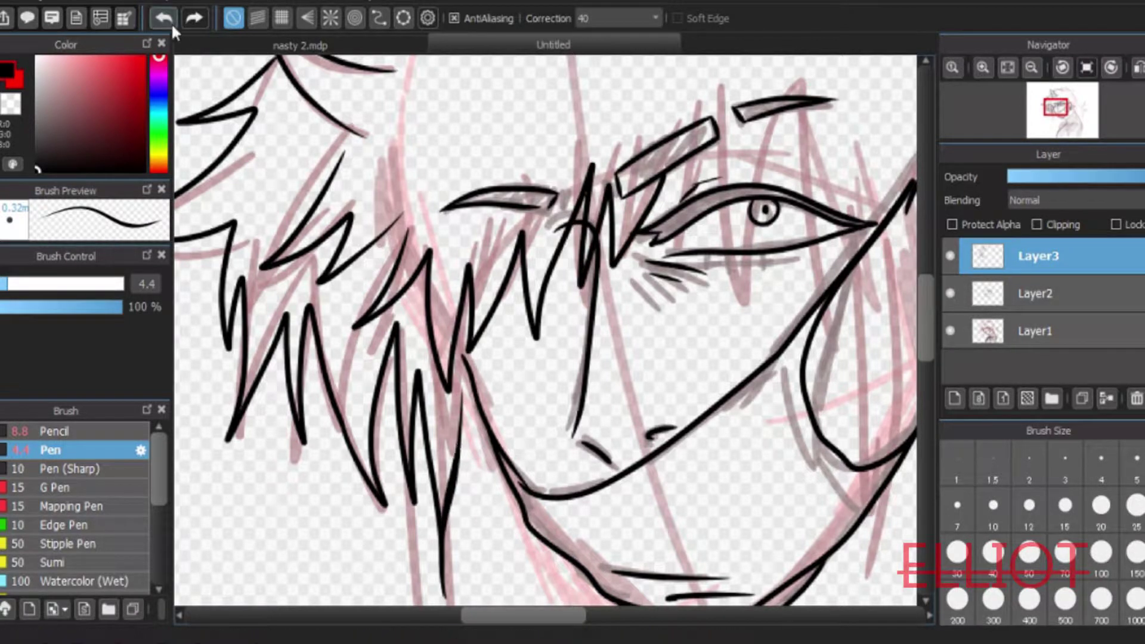
key(ctrl+z)
key(ctrl+z)
key(ctrl+z)
Redraw the long side lock's inner edge and ink the zigzag fringe across the brows and eye to the ear
drag(444, 593, 471, 454)
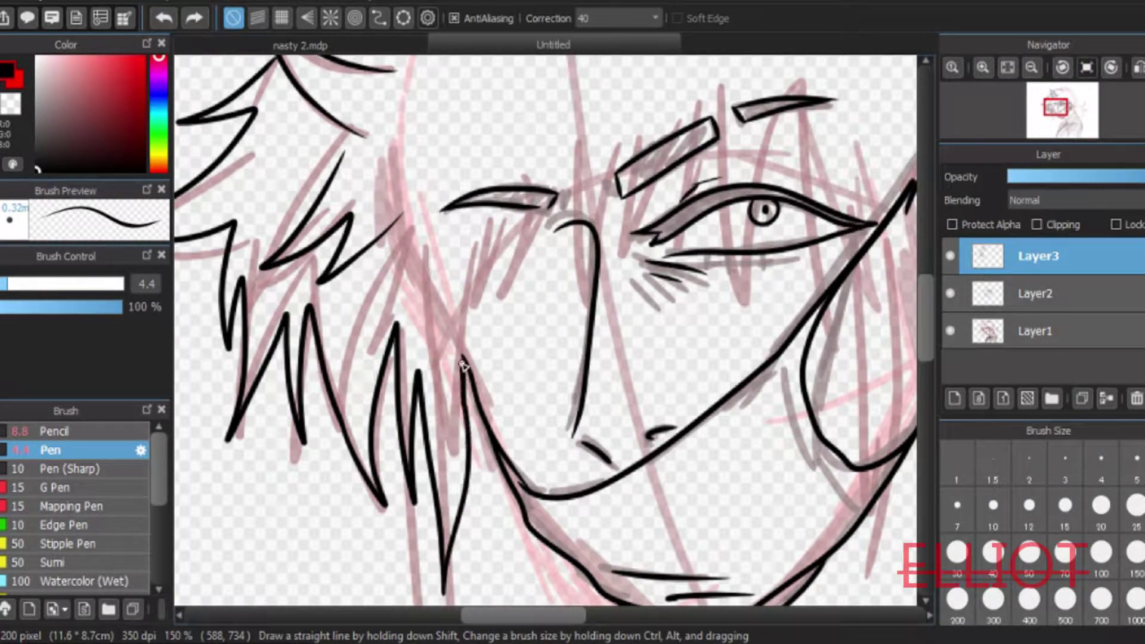
mouse_move(416, 279)
mouse_down()
mouse_move(465, 342)
mouse_move(484, 257)
mouse_move(550, 292)
mouse_move(569, 274)
mouse_move(597, 190)
mouse_move(627, 228)
mouse_move(656, 178)
mouse_up()
drag(681, 239, 532, 244)
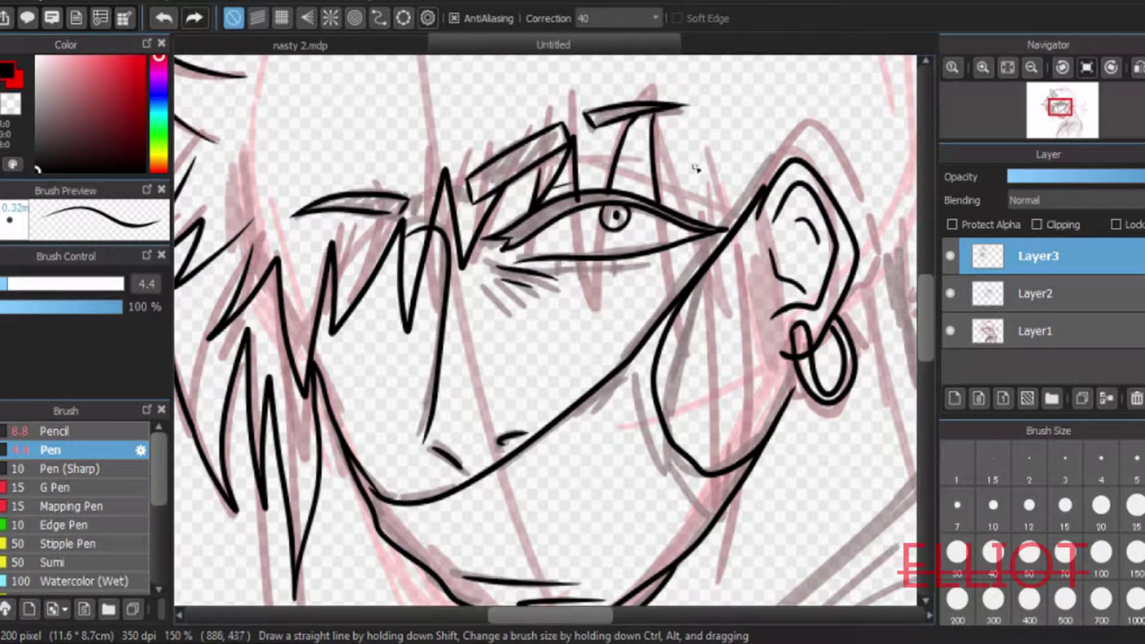
drag(578, 179, 599, 308)
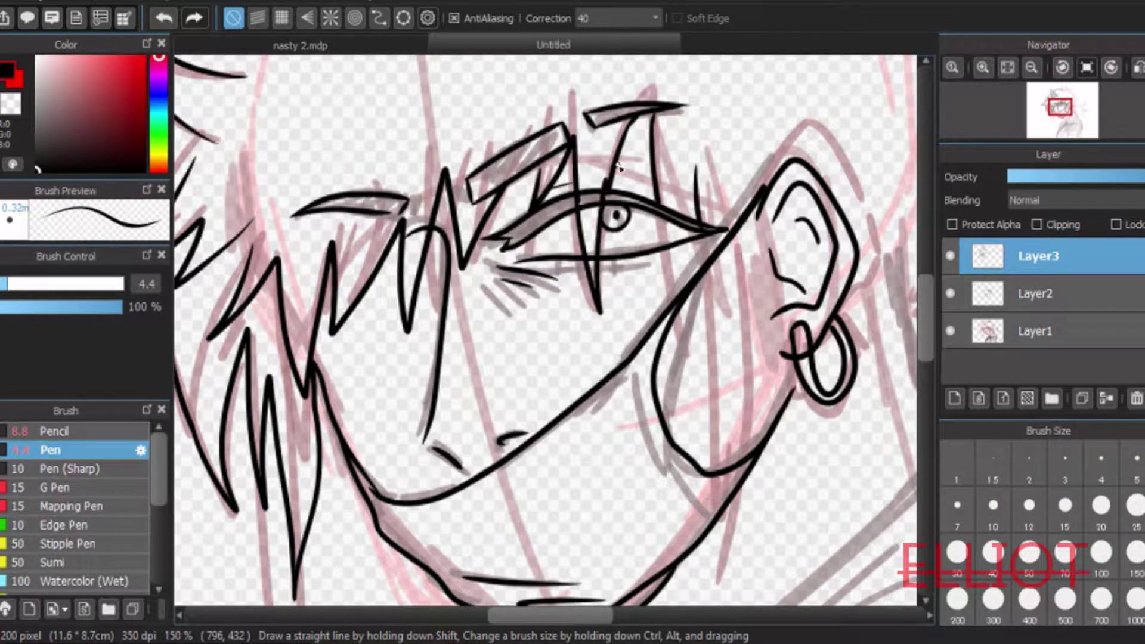
click(162, 18)
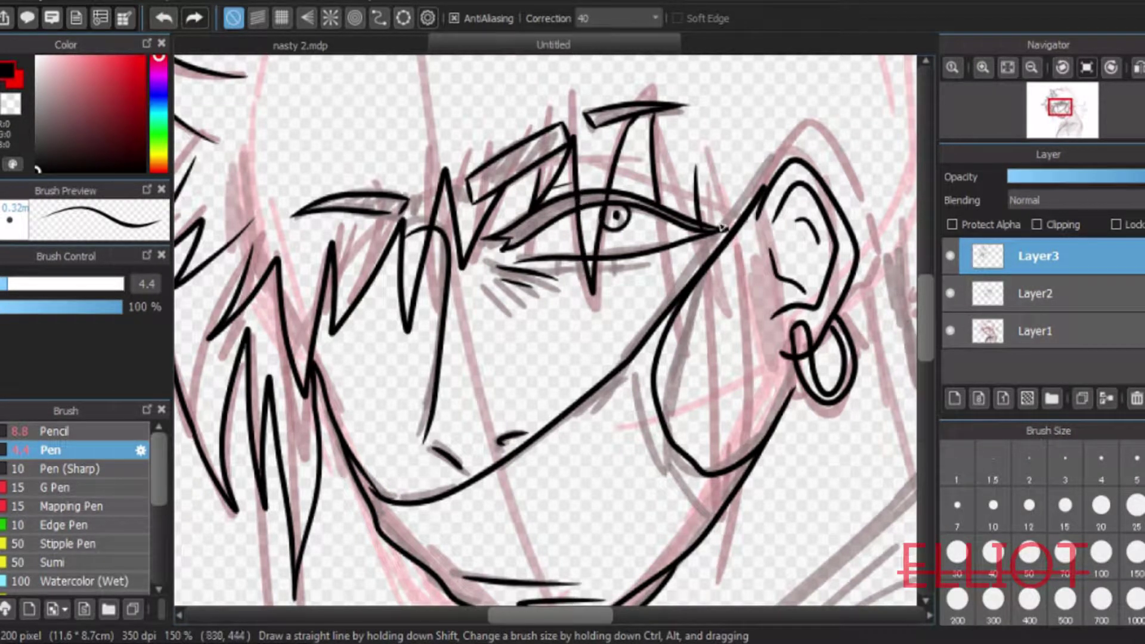
mouse_move(695, 166)
mouse_down()
mouse_move(731, 352)
mouse_move(746, 137)
mouse_move(761, 364)
mouse_up()
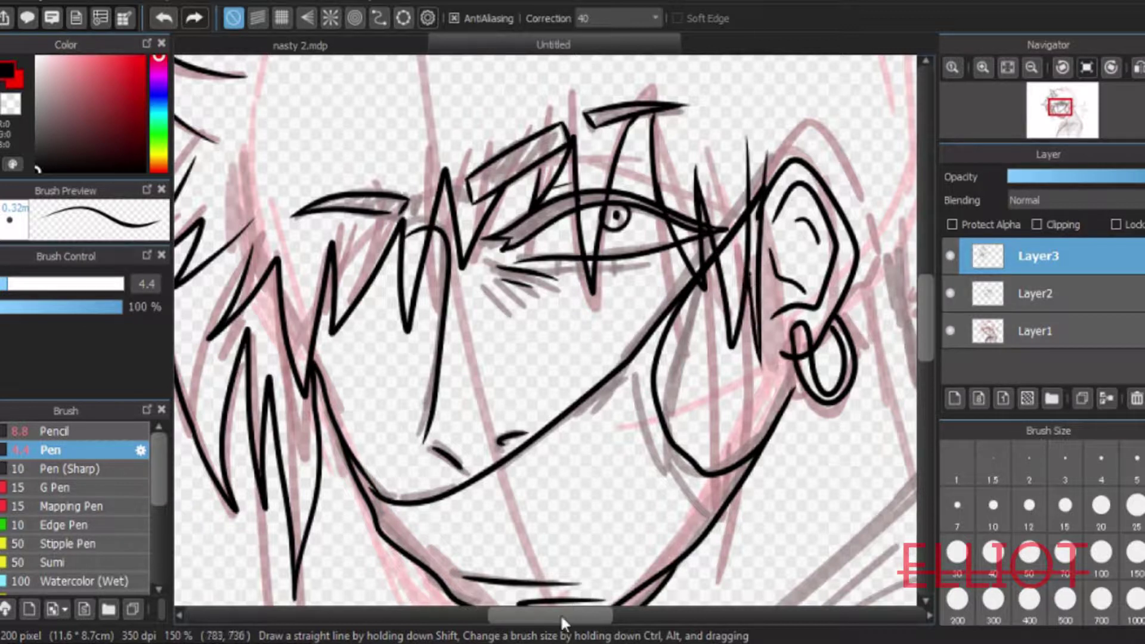
Ink the hair behind the ear, the curved back of the head and the strands gathering toward the ponytail
drag(564, 623, 606, 623)
drag(578, 308, 656, 290)
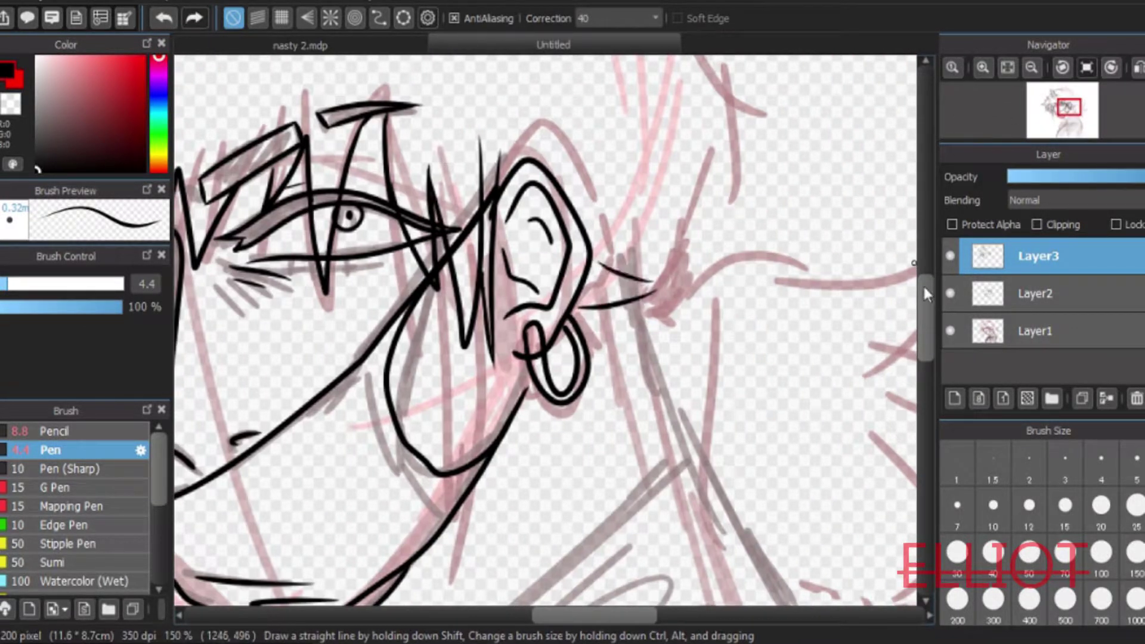
drag(925, 294, 925, 255)
drag(638, 211, 739, 411)
drag(702, 321, 715, 454)
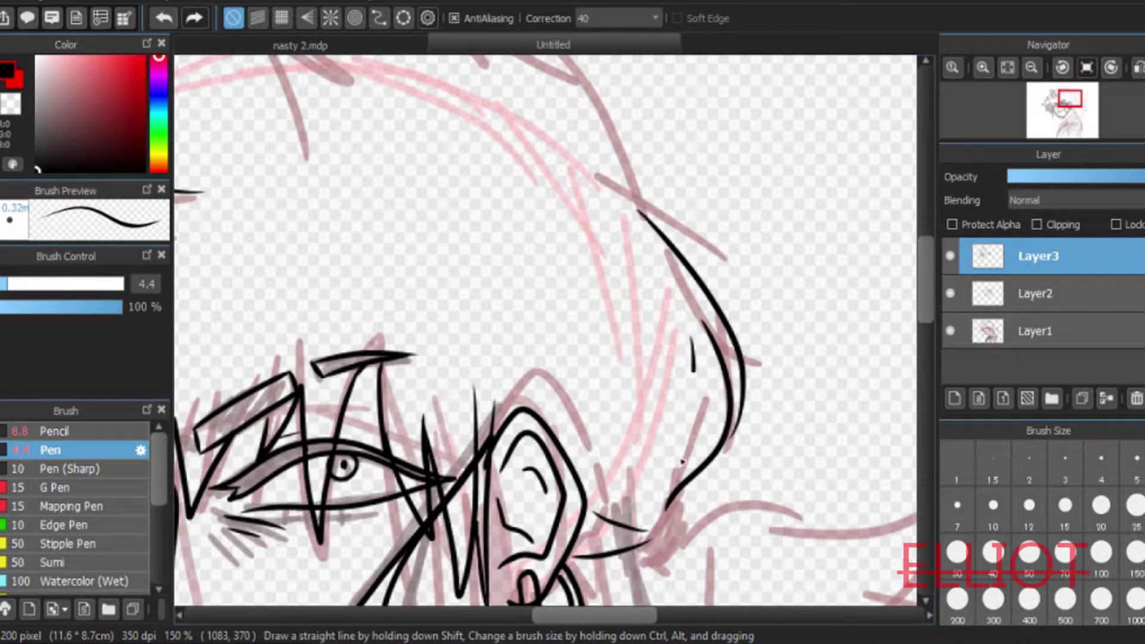
drag(692, 351, 662, 468)
scroll(728, 448, down, 3)
drag(626, 149, 654, 285)
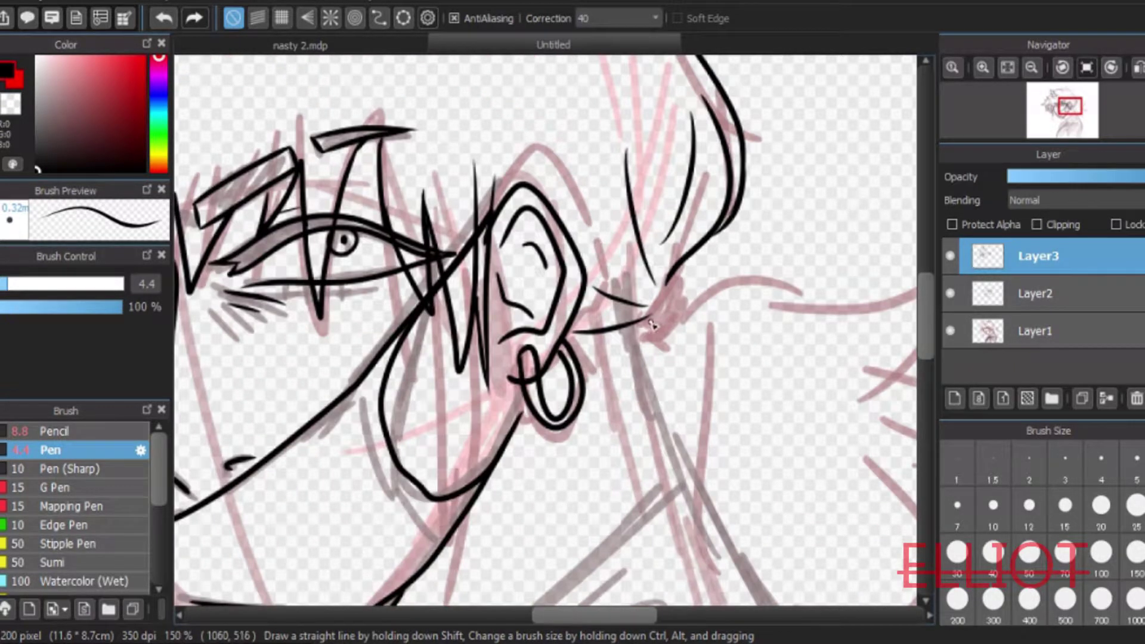
Ink the hair tie and the ponytail's outline with its flared, pointed tips
drag(618, 614, 662, 614)
drag(276, 392, 263, 417)
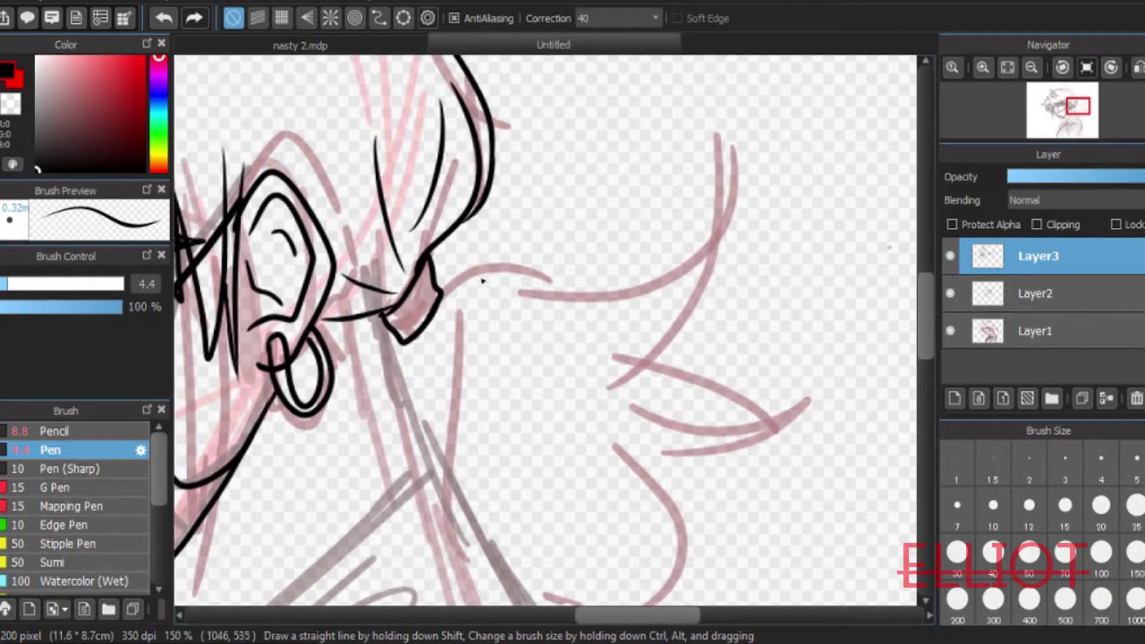
mouse_move(518, 292)
mouse_down()
mouse_move(723, 169)
mouse_move(647, 356)
mouse_up()
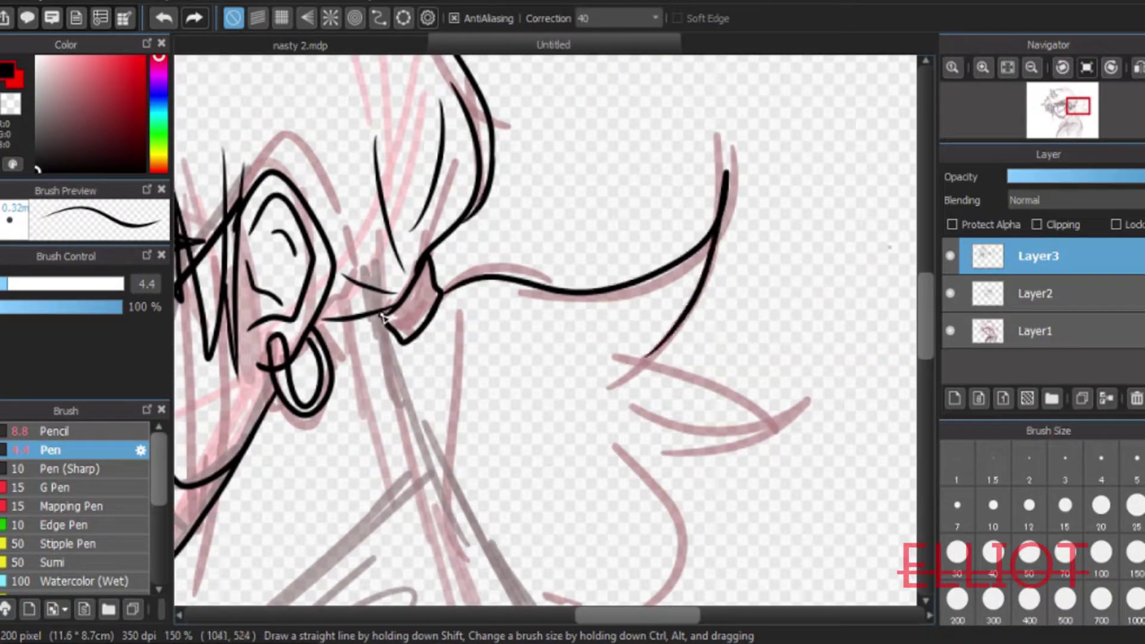
drag(925, 316, 924, 343)
mouse_move(622, 194)
mouse_down()
mouse_move(817, 245)
mouse_move(756, 290)
mouse_move(689, 387)
mouse_up()
mouse_move(661, 315)
mouse_down()
mouse_move(614, 390)
mouse_move(493, 339)
mouse_up()
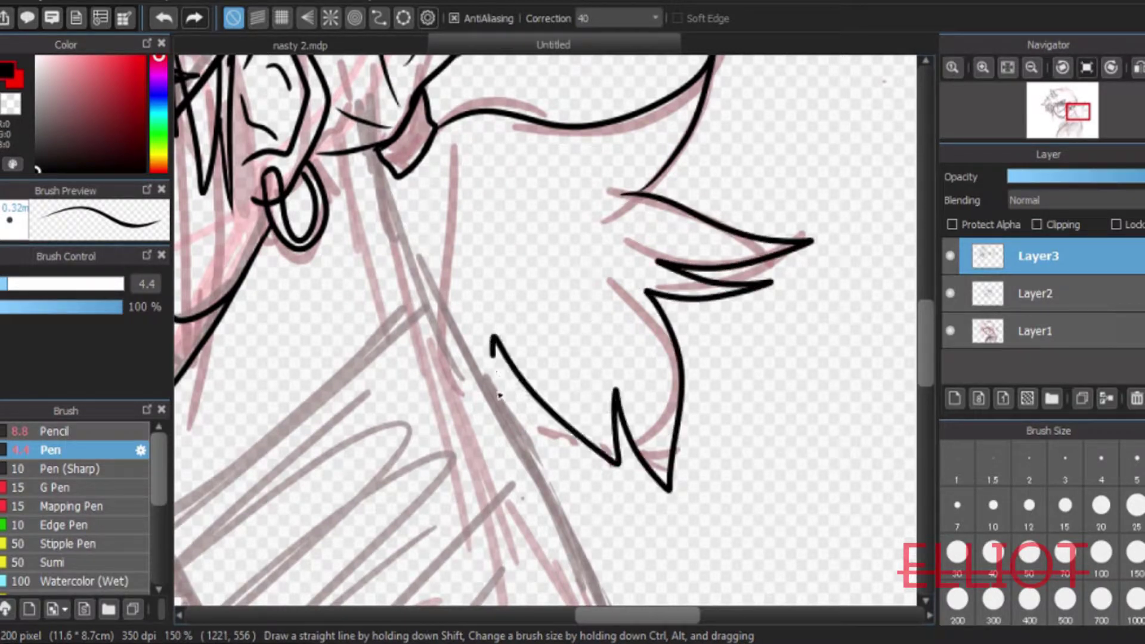
Ink the spiky hair outline over the crown, joining the back of the head to the front tufts
drag(599, 614, 554, 613)
click(1030, 69)
click(1030, 69)
click(1030, 69)
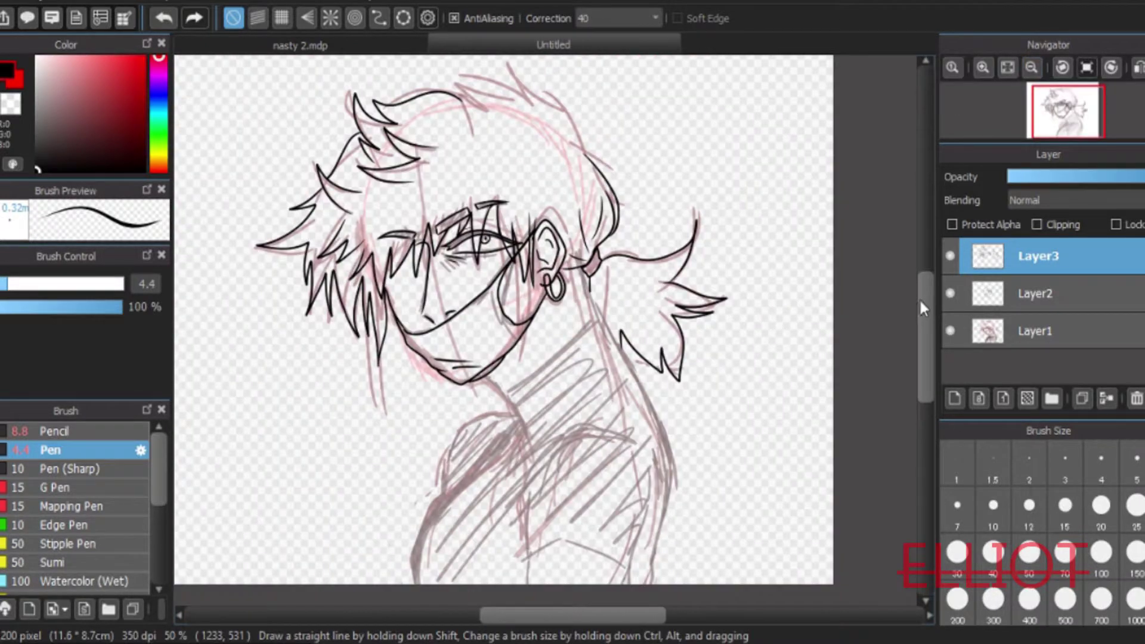
click(983, 68)
drag(674, 411, 574, 214)
mouse_move(547, 178)
mouse_down()
mouse_move(463, 131)
mouse_move(366, 180)
mouse_move(280, 177)
mouse_move(352, 273)
mouse_up()
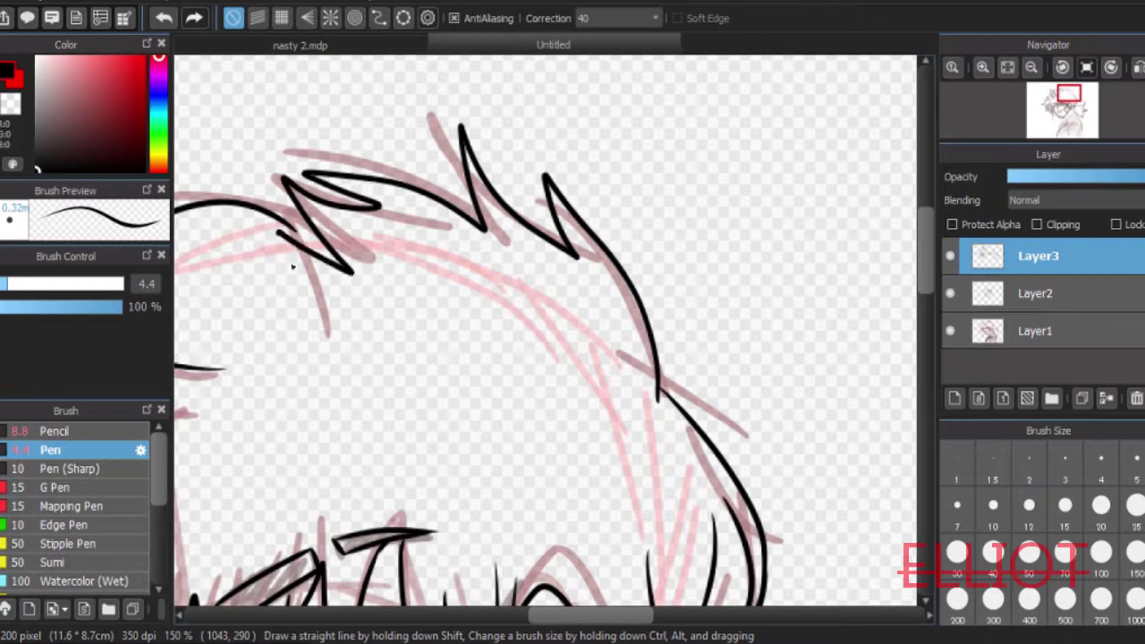
drag(278, 234, 355, 359)
drag(270, 209, 320, 256)
click(163, 17)
drag(273, 211, 318, 258)
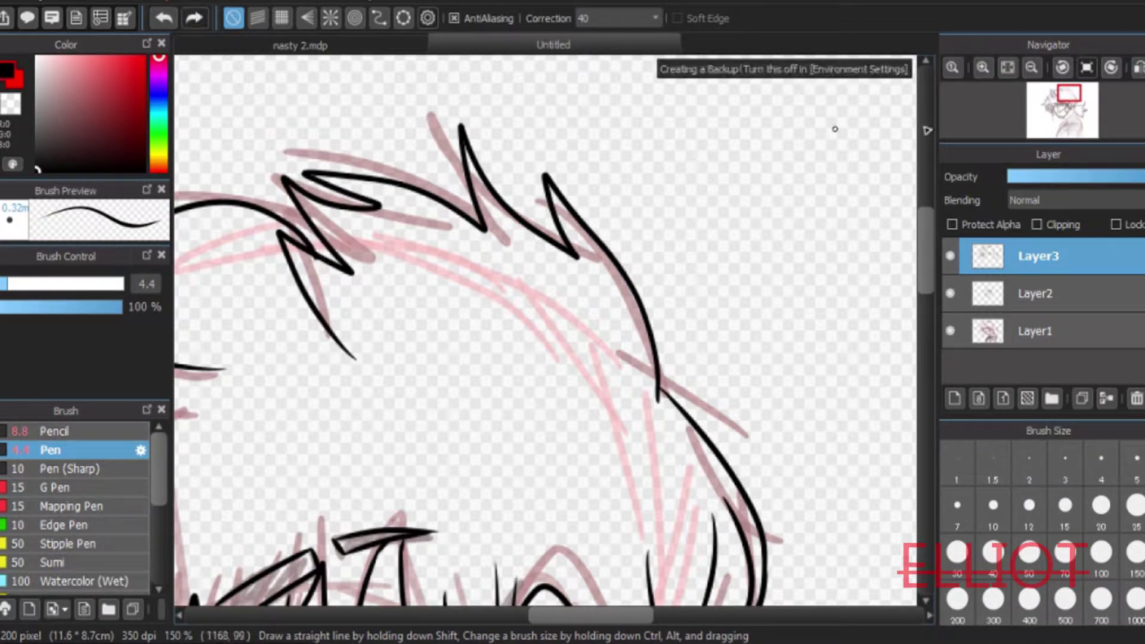
Add another new layer and ink the front line of the neck below the chin
click(1036, 72)
click(1036, 71)
click(1036, 72)
click(1037, 71)
drag(927, 271, 927, 321)
drag(628, 617, 607, 617)
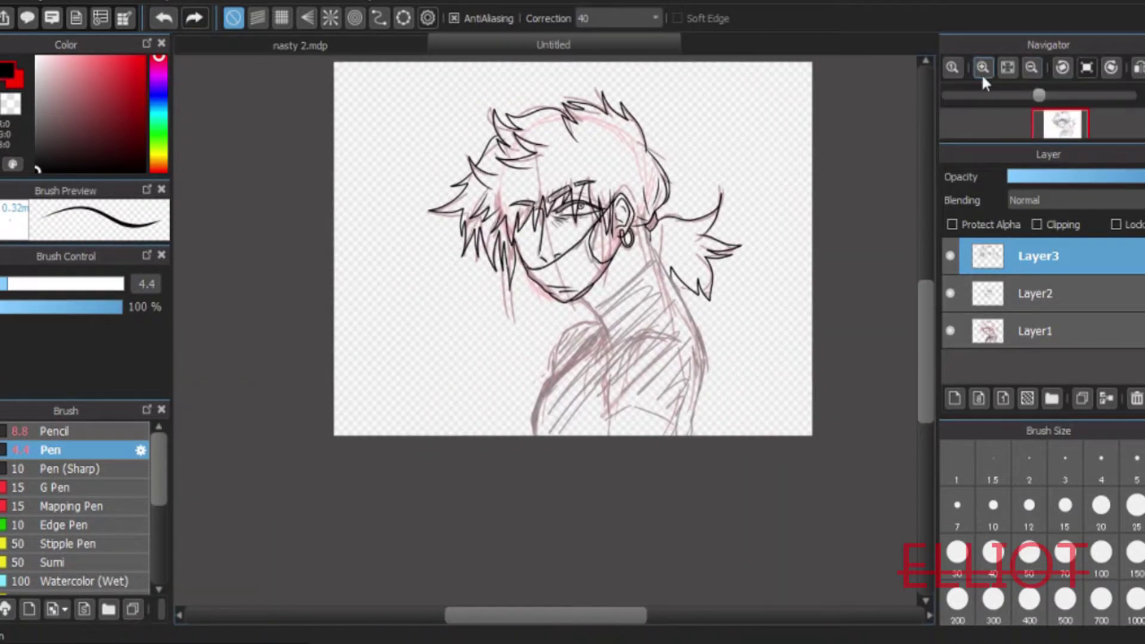
click(983, 68)
scroll(600, 611, right, 2)
click(1031, 67)
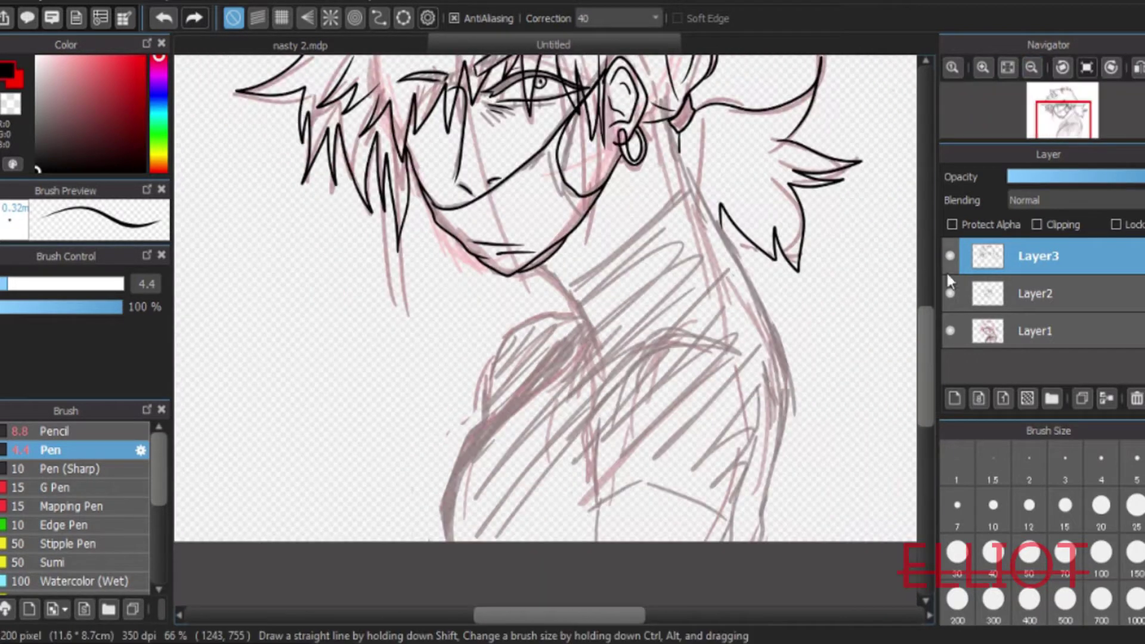
click(954, 398)
click(982, 67)
click(983, 67)
drag(926, 376, 926, 354)
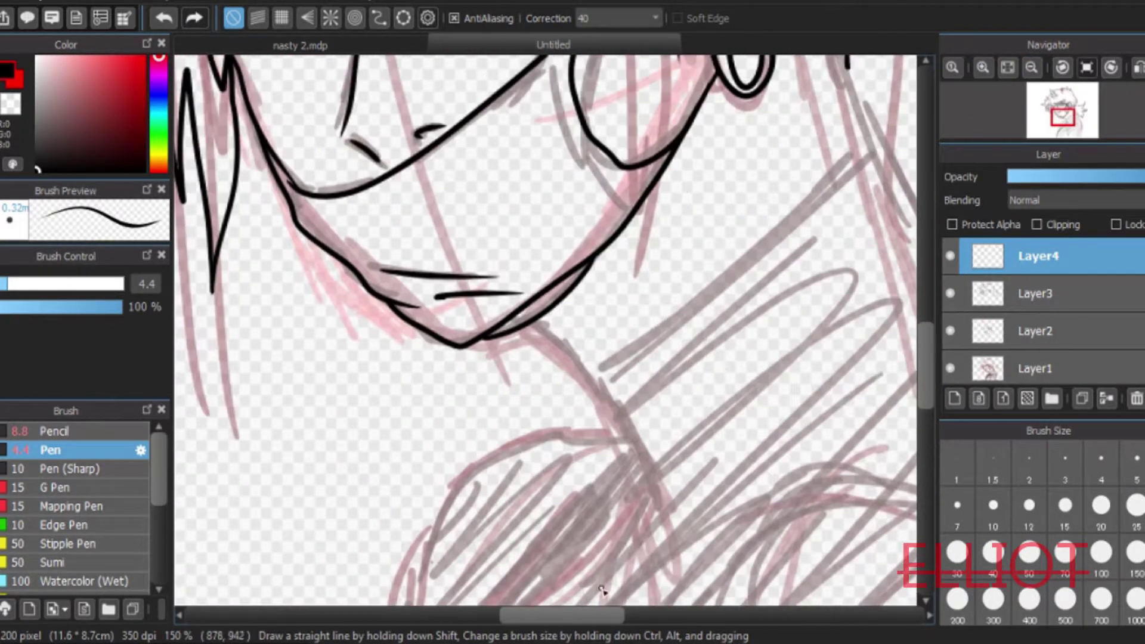
scroll(604, 586, right, 3)
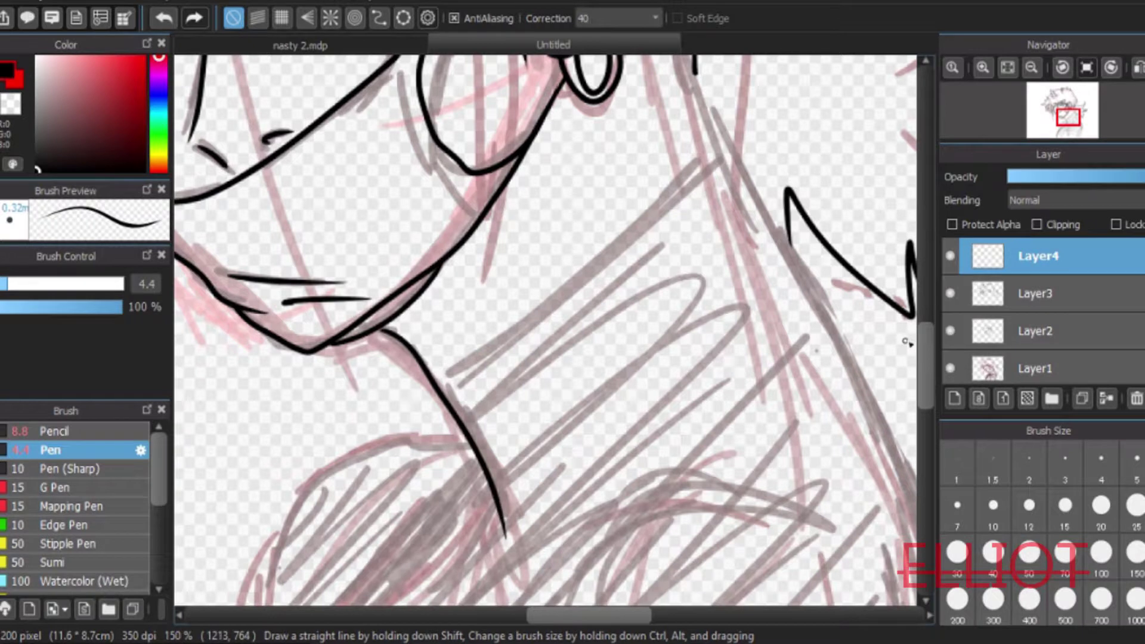
Ink the back line of the neck from behind the ear down past the ponytail toward the back
scroll(808, 291, up, 2)
drag(689, 180, 806, 389)
drag(924, 339, 923, 362)
drag(602, 619, 625, 619)
drag(691, 288, 750, 404)
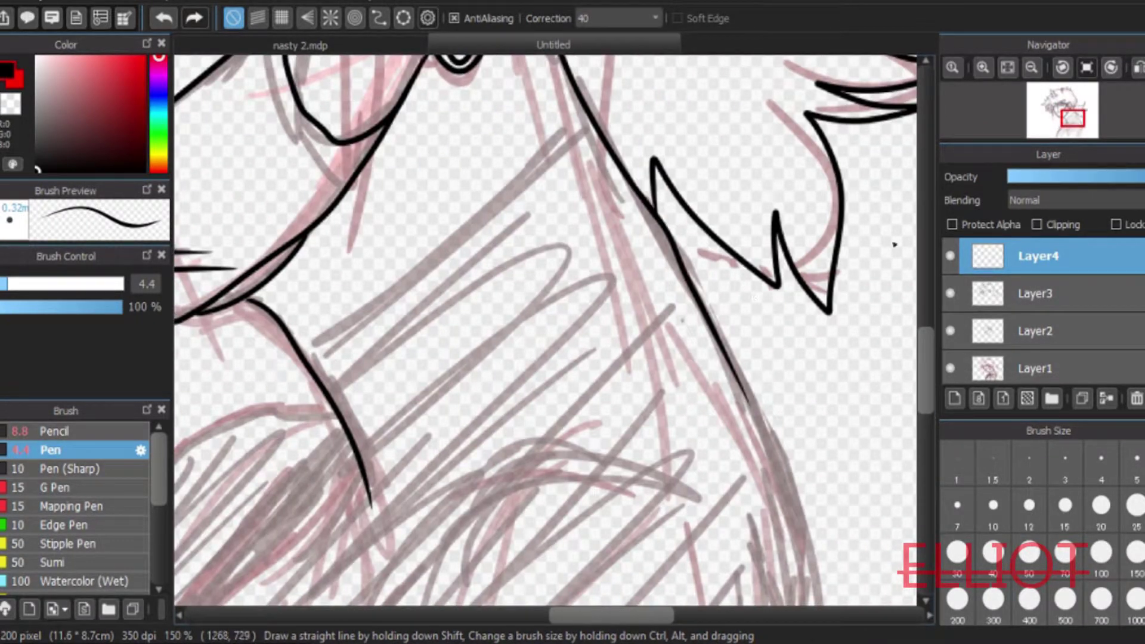
Ink the far shoulder's curve out from the neck and extend the back outline down to the canvas edge
key(ctrl+minus)
scroll(627, 610, left, 2)
drag(490, 259, 393, 396)
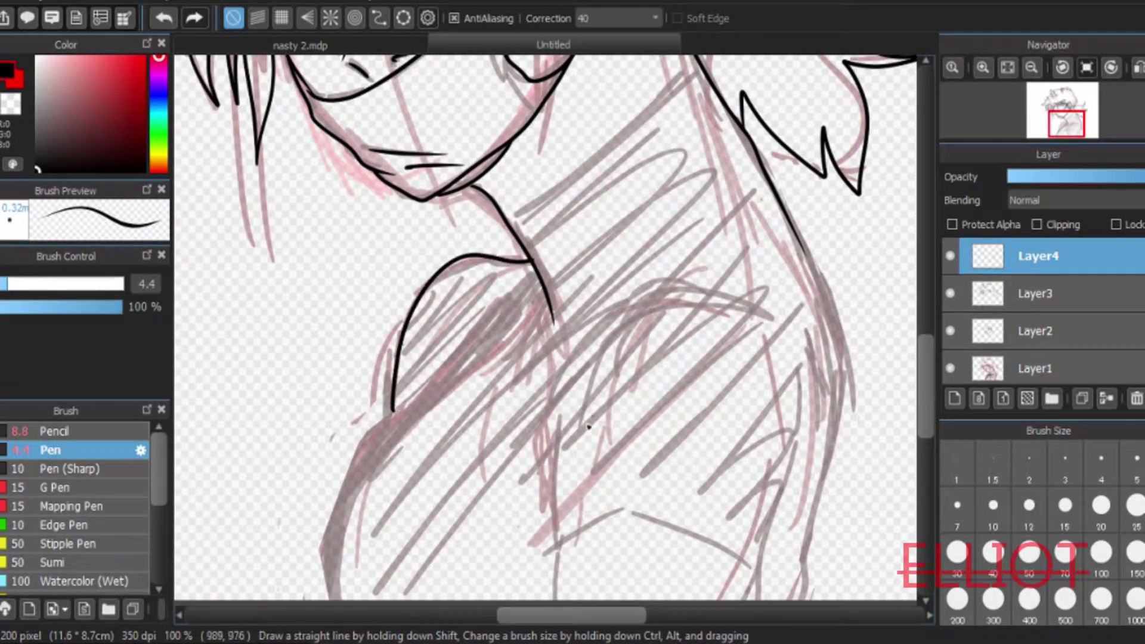
scroll(858, 251, down, 2)
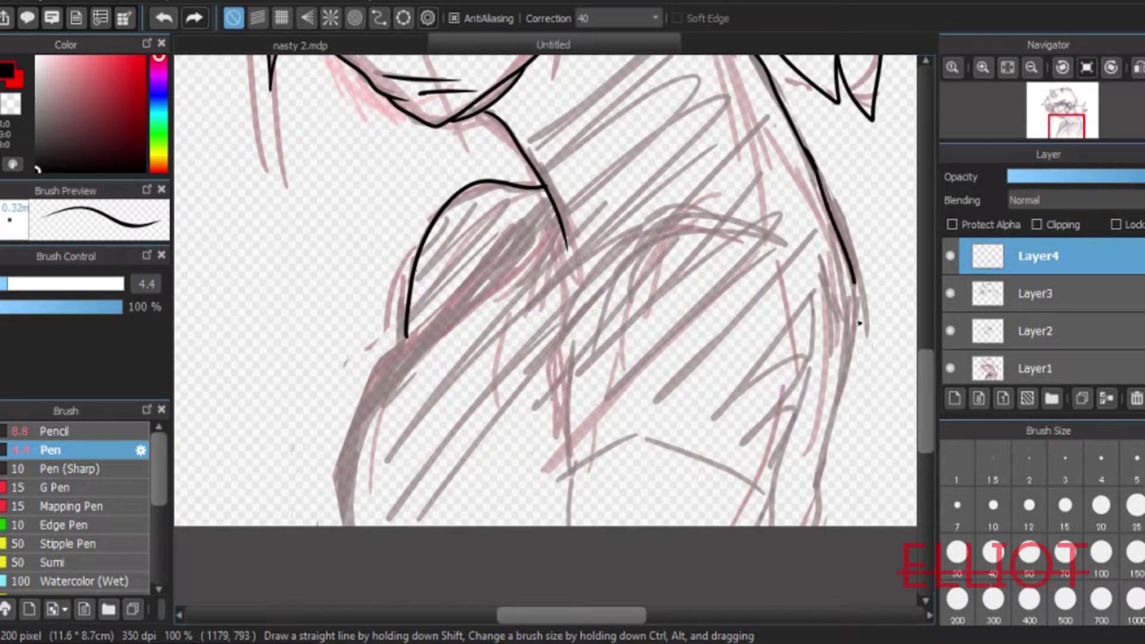
drag(859, 307, 799, 539)
Ink the near shoulder's curve, both sides of the upper arm and the curved sleeve hem across it
drag(570, 461, 572, 341)
mouse_move(633, 237)
mouse_down()
mouse_move(787, 284)
mouse_move(801, 391)
mouse_up()
drag(801, 391, 782, 480)
mouse_move(568, 486)
mouse_down()
mouse_move(649, 466)
mouse_move(758, 526)
mouse_up()
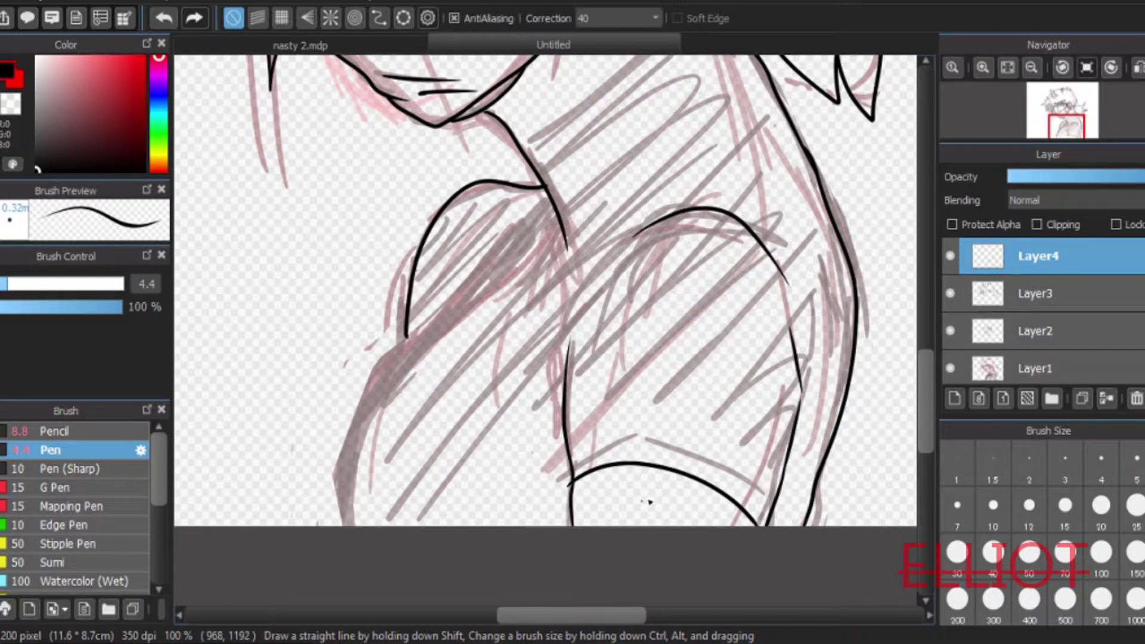
Ink the chest's front contour down to the canvas edge and the collar line across the neck
mouse_move(496, 275)
mouse_down()
mouse_move(395, 358)
mouse_move(357, 528)
mouse_up()
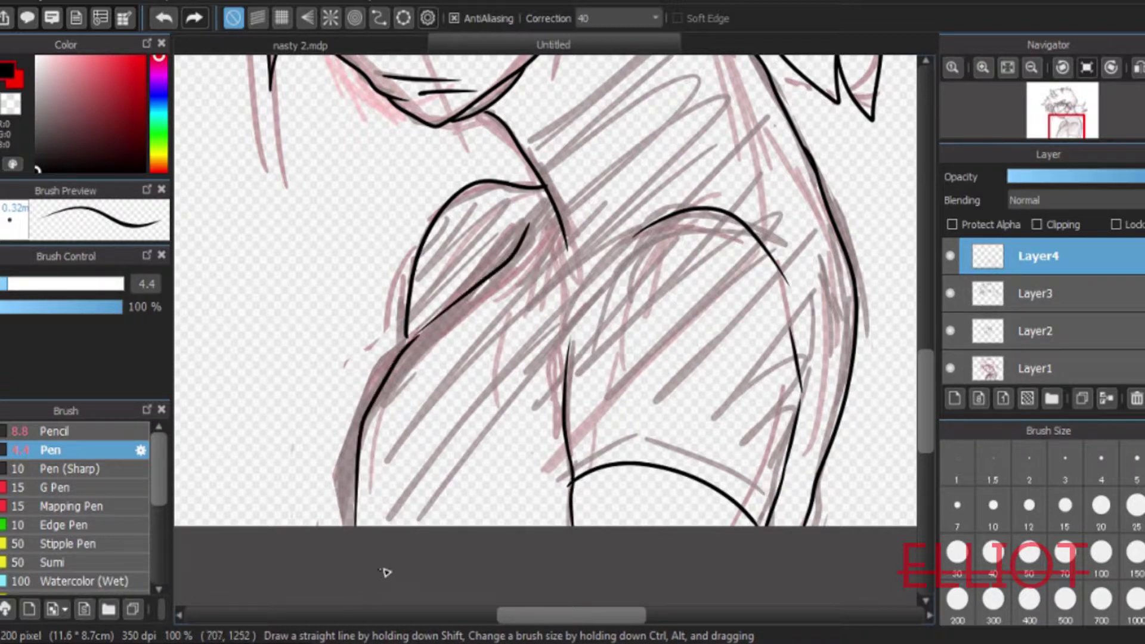
click(165, 23)
scroll(573, 167, up, 1)
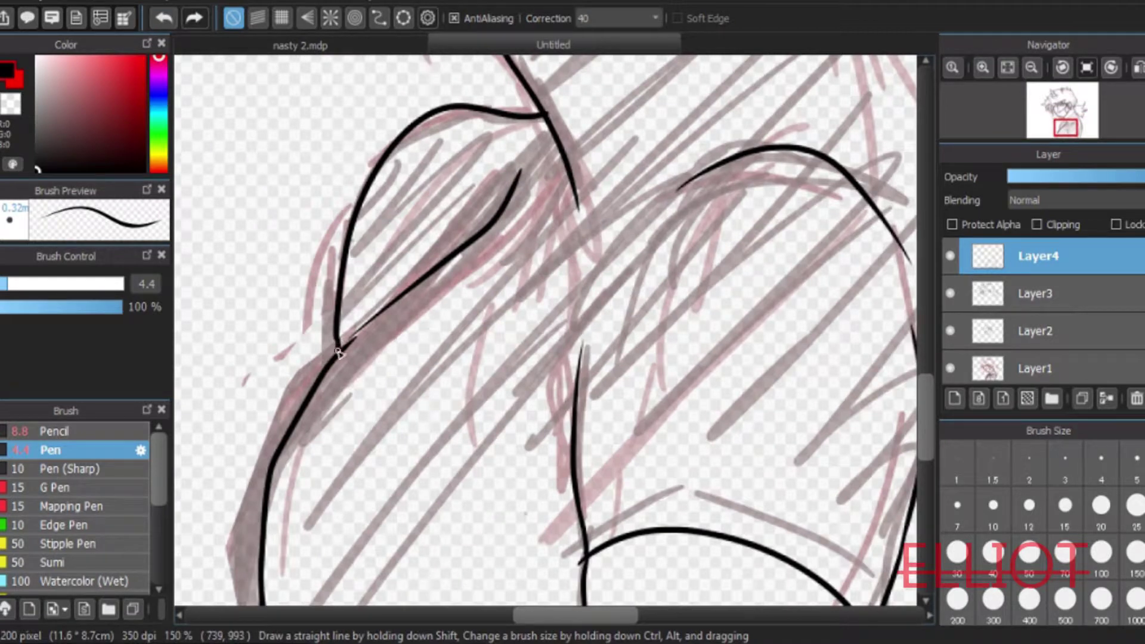
scroll(567, 348, up, 5)
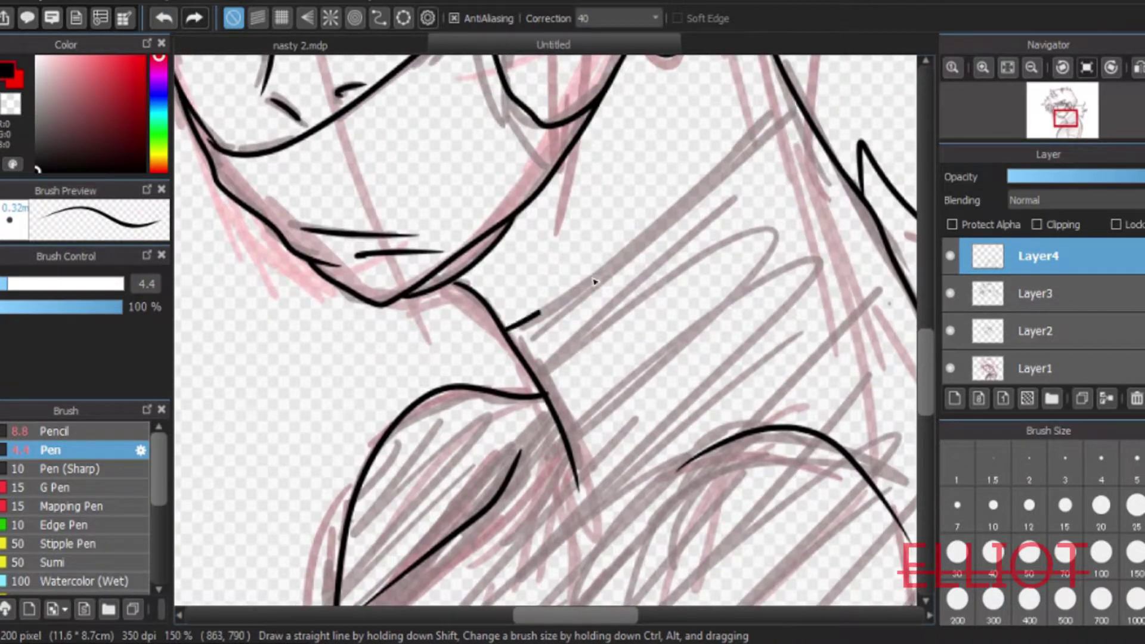
click(1007, 68)
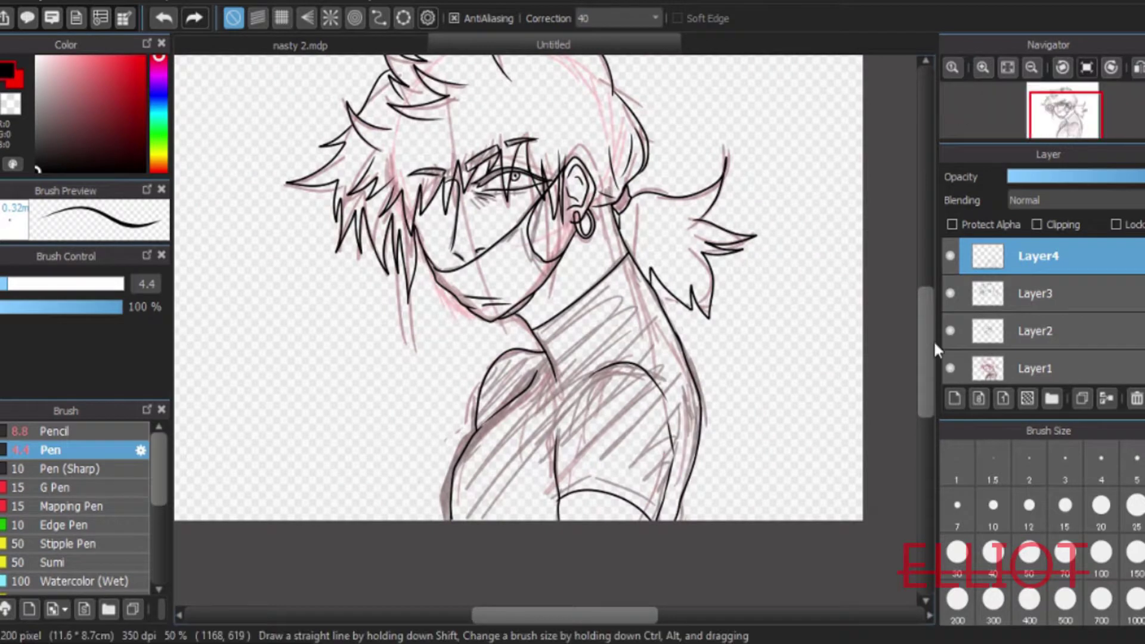
Merge the face, hair and body line-art layers into one, keeping the sketch layer separate and hidden
click(1108, 400)
click(1108, 400)
click(1108, 399)
click(164, 18)
click(950, 294)
Touch up the neck line where it passes the ponytail's lower tip
drag(622, 615, 607, 614)
click(982, 67)
drag(928, 356, 930, 155)
click(1030, 67)
drag(929, 274, 931, 303)
drag(737, 392, 720, 355)
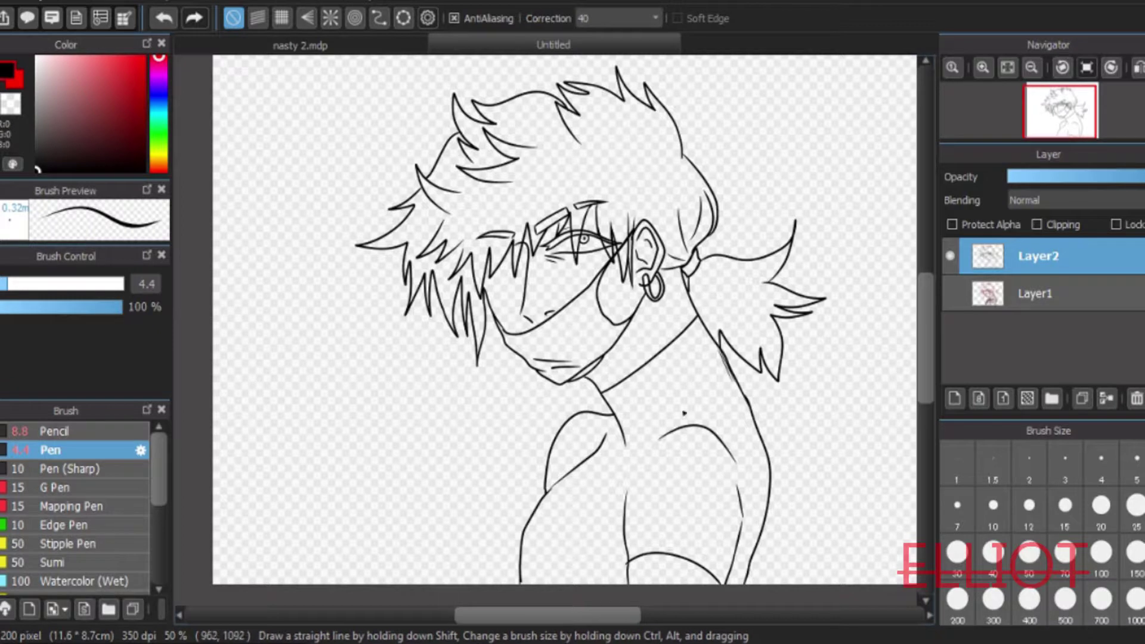
Delete the sketch layer and add a new layer beneath the line art for colouring
click(1080, 304)
click(1136, 398)
click(954, 399)
drag(1034, 257, 1038, 308)
Set the canvas background to solid mid-gray instead of the transparency checkerboard
click(158, 158)
click(89, 58)
click(250, 4)
click(312, 434)
click(250, 5)
click(322, 452)
click(502, 328)
click(602, 393)
Choose a pale skin colour of RGB 237, 212, 164 and test it beside the head with stroke correction lowered to 4
click(159, 161)
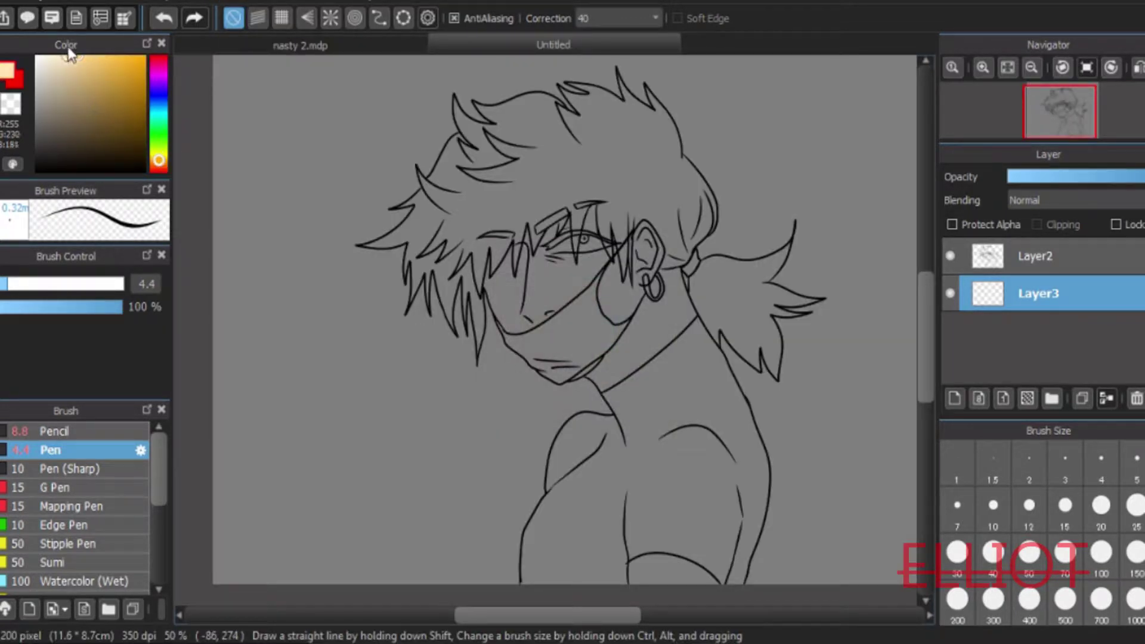
drag(72, 67, 69, 64)
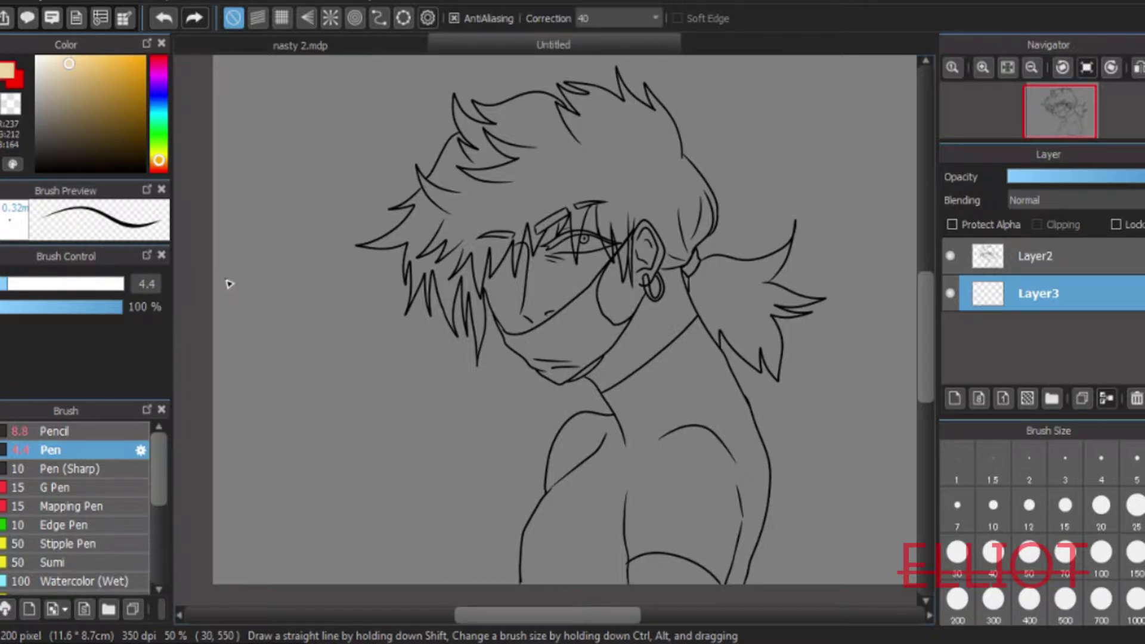
drag(271, 301, 285, 325)
mouse_move(254, 272)
mouse_down()
mouse_move(285, 326)
mouse_move(295, 275)
mouse_up()
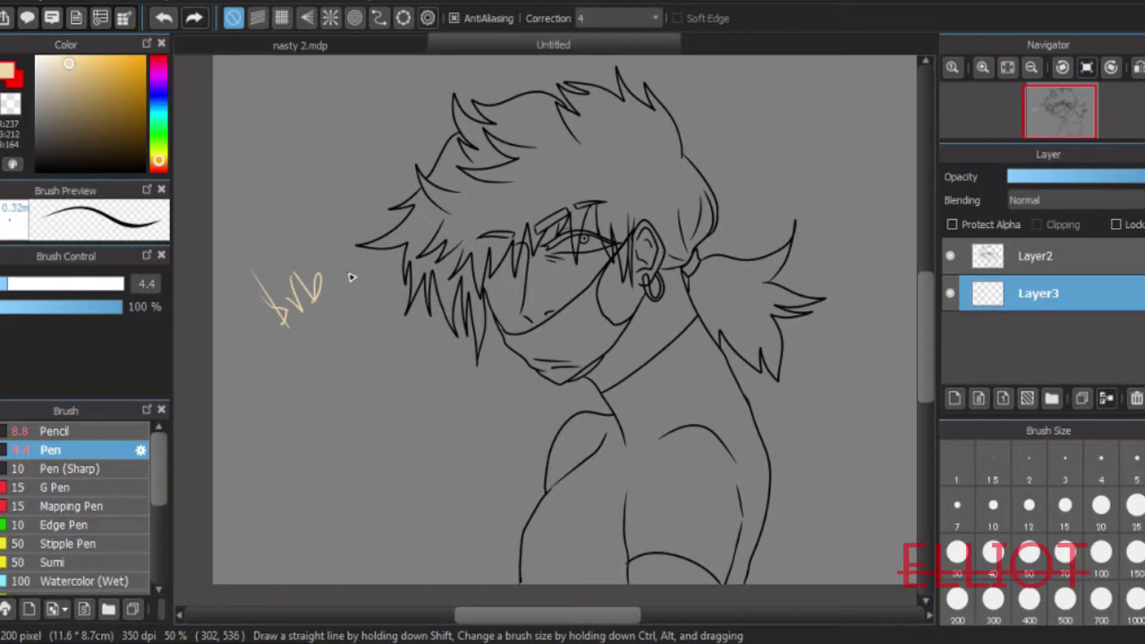
click(0, 72)
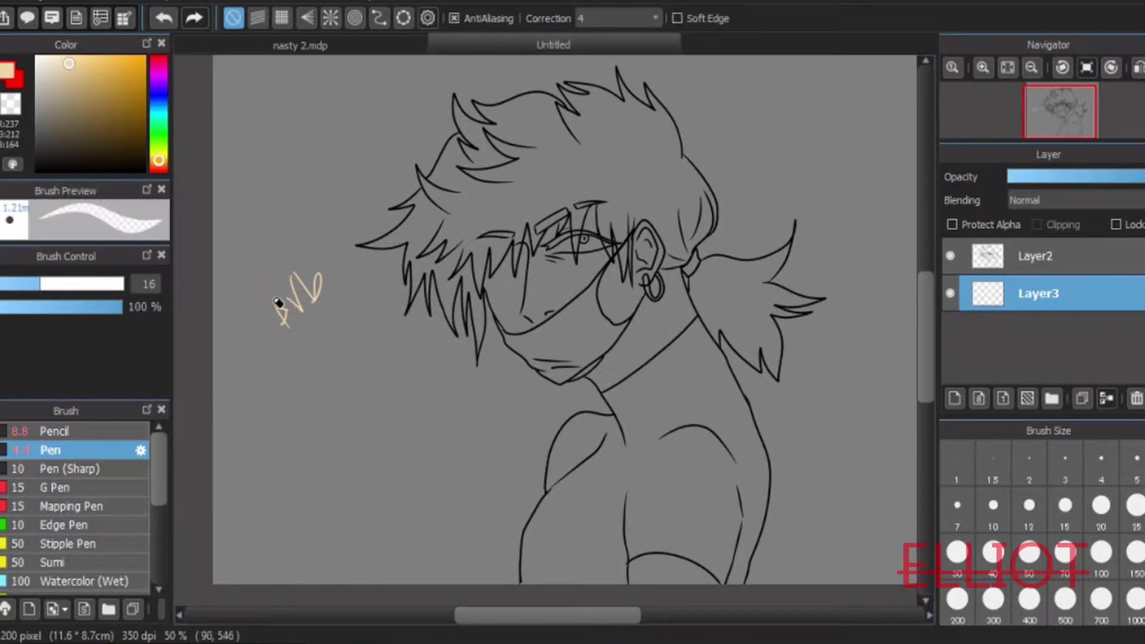
drag(553, 615, 571, 615)
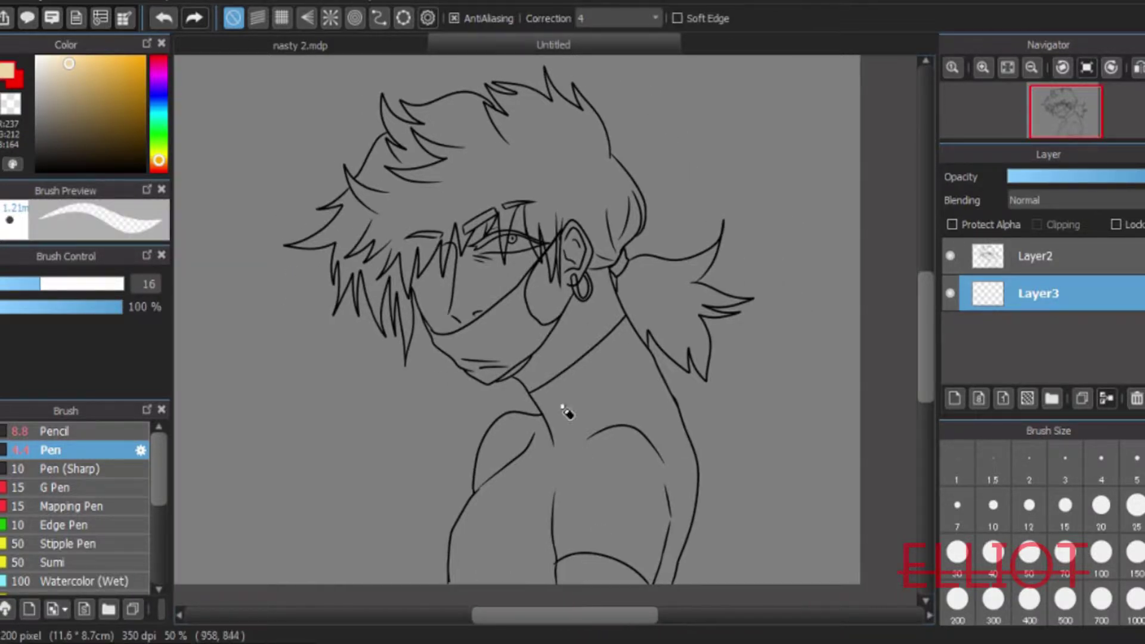
Paint the face, ear and neck in the skin tone with the Watercolor brush at size 33 and 47% opacity, erasing overspill
scroll(156, 484, down, 2)
click(112, 503)
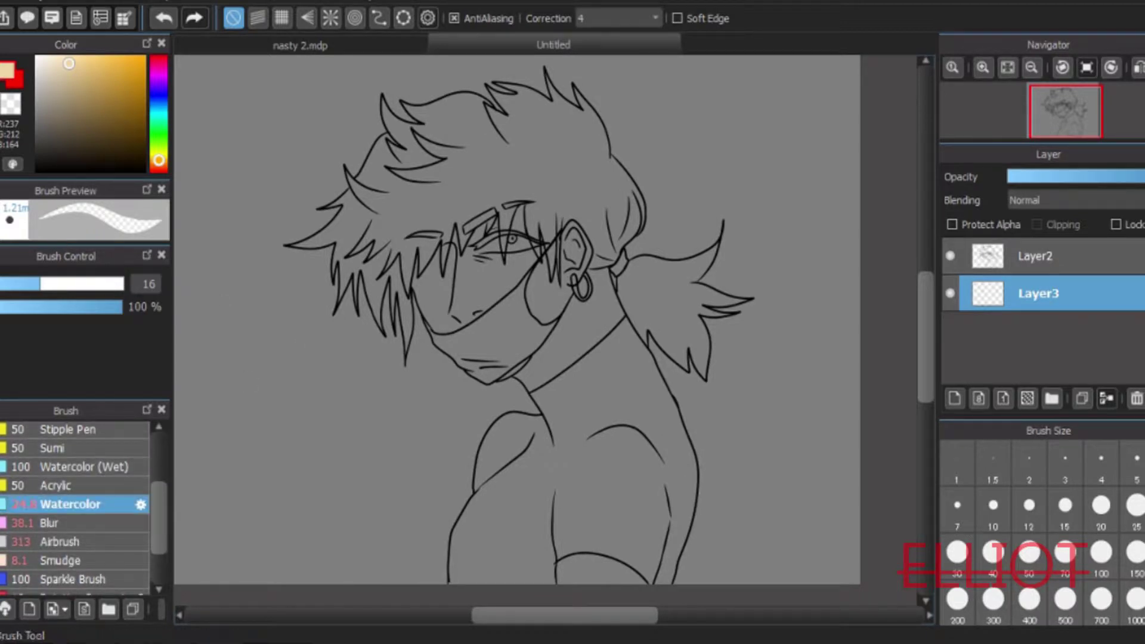
drag(50, 307, 59, 307)
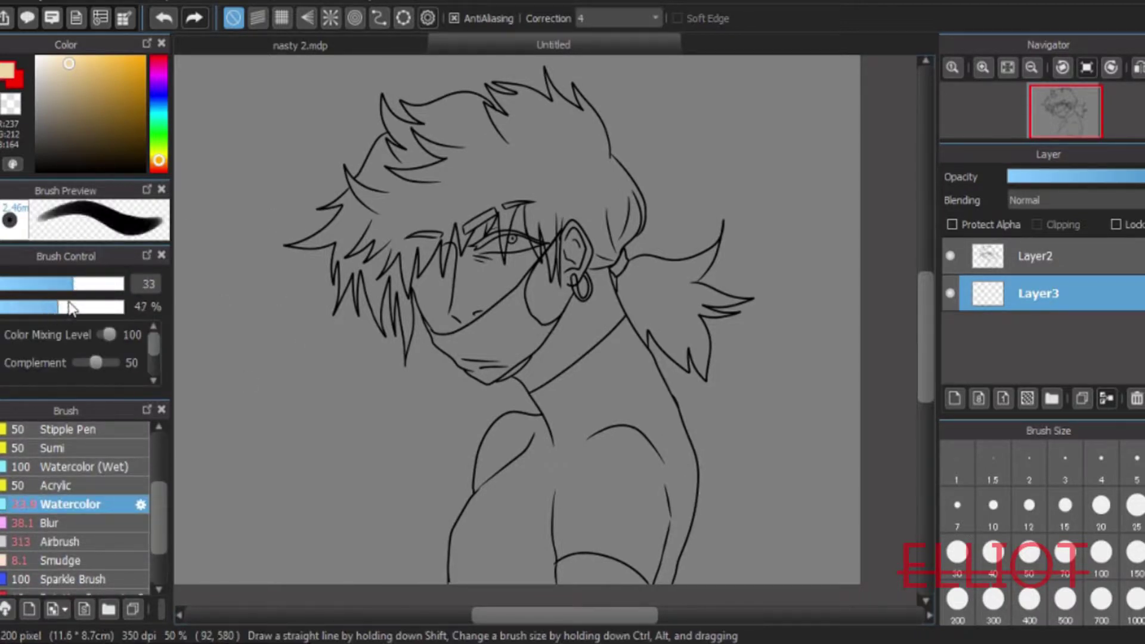
click(980, 69)
drag(597, 615, 584, 616)
mouse_move(357, 201)
mouse_down()
mouse_move(354, 249)
mouse_move(388, 320)
mouse_move(456, 327)
mouse_move(639, 148)
mouse_move(588, 228)
mouse_move(668, 200)
mouse_move(664, 123)
mouse_move(696, 182)
mouse_move(686, 233)
mouse_move(723, 210)
mouse_move(771, 299)
mouse_move(581, 428)
mouse_move(563, 426)
mouse_move(577, 437)
mouse_move(614, 362)
mouse_move(617, 378)
mouse_move(658, 379)
mouse_move(750, 251)
mouse_move(702, 219)
mouse_up()
drag(918, 215, 923, 290)
mouse_move(365, 313)
mouse_down()
mouse_move(400, 242)
mouse_move(490, 188)
mouse_move(632, 298)
mouse_move(668, 251)
mouse_move(697, 269)
mouse_up()
mouse_move(392, 296)
mouse_down()
mouse_move(419, 338)
mouse_move(490, 280)
mouse_move(562, 267)
mouse_move(563, 280)
mouse_up()
click(1, 85)
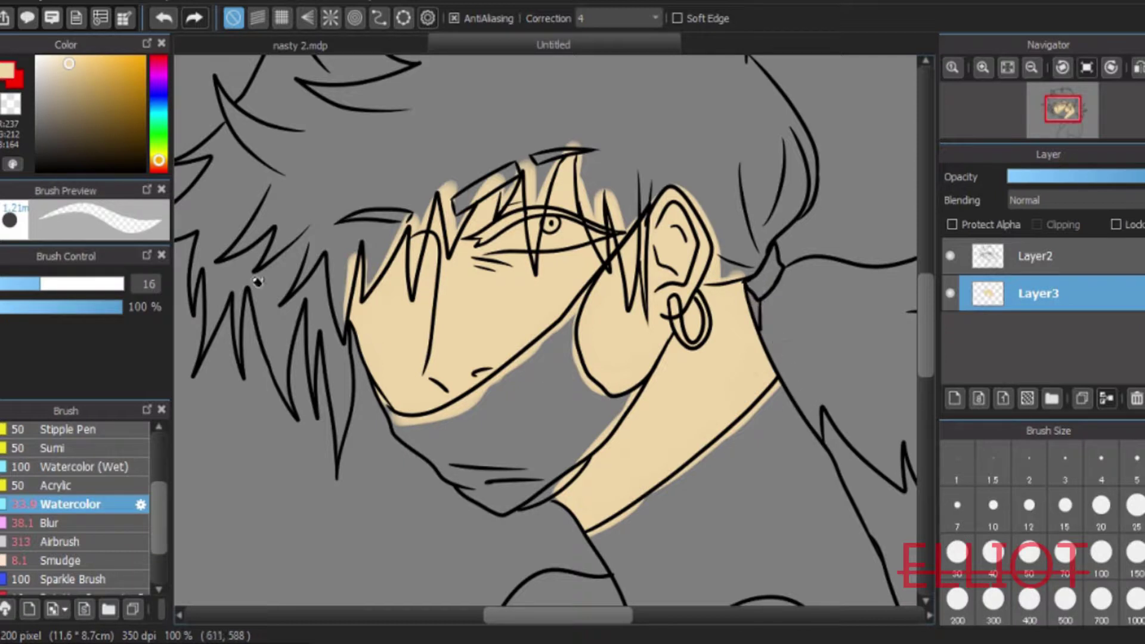
click(2, 65)
key(x)
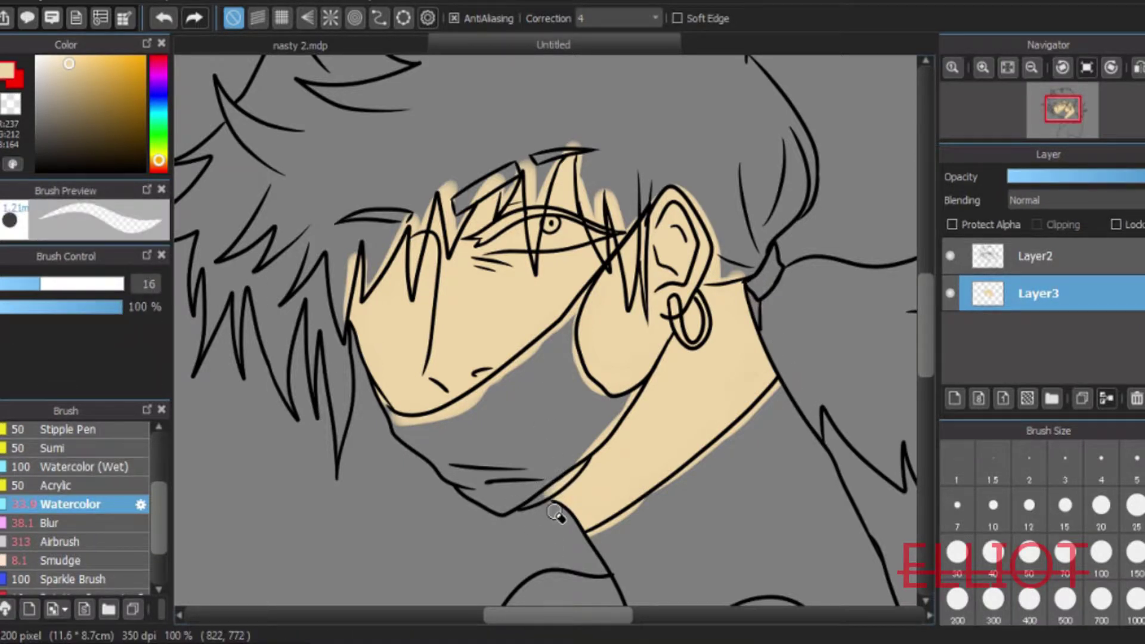
Pick a darker skin tone, RGB 182, 163, 126, and add a new layer clipped to the skin layer for shading
key(b)
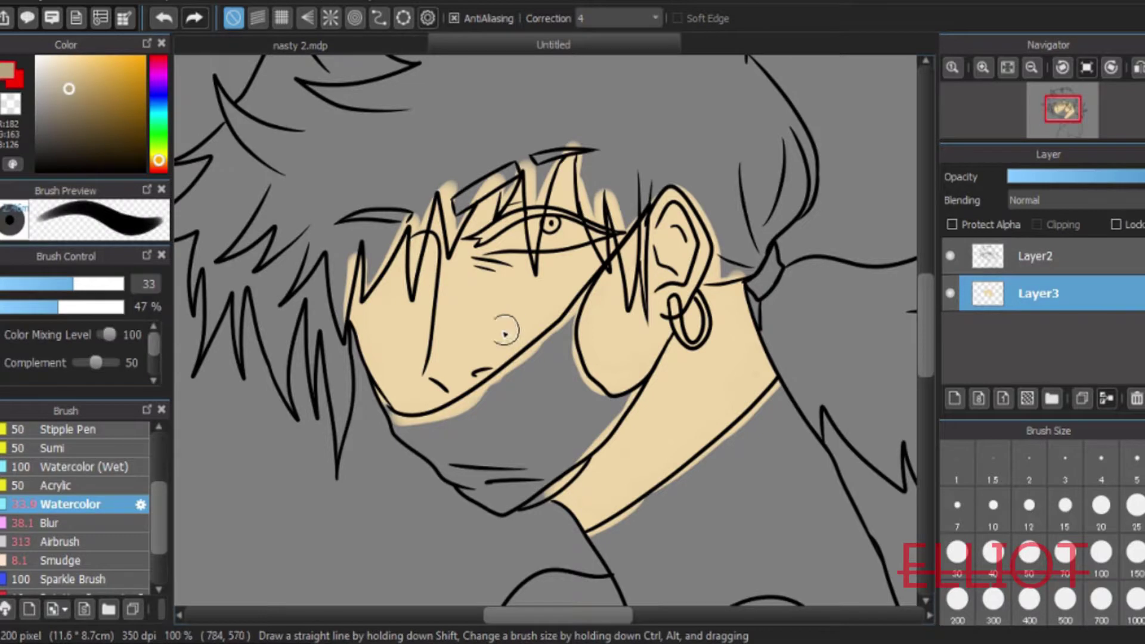
click(954, 399)
click(1036, 225)
mouse_move(428, 295)
mouse_down()
mouse_move(428, 247)
mouse_move(440, 353)
mouse_up()
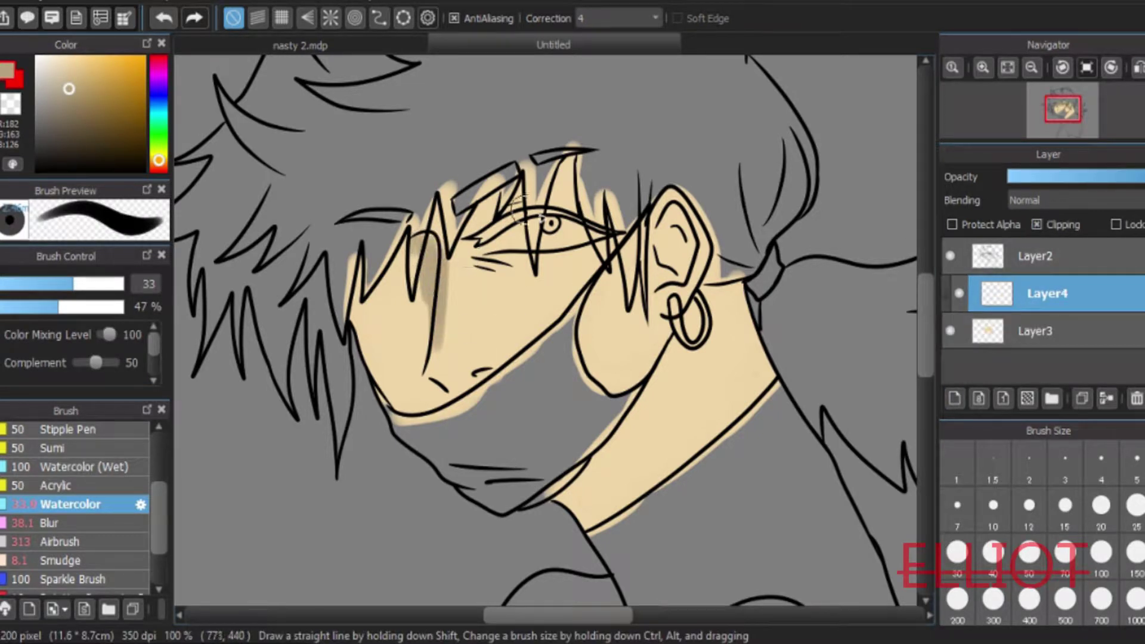
click(163, 19)
click(164, 18)
click(163, 19)
Shade the far cheek, nose, under-eye area and inner ear with the Watercolor brush at size 15
click(37, 284)
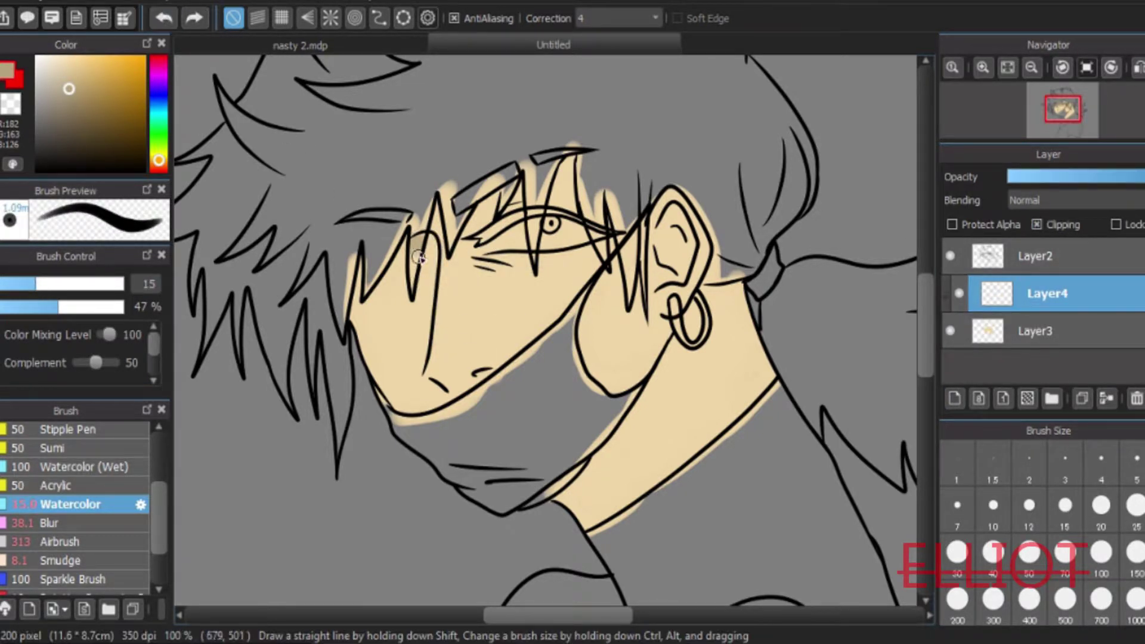
drag(424, 243, 428, 337)
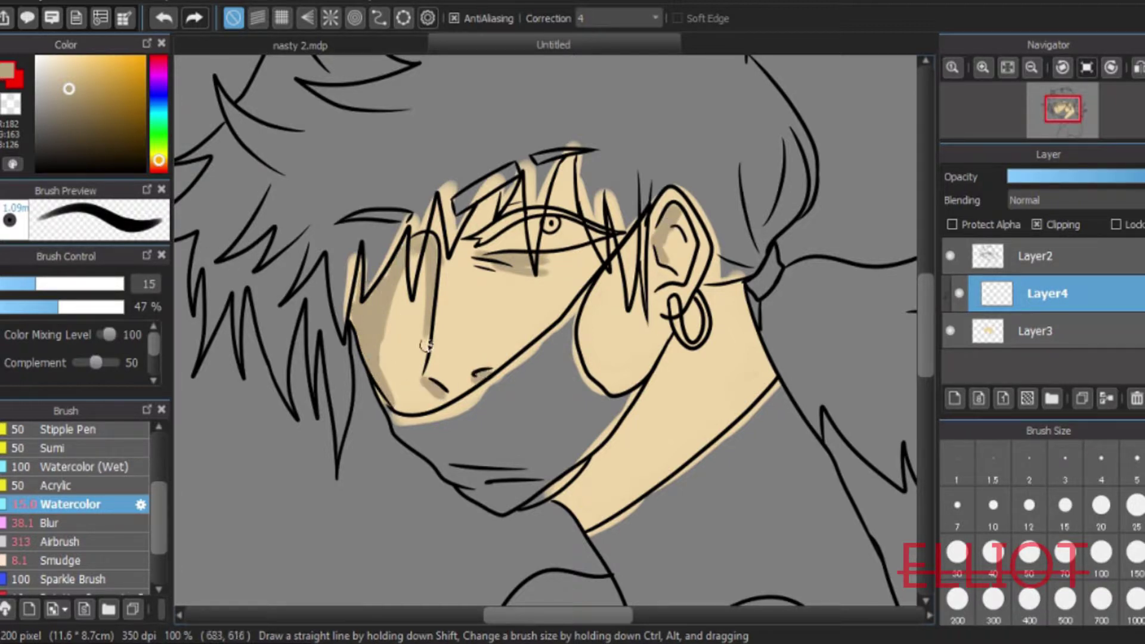
Add dark red accents, RGB 127, 28, 28, around the eye and nose, along the mask edge, jaw and neck
click(158, 54)
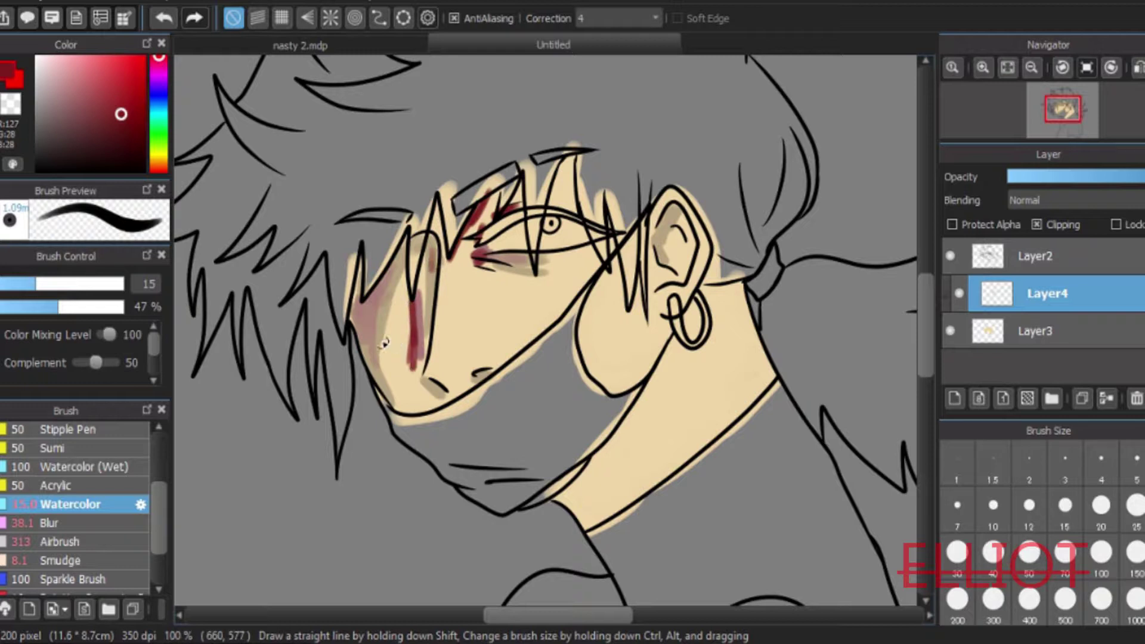
drag(535, 327, 591, 276)
mouse_move(582, 307)
mouse_down()
mouse_move(589, 356)
mouse_move(653, 362)
mouse_up()
drag(745, 327, 765, 358)
drag(585, 482, 620, 432)
Paint muted brown shadows, RGB 170, 150, 112, along the neck under the jaw and over the cheek below the ear
click(158, 153)
click(158, 158)
click(70, 99)
click(159, 161)
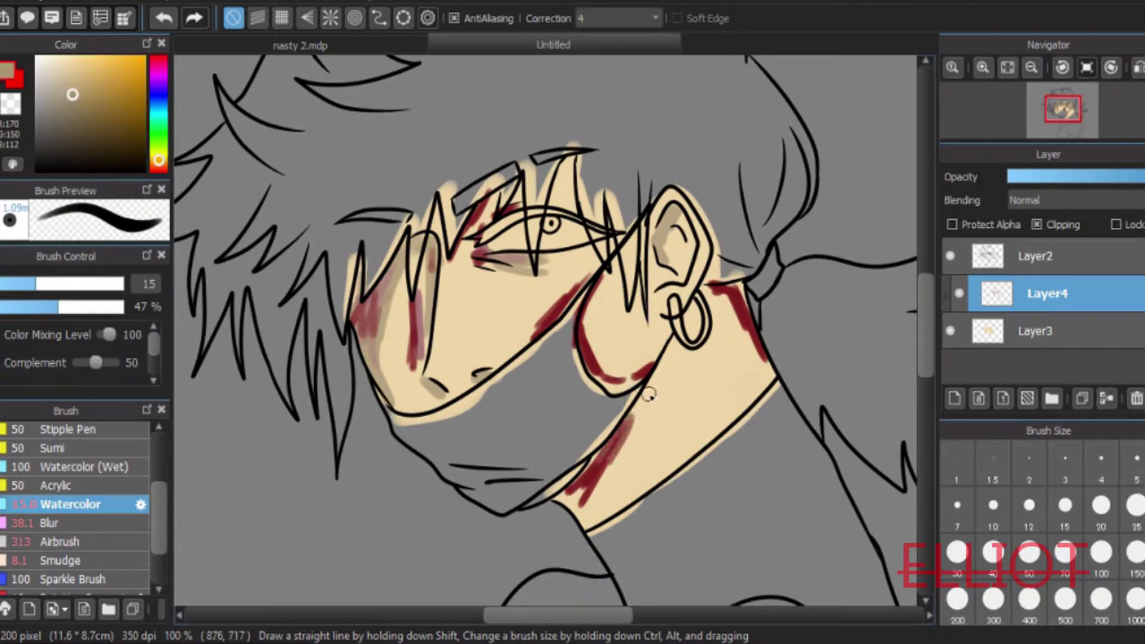
drag(648, 394, 586, 486)
drag(698, 288, 644, 425)
drag(591, 322, 627, 393)
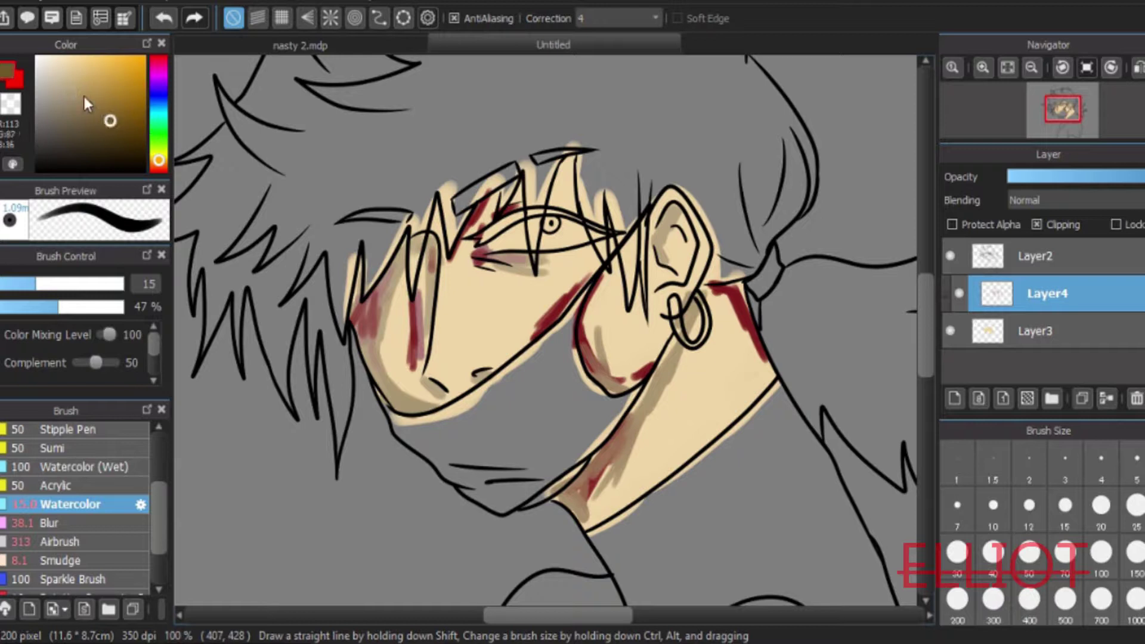
Add purple and pink accents around the eyelid, nose and earring, using pale pink RGB 255, 177, 177 among the colours
click(68, 80)
click(159, 57)
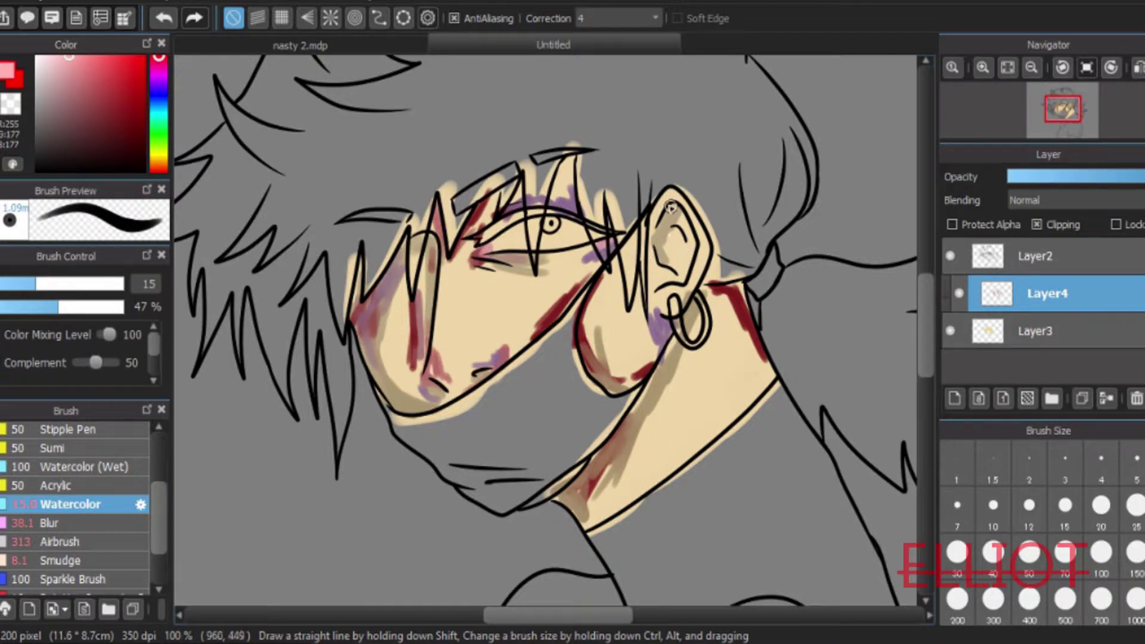
Blend the shading and accents on the clipped layer smoothly into the skin with the Blur brush at size 96
click(76, 523)
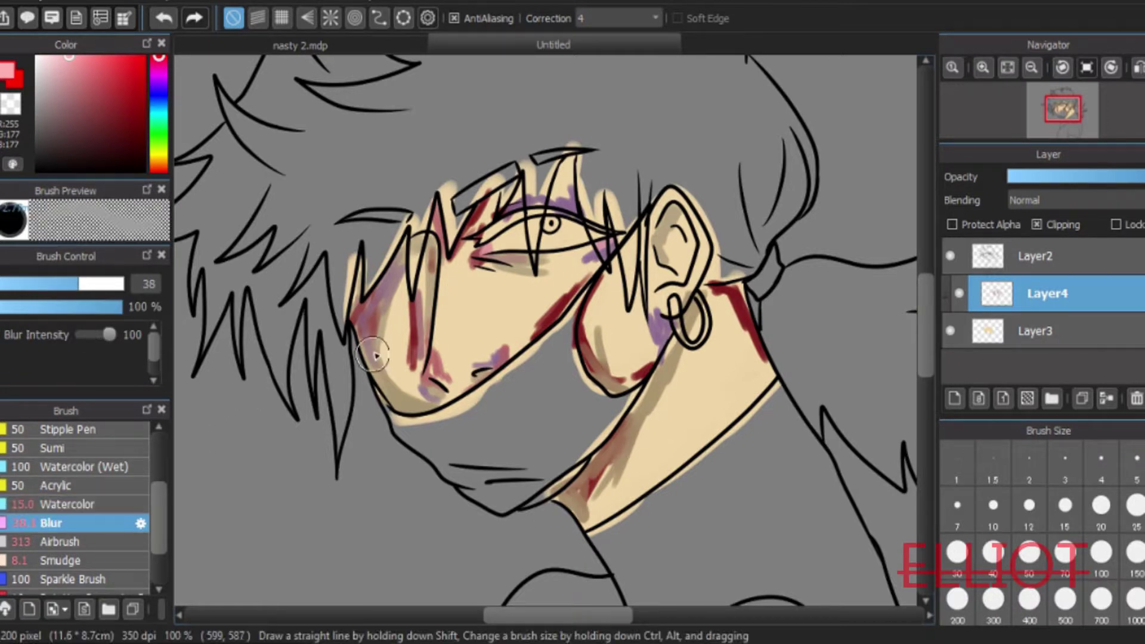
click(954, 398)
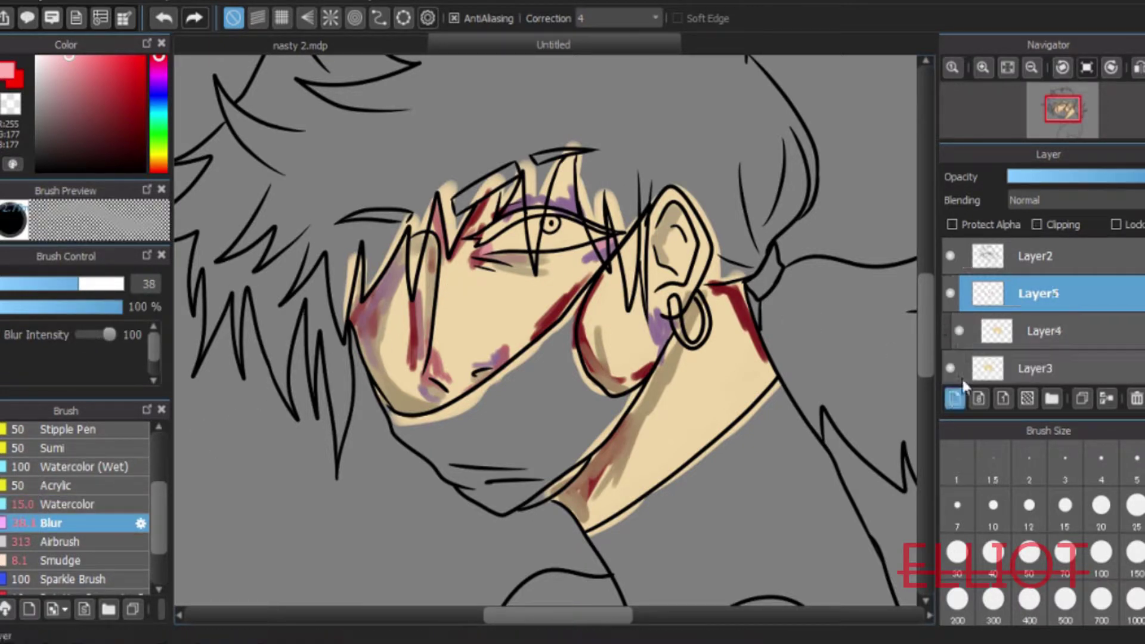
click(1135, 399)
click(1049, 293)
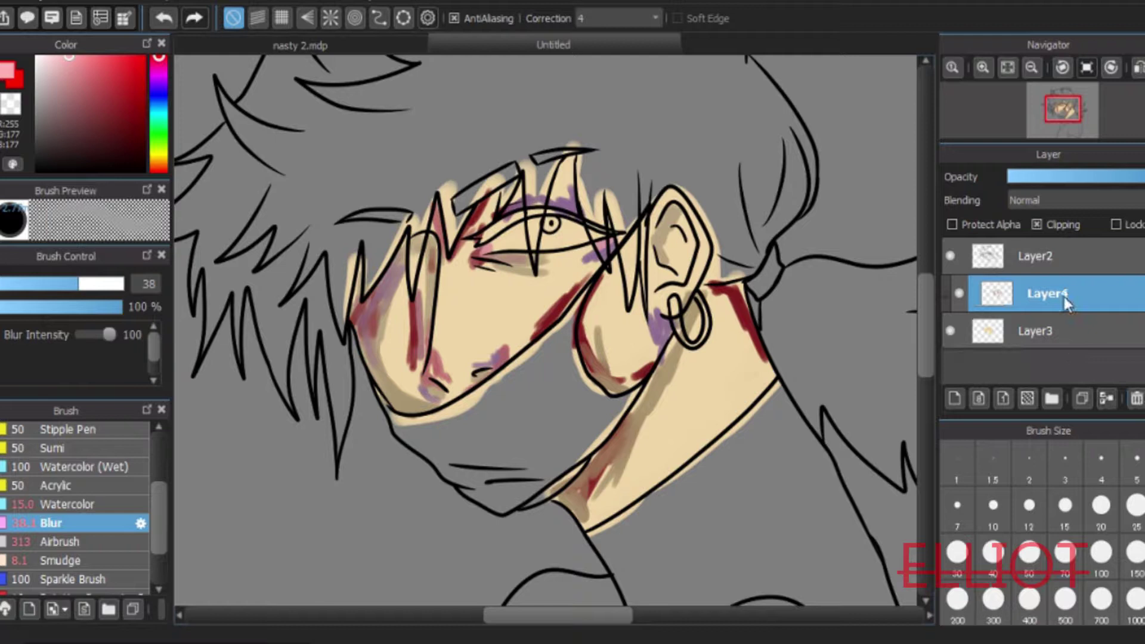
click(109, 284)
mouse_move(409, 301)
mouse_down()
mouse_move(433, 368)
mouse_move(437, 303)
mouse_move(378, 347)
mouse_move(408, 265)
mouse_move(471, 375)
mouse_move(622, 260)
mouse_move(463, 201)
mouse_move(449, 289)
mouse_move(517, 288)
mouse_up()
drag(518, 187, 503, 341)
mouse_move(484, 381)
mouse_down()
mouse_move(537, 357)
mouse_move(567, 388)
mouse_move(523, 345)
mouse_move(635, 387)
mouse_move(715, 268)
mouse_move(745, 310)
mouse_move(590, 488)
mouse_move(632, 412)
mouse_move(614, 349)
mouse_move(706, 290)
mouse_up()
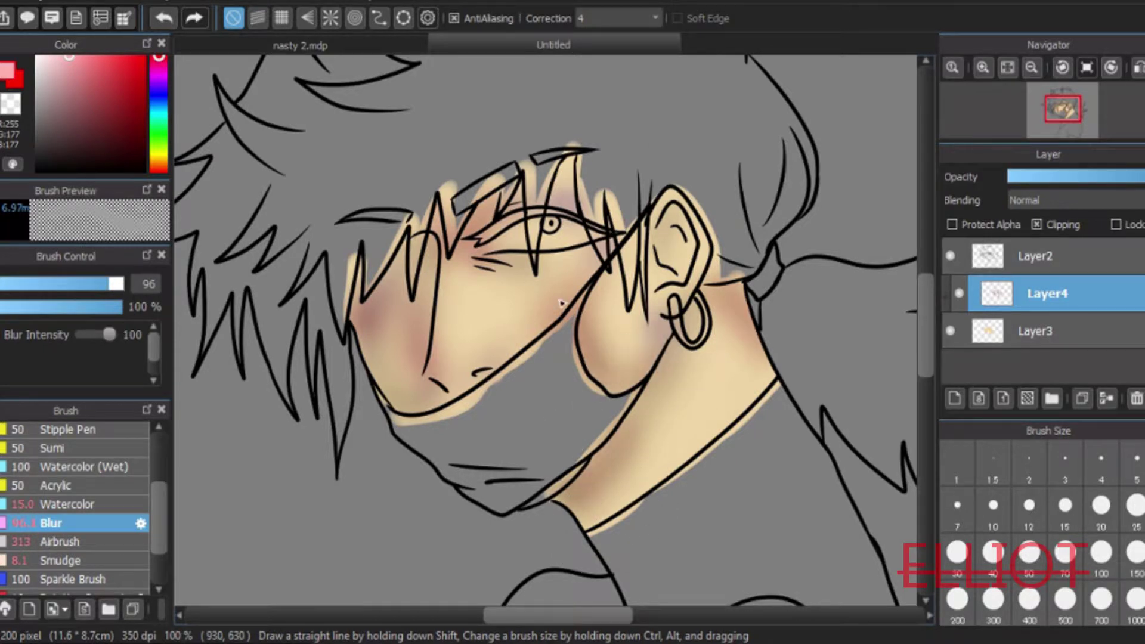
Try to deepen the face's shadows in dull red with the Airbrush at size 93 and 8% opacity
click(60, 541)
drag(122, 284, 110, 289)
drag(346, 289, 346, 263)
click(164, 19)
mouse_move(352, 316)
mouse_down()
mouse_move(342, 296)
mouse_move(408, 457)
mouse_up()
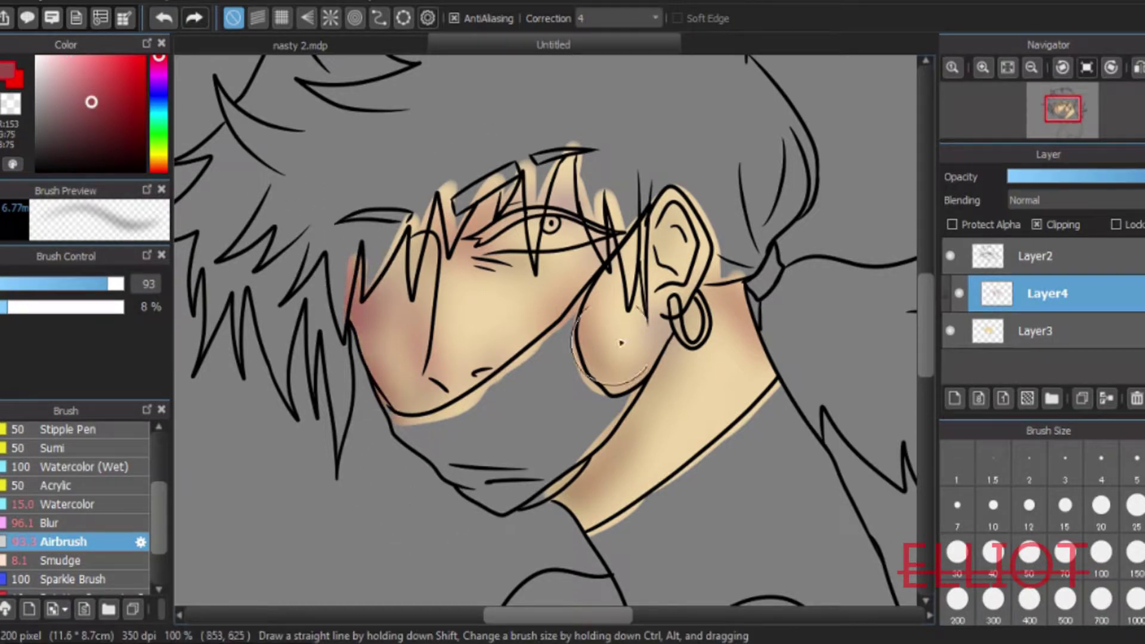
click(164, 18)
click(67, 110)
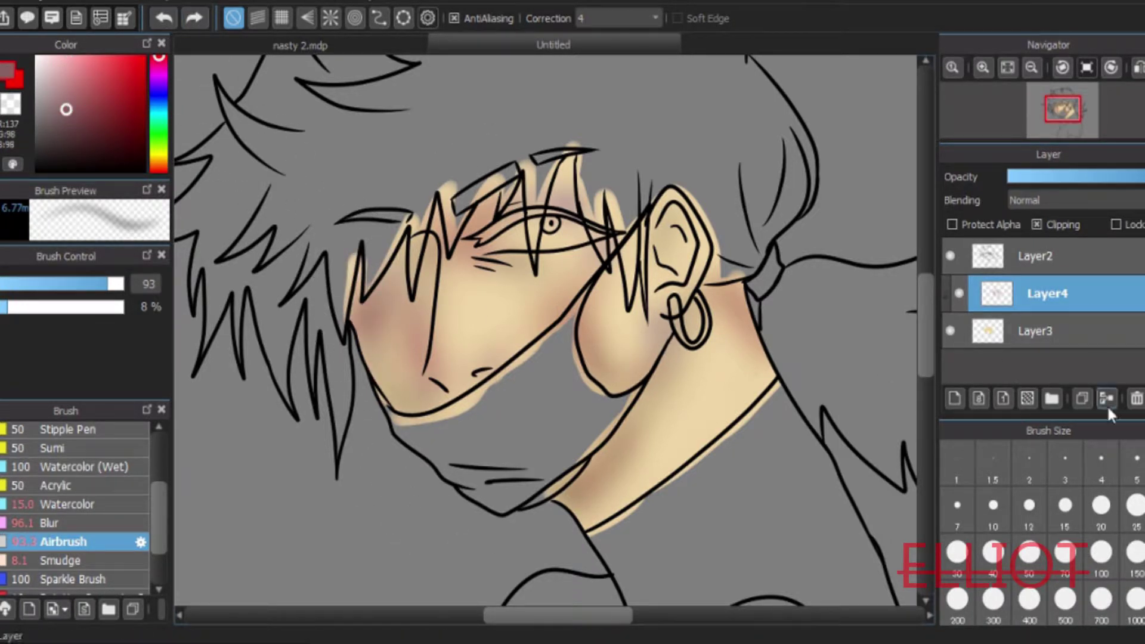
click(1011, 328)
click(954, 399)
click(1029, 301)
click(1026, 328)
click(1036, 224)
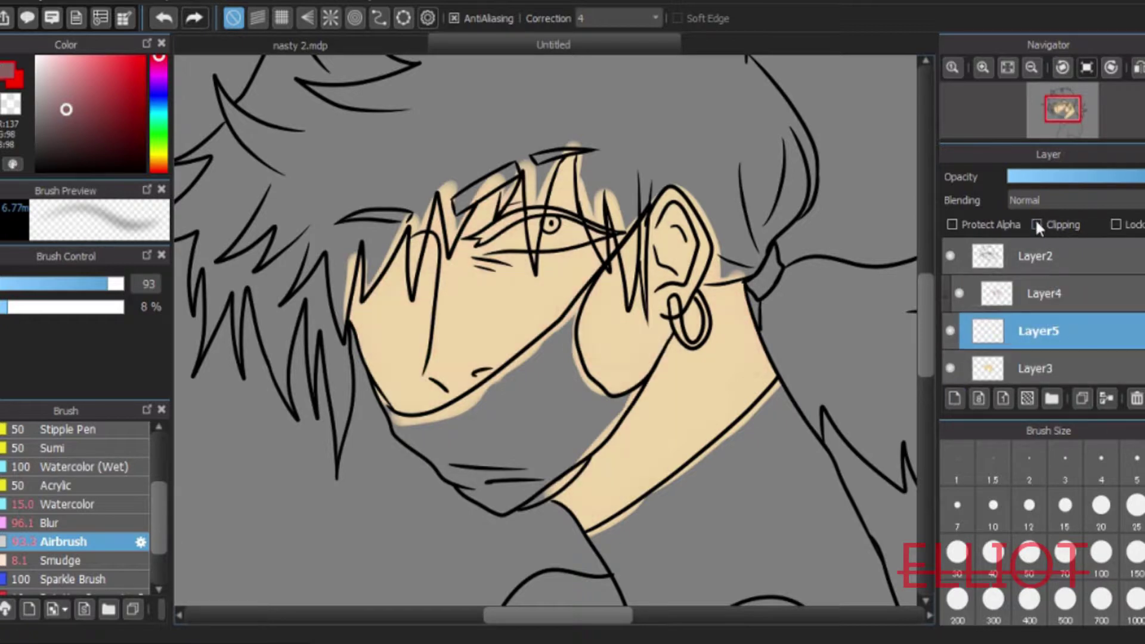
click(1036, 225)
click(1136, 399)
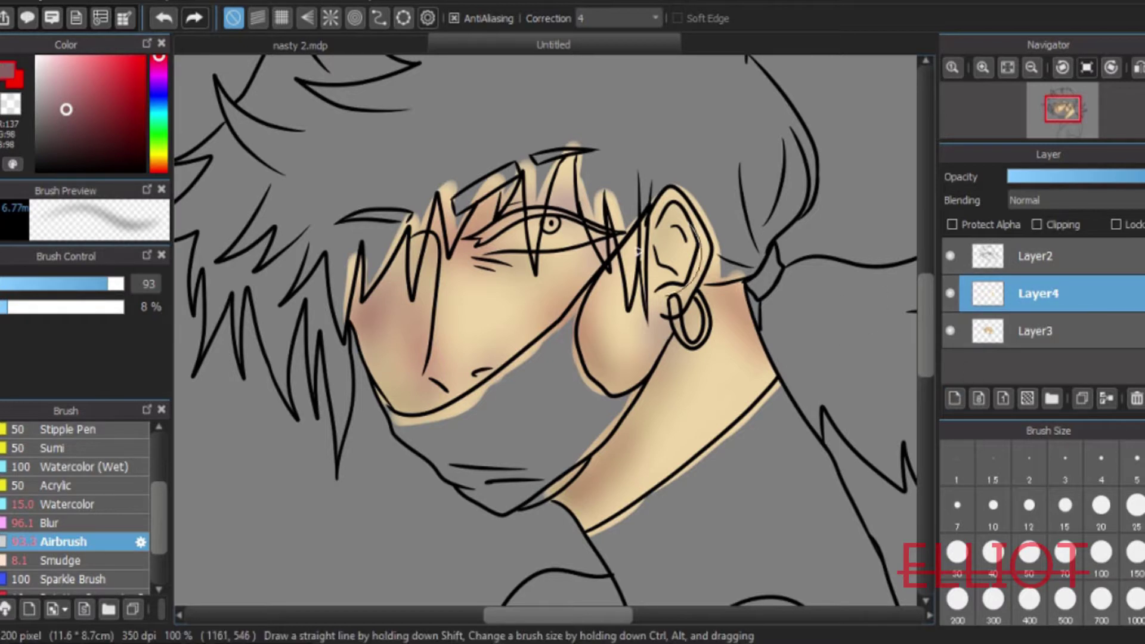
Clip the shading layer to the skin layer again and lower its opacity
drag(1081, 177, 1105, 178)
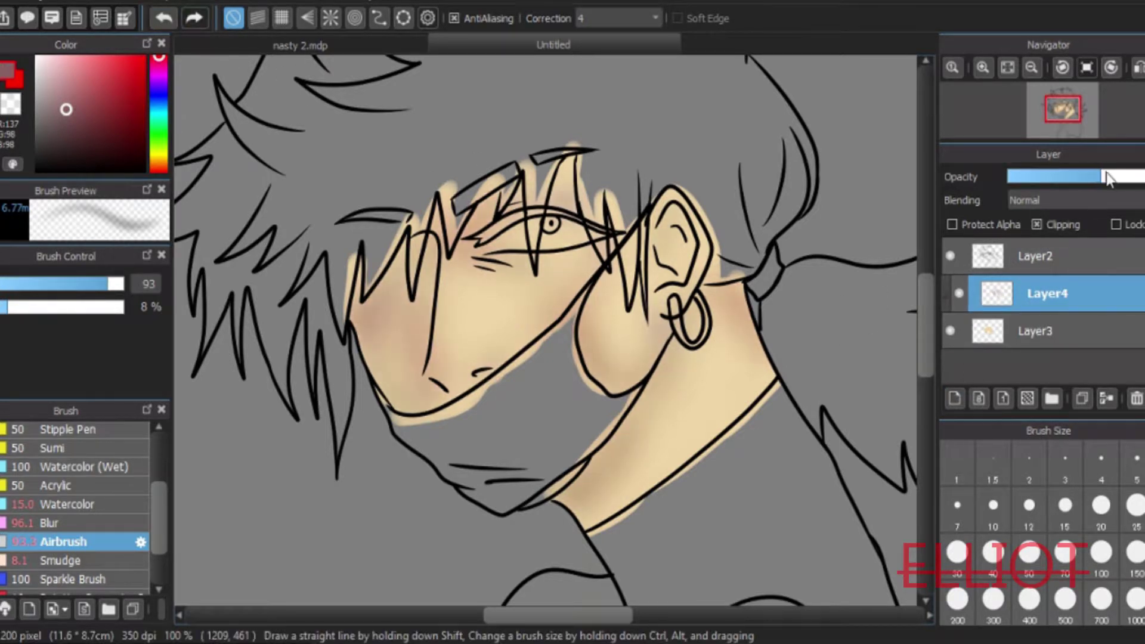
Merge the shading layer down into the skin layer and add a new layer clipped to it
click(1034, 334)
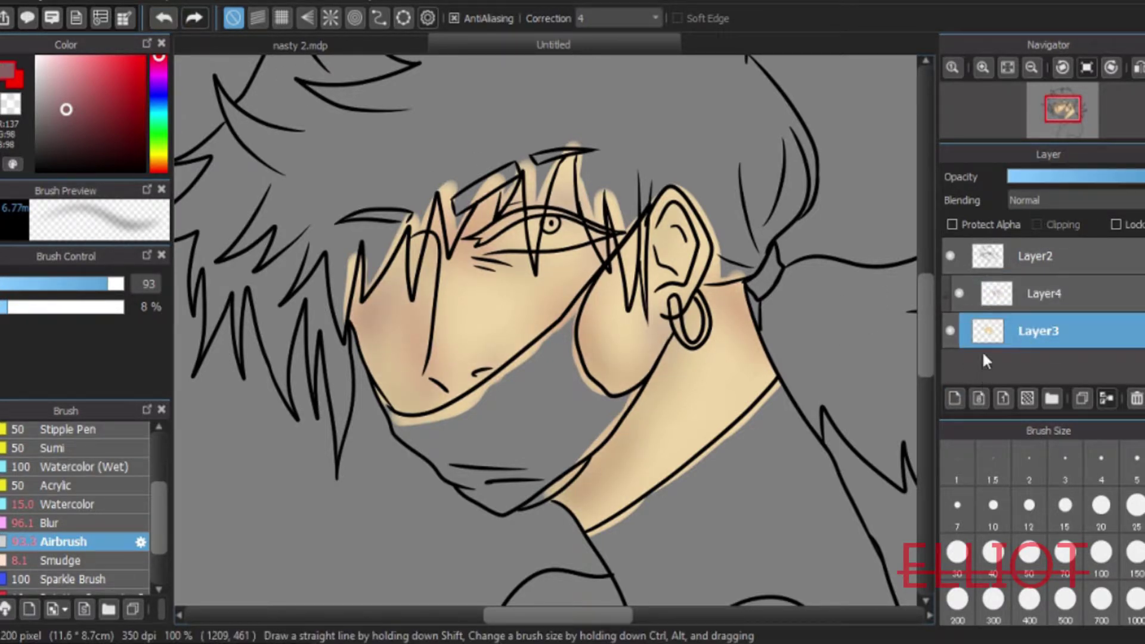
click(1054, 296)
click(1104, 397)
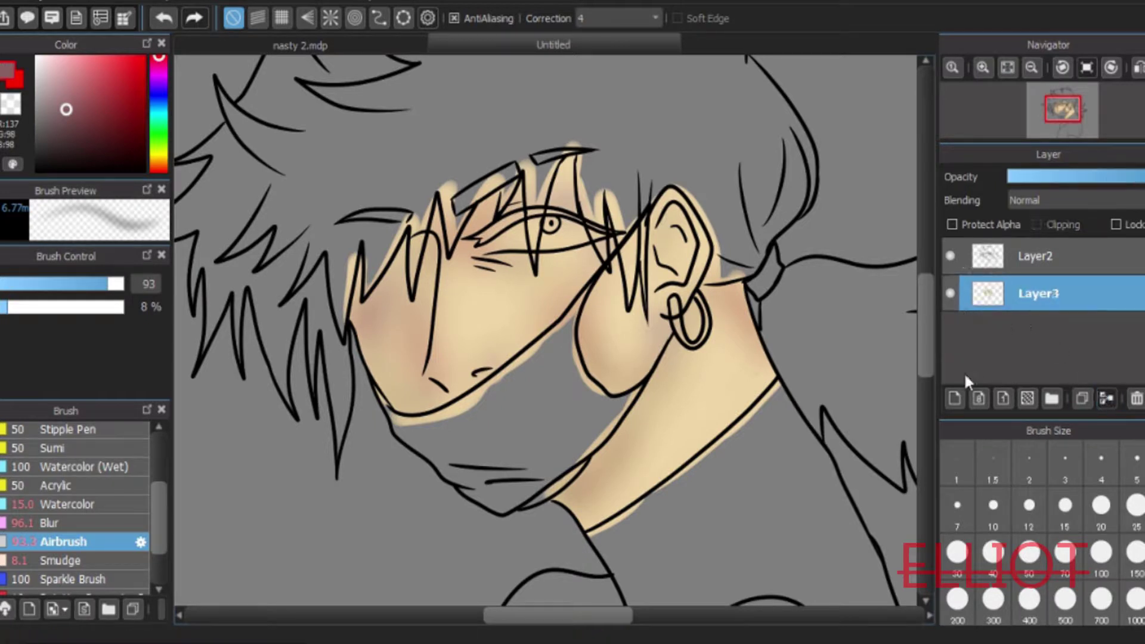
key(ctrl+z)
Airbrush RGB 100, 64, 64 shadows around the face, ear and neck at size 93 and 8% opacity, and lower the clipped layer's opacity
click(74, 126)
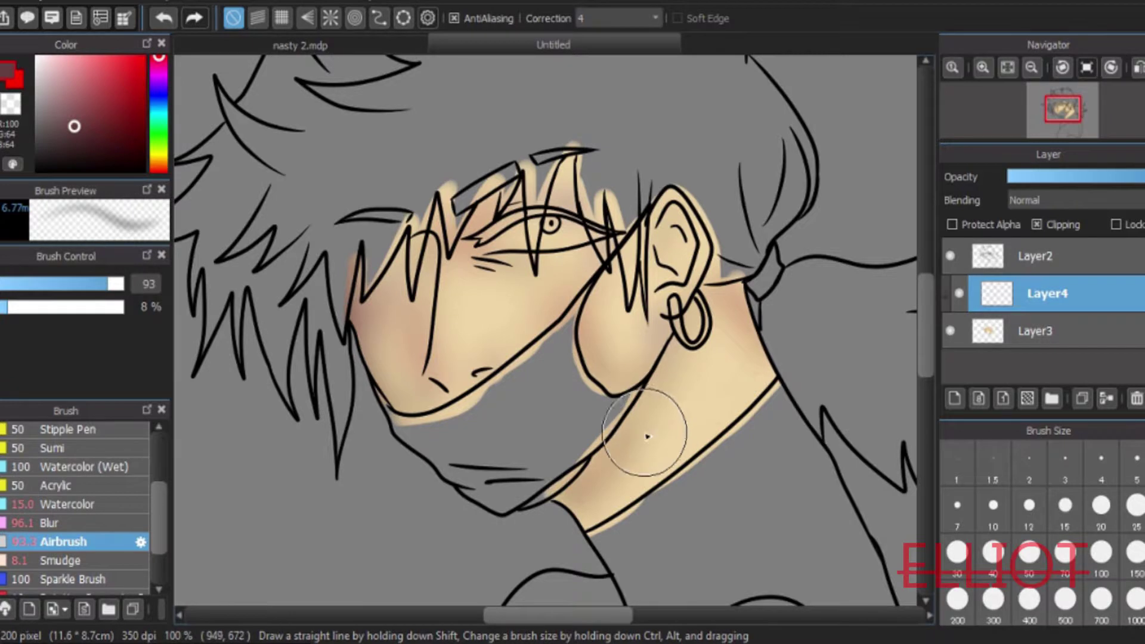
mouse_move(672, 210)
mouse_down()
mouse_move(754, 288)
mouse_move(751, 410)
mouse_move(563, 534)
mouse_move(588, 554)
mouse_up()
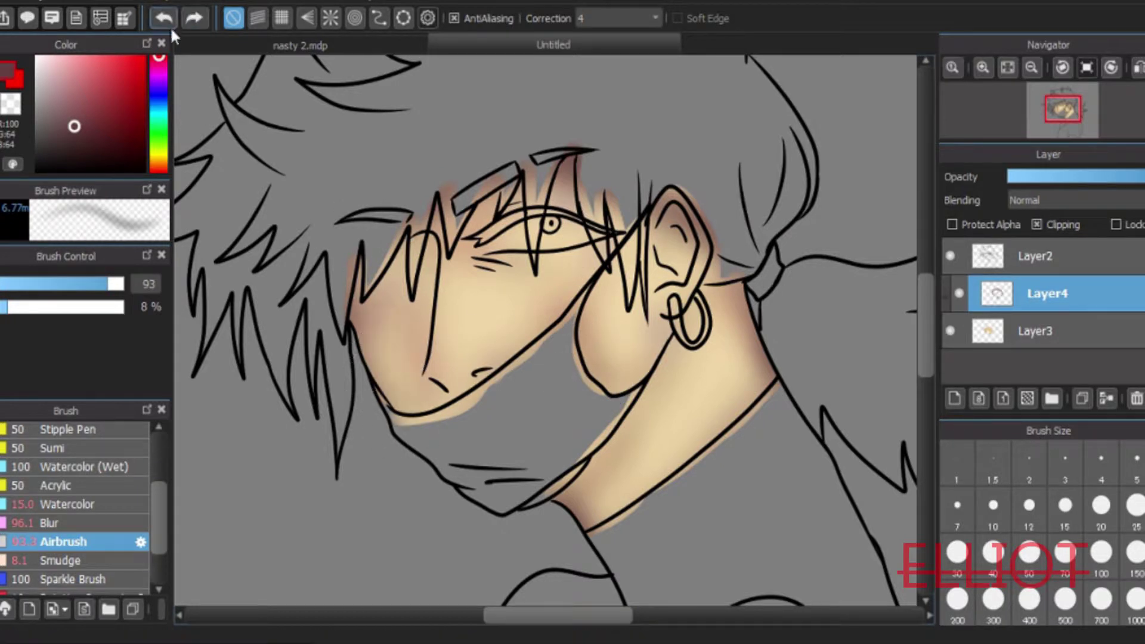
drag(1078, 177, 1118, 177)
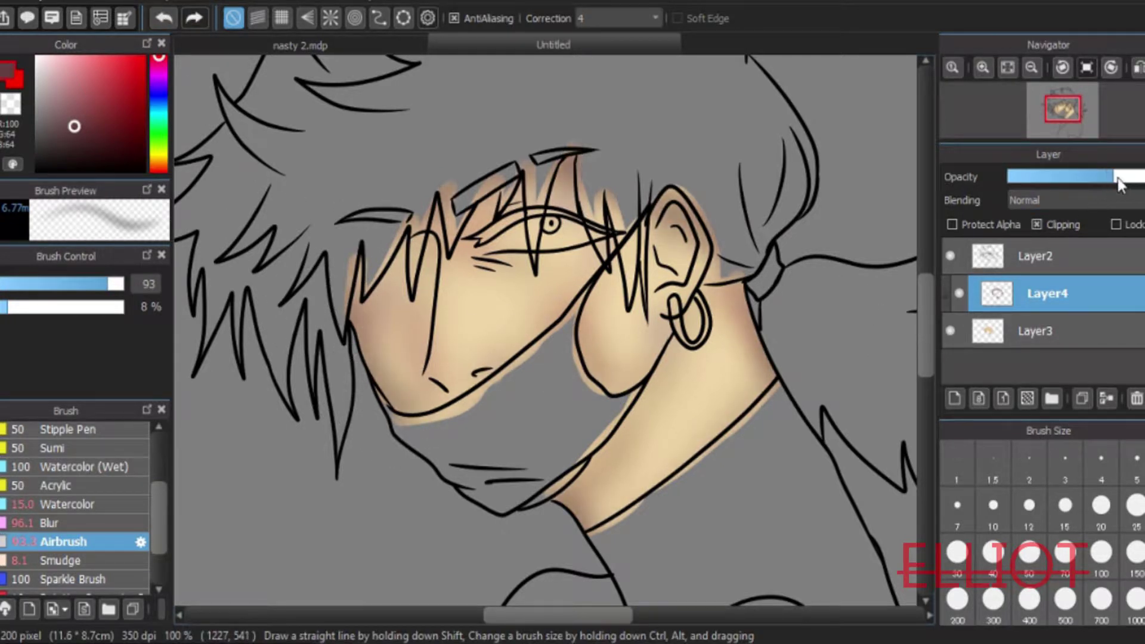
Fill the bare arm area below the sleeve on the skin layer with the sampled skin colour RGB 237, 212, 164
drag(929, 305, 931, 380)
drag(556, 618, 586, 620)
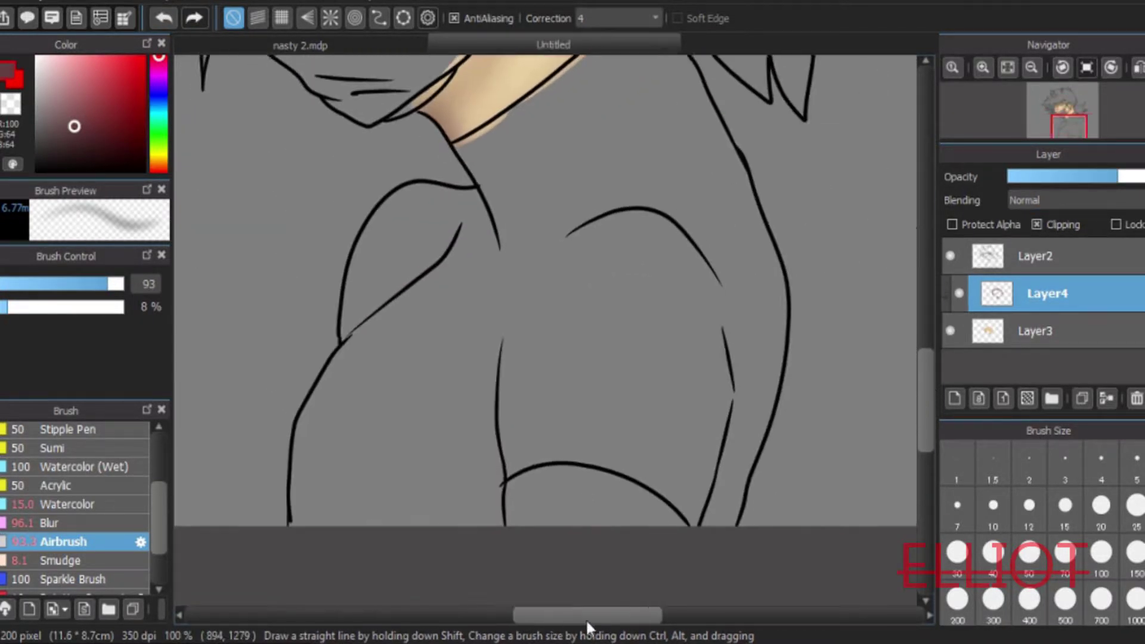
click(1007, 330)
drag(928, 385, 928, 332)
click(950, 330)
click(951, 330)
click(958, 294)
key(i)
click(242, 192)
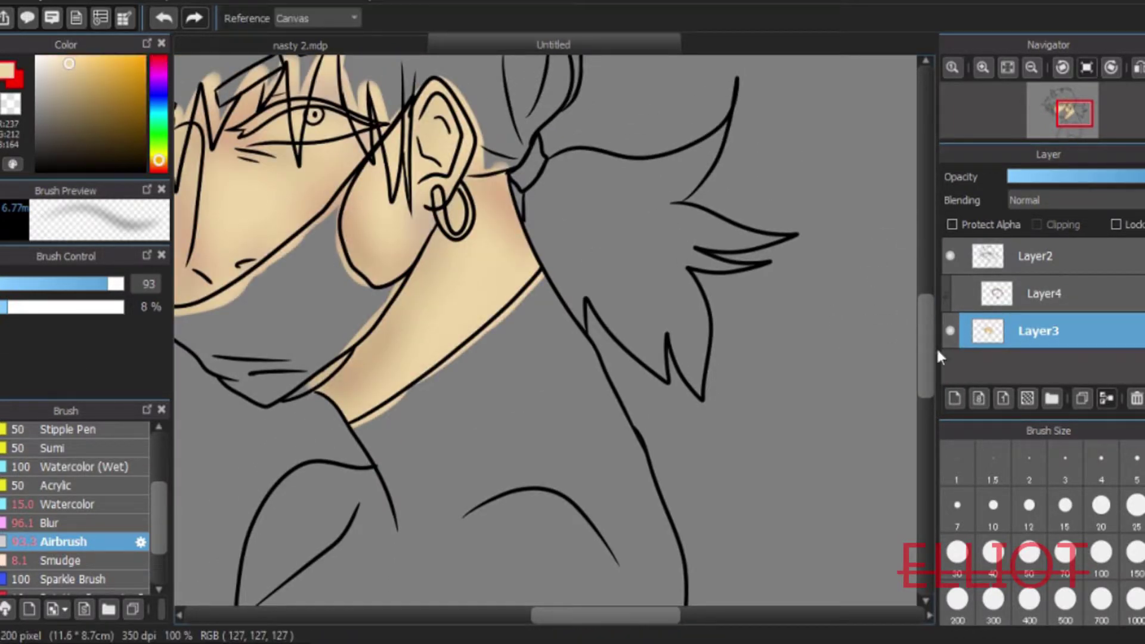
drag(933, 339, 925, 393)
key(g)
click(481, 495)
Shade the arm in tan RGB 194, 172, 130 with the Watercolor brush at size 15 and soften it with the size 96 Blur brush
drag(566, 614, 546, 613)
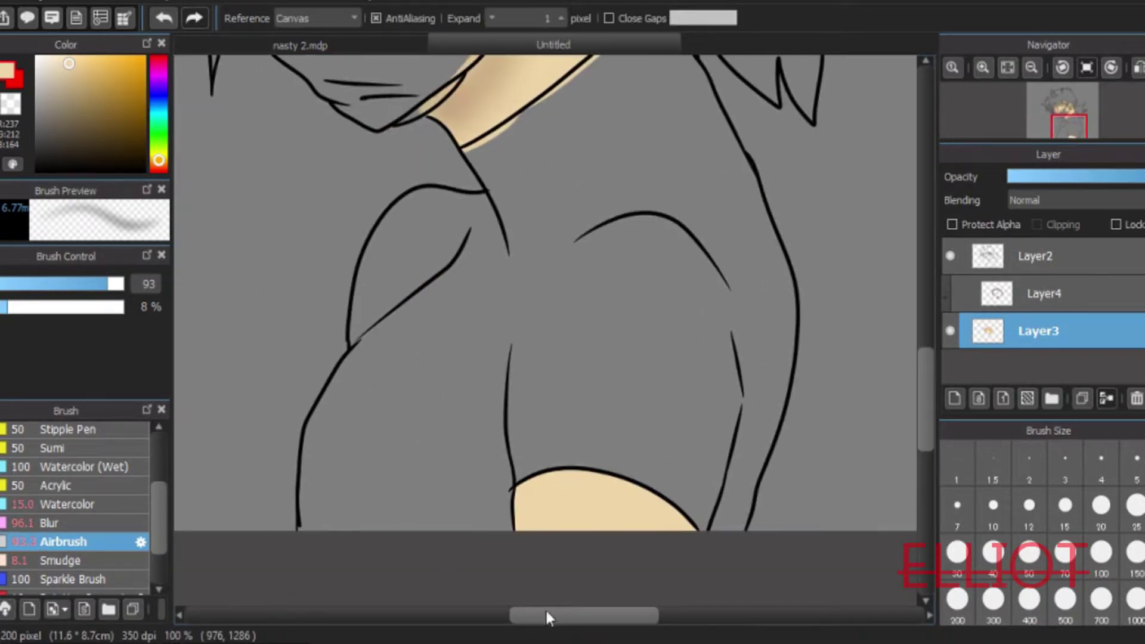
click(85, 504)
mouse_move(537, 514)
mouse_down()
mouse_move(592, 507)
mouse_move(551, 501)
mouse_move(565, 483)
mouse_up()
key(ctrl+z)
key(ctrl+z)
key(ctrl+z)
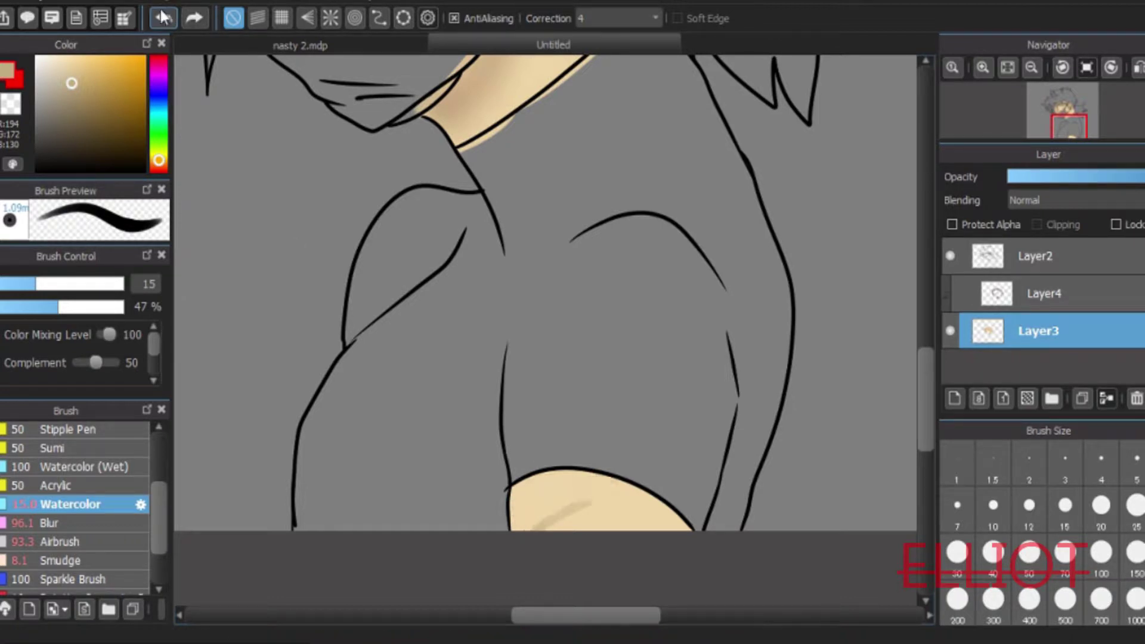
mouse_move(583, 511)
mouse_down()
mouse_move(616, 466)
mouse_move(577, 459)
mouse_move(517, 476)
mouse_up()
click(56, 523)
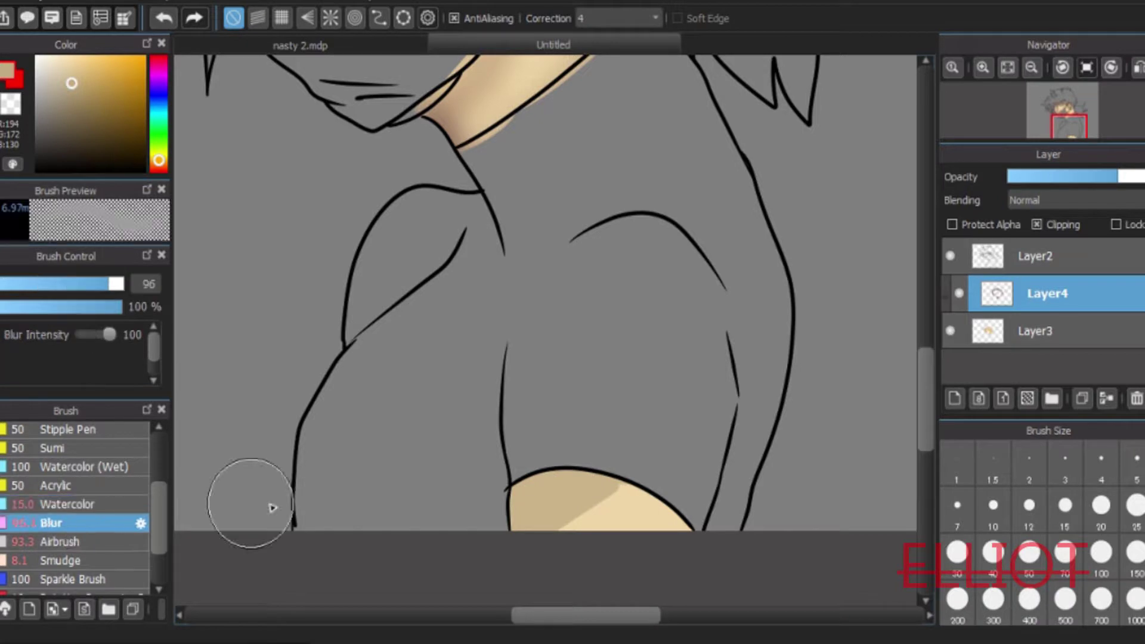
Paint dull red RGB 141, 72, 72 along both sides of the arm on the clipped layer and blur it into the skin
click(87, 108)
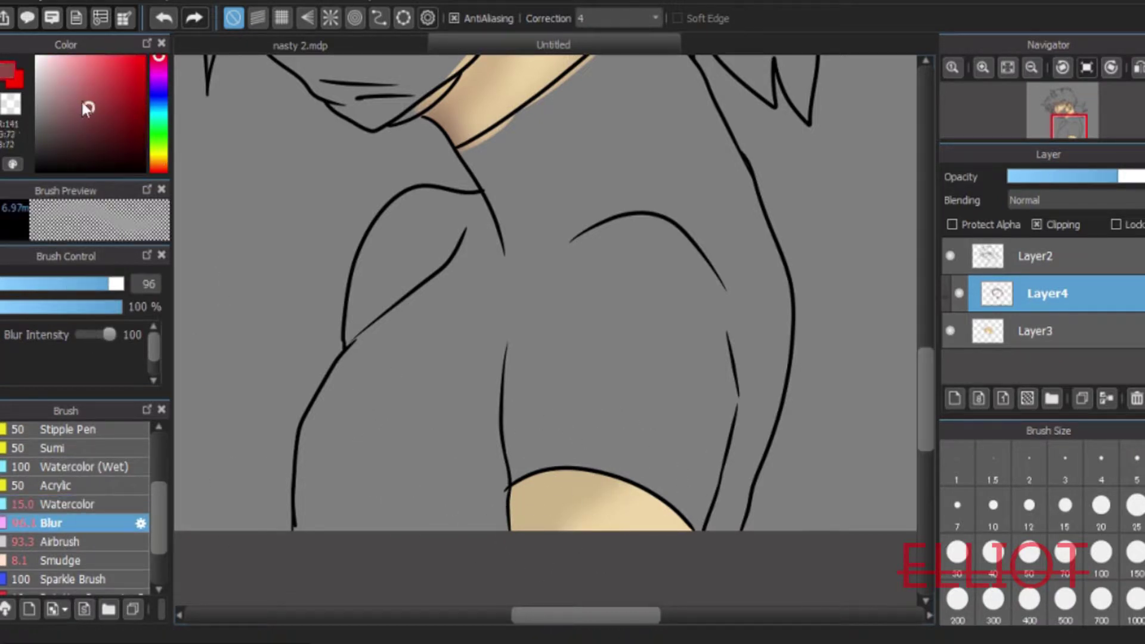
click(90, 505)
mouse_move(537, 486)
mouse_down()
mouse_move(564, 478)
mouse_move(646, 516)
mouse_up()
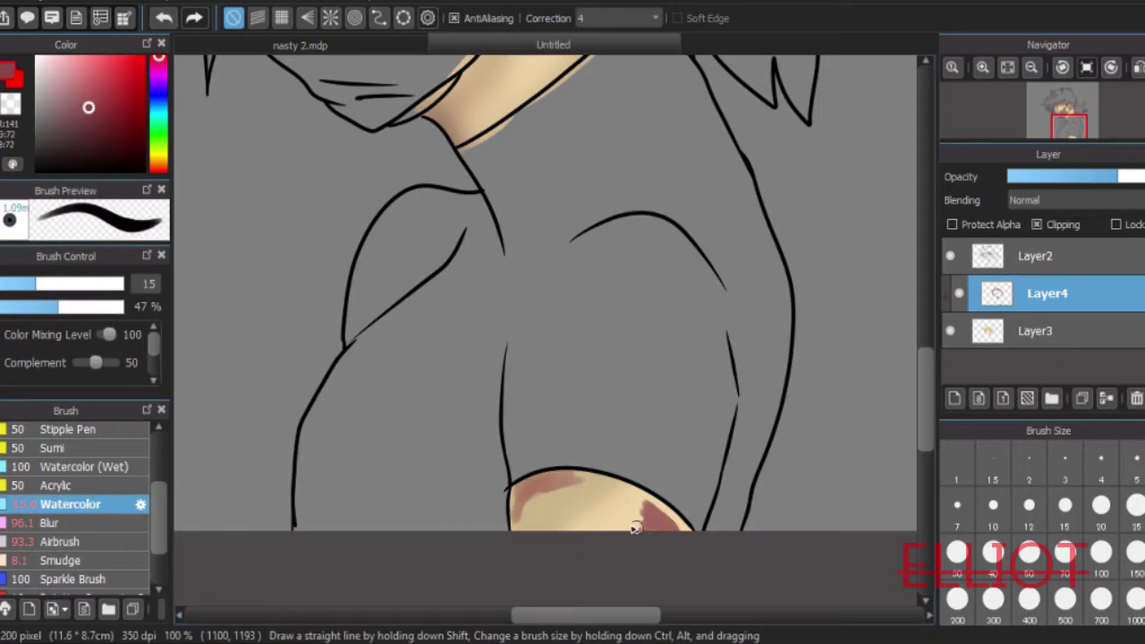
click(81, 524)
mouse_move(513, 495)
mouse_down()
mouse_move(637, 484)
mouse_move(680, 524)
mouse_up()
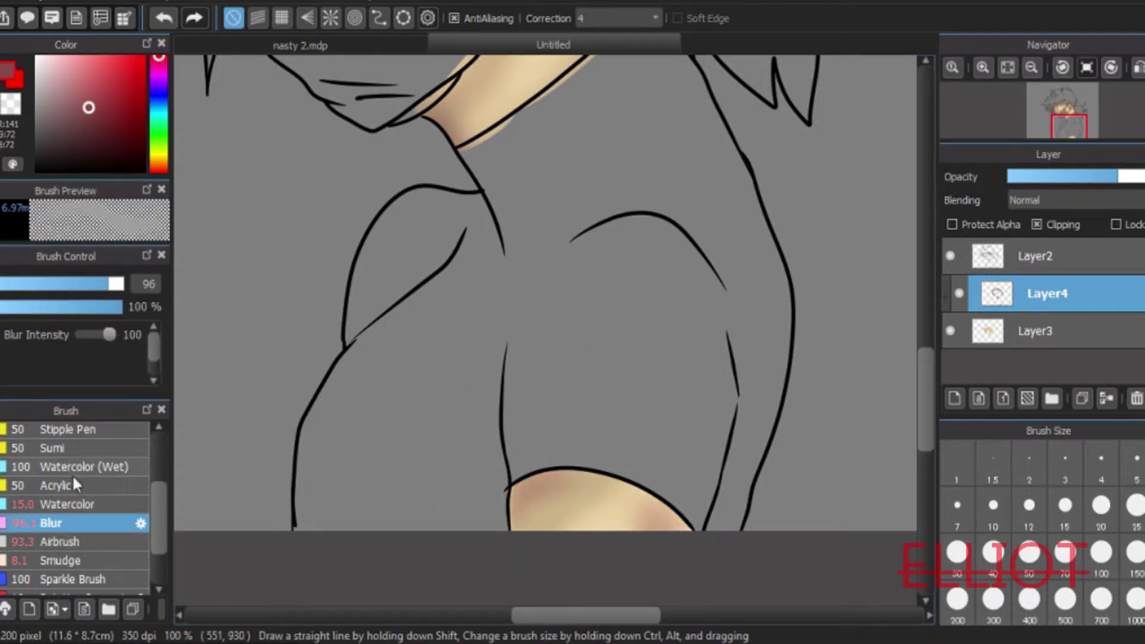
Darken the arm's edges below the sleeve using the Airbrush at size 93 and 8% opacity, including colour RGB 98, 76, 76
click(60, 541)
mouse_move(925, 387)
mouse_down()
mouse_move(928, 327)
mouse_move(924, 392)
mouse_up()
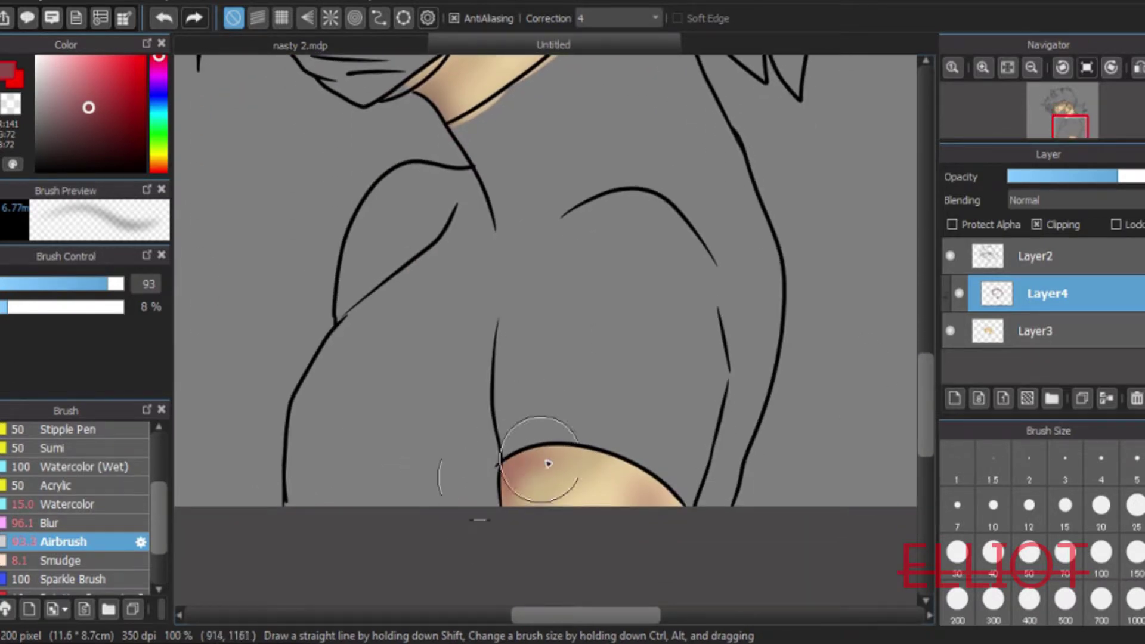
click(59, 127)
drag(517, 448, 471, 531)
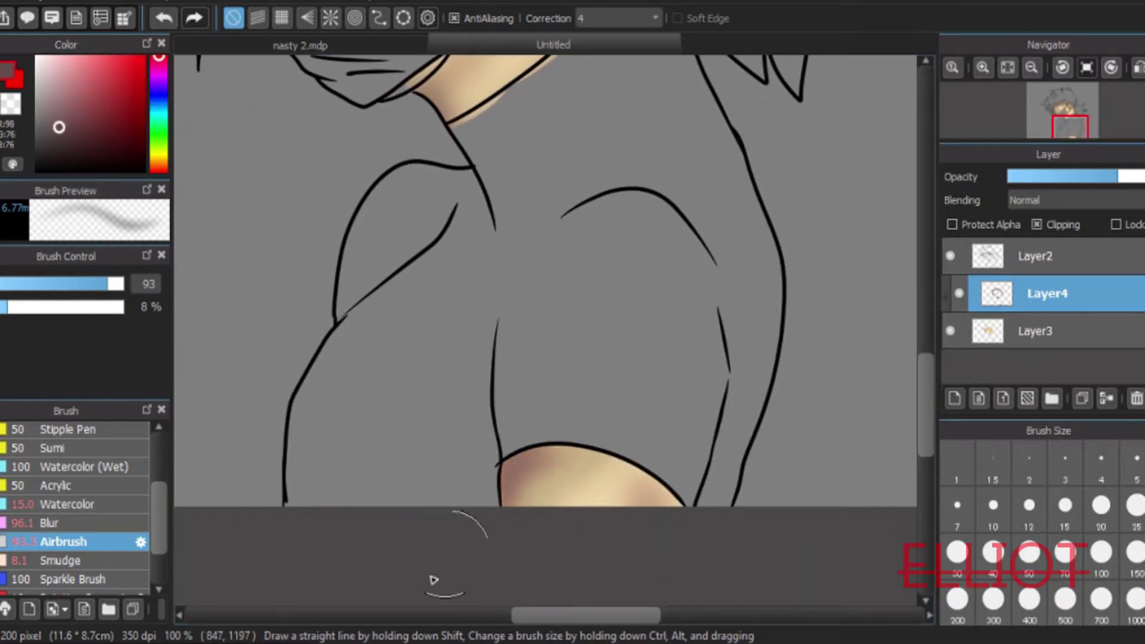
Lower the clipped shading layer's opacity and merge it down into the skin layer
click(1037, 71)
drag(925, 322, 925, 339)
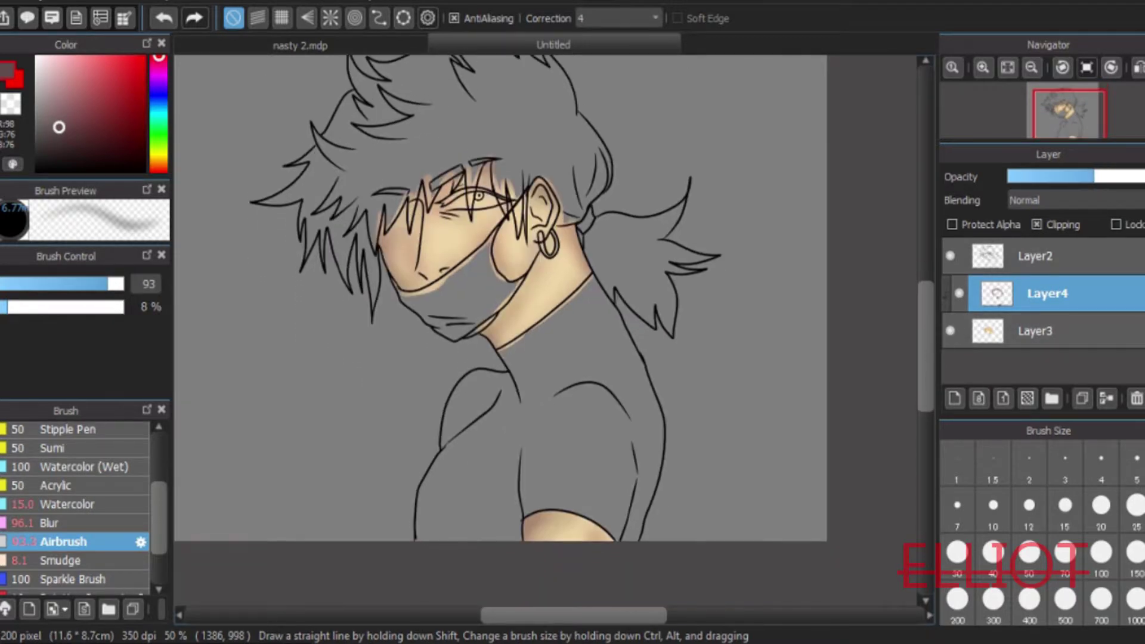
click(1106, 398)
drag(574, 620, 551, 618)
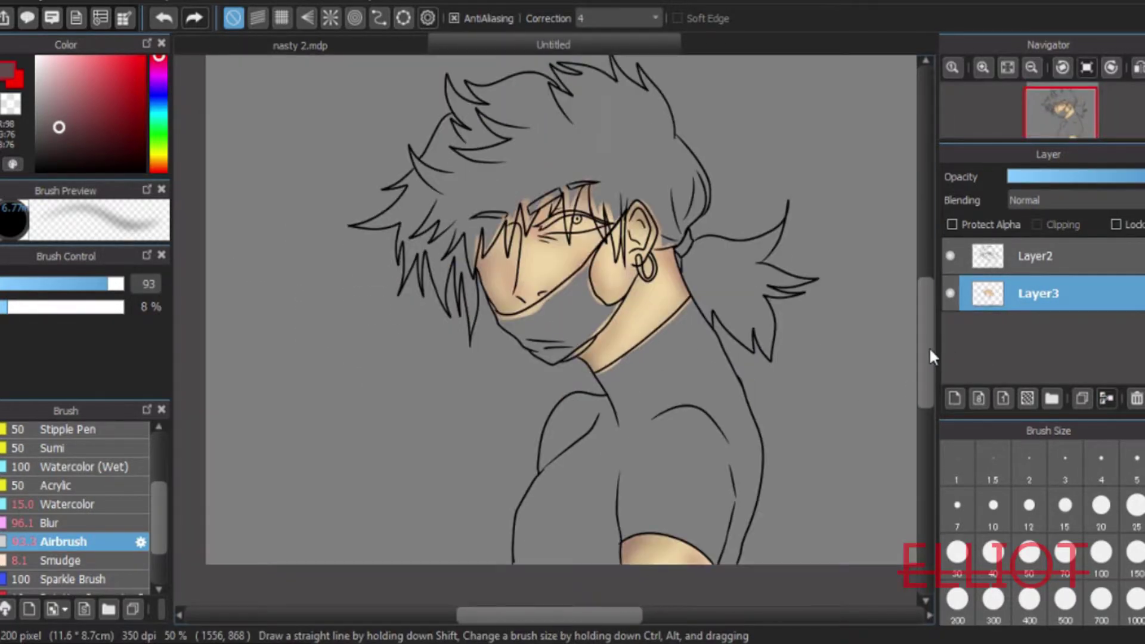
Add a new layer above the skin and pick dark brown RGB 45, 30, 0 for the hair
key(ctrl+y)
click(982, 68)
click(982, 69)
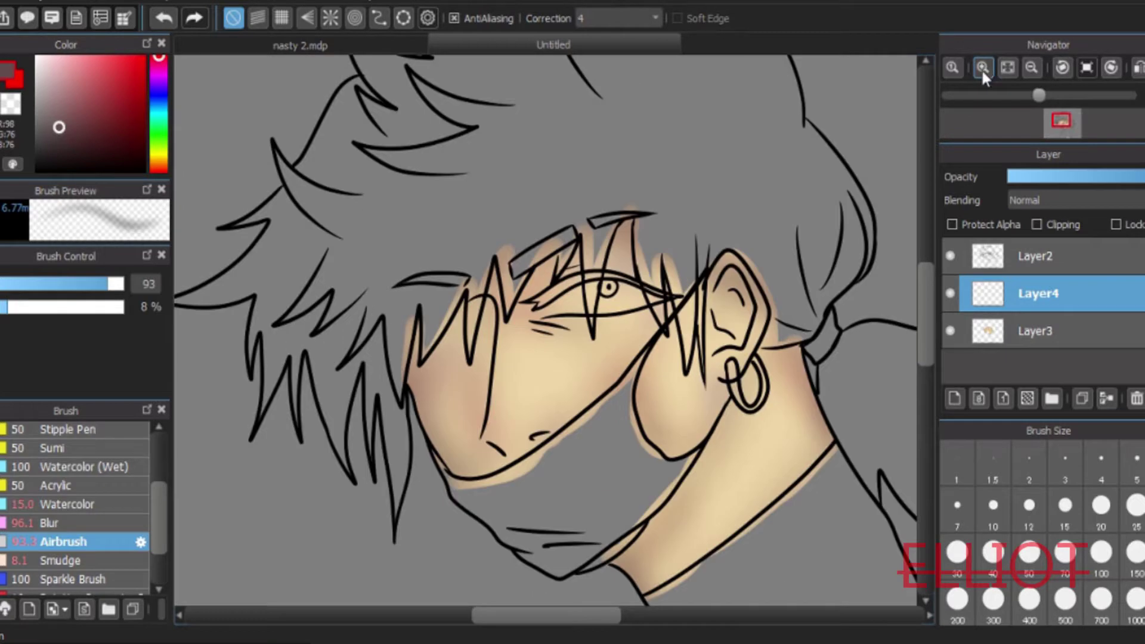
click(159, 158)
mouse_move(161, 160)
mouse_down()
mouse_move(158, 150)
mouse_move(161, 159)
mouse_up()
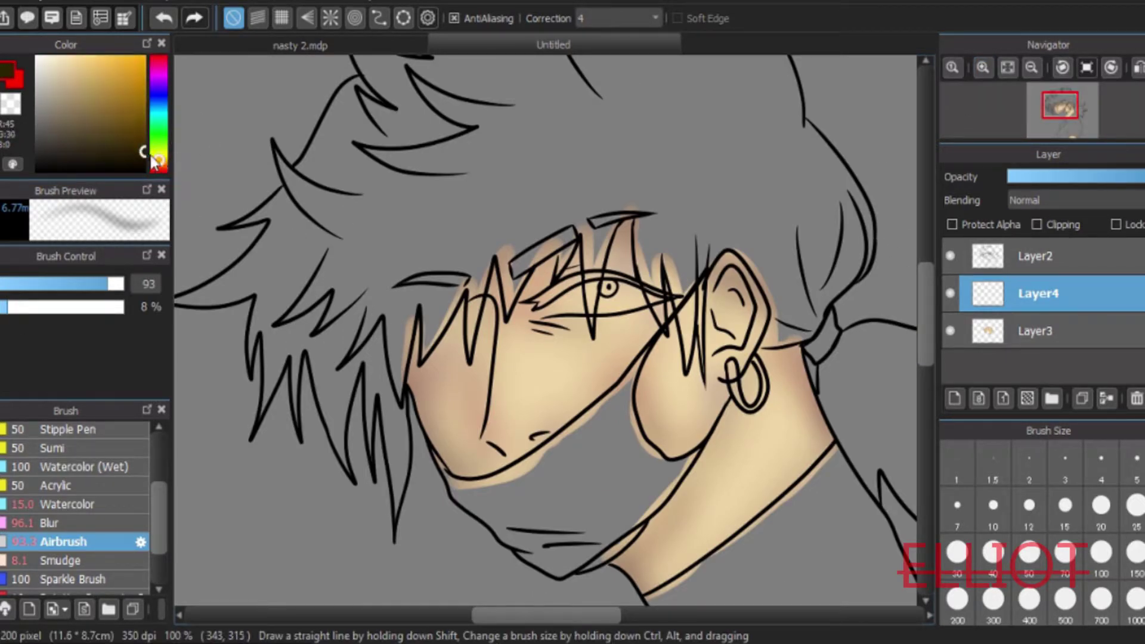
click(70, 521)
click(71, 505)
mouse_move(378, 209)
mouse_down()
mouse_move(365, 227)
mouse_move(418, 250)
mouse_up()
key(ctrl+z)
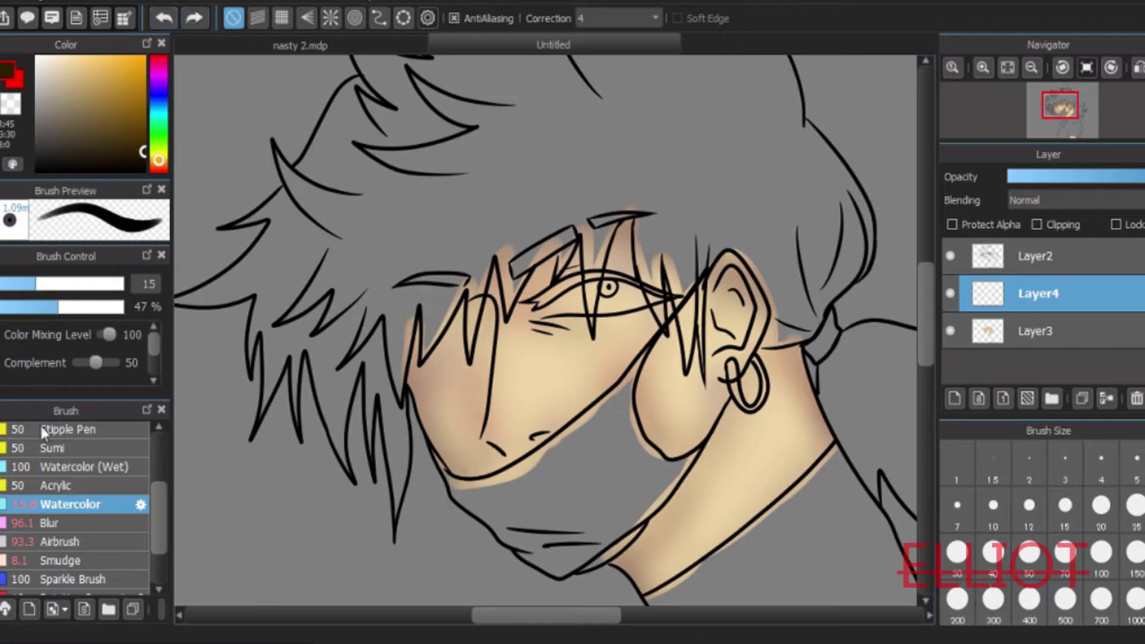
Bucket-fill the main hair area and the ponytail with dark brown RGB 45, 30, 0
mouse_move(926, 315)
mouse_down()
mouse_move(931, 283)
mouse_move(926, 316)
mouse_up()
mouse_move(597, 614)
mouse_down()
mouse_move(629, 614)
mouse_move(590, 614)
mouse_up()
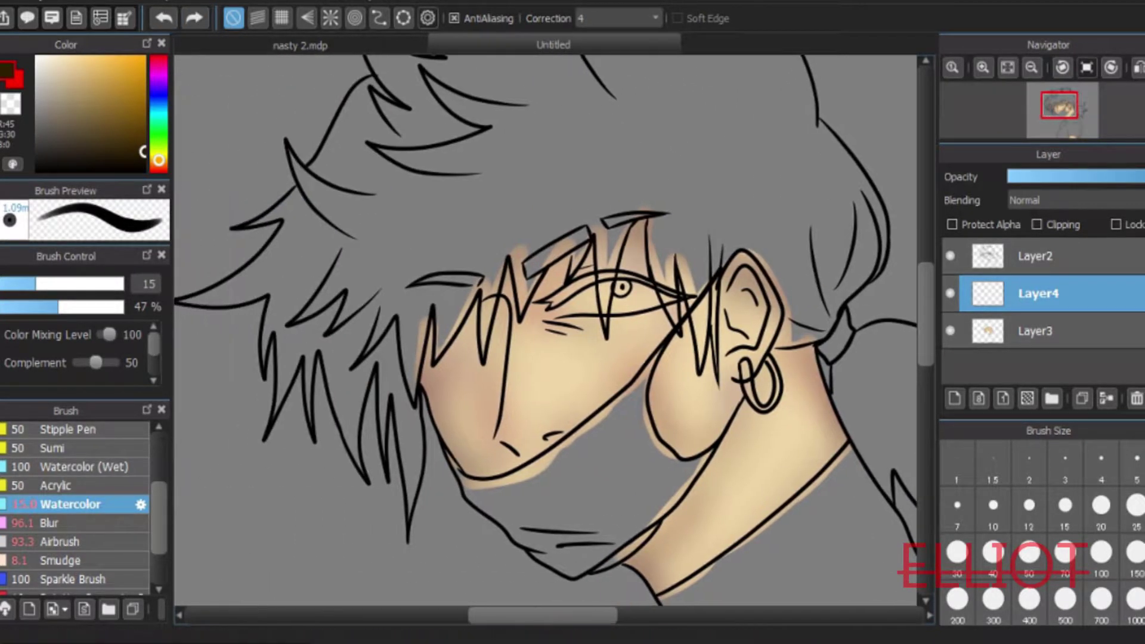
key(g)
click(417, 226)
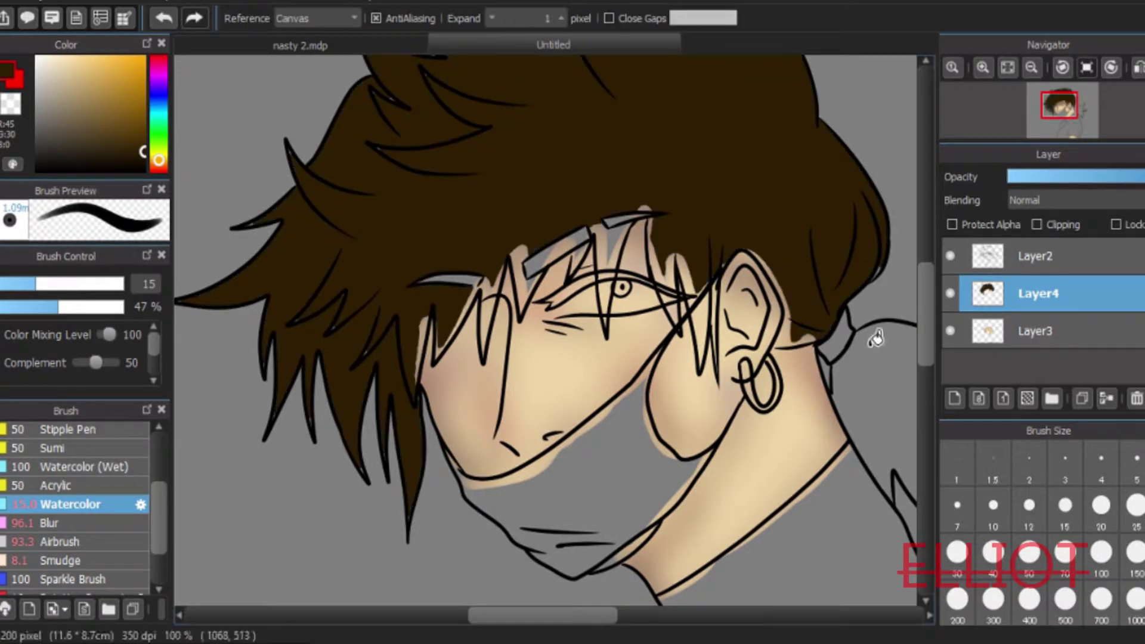
click(877, 370)
Try the Multiply and Overlay blending modes on the hair layer
click(1067, 203)
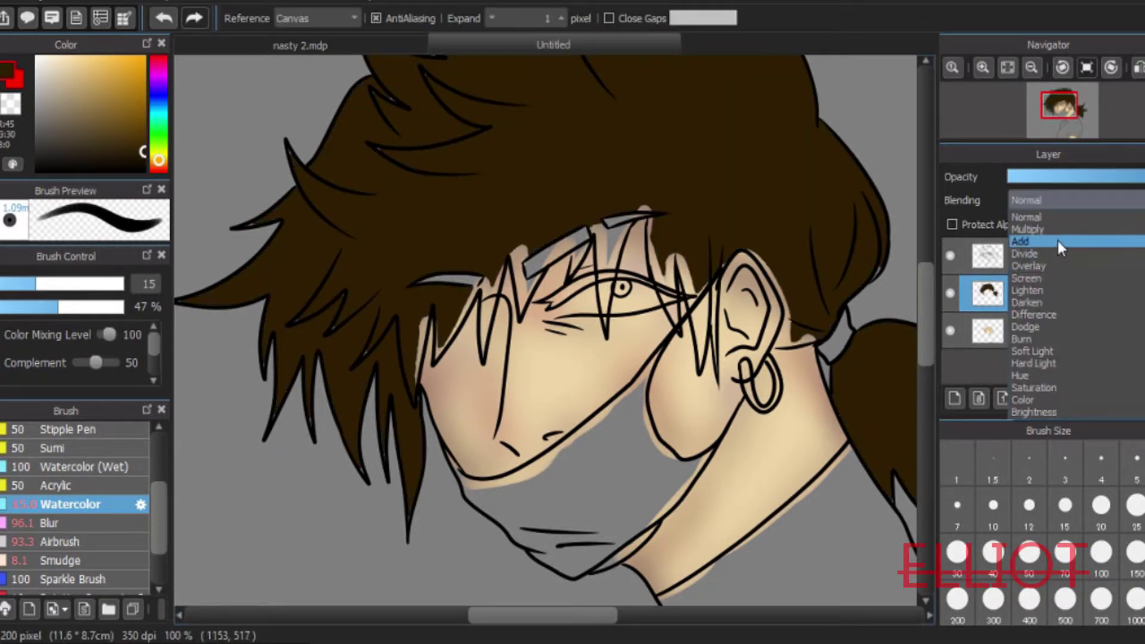
click(1047, 229)
click(164, 18)
click(1096, 199)
click(1071, 270)
click(1048, 199)
click(1028, 202)
Paint over the uncoloured gaps along the fringe and the eyebrow near the face's front edge with the dark brown Watercolor brush
key(b)
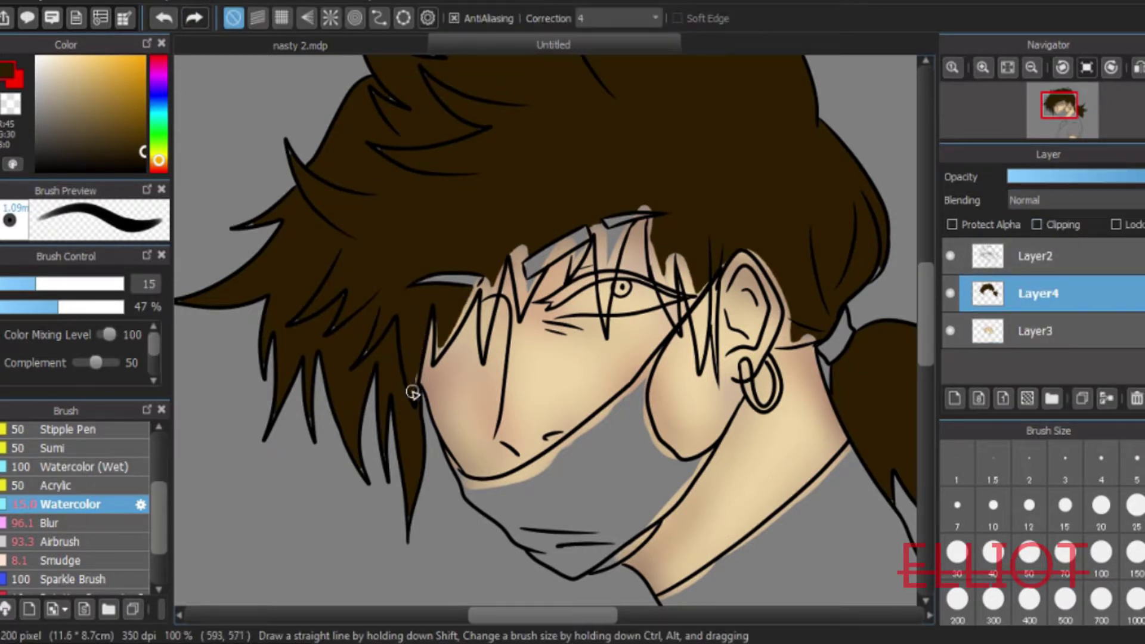
click(983, 67)
mouse_move(328, 358)
mouse_down()
mouse_move(328, 382)
mouse_move(327, 340)
mouse_up()
click(164, 18)
mouse_move(327, 380)
mouse_down()
mouse_move(328, 356)
mouse_move(396, 248)
mouse_move(355, 260)
mouse_move(401, 206)
mouse_move(294, 236)
mouse_move(412, 233)
mouse_move(417, 325)
mouse_move(472, 174)
mouse_move(531, 207)
mouse_move(502, 237)
mouse_move(527, 237)
mouse_up()
click(166, 20)
Paint the fringe gaps and strand above the eye dark brown with the Watercolor brush at size 7.8, erasing the overspill at size 16
click(16, 284)
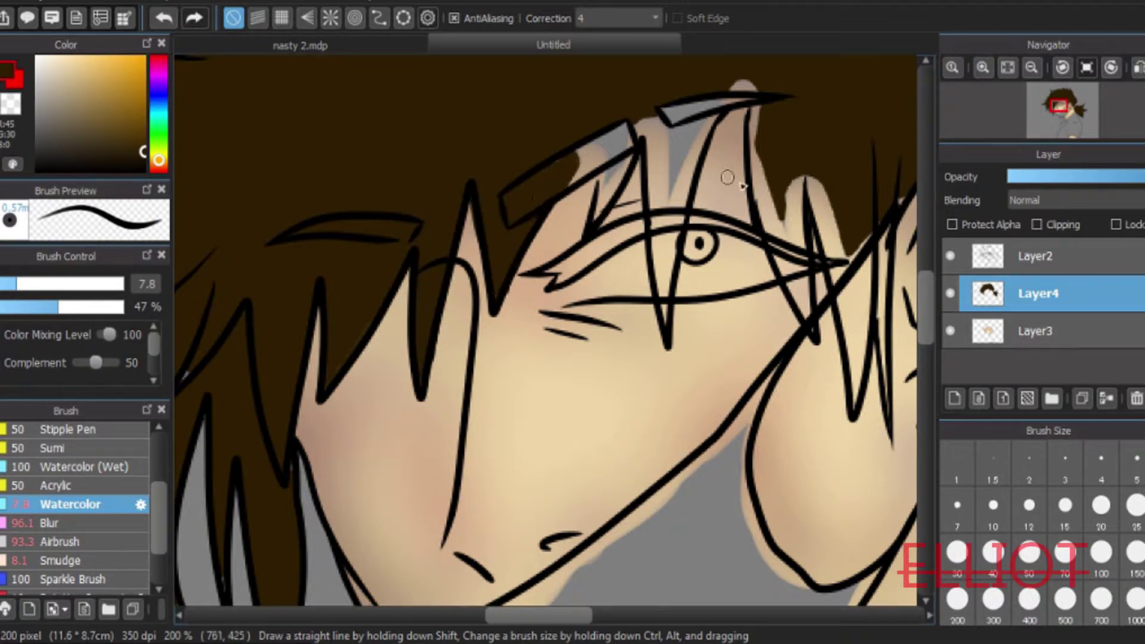
drag(927, 299, 928, 280)
mouse_move(578, 303)
mouse_down()
mouse_move(580, 281)
mouse_move(608, 322)
mouse_move(656, 334)
mouse_move(686, 245)
mouse_move(673, 456)
mouse_up()
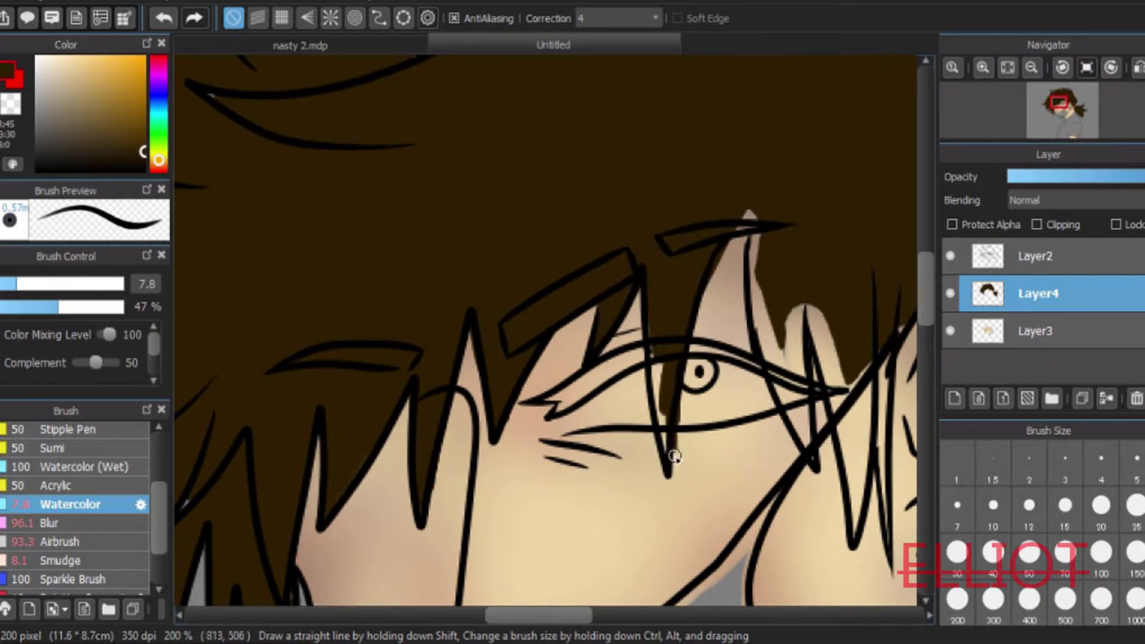
key(e)
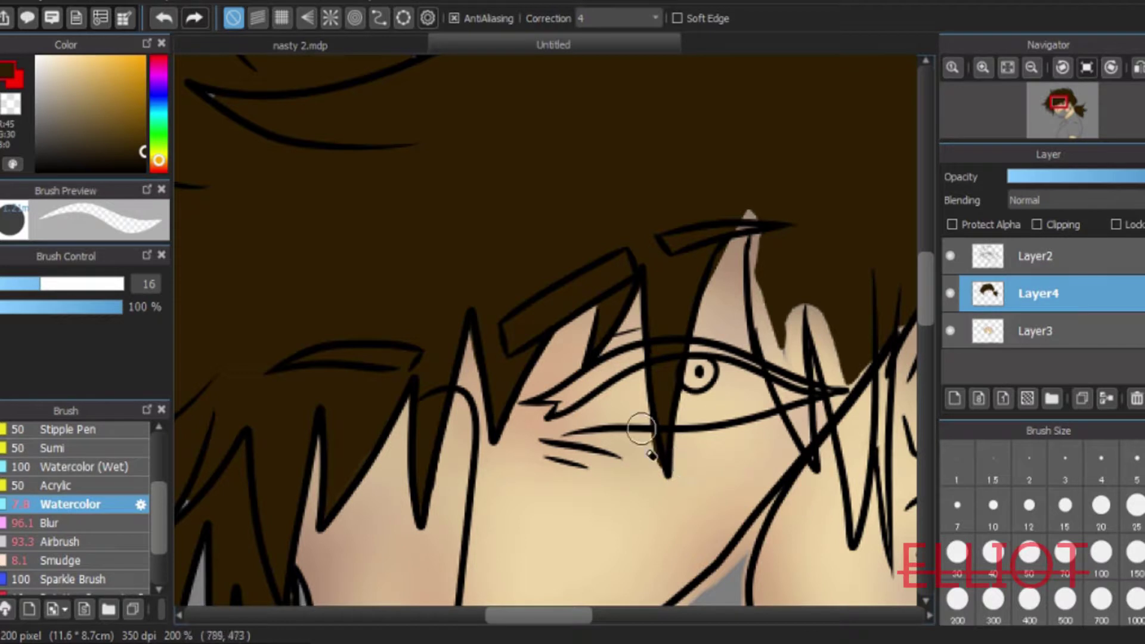
Paint the remaining strands between the eye and ear and the hair edge around the ear in dark brown
drag(543, 614, 582, 614)
key(b)
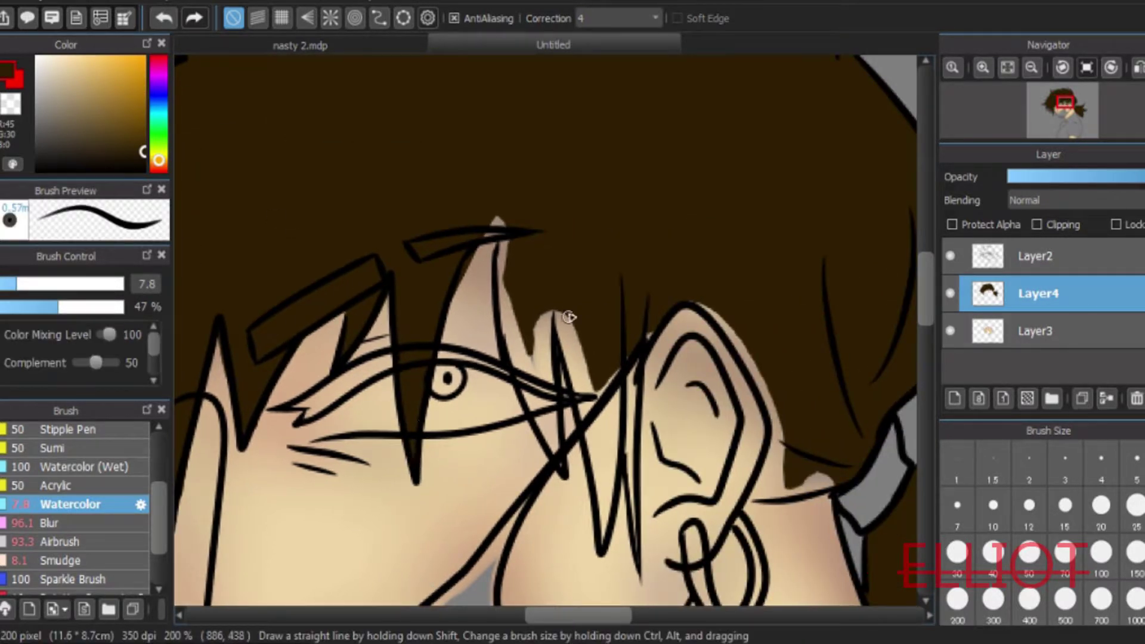
mouse_move(497, 223)
mouse_down()
mouse_move(518, 357)
mouse_move(557, 460)
mouse_move(549, 412)
mouse_move(576, 377)
mouse_move(593, 454)
mouse_up()
mouse_move(605, 522)
mouse_down()
mouse_move(597, 378)
mouse_move(609, 417)
mouse_move(620, 373)
mouse_move(637, 546)
mouse_up()
mouse_move(730, 302)
mouse_down()
mouse_move(781, 434)
mouse_move(766, 488)
mouse_up()
Cover the uncoloured hairline at the nape behind the ear with dark brown, undoing the stray strokes
drag(614, 618, 659, 622)
mouse_move(486, 487)
mouse_down()
mouse_move(435, 473)
mouse_move(430, 493)
mouse_move(499, 495)
mouse_up()
click(161, 22)
click(163, 20)
mouse_move(431, 456)
mouse_down()
mouse_move(421, 496)
mouse_move(493, 471)
mouse_move(468, 484)
mouse_up()
drag(924, 319, 924, 352)
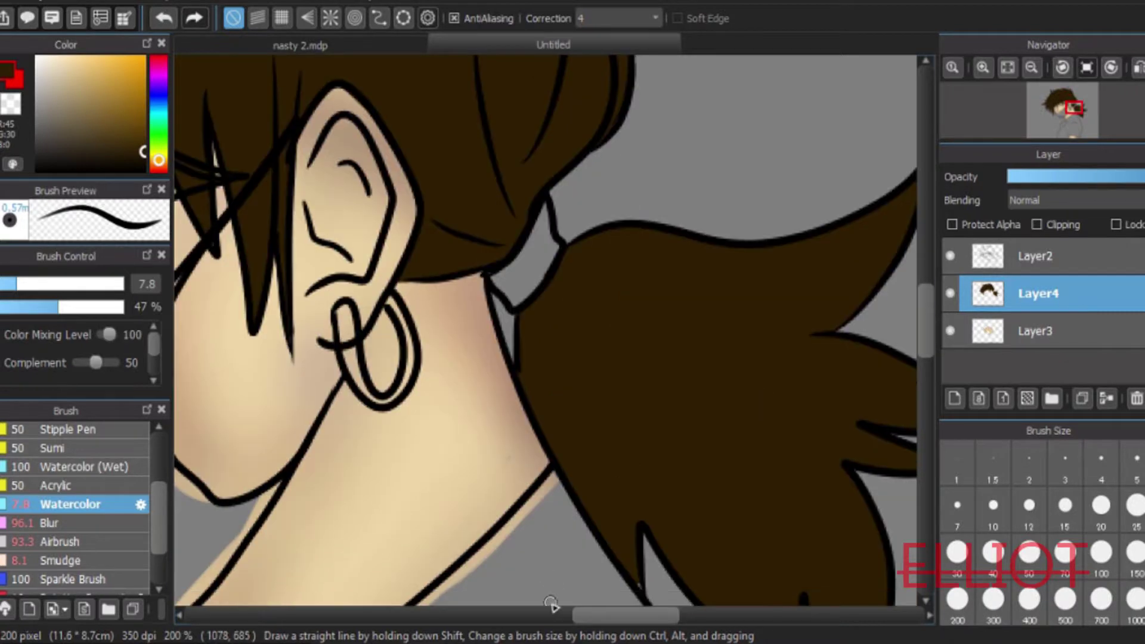
Touch up the remaining gaps in the ponytail and lower fringe tips with dark brown, reducing the Watercolor brush to size 5.8
drag(607, 618, 645, 619)
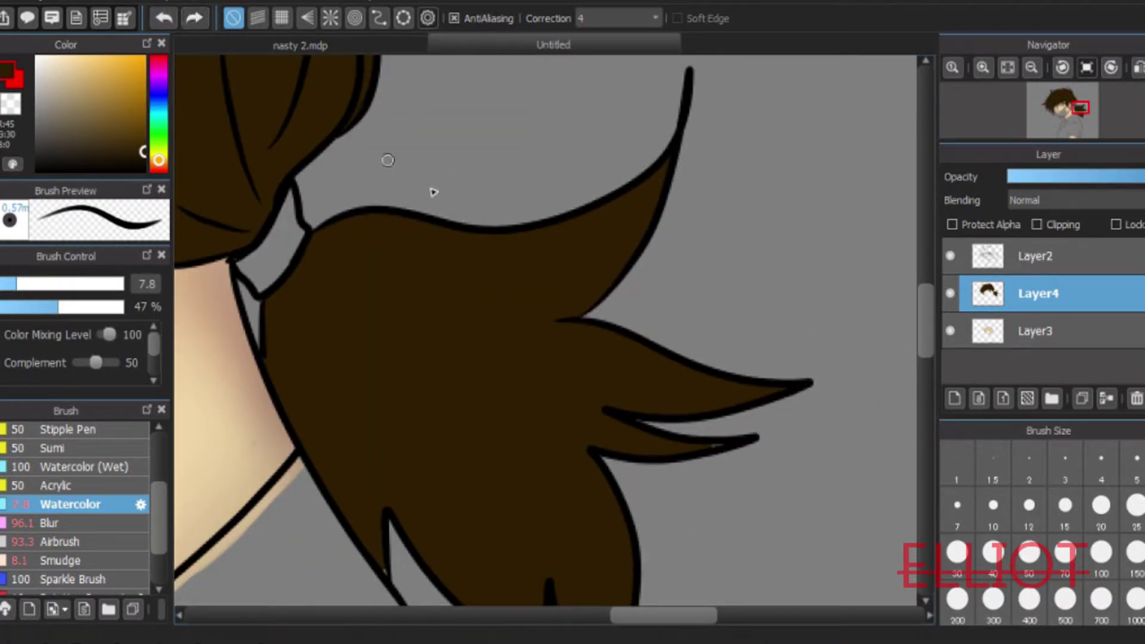
scroll(903, 344, down, 5)
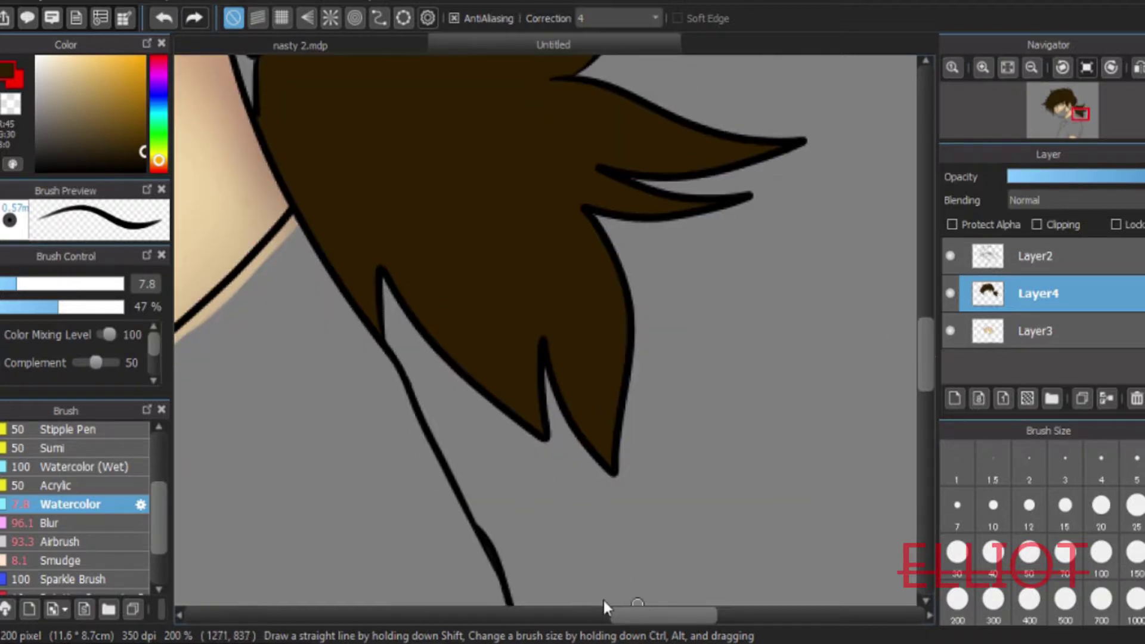
drag(648, 614, 495, 614)
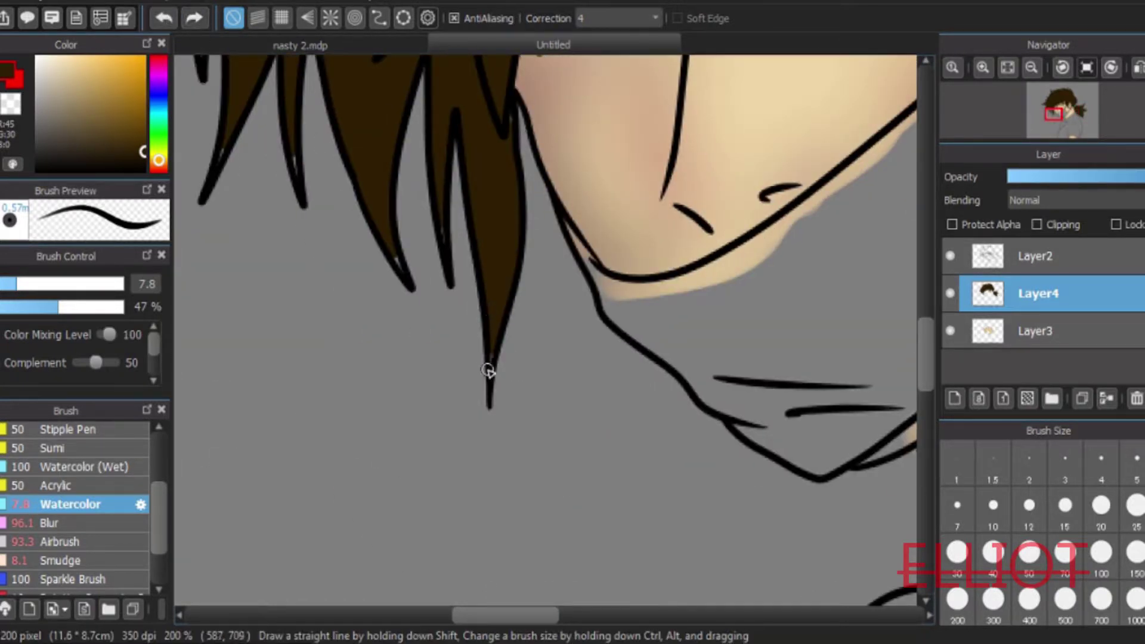
scroll(912, 357, up, 5)
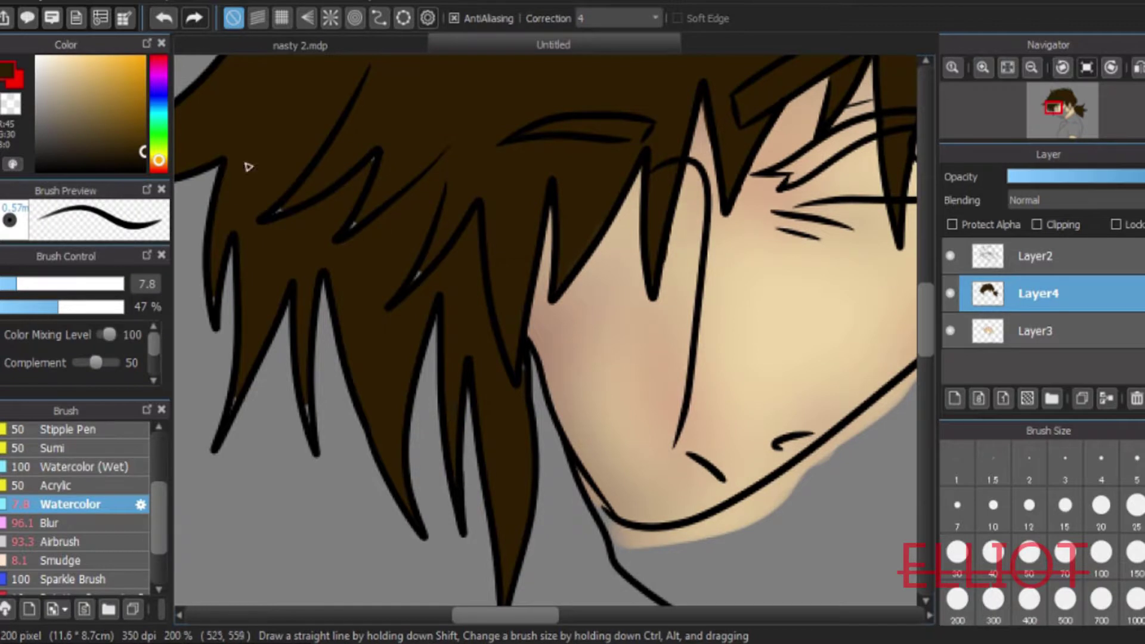
drag(13, 285, 9, 285)
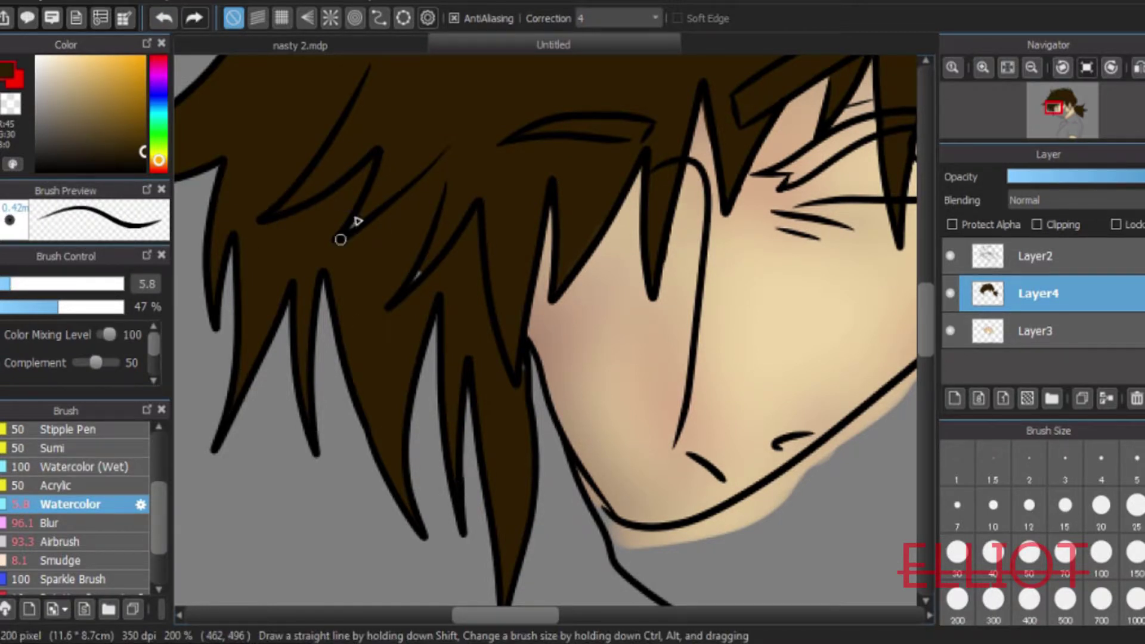
Paint the pale gaps inside the spiky strands along the forehead side and crown dark brown at size 5.8
drag(926, 345, 927, 280)
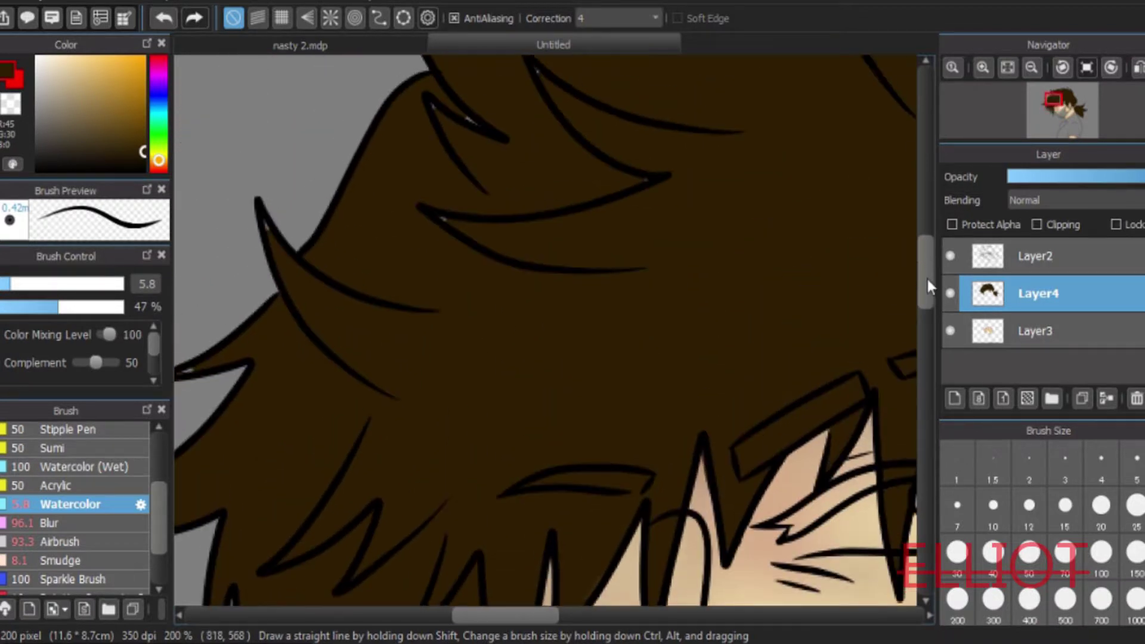
drag(534, 611, 504, 611)
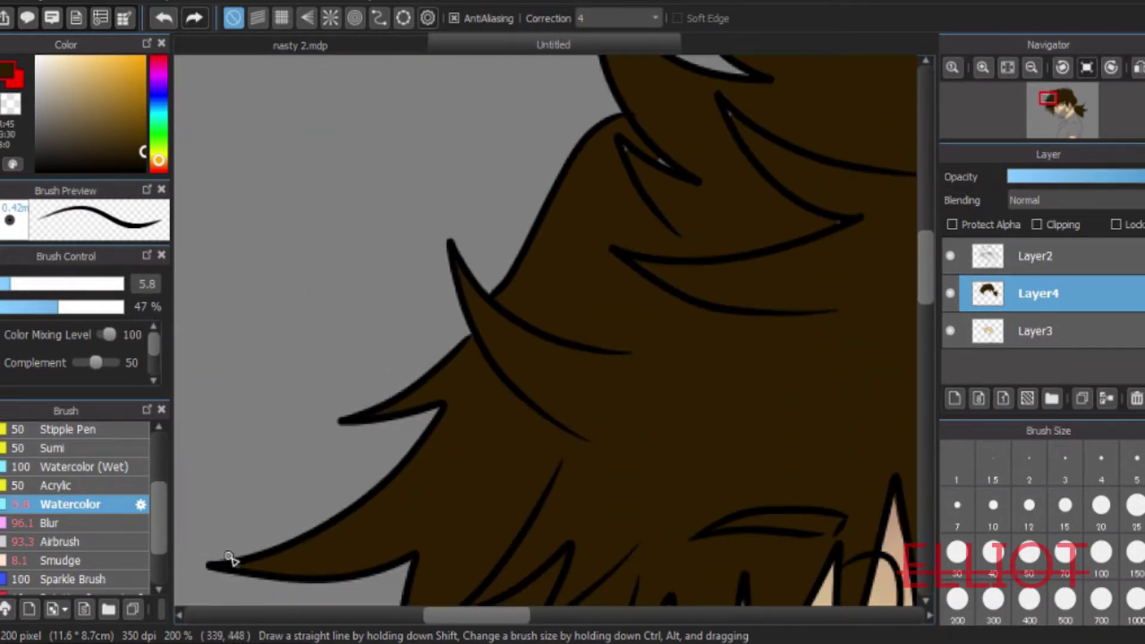
drag(926, 271, 926, 235)
drag(505, 614, 564, 614)
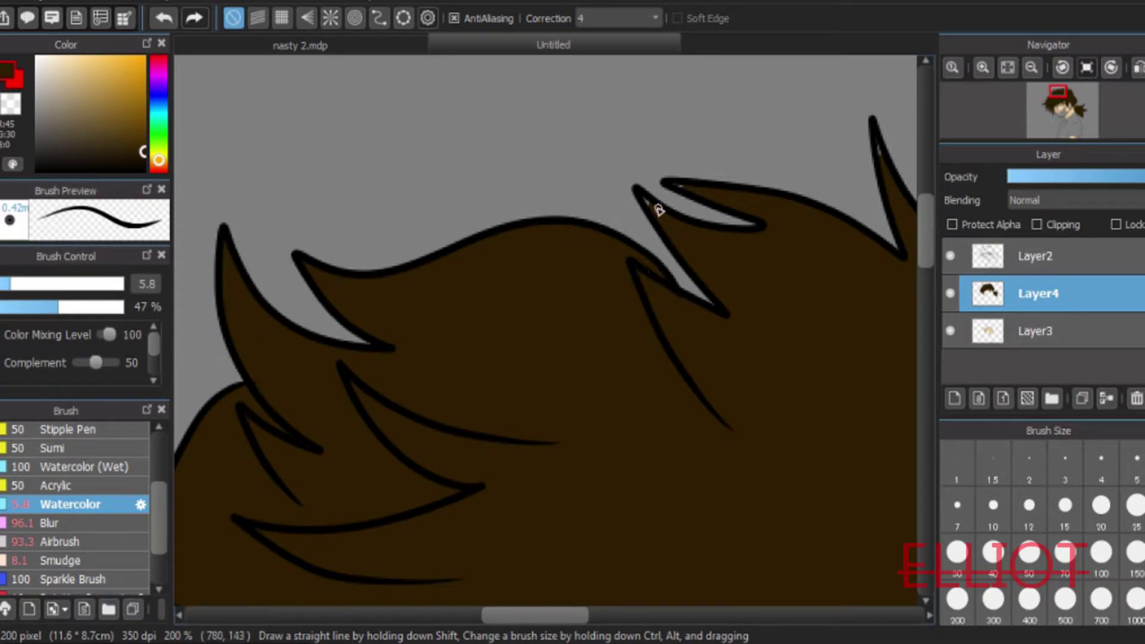
drag(532, 614, 582, 614)
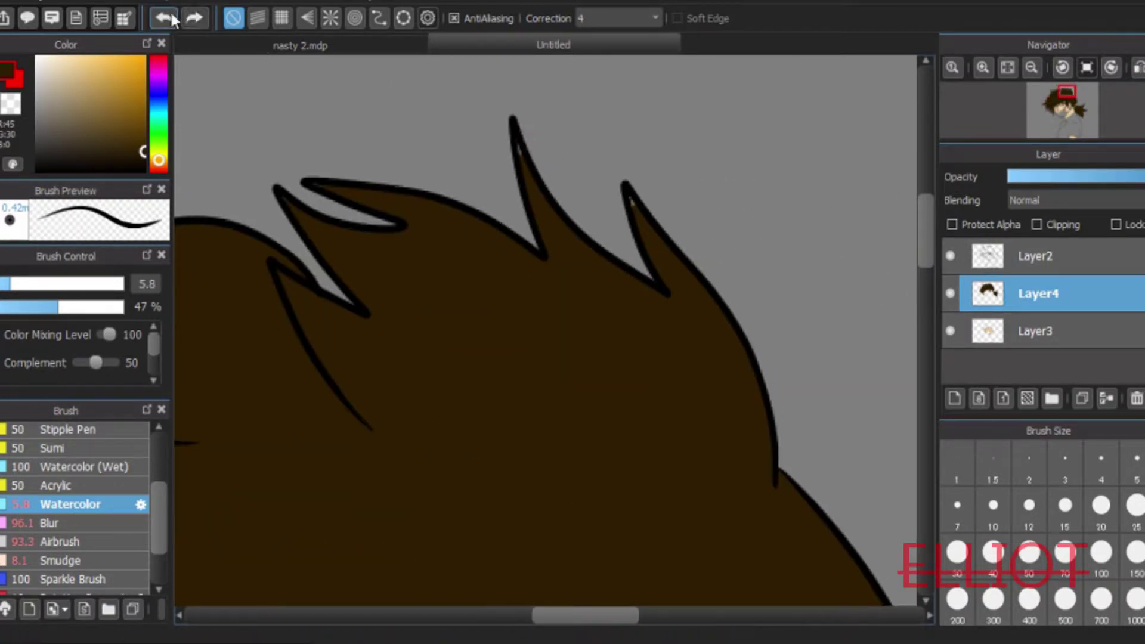
Try to fill the hair tie with near-black directly on the hair colour layer
click(1031, 67)
click(1033, 67)
drag(926, 285, 932, 333)
click(984, 68)
click(985, 68)
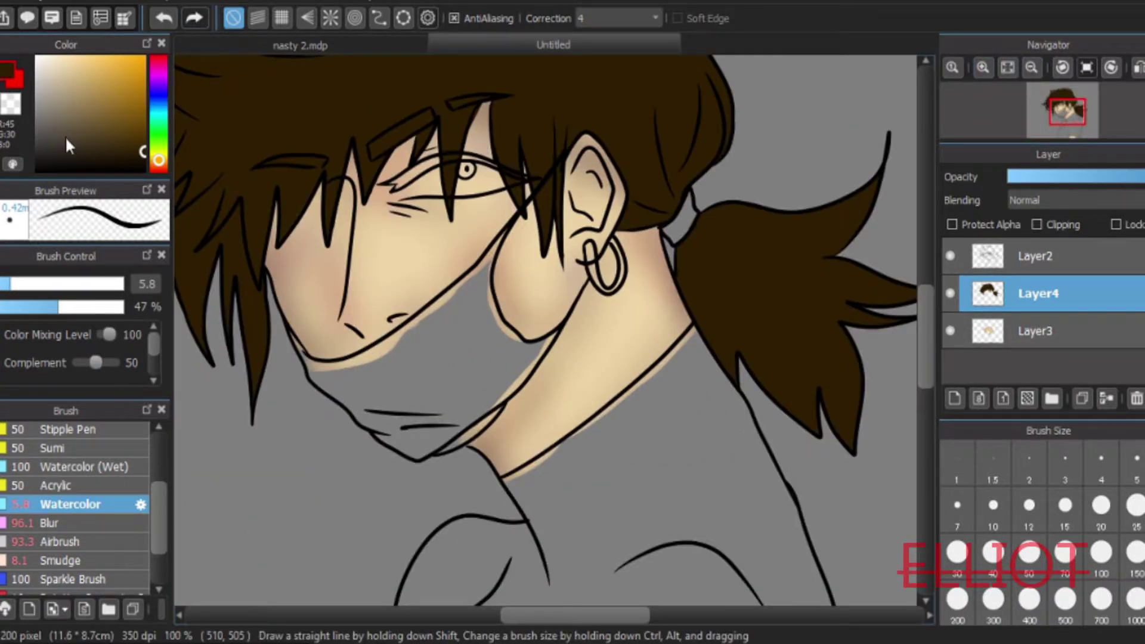
key(g)
click(690, 212)
key(b)
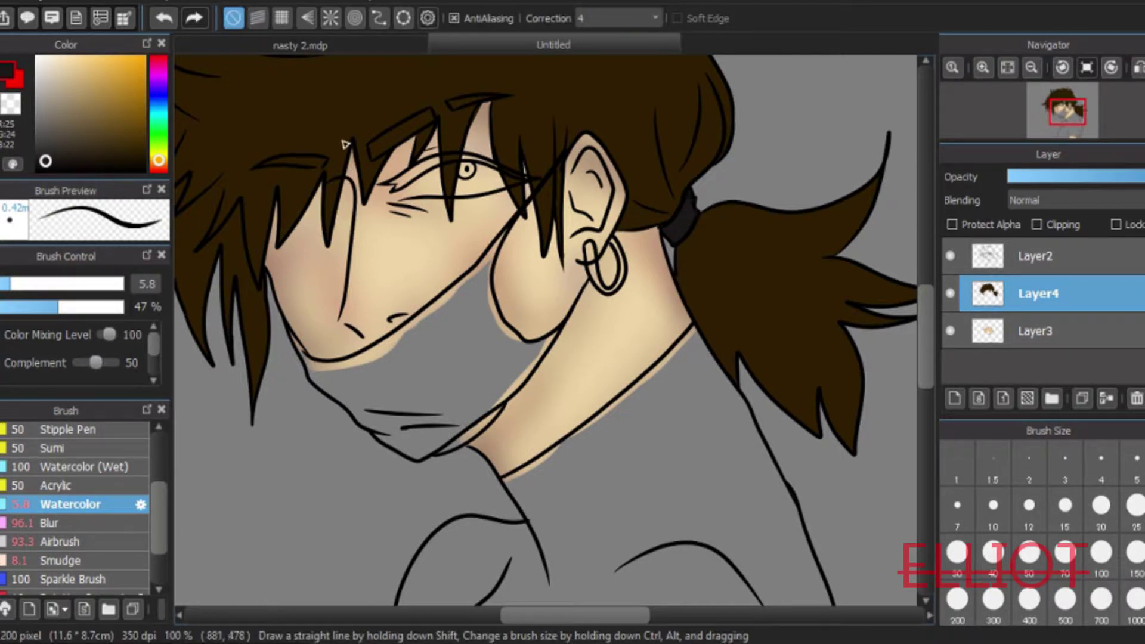
drag(689, 204, 693, 206)
mouse_move(929, 307)
mouse_down()
mouse_move(933, 258)
mouse_move(927, 296)
mouse_up()
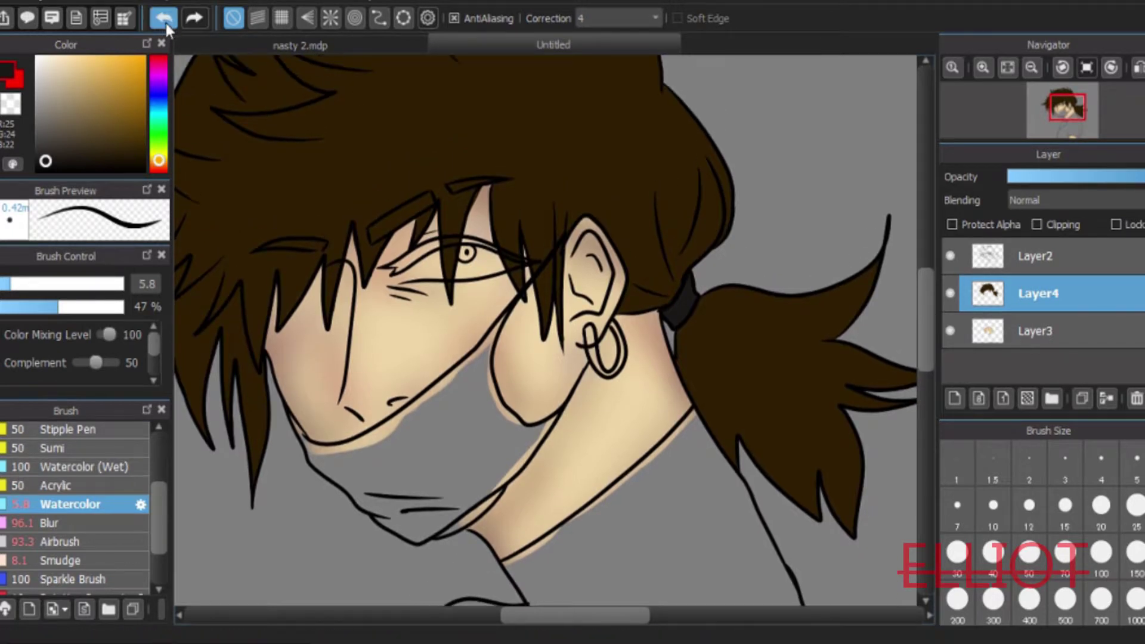
click(166, 27)
Add a new layer beneath the hair colour and fill the hair tie on it with near-black
click(954, 399)
key(g)
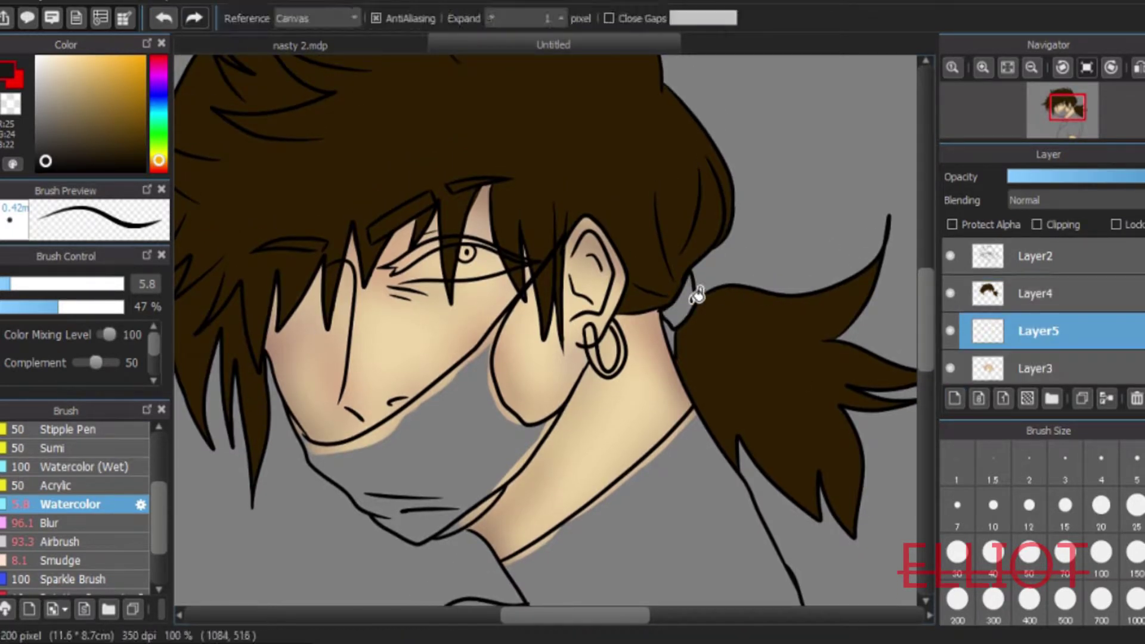
click(697, 295)
key(b)
drag(556, 614, 535, 614)
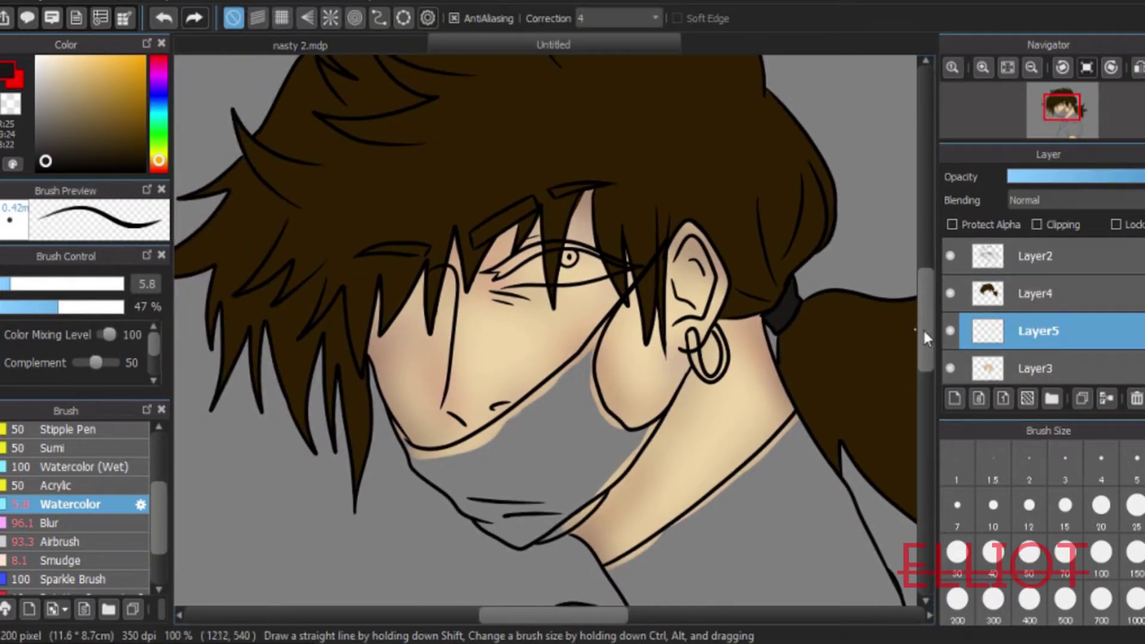
On the skin layer, sample the light skin tone and paint the uncoloured sliver of neck behind the mask's lower edge
drag(924, 338, 924, 359)
click(982, 68)
click(1014, 368)
key(i)
click(498, 139)
key(b)
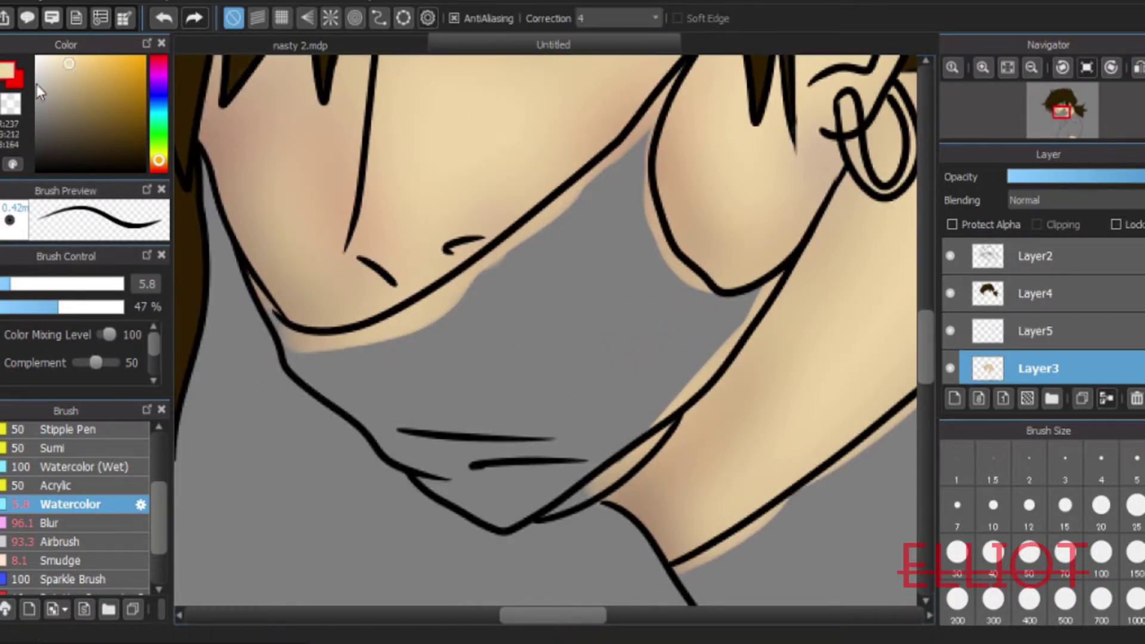
drag(583, 498, 553, 517)
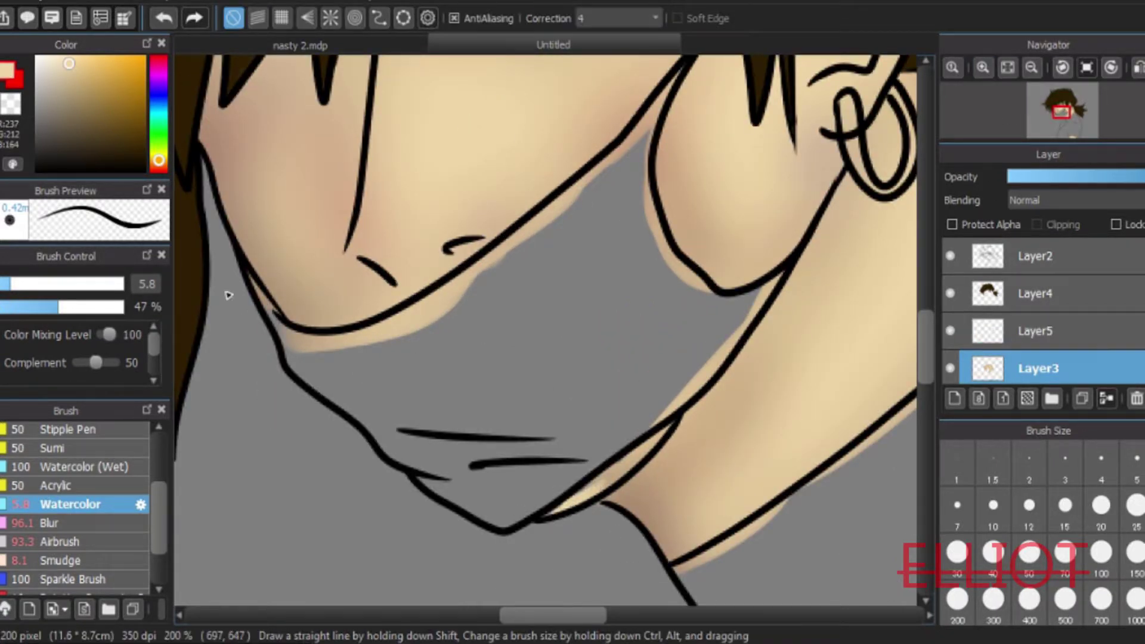
Check the hair tie layer by hiding and showing it while inspecting the face and neck
drag(925, 345, 931, 322)
drag(1028, 91, 1026, 91)
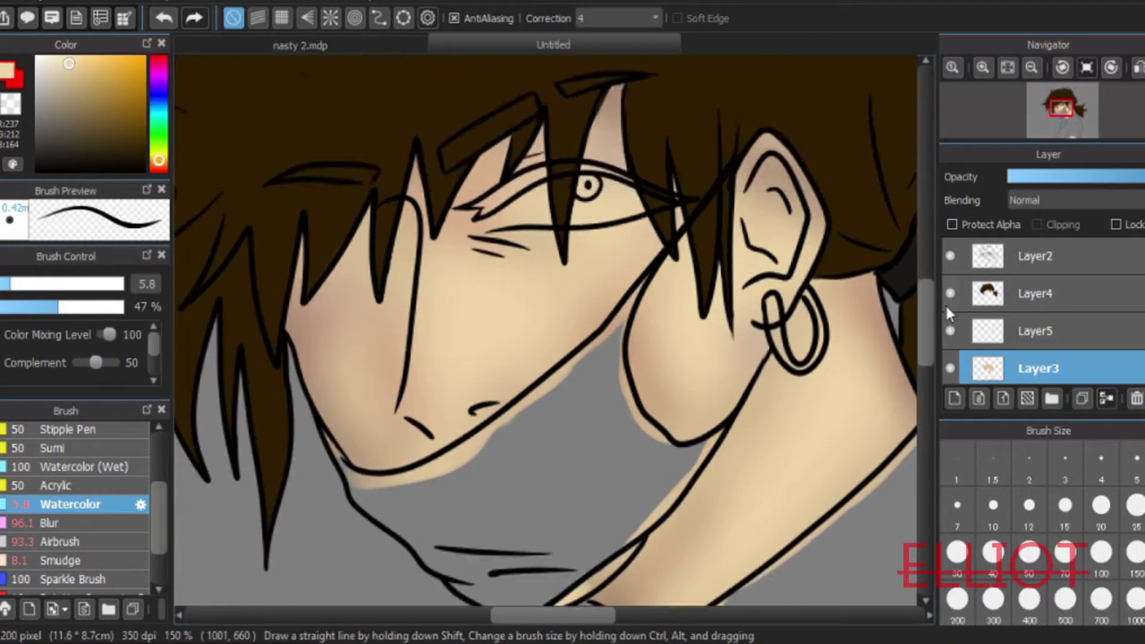
scroll(945, 303, up, 2)
click(991, 335)
click(953, 331)
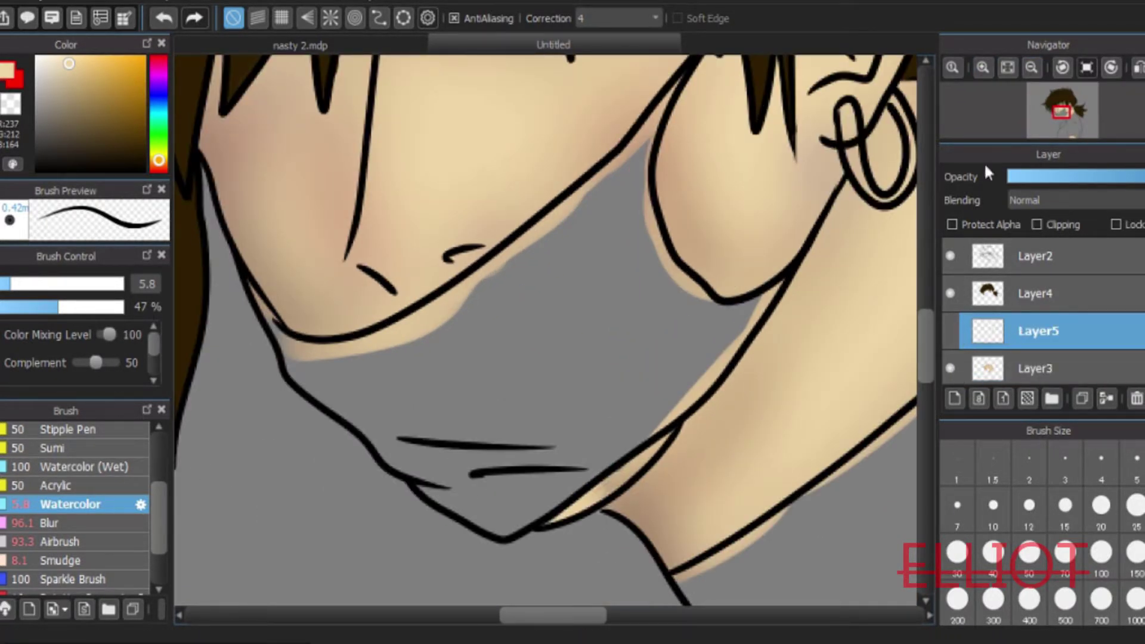
click(1031, 68)
click(1031, 67)
click(956, 325)
click(984, 70)
click(984, 70)
Add a clipping layer above the skin and airbrush a muted red-brown (119, 67, 67) shadow over the neck sliver beside the mask
click(1013, 376)
click(954, 398)
scroll(1131, 322, down, 1)
click(1037, 224)
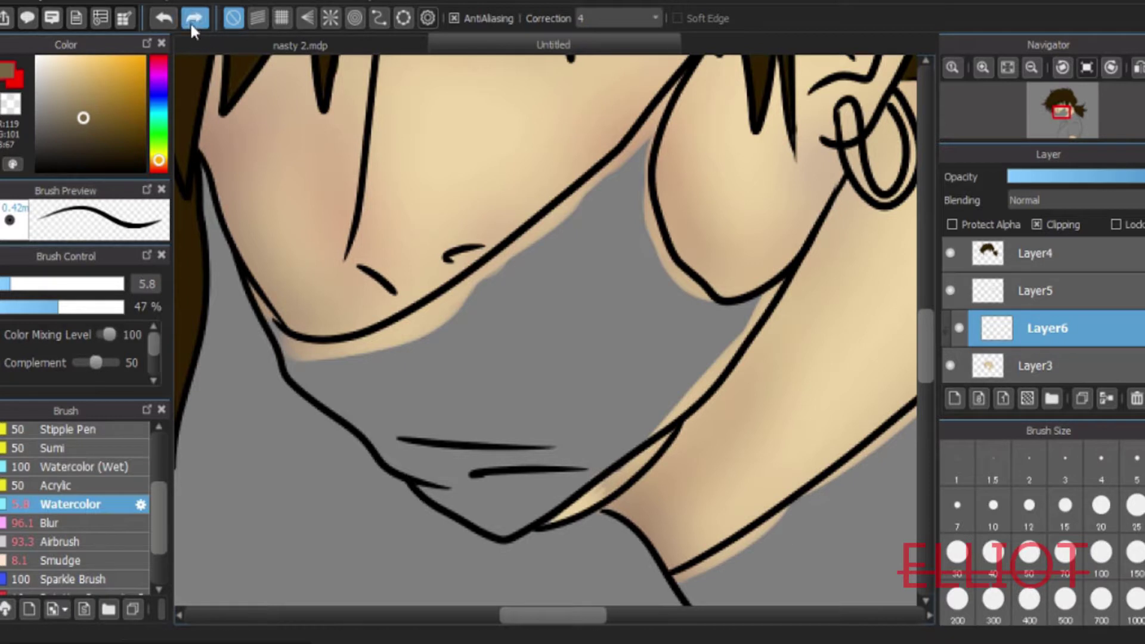
click(65, 540)
click(158, 57)
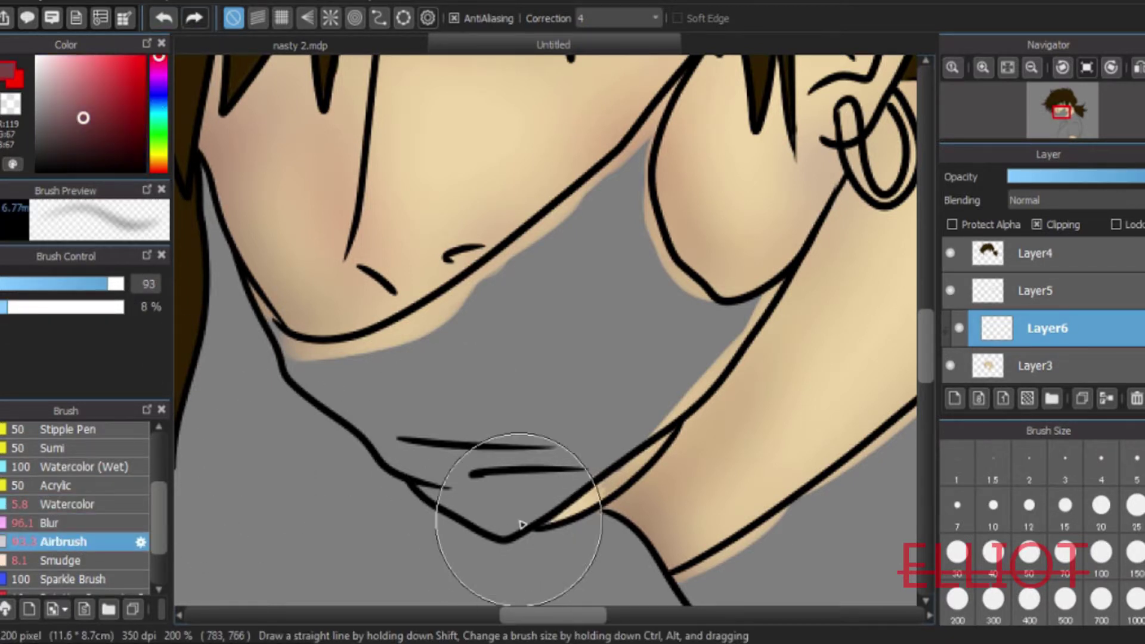
drag(570, 522, 575, 517)
Lower the neck shading layer's opacity and merge it down into the skin layer
click(1089, 176)
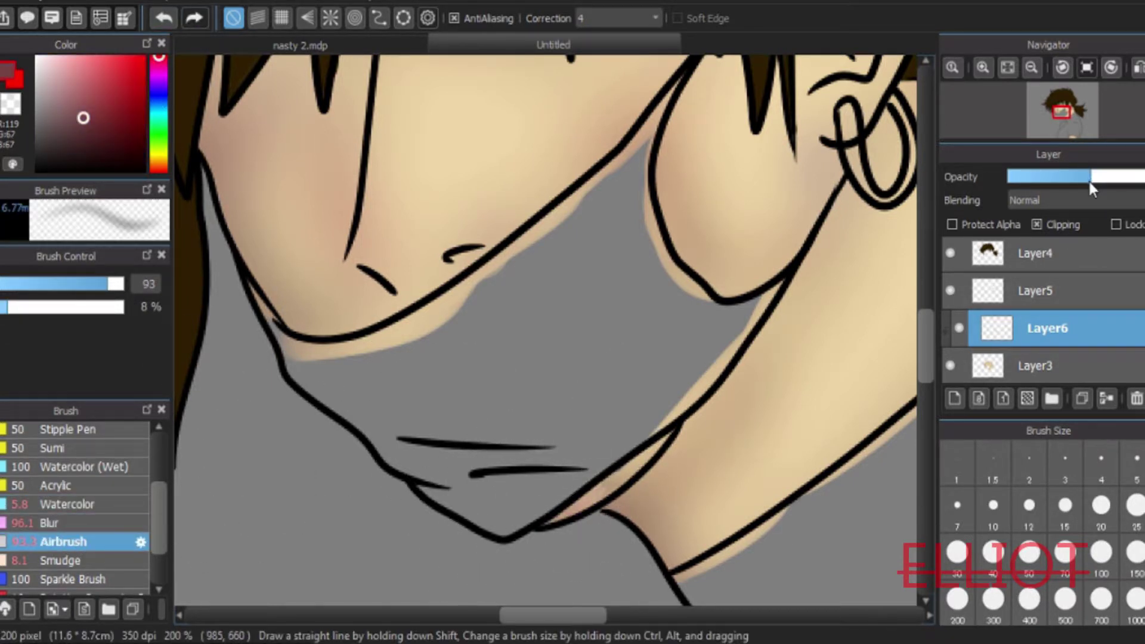
click(1106, 398)
click(1031, 67)
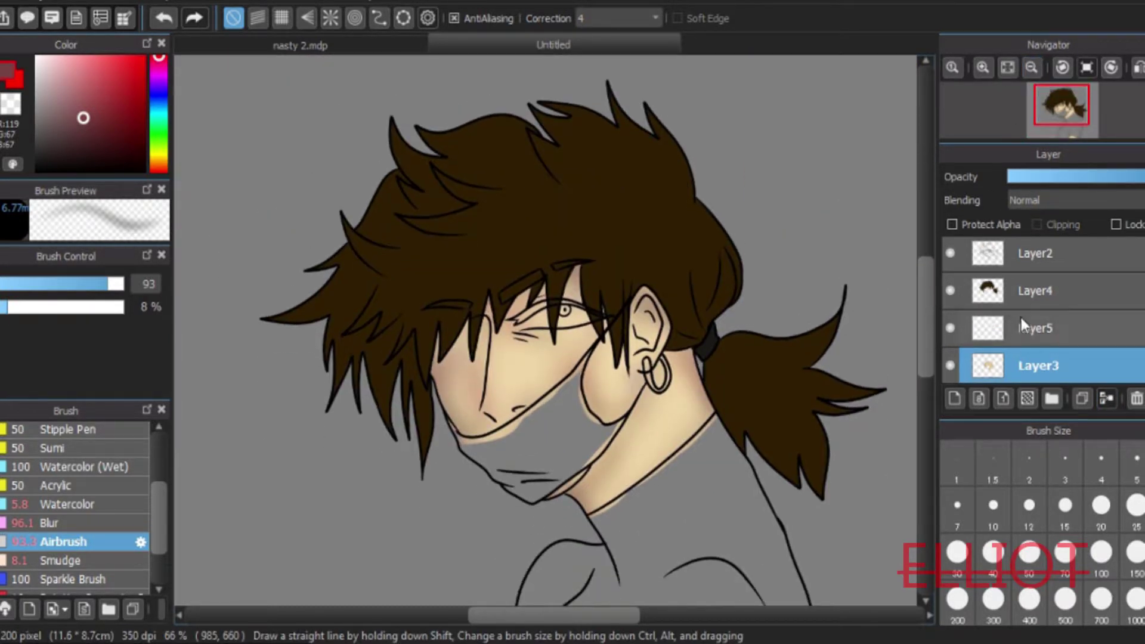
Sample the hair brown, darken it to a near-black brown for shading, and switch to the Watercolor brush
click(1021, 327)
click(982, 68)
mouse_move(924, 303)
mouse_down()
mouse_move(924, 275)
mouse_move(924, 295)
mouse_up()
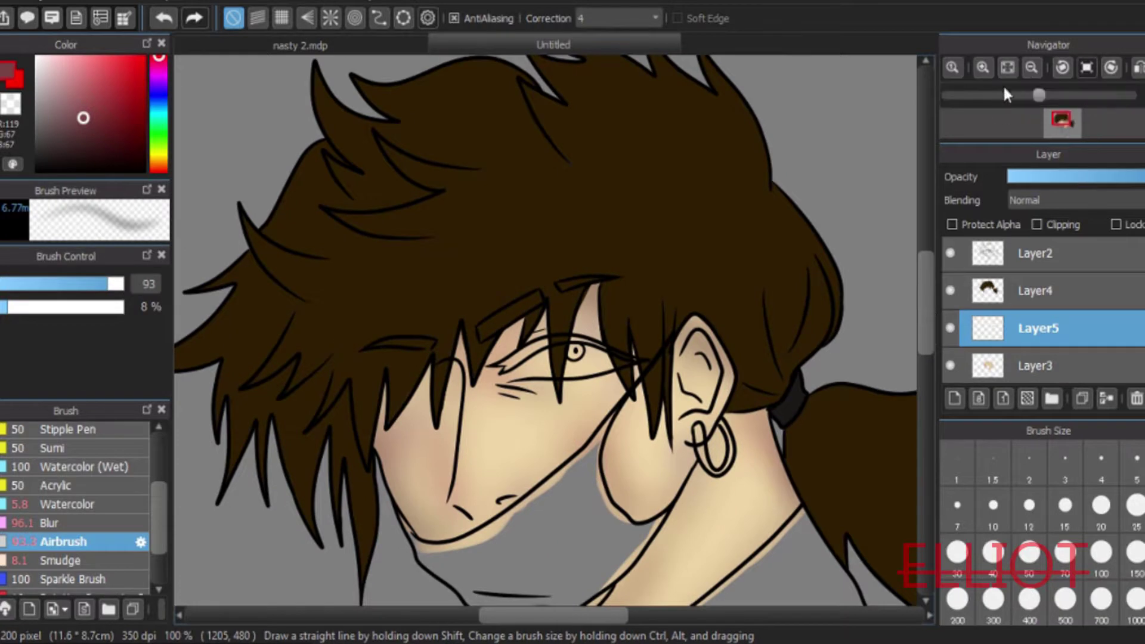
click(1031, 67)
click(1013, 290)
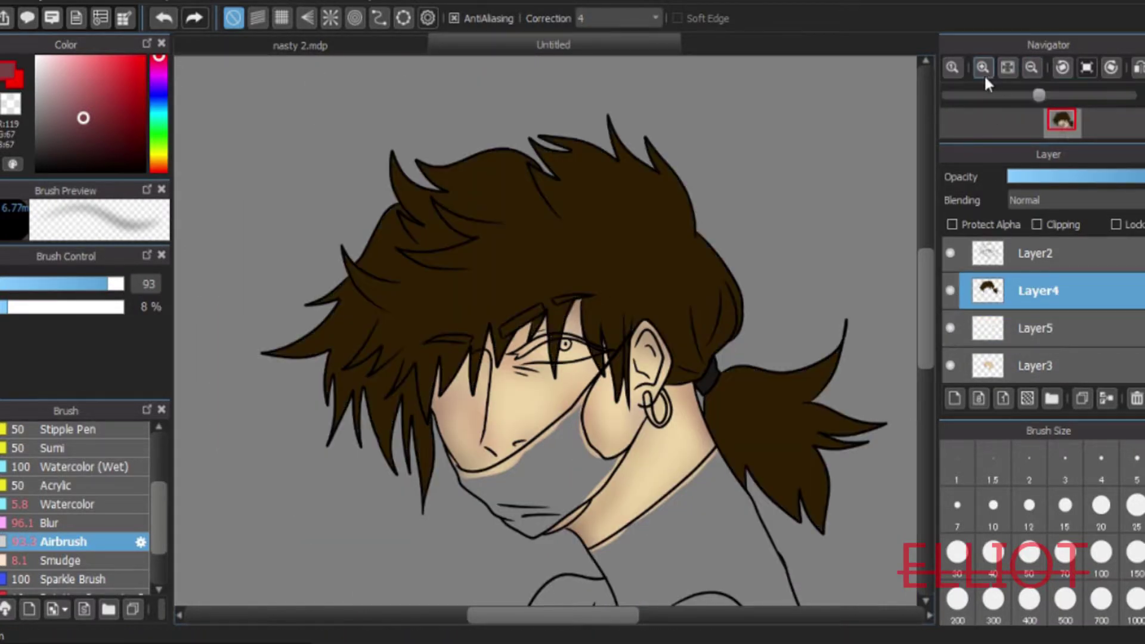
click(983, 67)
click(1, 412)
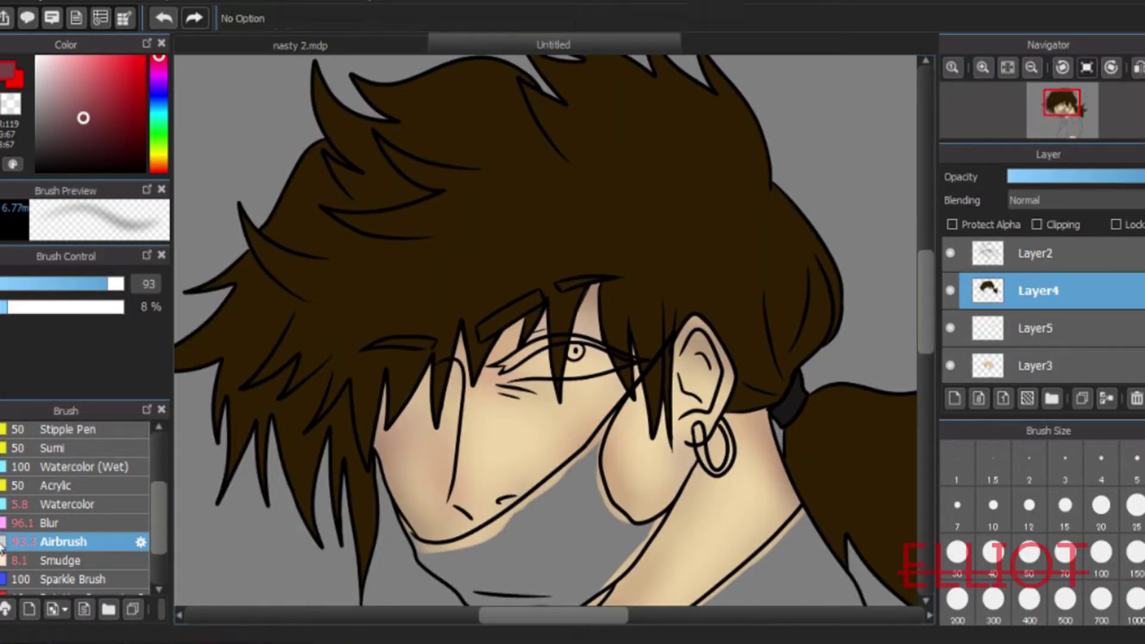
click(1, 387)
click(220, 334)
key(b)
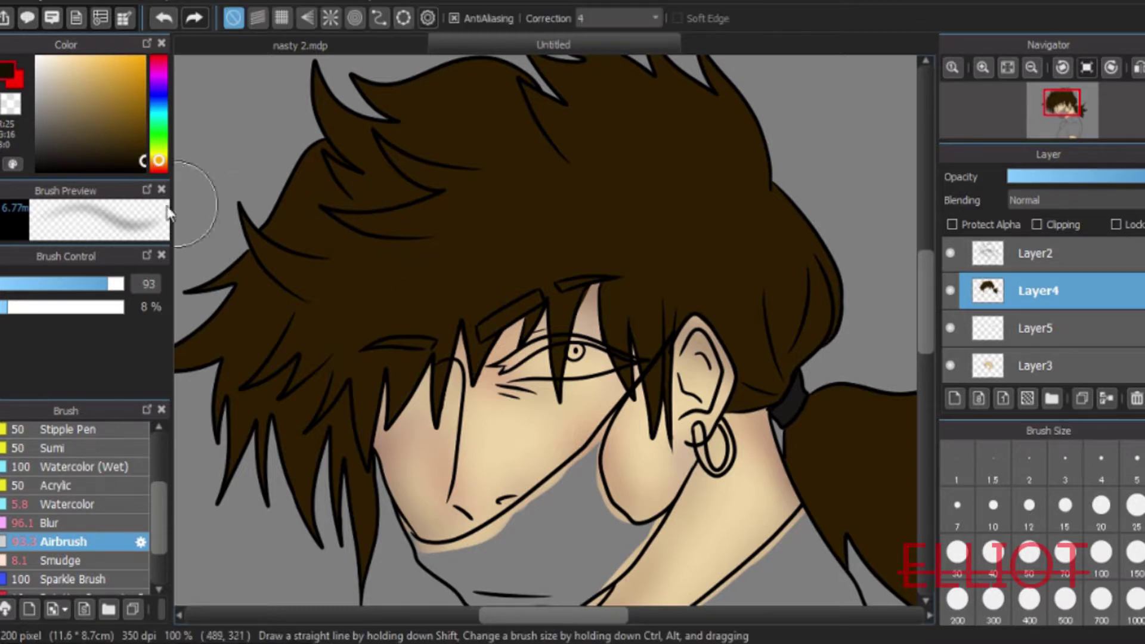
click(71, 504)
Add a new layer with Multiply blending, place it above the hair colour layer, and select the hair colour layer
click(954, 399)
drag(569, 613, 546, 613)
drag(1050, 299, 1051, 332)
click(1067, 200)
click(1067, 215)
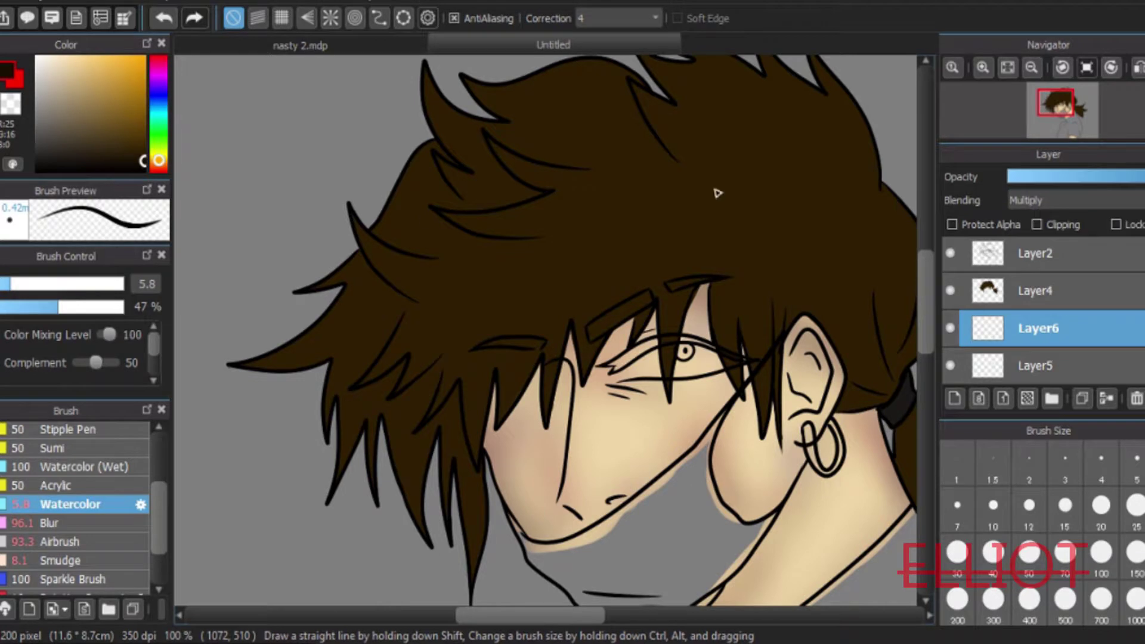
click(1082, 292)
drag(1076, 325, 1073, 330)
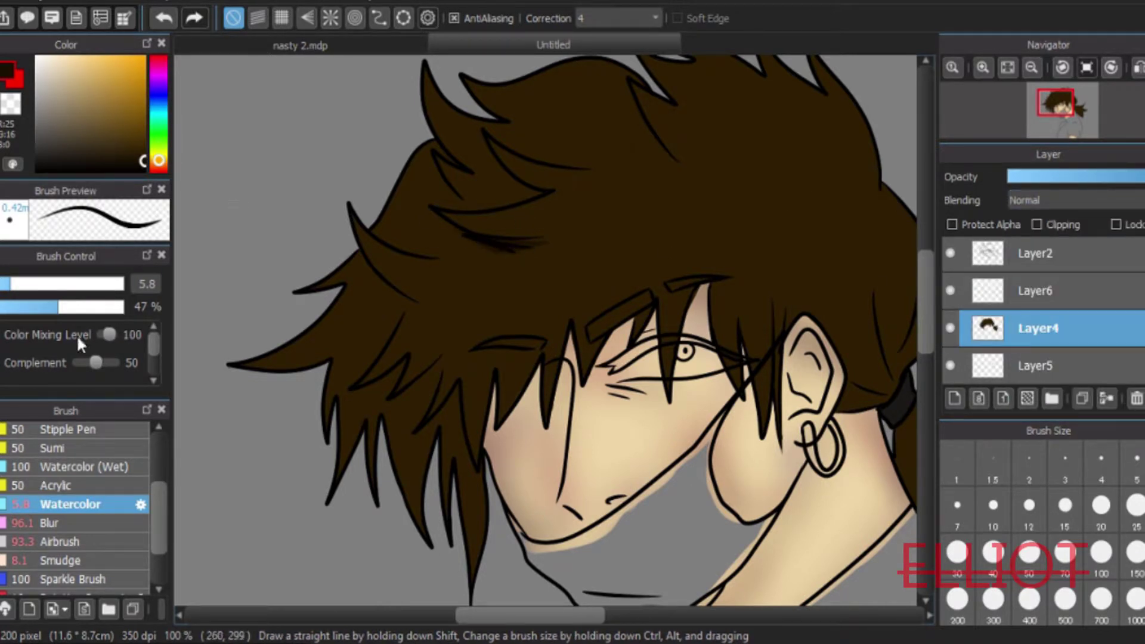
Paint darker shadows under the fringe and crown strands on the hair colour layer with the Watercolor brush at 69% opacity
click(86, 306)
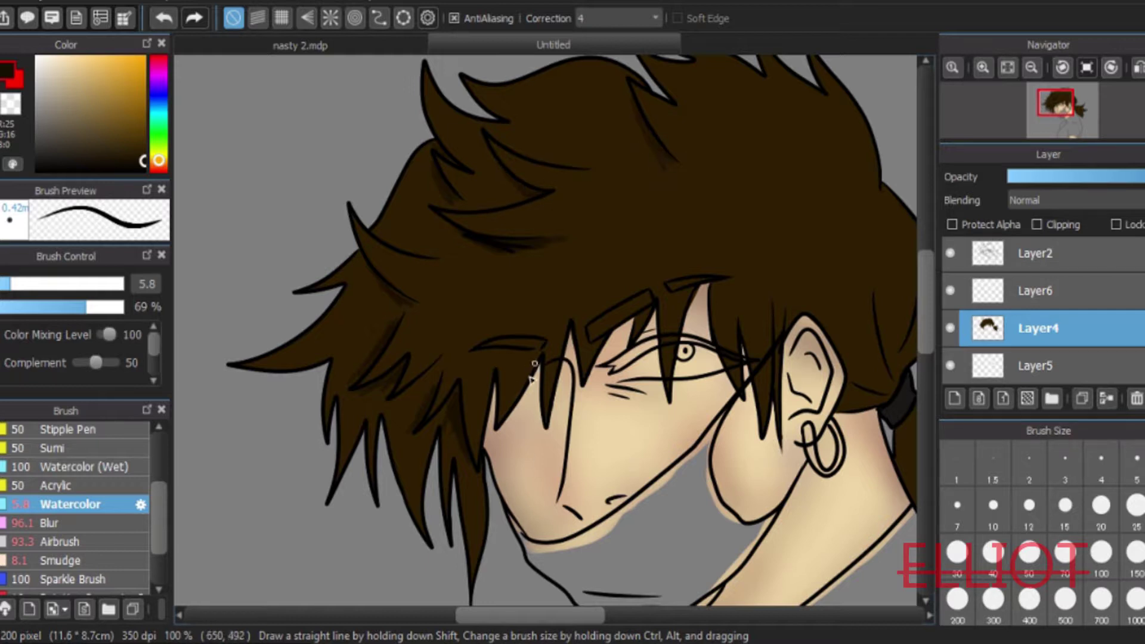
scroll(906, 298, down, 3)
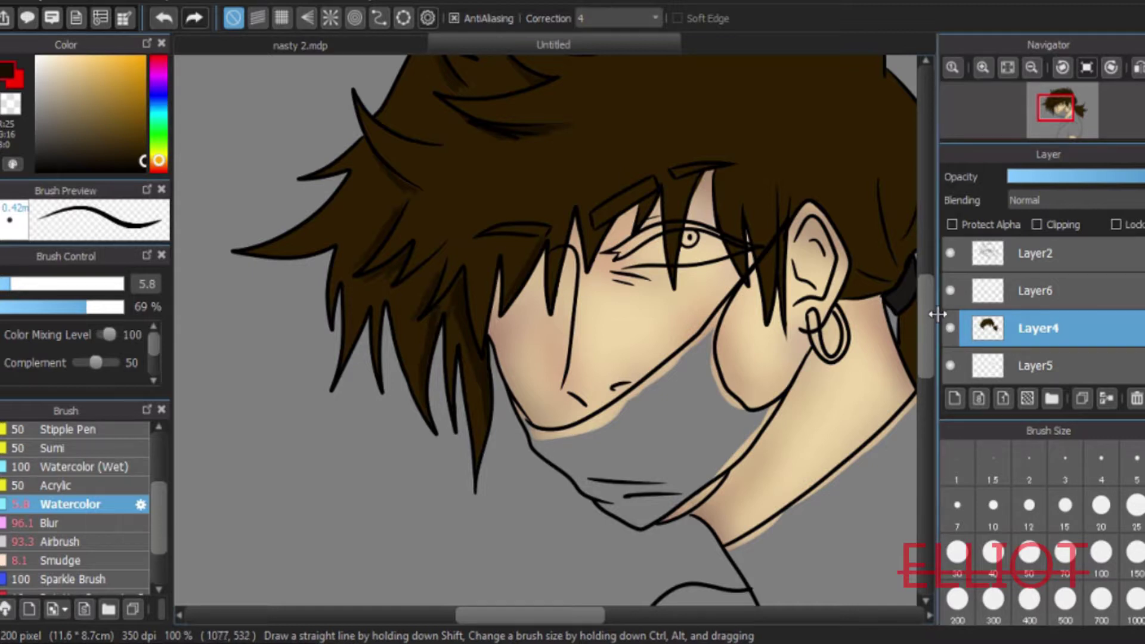
scroll(935, 292, up, 3)
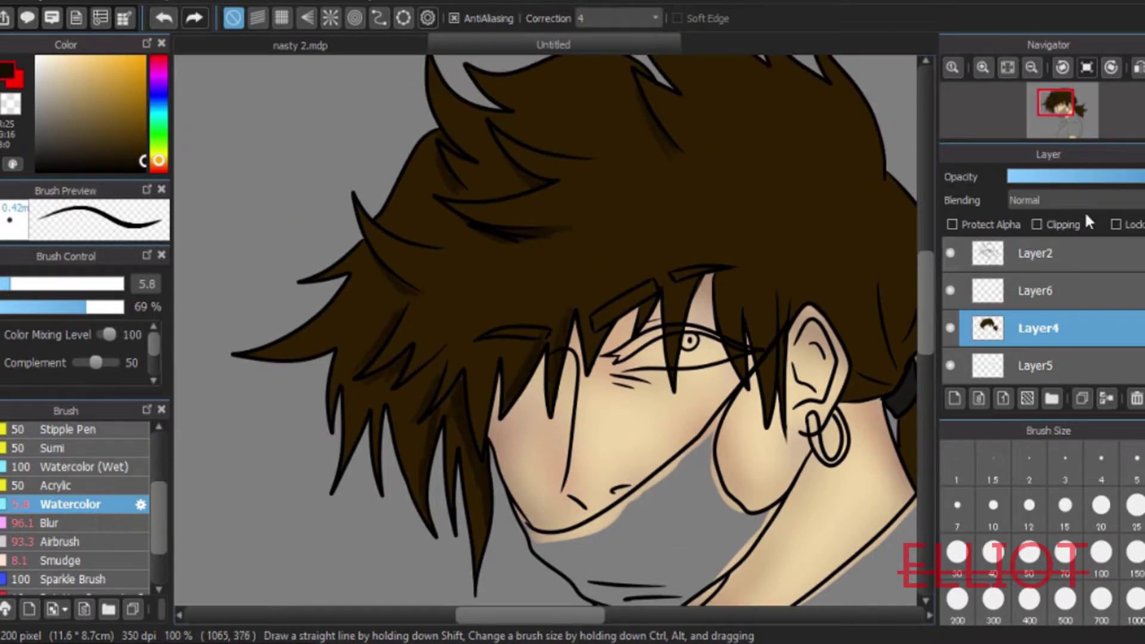
Undo the latest shadow strokes on the hair colour layer
click(162, 19)
click(163, 19)
click(163, 19)
click(163, 19)
click(163, 21)
Scribble a short handwritten note with a crying face on the grey background beside the hair
mouse_move(219, 179)
mouse_down()
mouse_move(255, 179)
mouse_move(301, 152)
mouse_up()
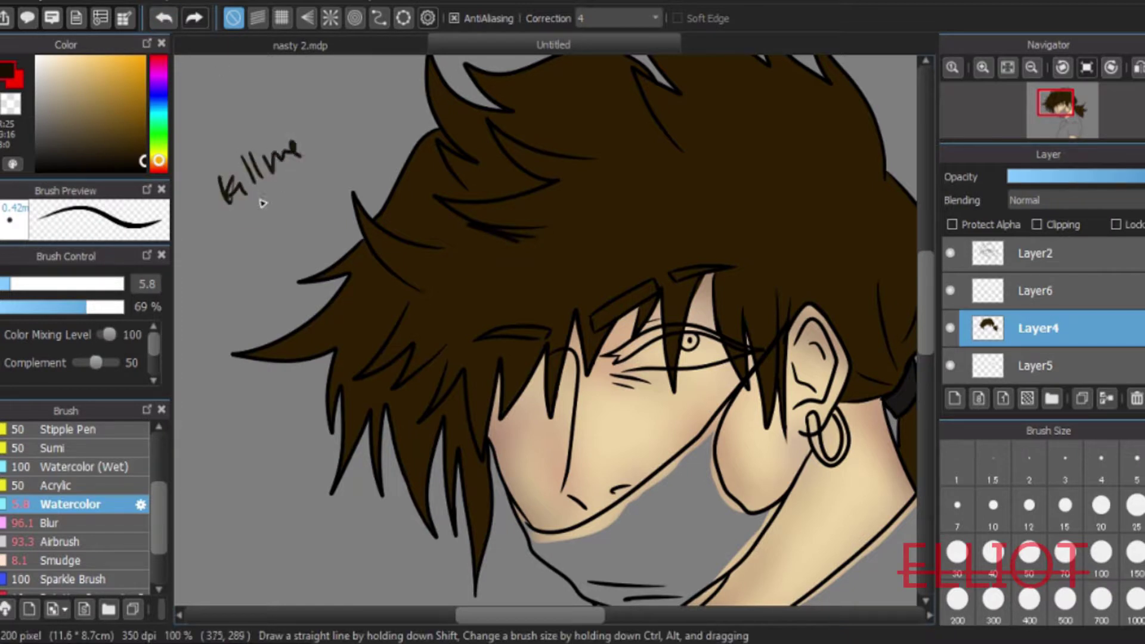
Select the empty layer above the hair colour layer and set its blending to Normal
click(1103, 292)
click(1090, 202)
click(1088, 216)
Paint darker Watercolor shadows under the crown and fringe strands, enlarging the brush to 11.9, and clip the shadow layer to the hair colour
drag(542, 234, 487, 225)
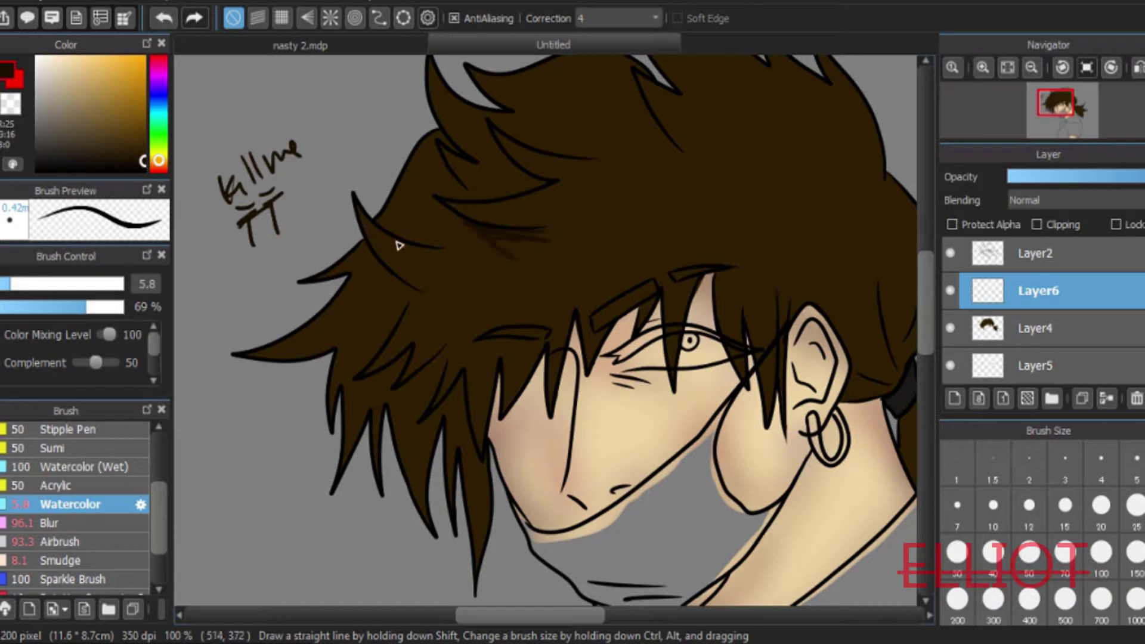
click(27, 284)
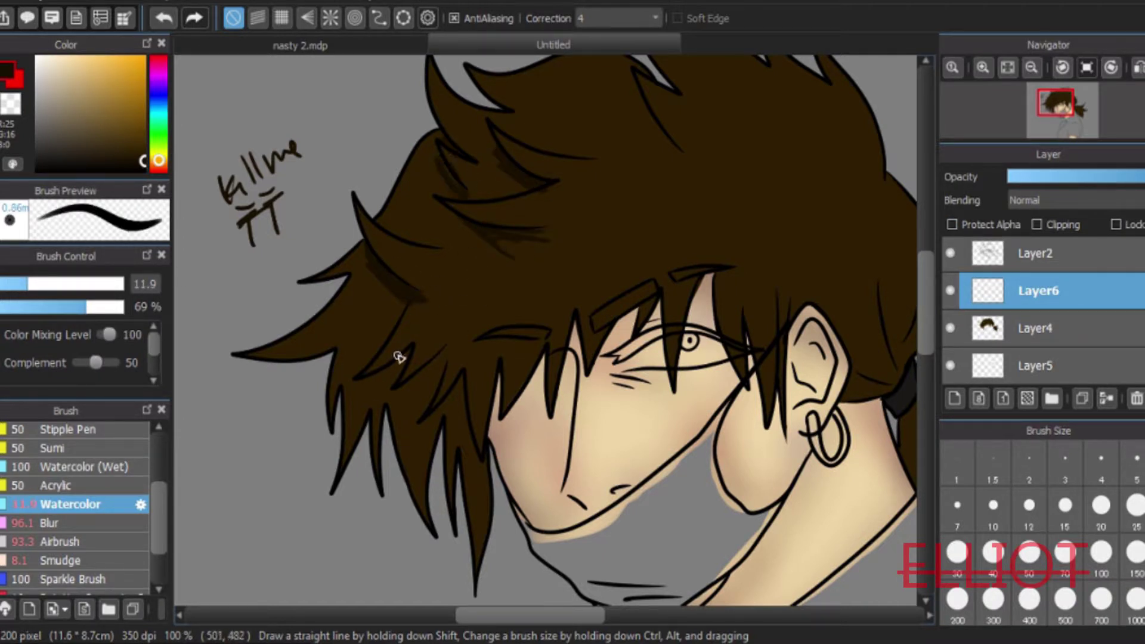
mouse_move(449, 360)
mouse_down()
mouse_move(436, 396)
mouse_move(458, 384)
mouse_move(471, 456)
mouse_up()
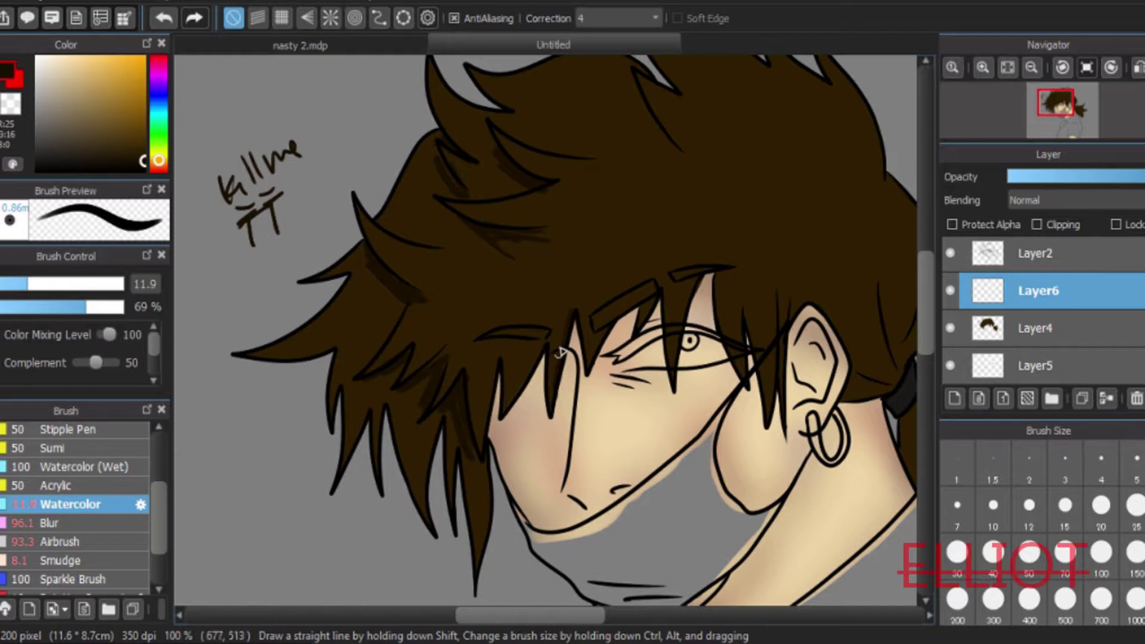
click(1036, 225)
scroll(925, 313, down, 3)
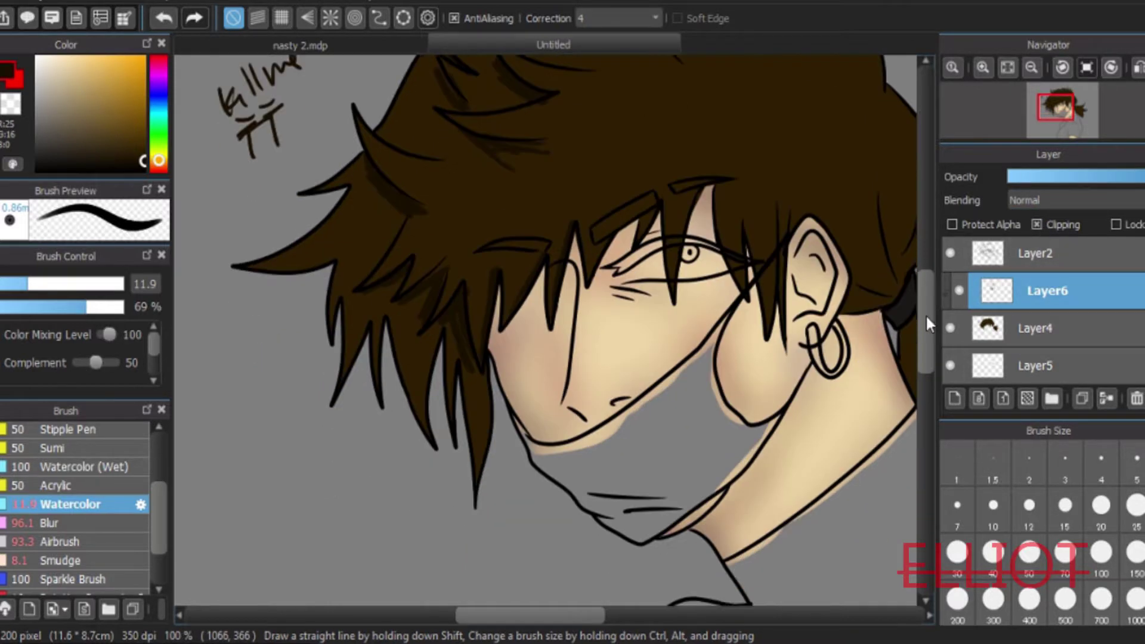
drag(446, 356, 430, 435)
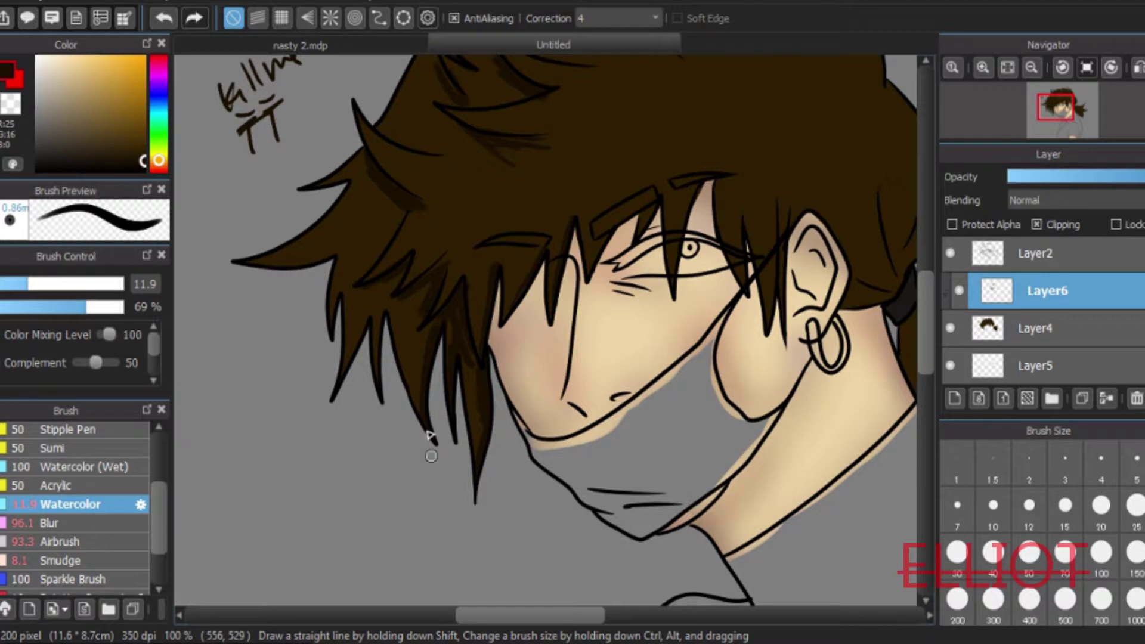
scroll(925, 320, up, 3)
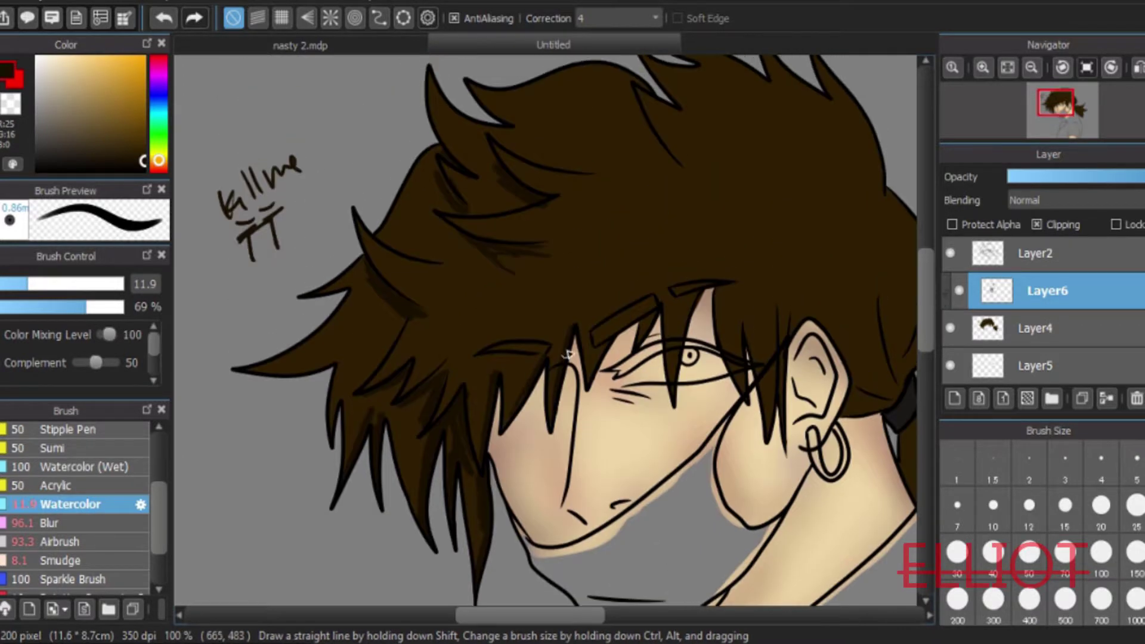
Shade the pointed fringe tips over the face, the spiky front strands and the hair beside the ear
drag(633, 316, 595, 367)
drag(671, 307, 675, 384)
drag(758, 319, 773, 418)
mouse_move(236, 365)
mouse_down()
mouse_move(265, 375)
mouse_move(338, 365)
mouse_up()
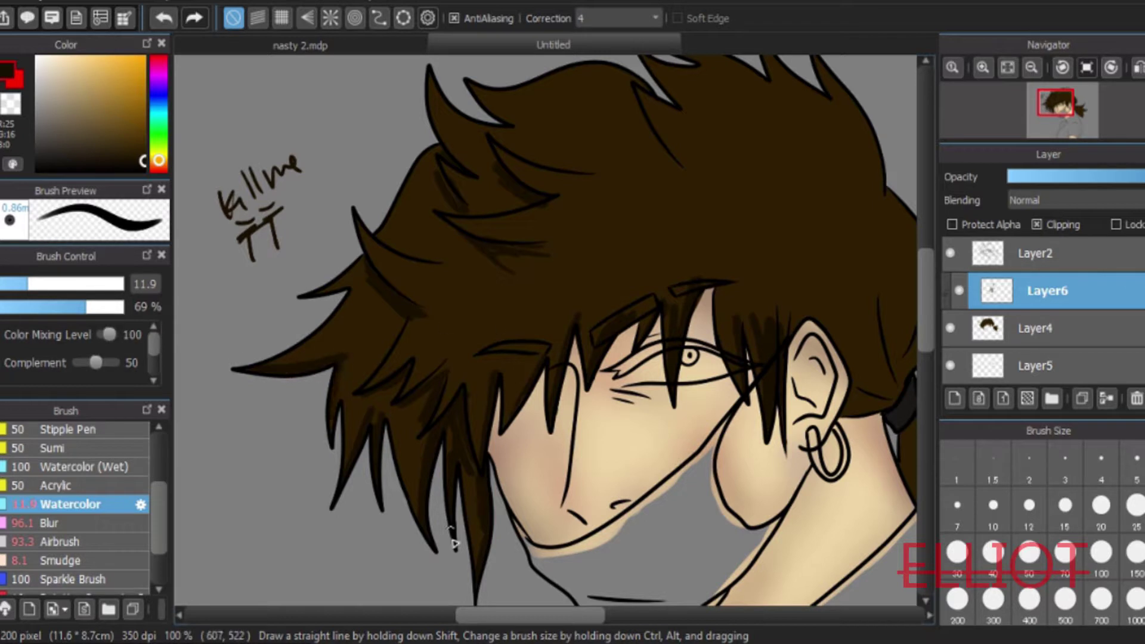
drag(532, 620, 568, 620)
drag(763, 283, 771, 326)
drag(695, 384, 731, 415)
drag(663, 345, 700, 394)
drag(706, 292, 718, 402)
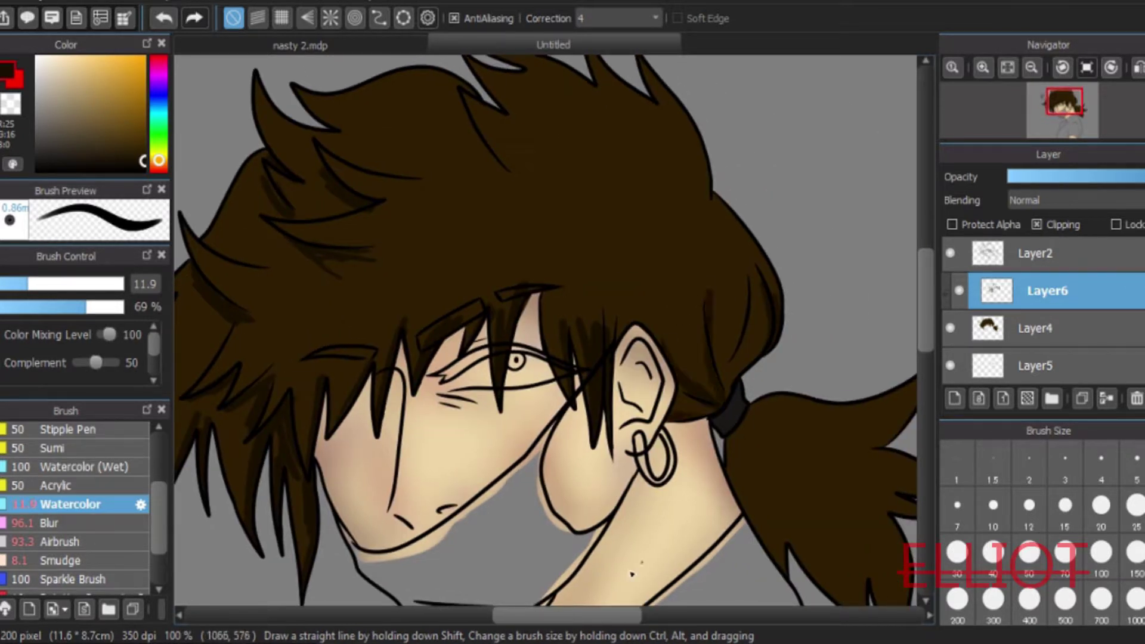
Paint shadows on the ponytail and the gathered hair behind the ear
drag(575, 616, 631, 615)
drag(925, 301, 925, 324)
mouse_move(433, 288)
mouse_down()
mouse_move(438, 340)
mouse_move(451, 344)
mouse_move(444, 318)
mouse_up()
mouse_move(603, 404)
mouse_down()
mouse_move(693, 378)
mouse_move(598, 369)
mouse_up()
drag(595, 525, 568, 439)
Add dark shadow strokes beneath the spikes along the top of the head
drag(570, 615, 523, 615)
drag(925, 333, 925, 287)
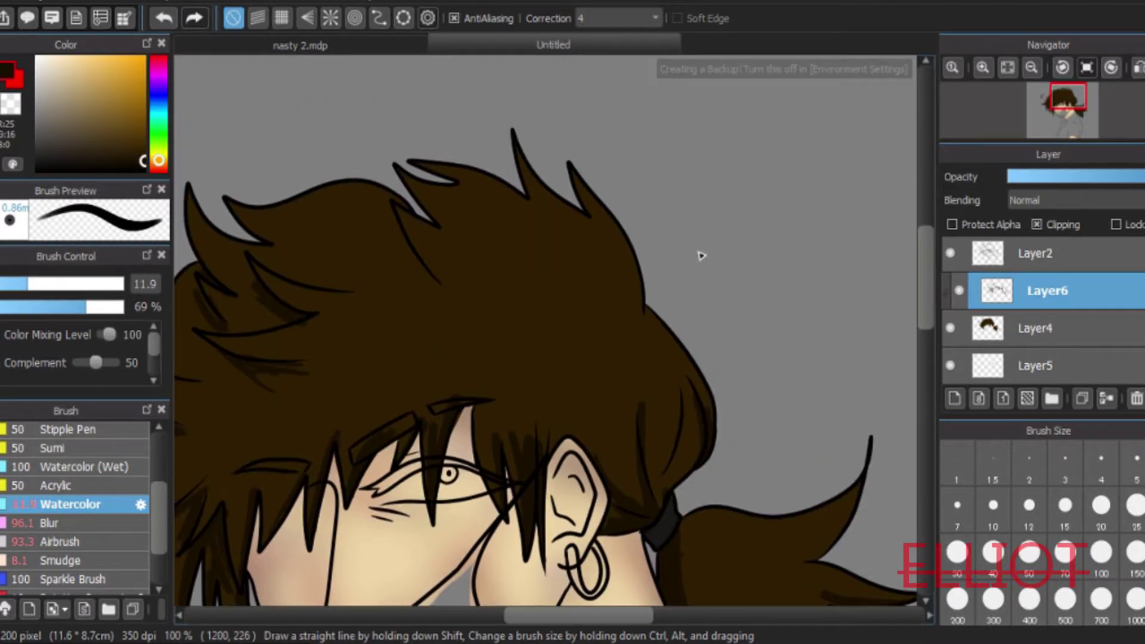
drag(383, 213, 424, 271)
scroll(400, 205, left, 3)
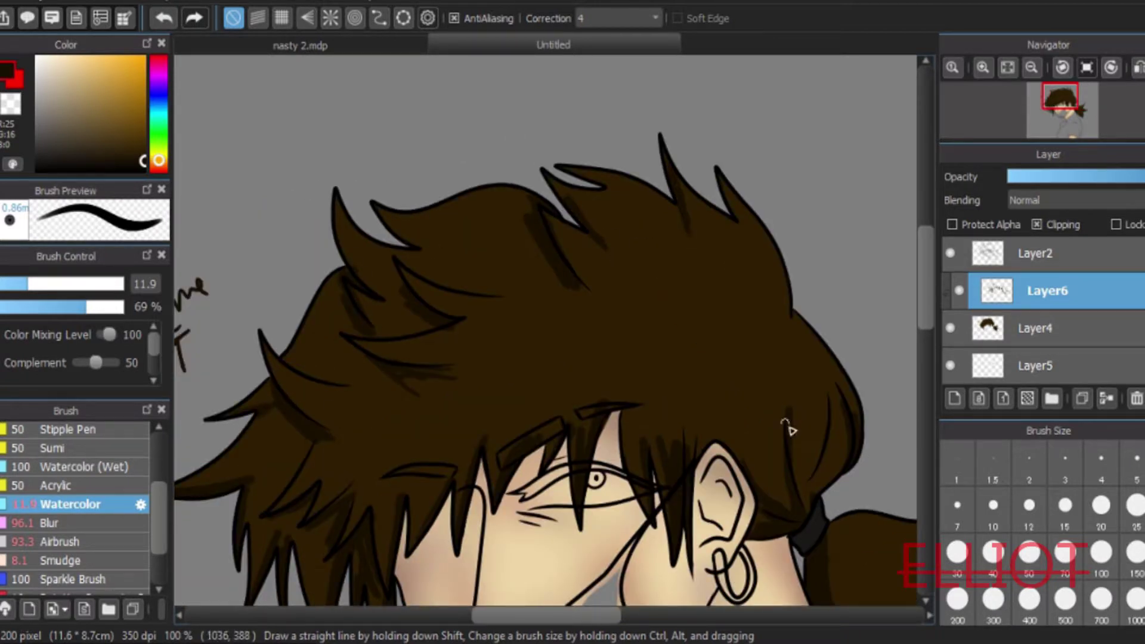
Adjust the shadow layer's opacity and soften the shadows across the whole hair with the Blur brush at size 101
scroll(920, 316, down, 3)
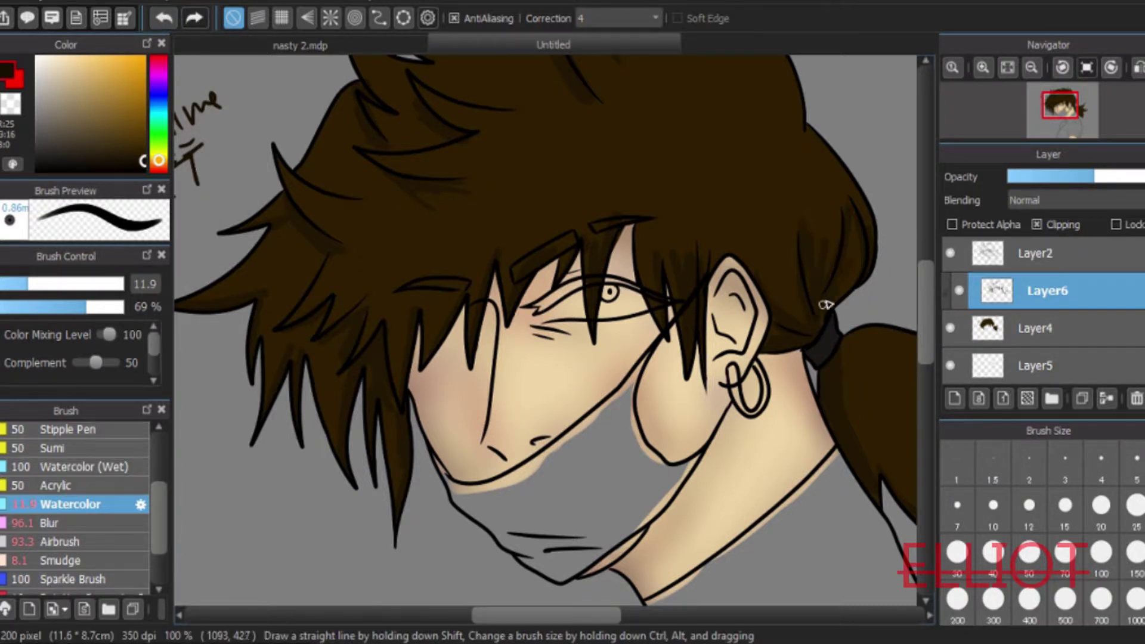
drag(1053, 179, 1085, 177)
click(84, 522)
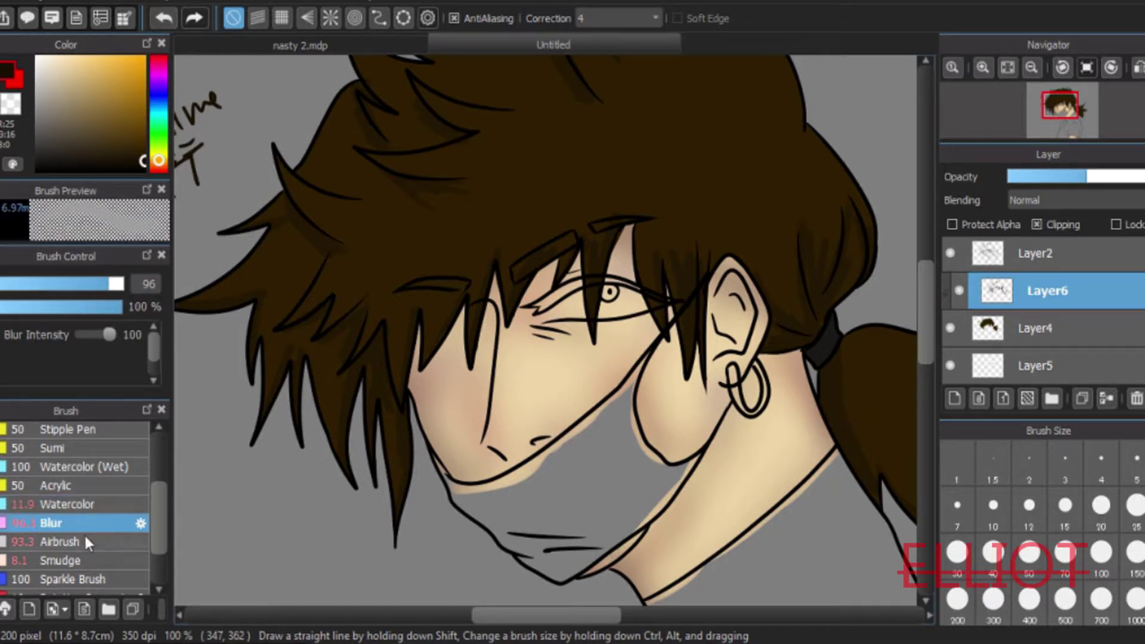
drag(114, 285, 117, 284)
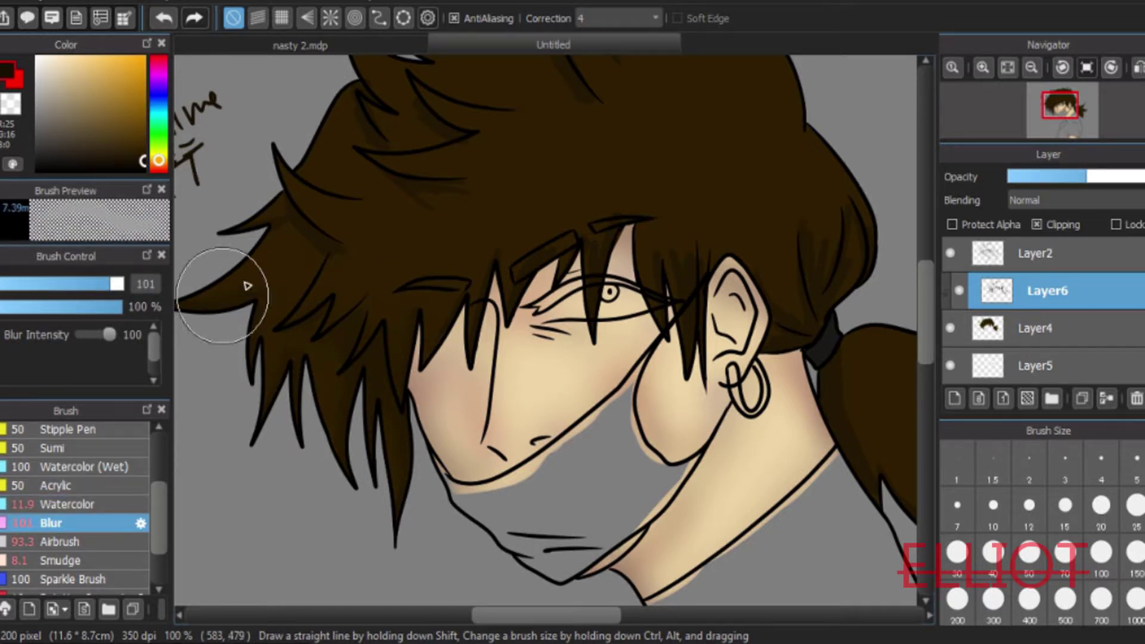
click(1121, 177)
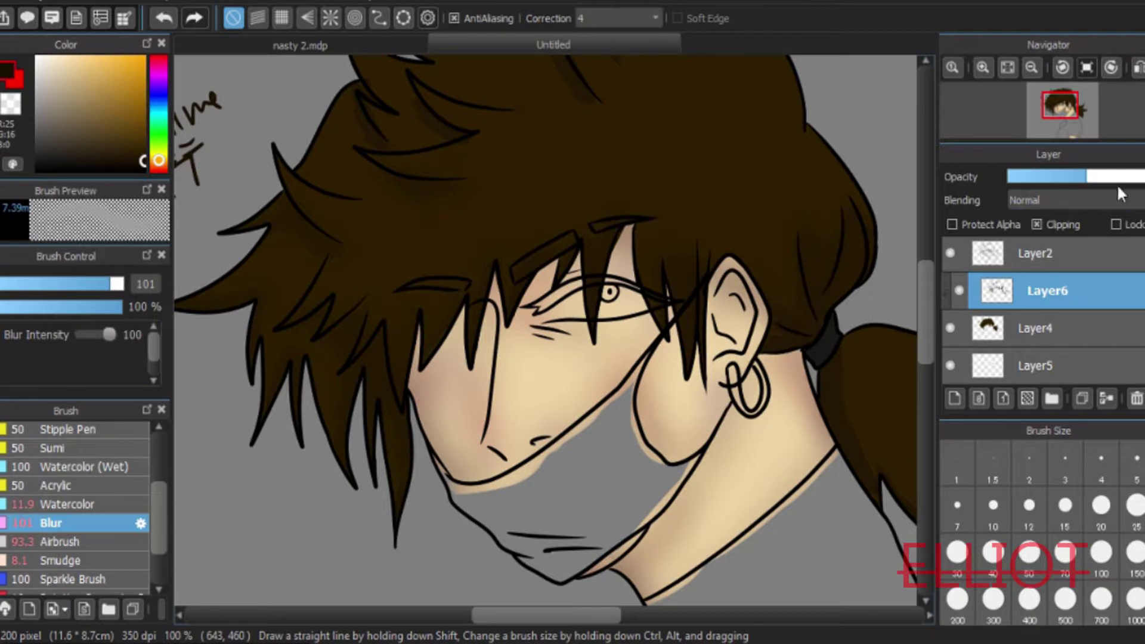
scroll(531, 190, up, 3)
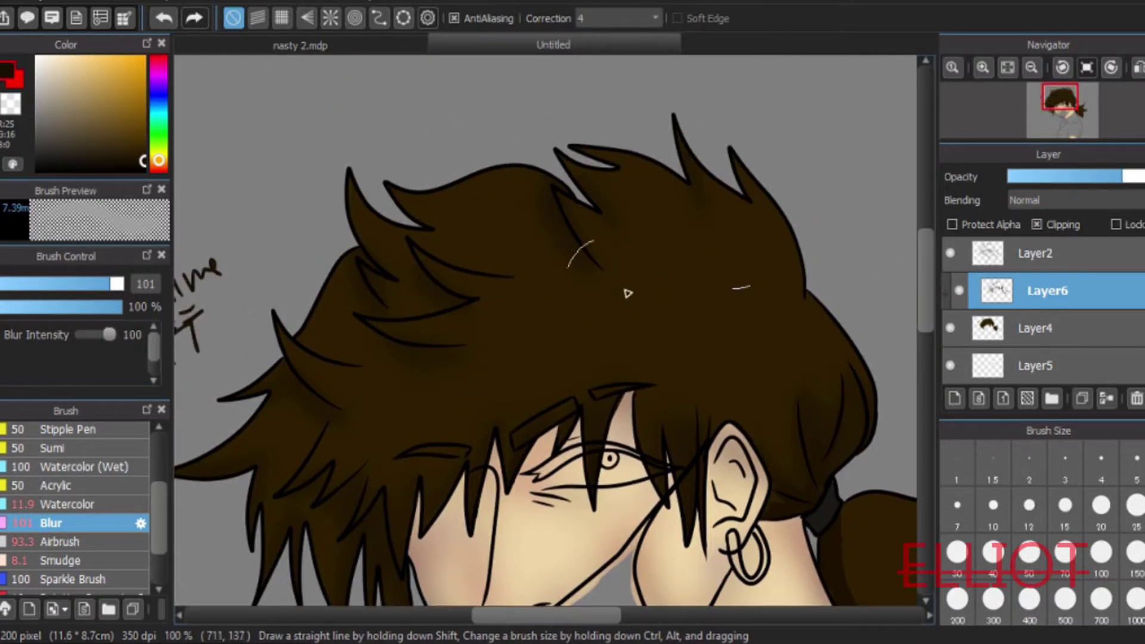
scroll(652, 568, right, 3)
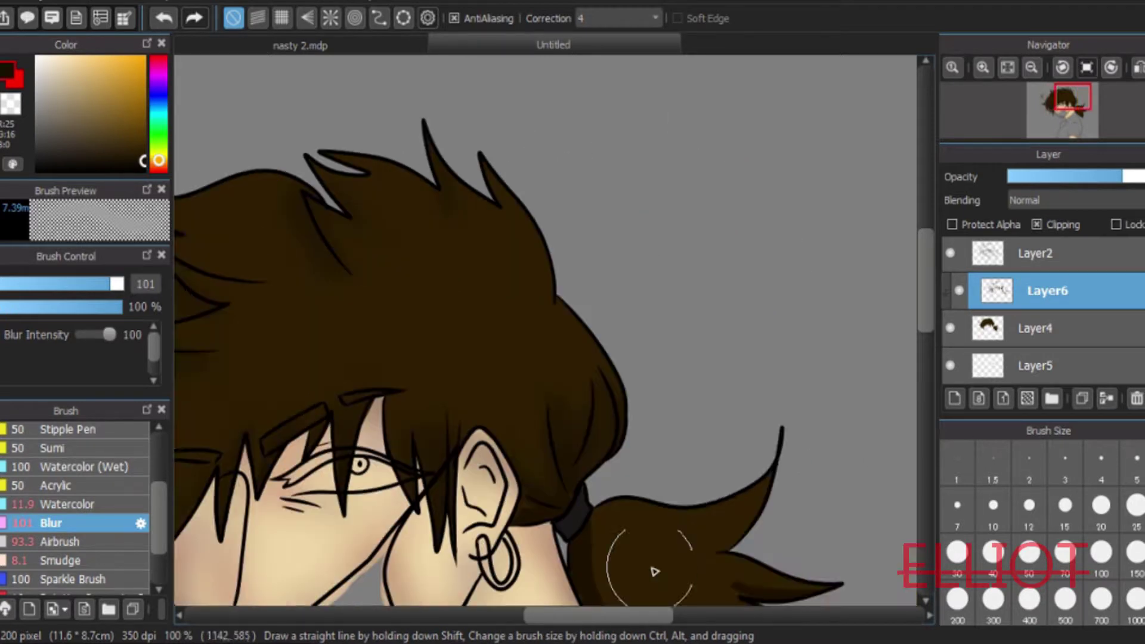
scroll(602, 260, down, 3)
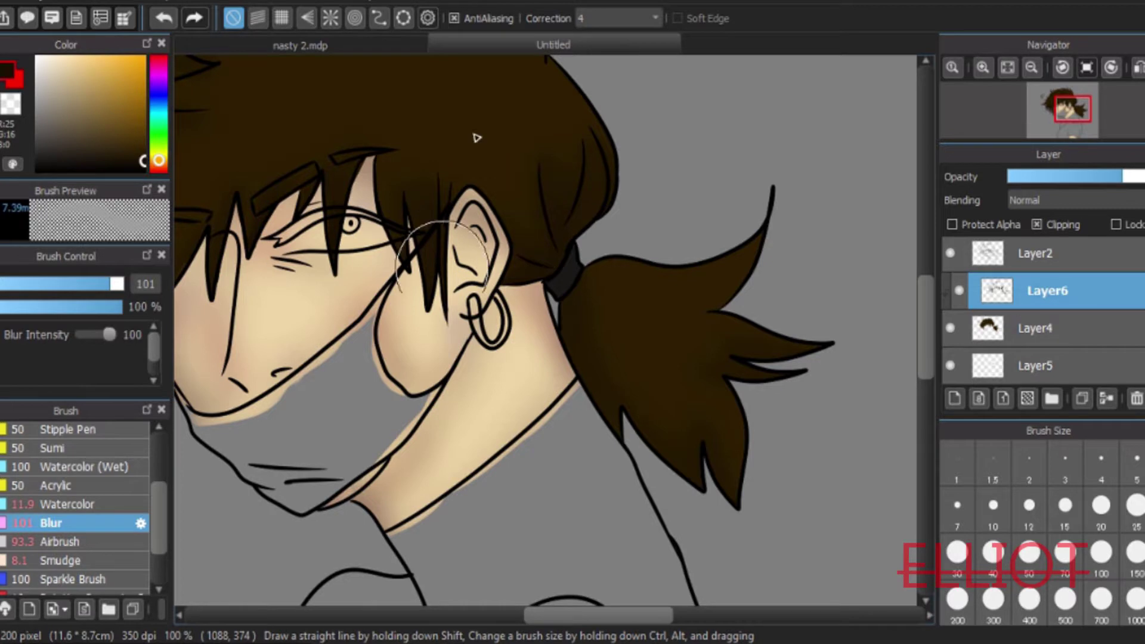
Lower the shadow layer's opacity slightly and merge it down into the hair colour layer
drag(577, 620, 542, 617)
click(1032, 68)
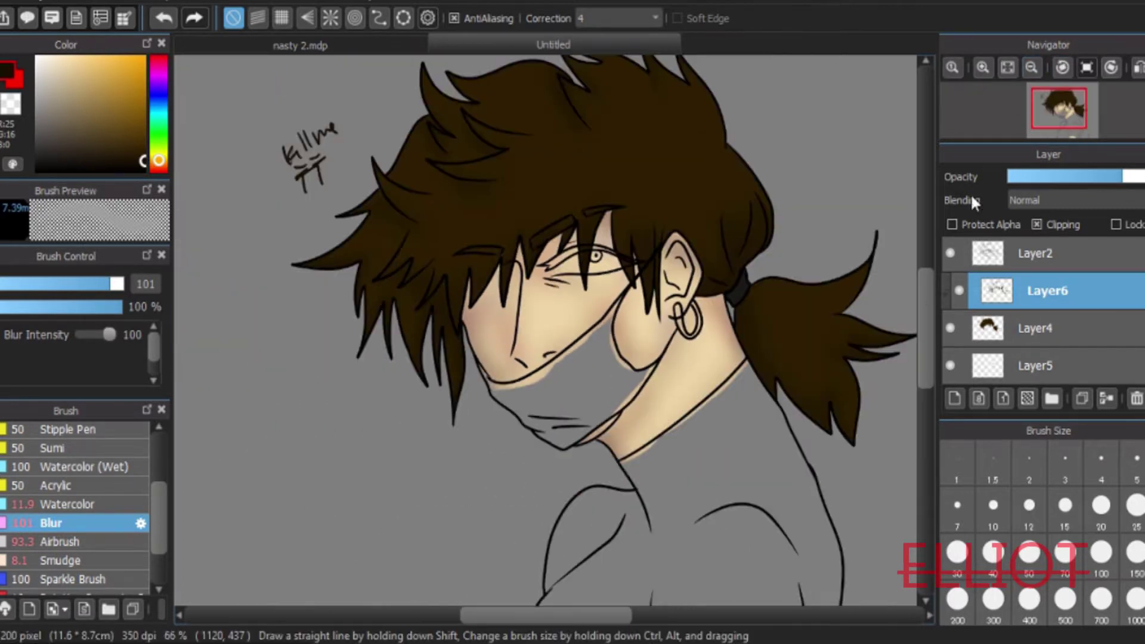
drag(926, 288, 964, 260)
click(1099, 181)
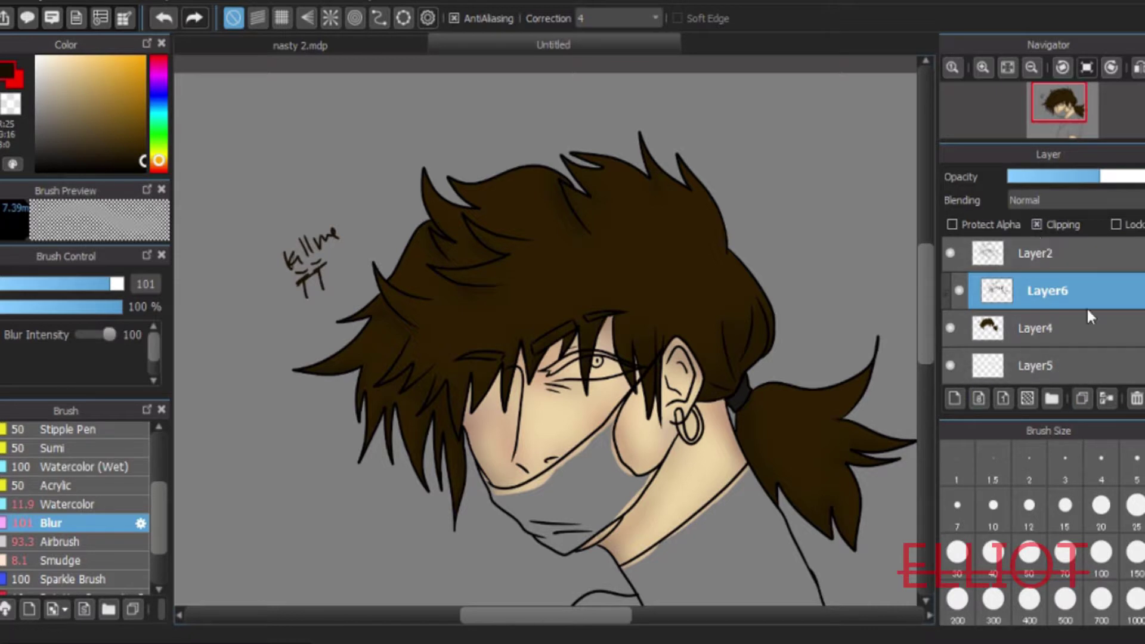
click(1110, 398)
Add a layer clipped to the hair colour and set the Watercolor brush to golden brown (127, 86, 7), size 22 and 7% opacity
mouse_move(927, 288)
mouse_down()
mouse_move(927, 318)
mouse_move(927, 300)
mouse_up()
click(954, 398)
click(983, 67)
click(140, 114)
click(1036, 224)
click(66, 504)
click(54, 284)
drag(65, 306, 7, 305)
Paint zigzag bands of golden-brown highlights across the fringe, the crown, the side of the head and the ponytail
mouse_move(286, 220)
mouse_down()
mouse_move(338, 288)
mouse_move(415, 334)
mouse_up()
mouse_move(807, 127)
mouse_down()
mouse_move(741, 199)
mouse_move(667, 217)
mouse_move(649, 258)
mouse_up()
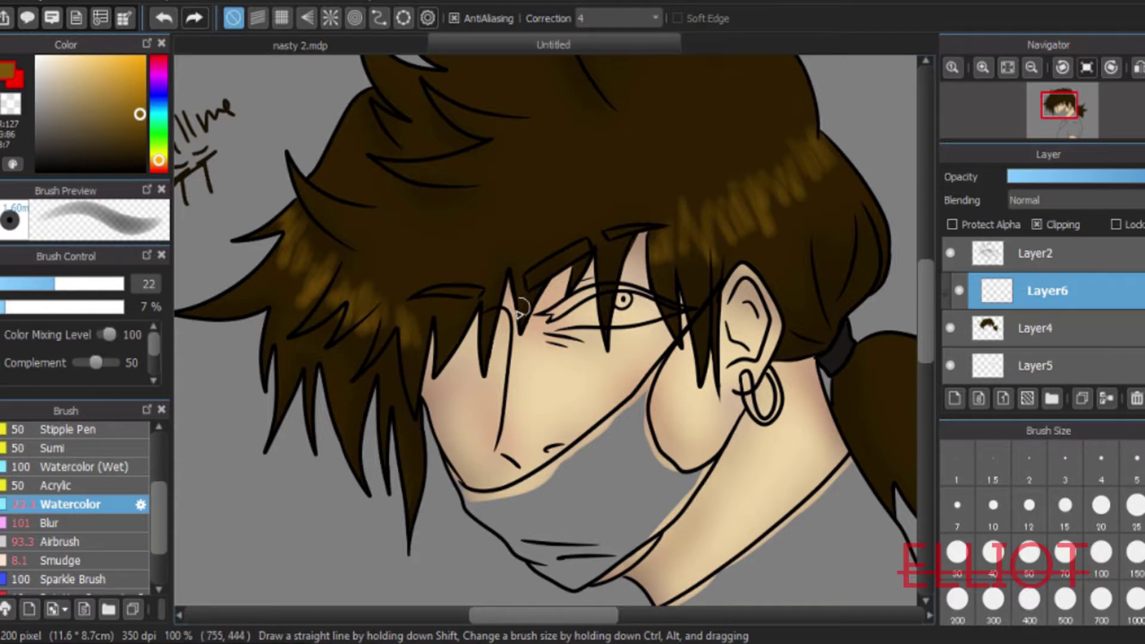
scroll(918, 285, up, 2)
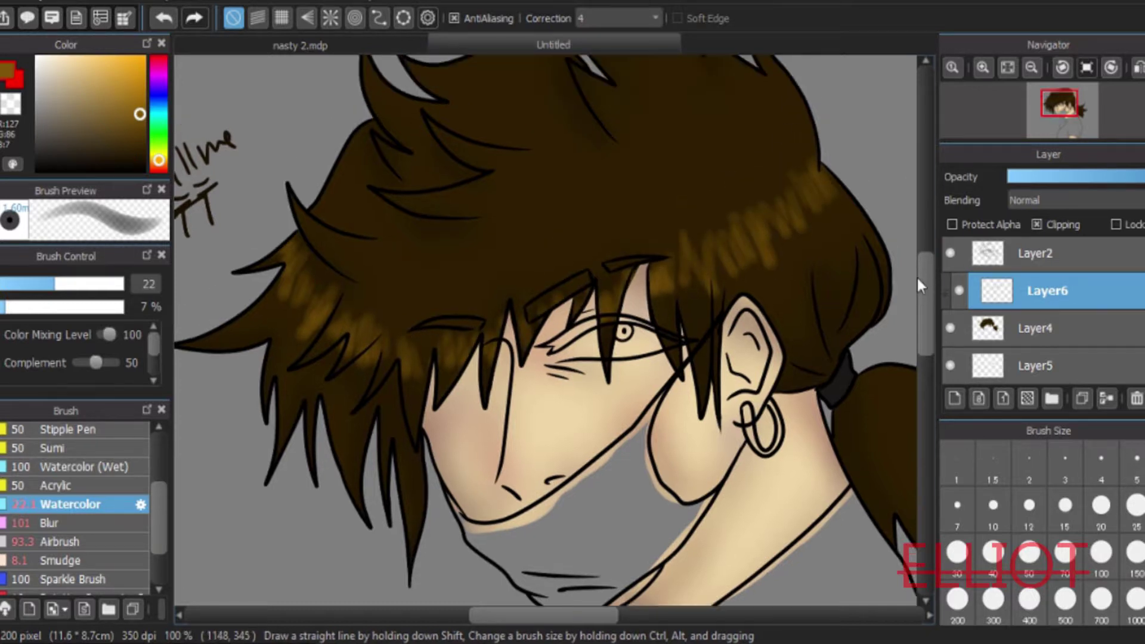
scroll(918, 285, up, 1)
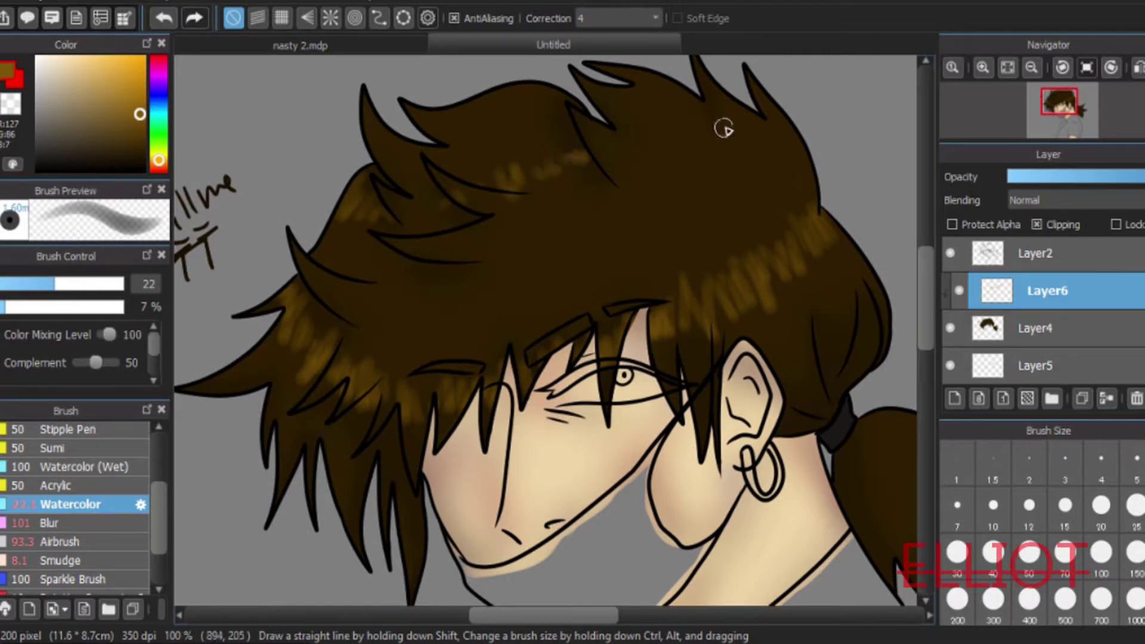
scroll(664, 452, right, 5)
mouse_move(664, 453)
mouse_down()
mouse_move(728, 439)
mouse_move(656, 525)
mouse_up()
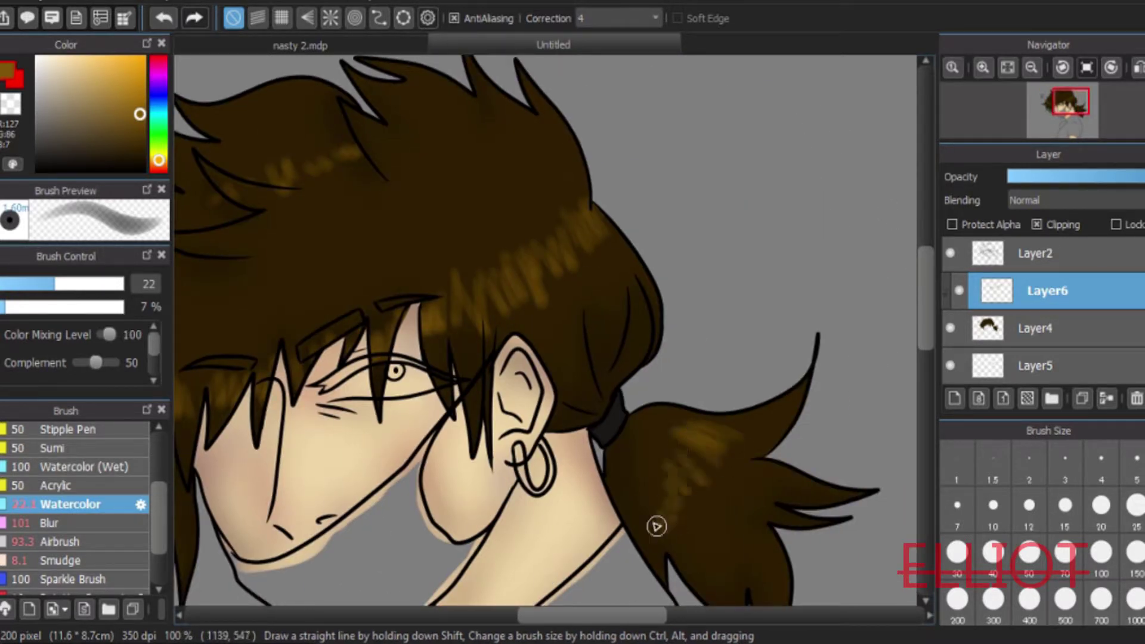
Smooth the hair highlights into the base colour with the Blur brush at size 101
scroll(583, 620, left, 4)
click(51, 522)
mouse_move(231, 356)
mouse_down()
mouse_move(284, 396)
mouse_move(276, 427)
mouse_move(641, 296)
mouse_move(682, 299)
mouse_move(528, 302)
mouse_move(809, 258)
mouse_move(549, 343)
mouse_up()
mouse_move(298, 206)
mouse_down()
mouse_move(346, 153)
mouse_move(440, 120)
mouse_move(638, 97)
mouse_up()
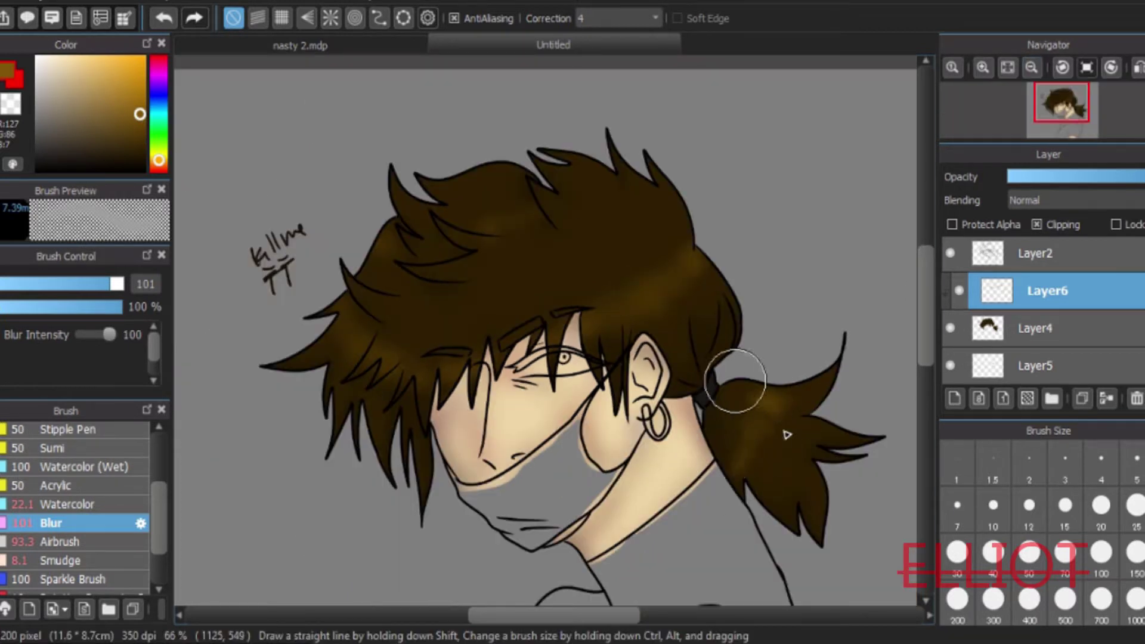
Set the highlight layer's blending to Add and reduce its opacity
click(1049, 200)
click(1061, 255)
drag(1074, 182, 1081, 183)
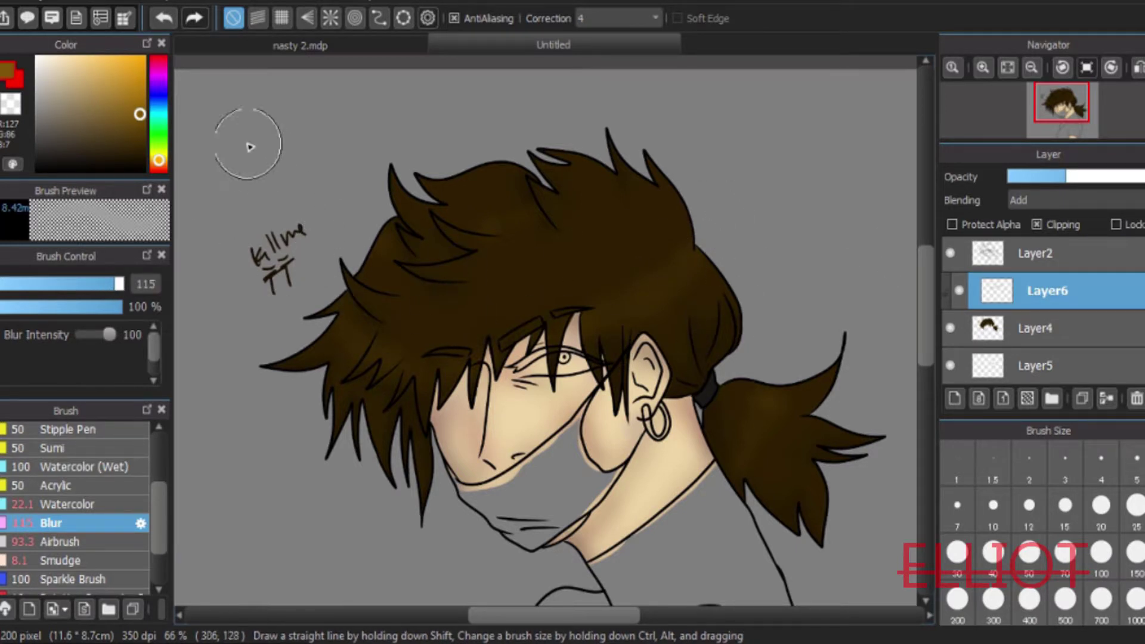
key(v)
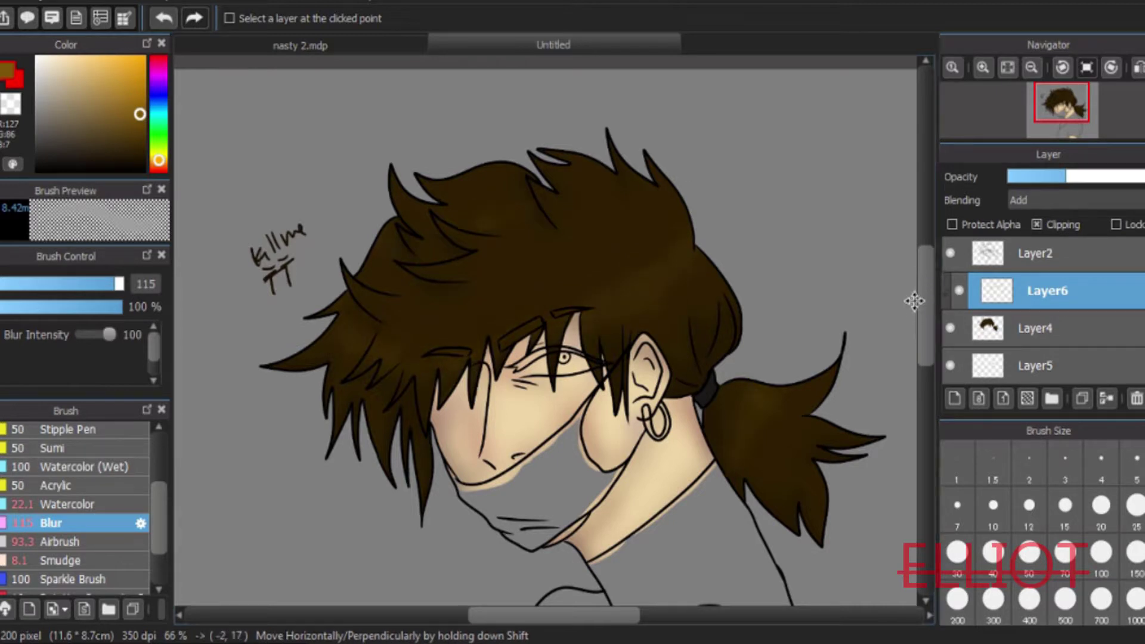
drag(926, 301, 927, 316)
click(983, 67)
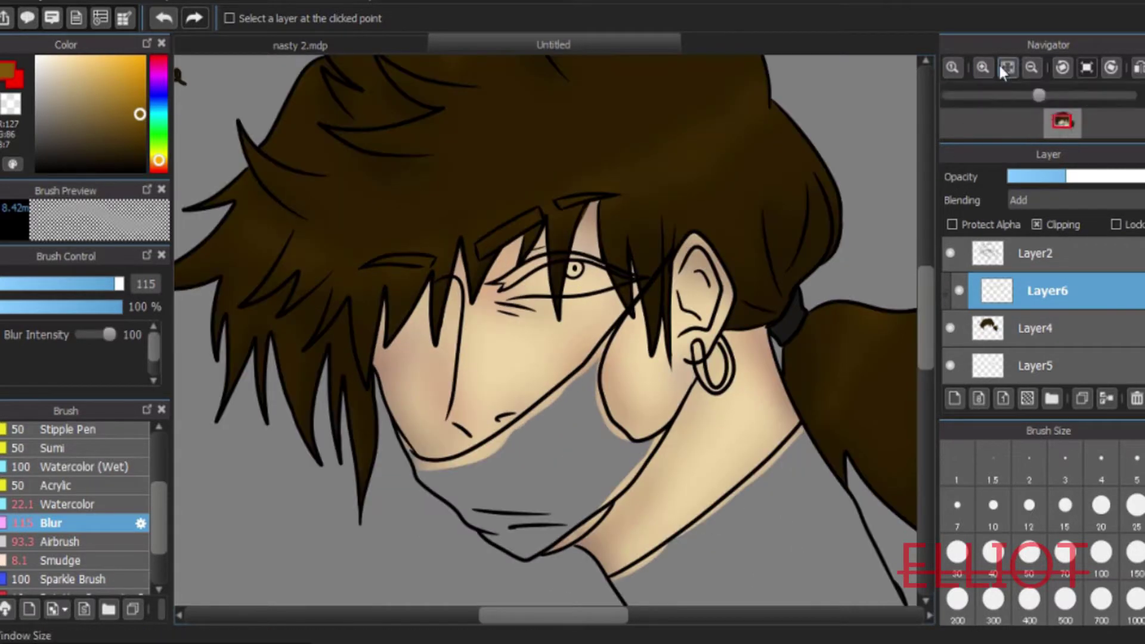
click(1031, 67)
Paint extra highlight strokes on the fringe, crown, side hair and ponytail with the Watercolor brush at size 22 and 7% opacity
key(b)
click(65, 503)
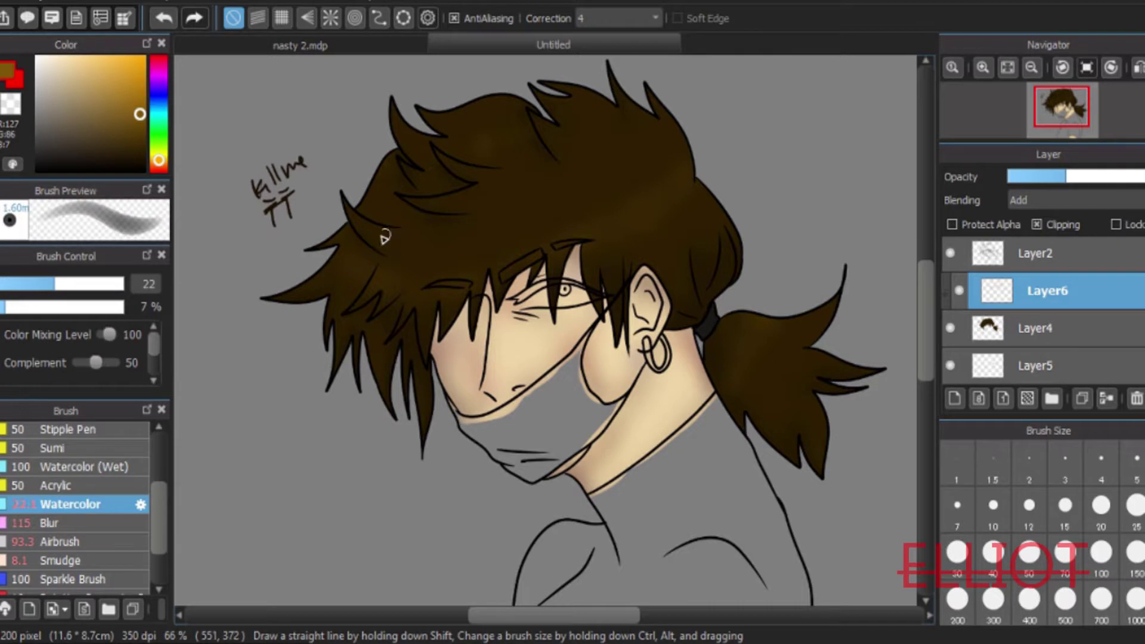
drag(685, 183, 632, 225)
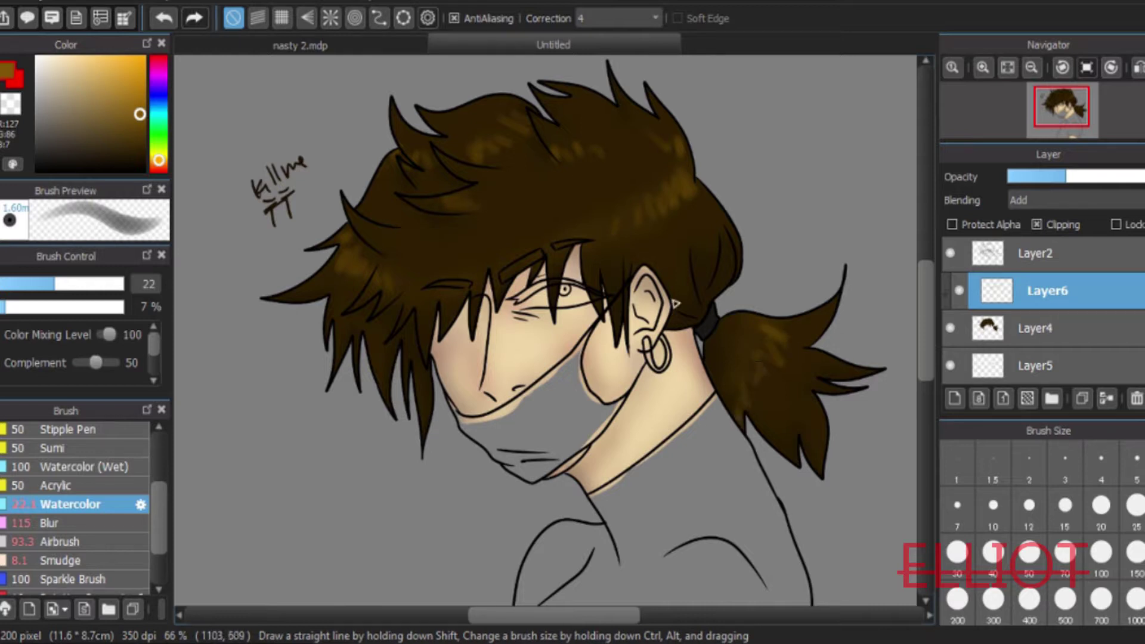
Blend the added highlights on the head and ponytail with the Blur brush at size 115
click(75, 521)
click(84, 540)
click(102, 521)
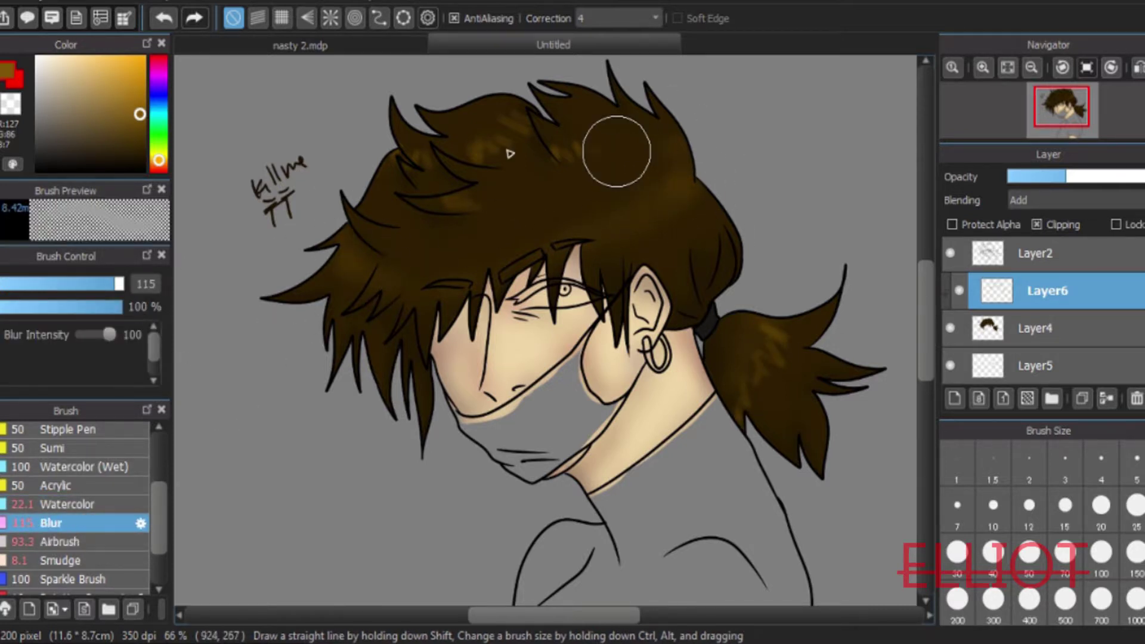
mouse_move(467, 161)
mouse_down()
mouse_move(475, 197)
mouse_move(503, 158)
mouse_up()
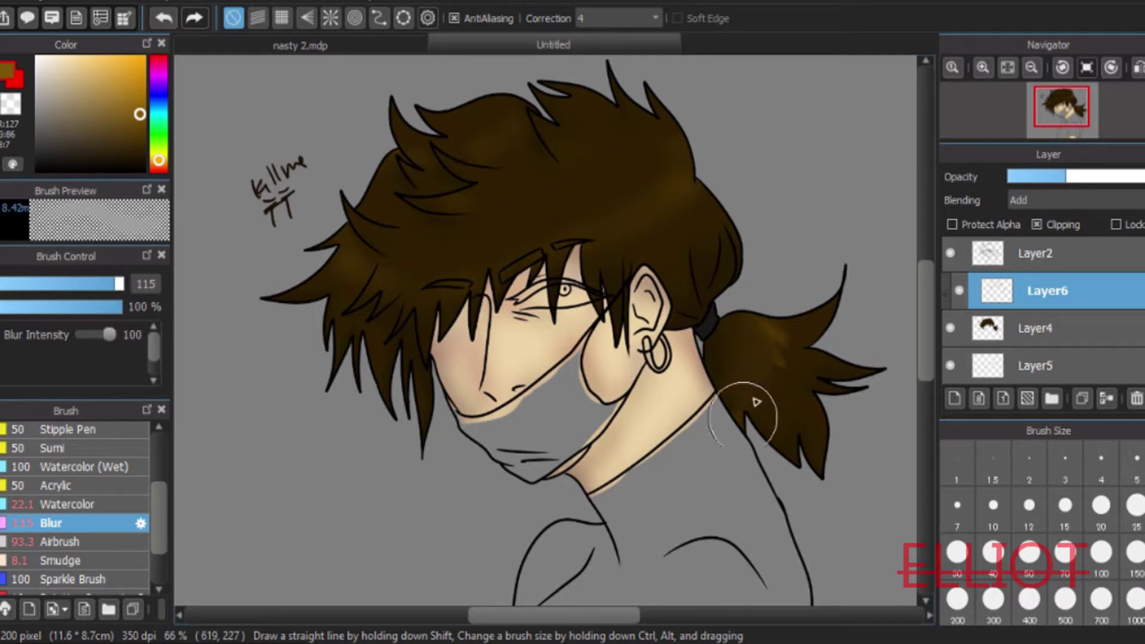
drag(742, 414, 783, 375)
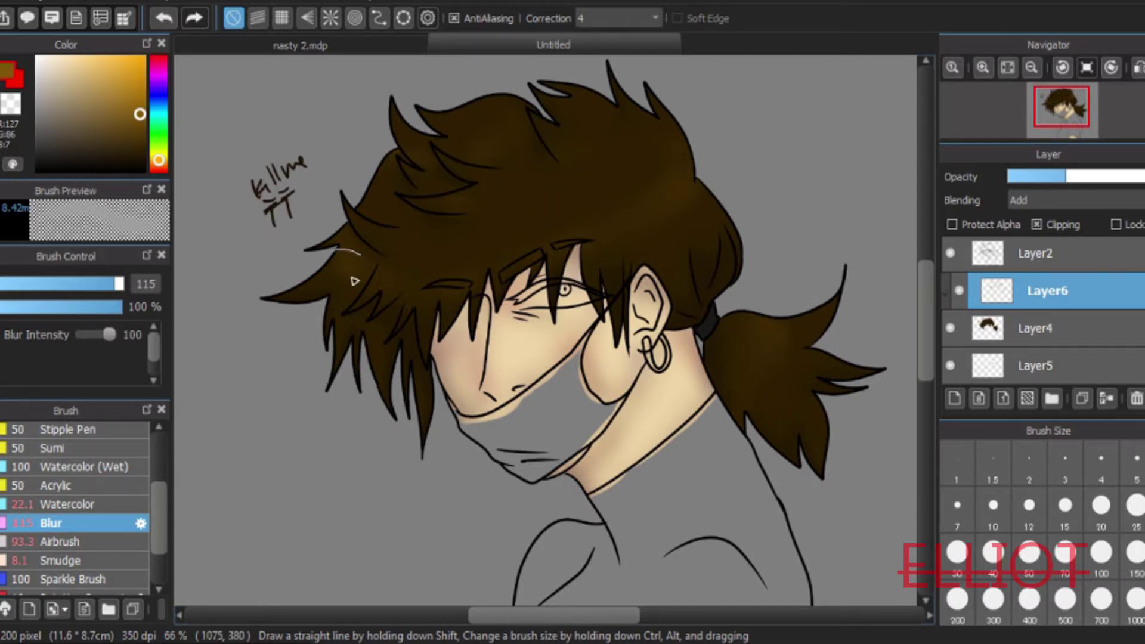
Erase the handwritten note and crying face beside the hair from the hair colour layer
click(1037, 328)
key(e)
drag(300, 162, 247, 203)
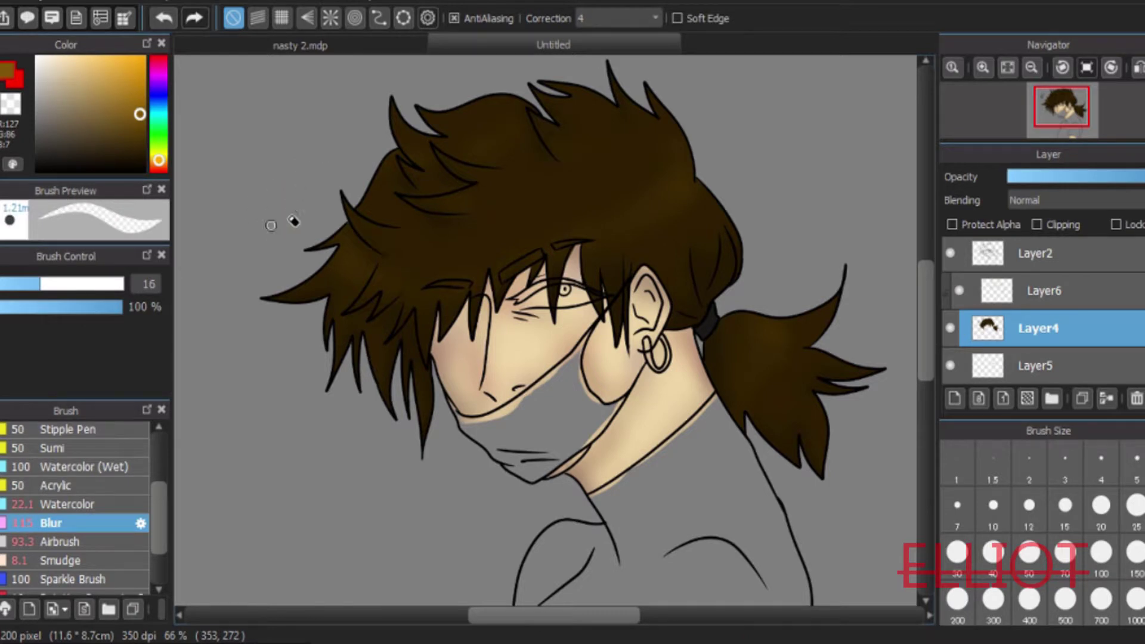
Merge the highlight layer down into the hair colour layer and add a new layer above it
click(1039, 299)
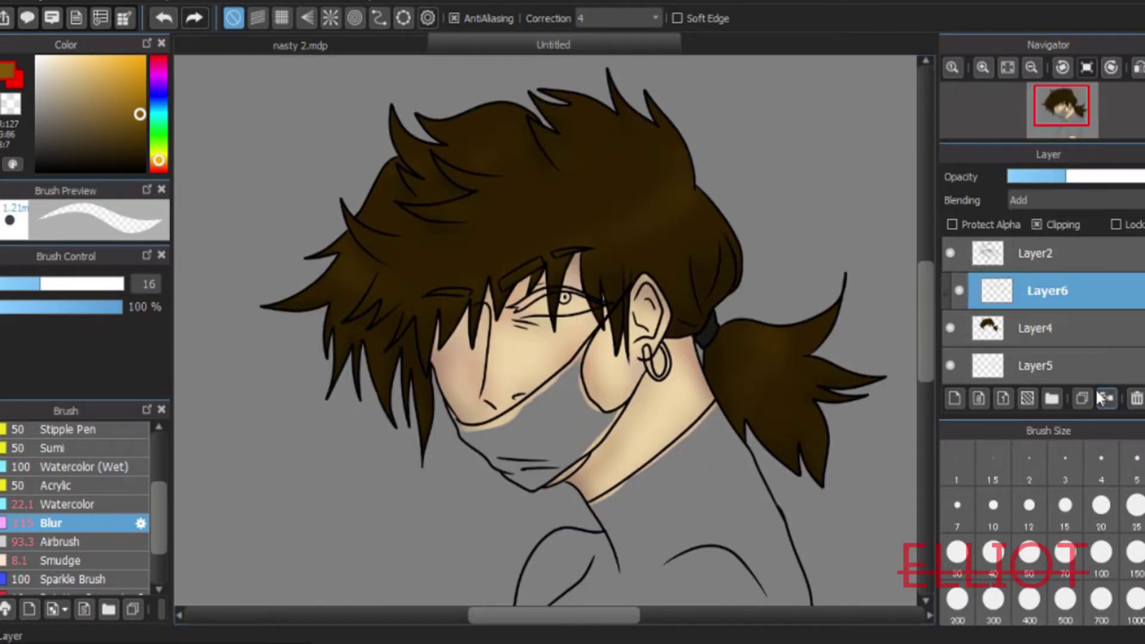
click(1104, 396)
click(950, 289)
click(950, 288)
click(983, 67)
click(954, 398)
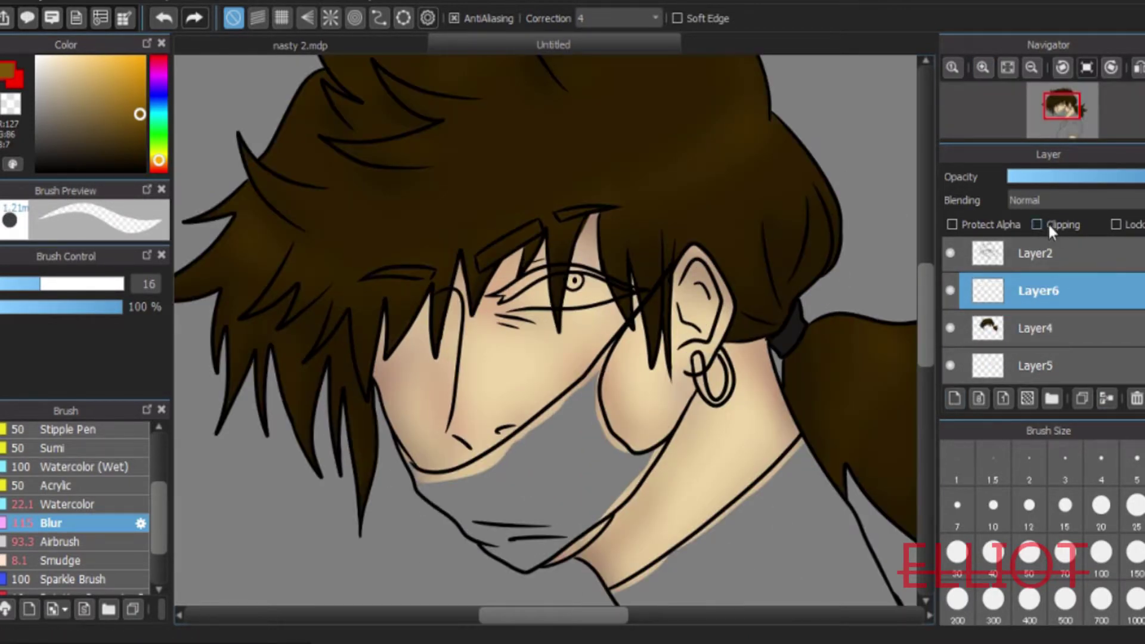
Clip the new layer to the hair colour layer and set its blending mode to Add
click(1047, 224)
drag(925, 324, 926, 302)
scroll(924, 300, down, 1)
click(1073, 200)
click(1067, 242)
Paint thin golden zigzag highlights (RGB 198, 132, 0) on the fringe and side hair with the Watercolor brush at size 6.1 and 23% opacity
drag(143, 83, 154, 81)
click(77, 504)
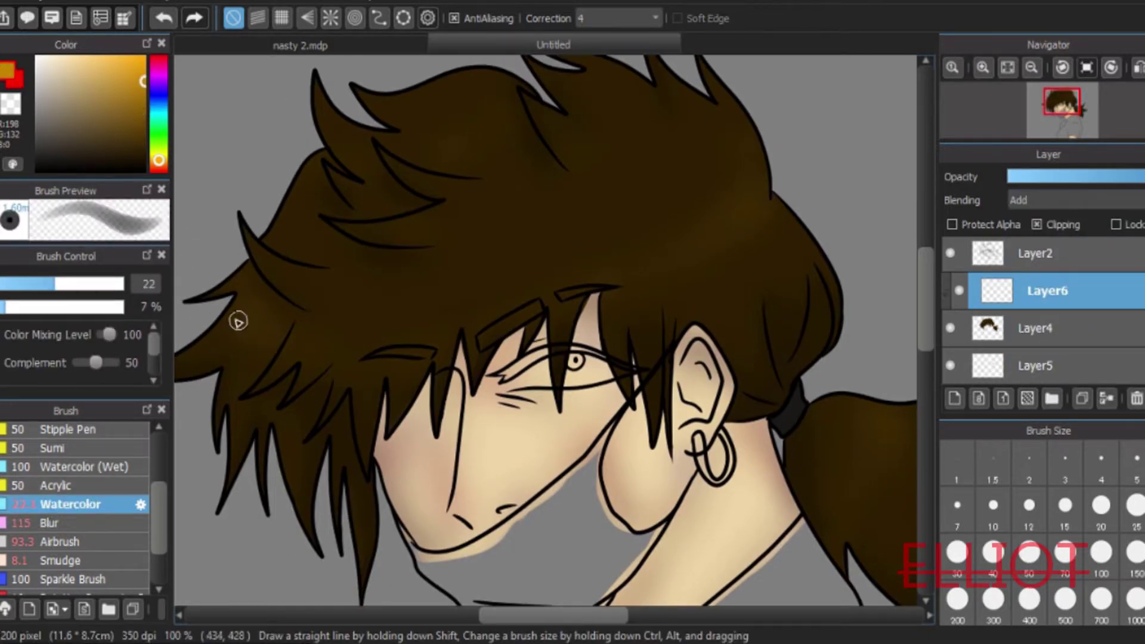
click(12, 285)
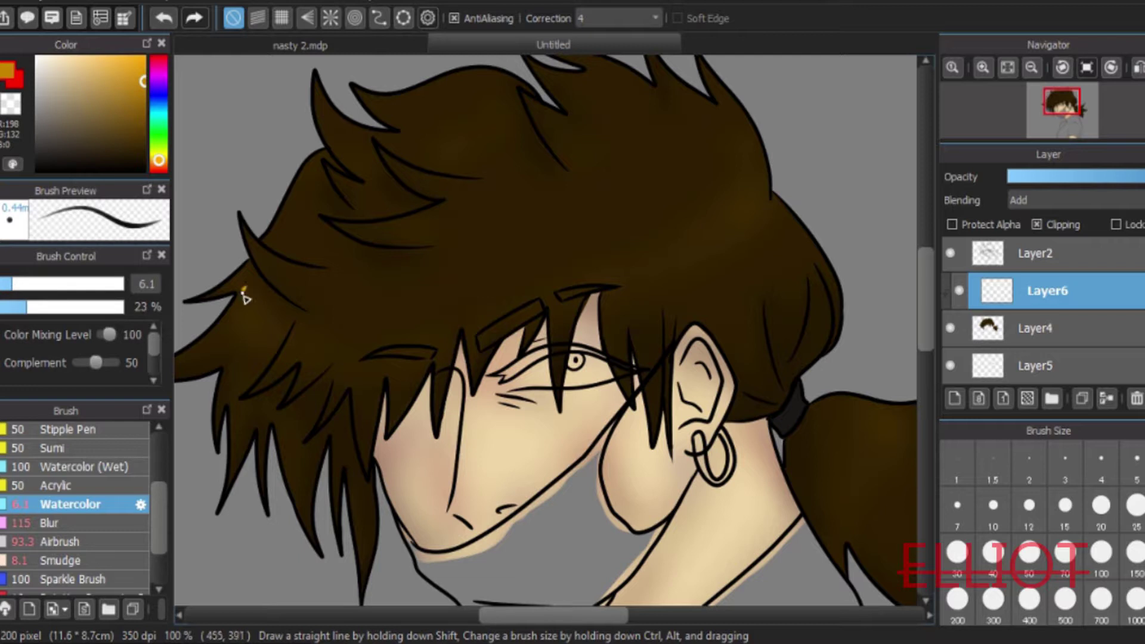
click(164, 18)
click(164, 18)
drag(216, 343, 258, 315)
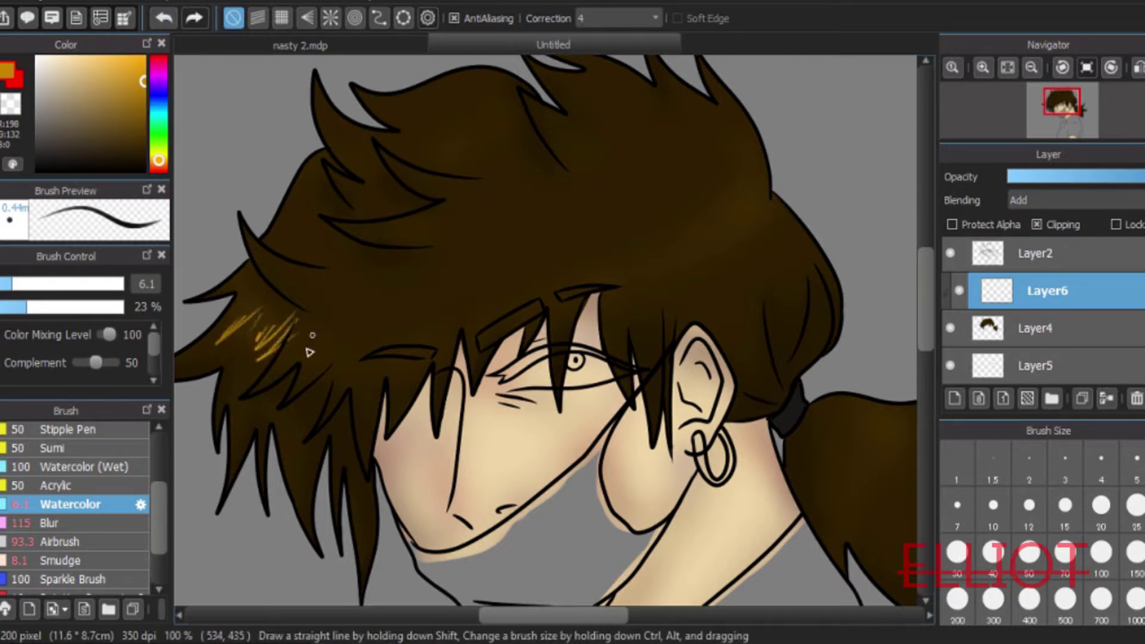
drag(308, 354, 322, 337)
click(165, 19)
mouse_move(741, 189)
mouse_down()
mouse_move(772, 230)
mouse_move(723, 198)
mouse_move(694, 224)
mouse_up()
click(167, 21)
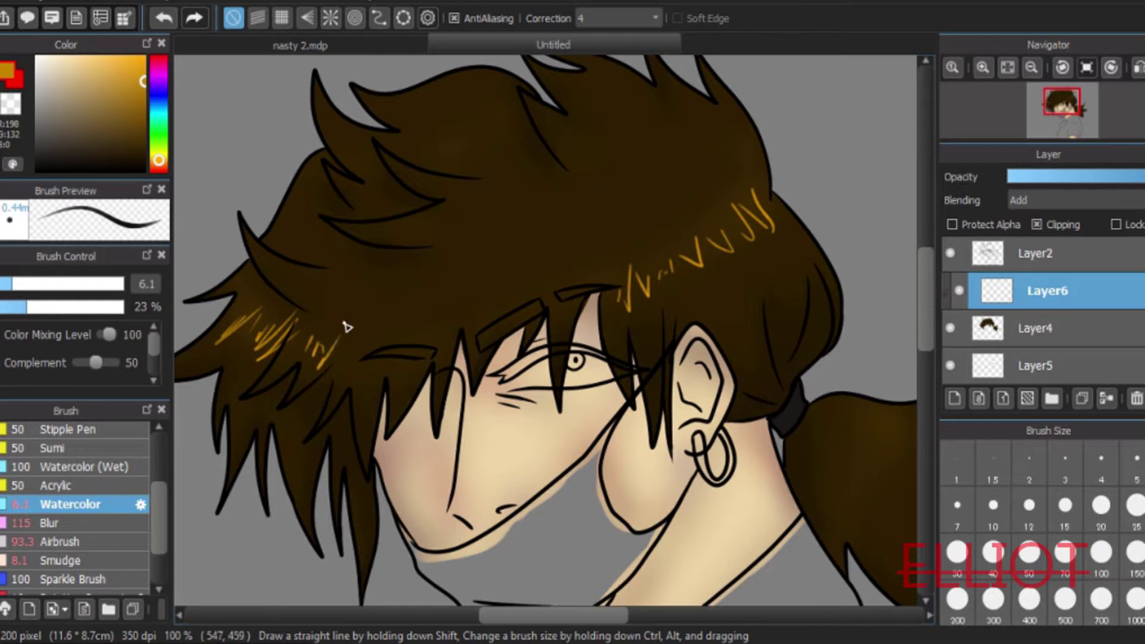
Blend the golden hair and ponytail strokes with the Blur brush at size 115 and merge their layer at reduced opacity into the hair layer
drag(924, 285, 925, 307)
mouse_move(615, 614)
mouse_down()
mouse_move(646, 615)
mouse_move(589, 613)
mouse_up()
click(1031, 68)
drag(923, 295, 922, 274)
click(76, 480)
click(80, 528)
mouse_move(331, 326)
mouse_down()
mouse_move(428, 320)
mouse_move(345, 331)
mouse_up()
drag(674, 246, 584, 307)
drag(751, 387, 716, 435)
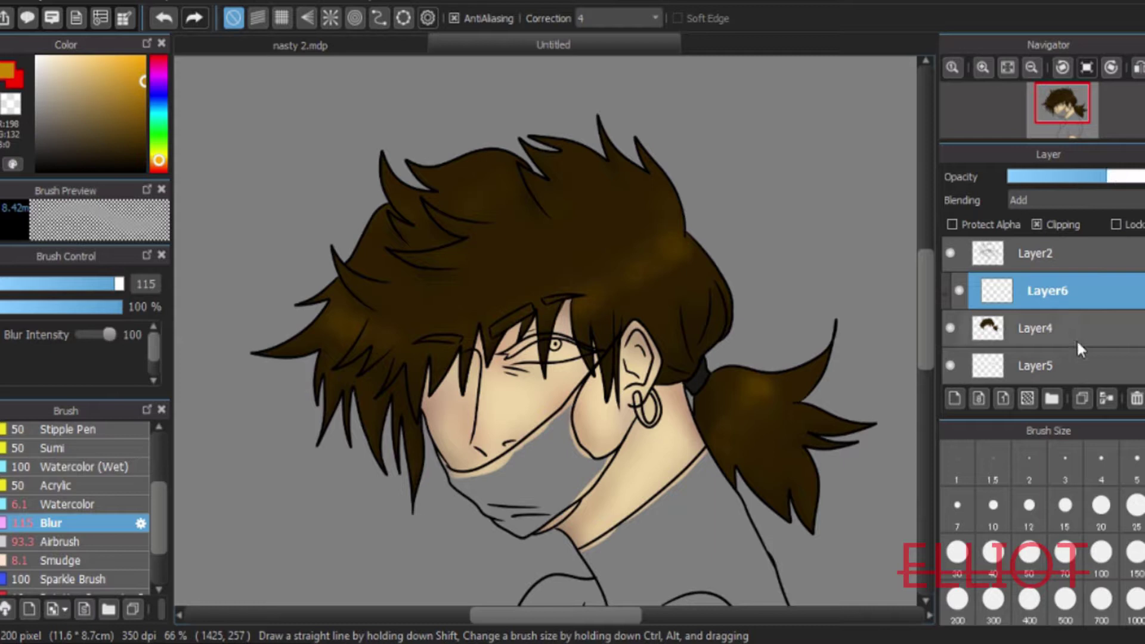
key(ctrl+e)
Airbrush dark brown shadows over the hair on a new clipped layer at size 127 and 8% opacity, and lower the layer's opacity
click(954, 398)
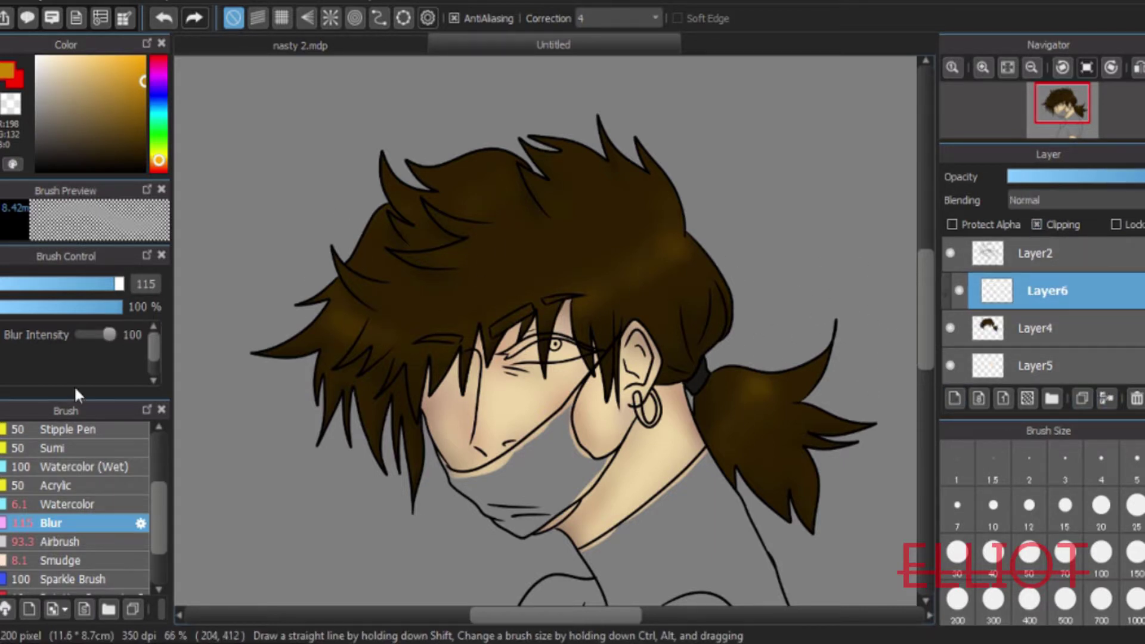
click(63, 541)
click(118, 282)
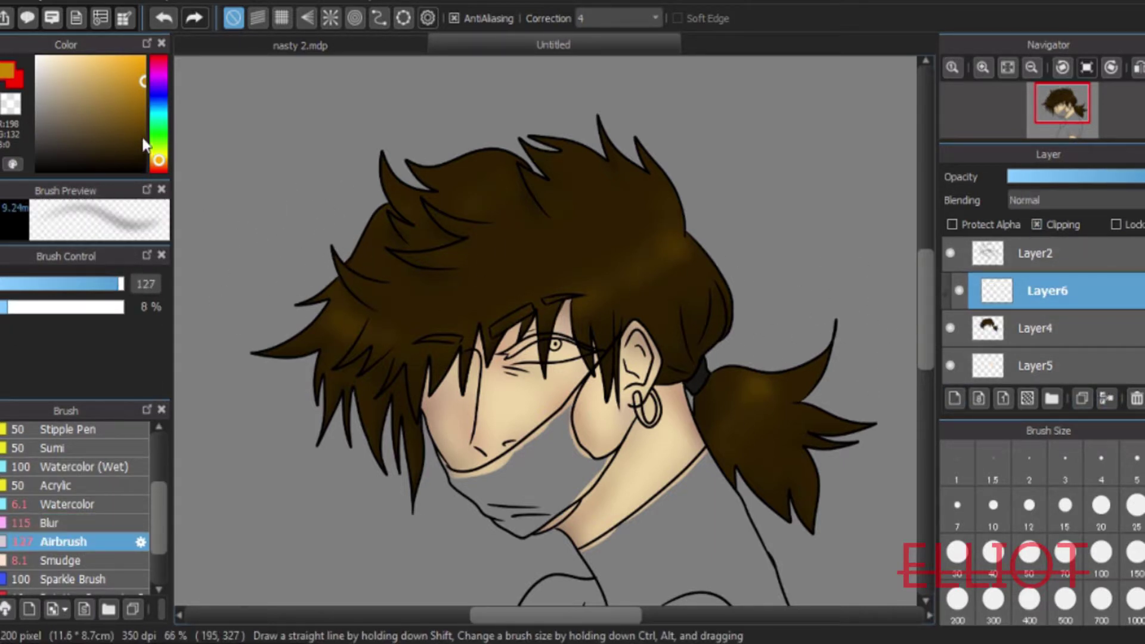
click(143, 158)
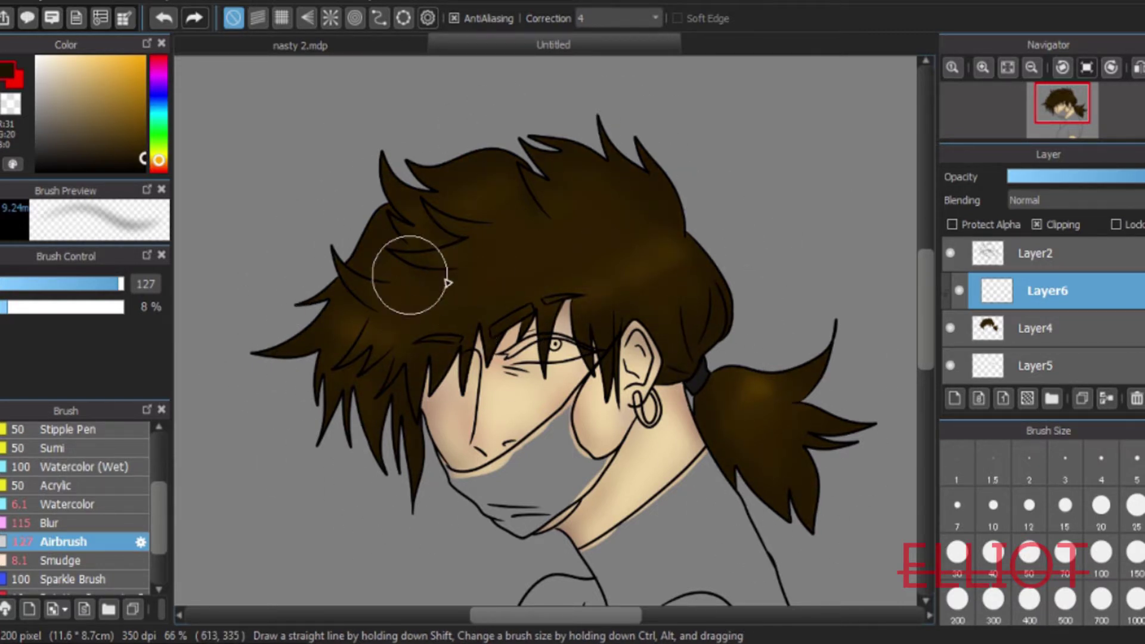
key(ctrl+v)
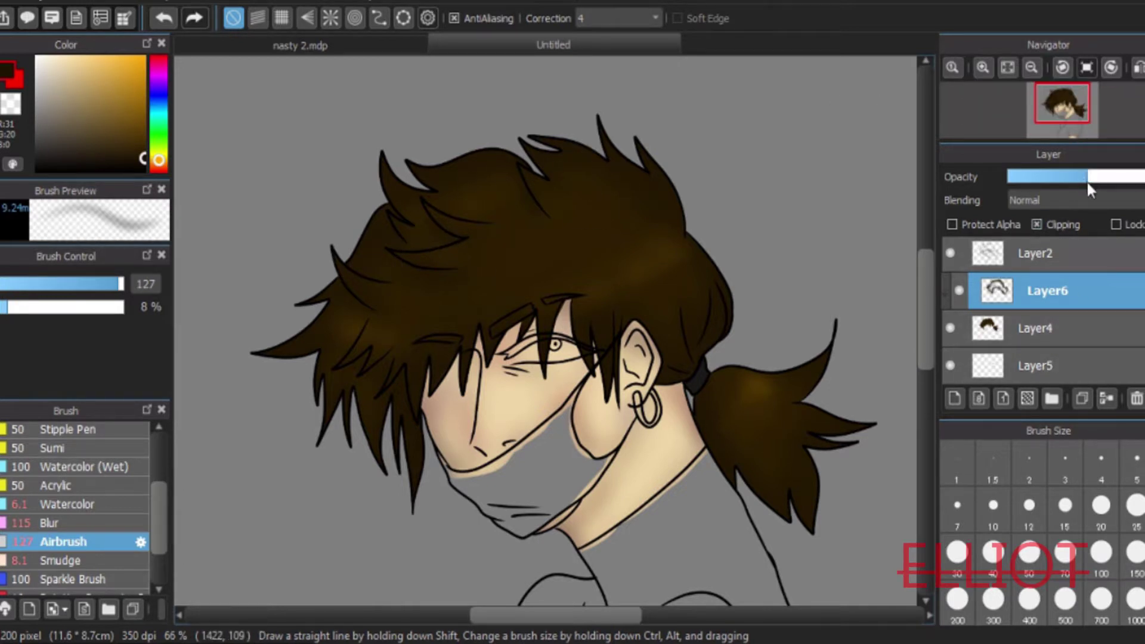
Merge the hair shadow layer down into the hair colour layer and add a new layer above it
click(1105, 398)
mouse_move(925, 310)
mouse_down()
mouse_move(925, 338)
mouse_move(931, 306)
mouse_move(928, 317)
mouse_up()
click(954, 399)
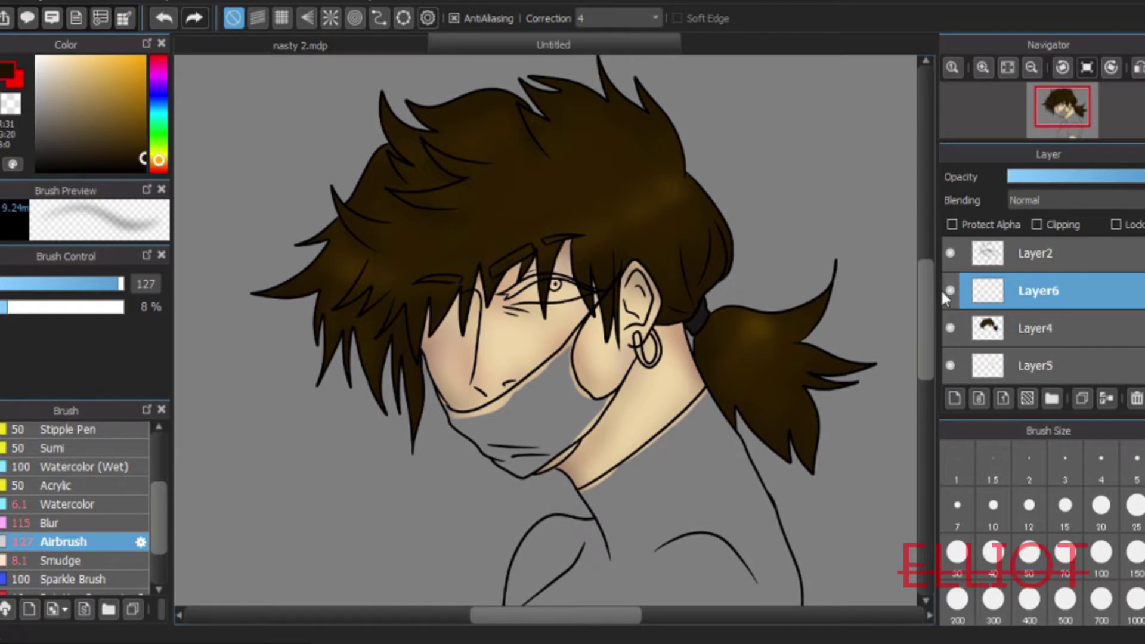
Colour the eyebrows dark brown on the new layer with the Pen brush at size 4.4 and 100% opacity
click(982, 67)
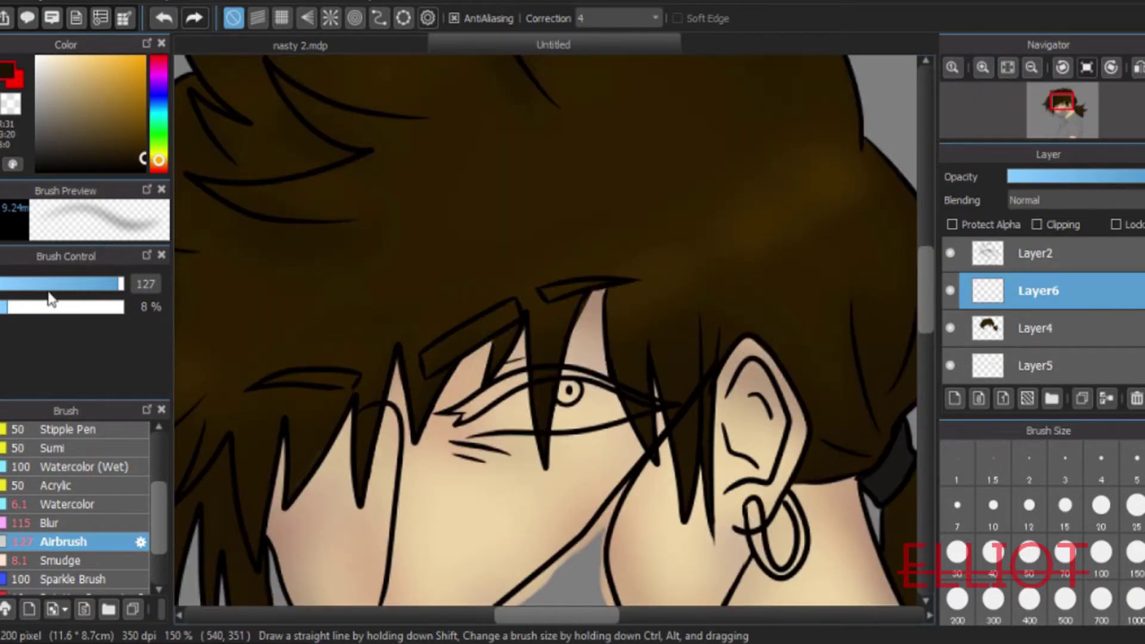
click(49, 523)
click(65, 504)
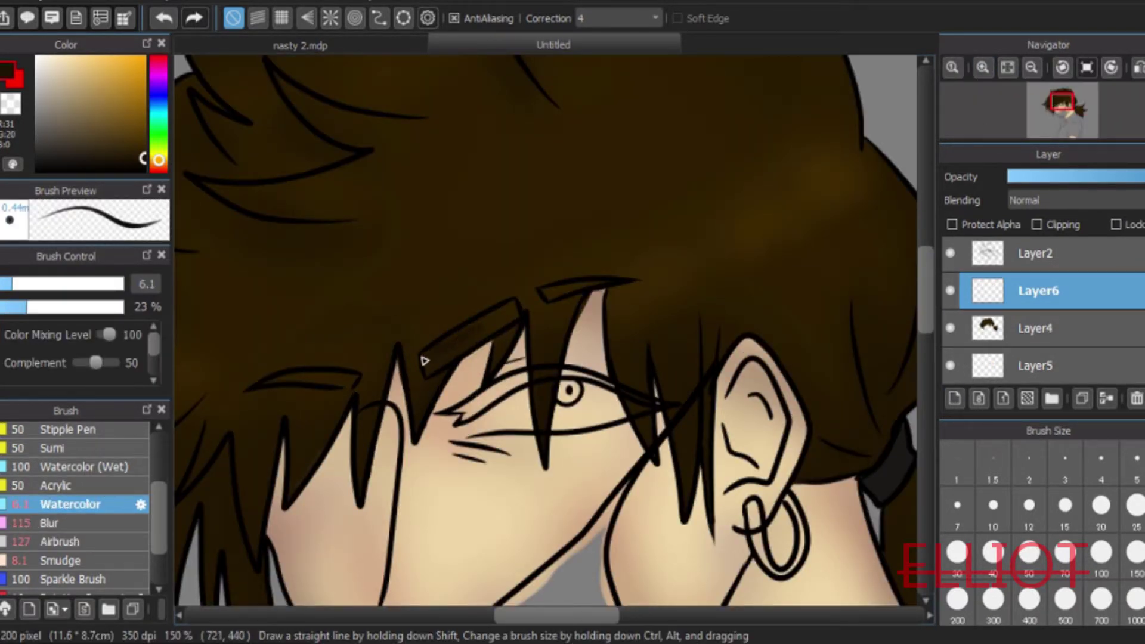
drag(97, 307, 125, 307)
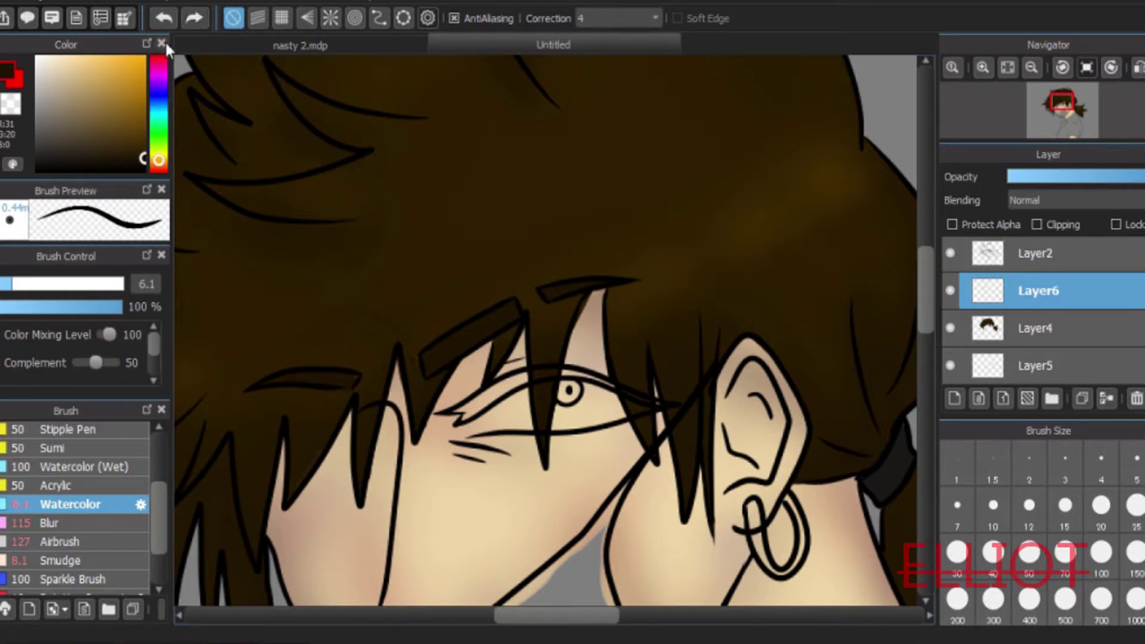
scroll(148, 431, up, 2)
click(95, 430)
click(51, 449)
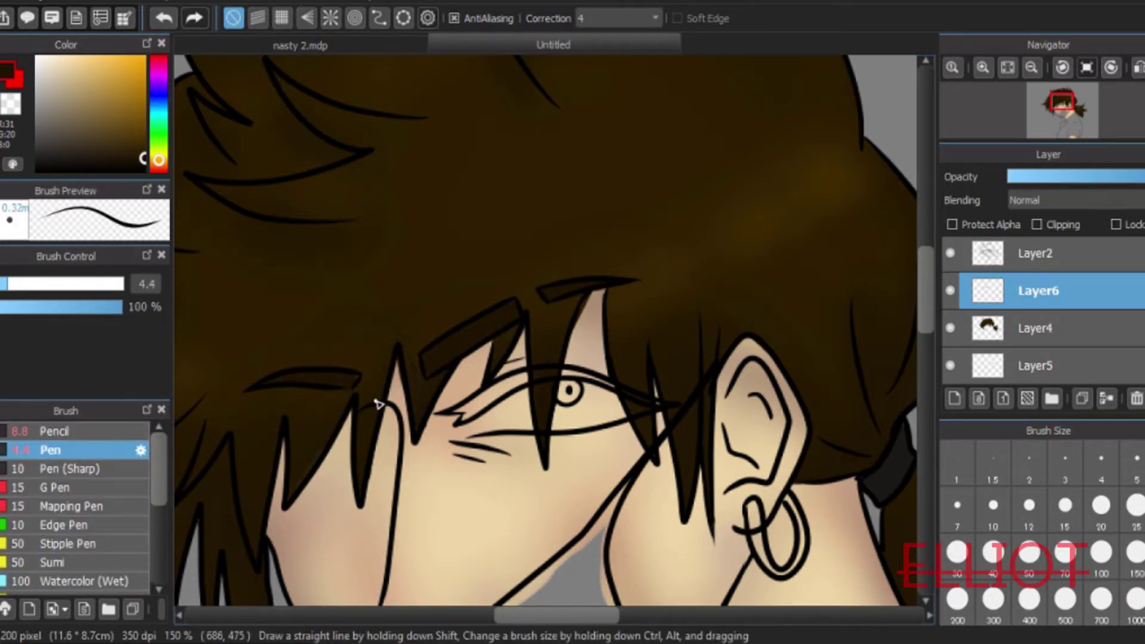
click(982, 67)
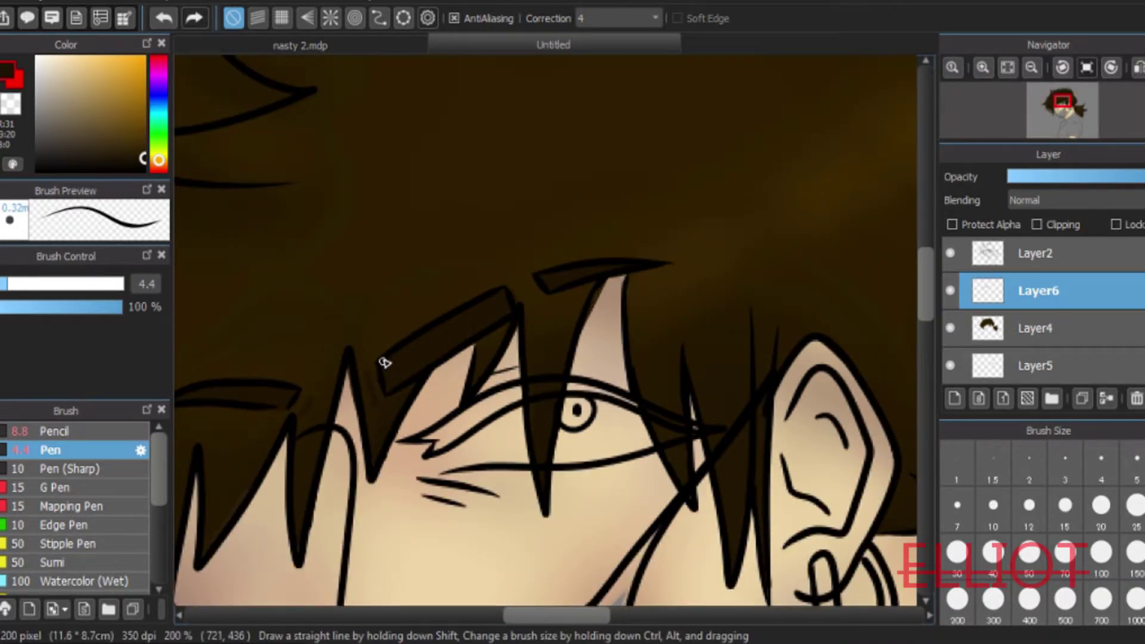
click(1031, 67)
click(1031, 67)
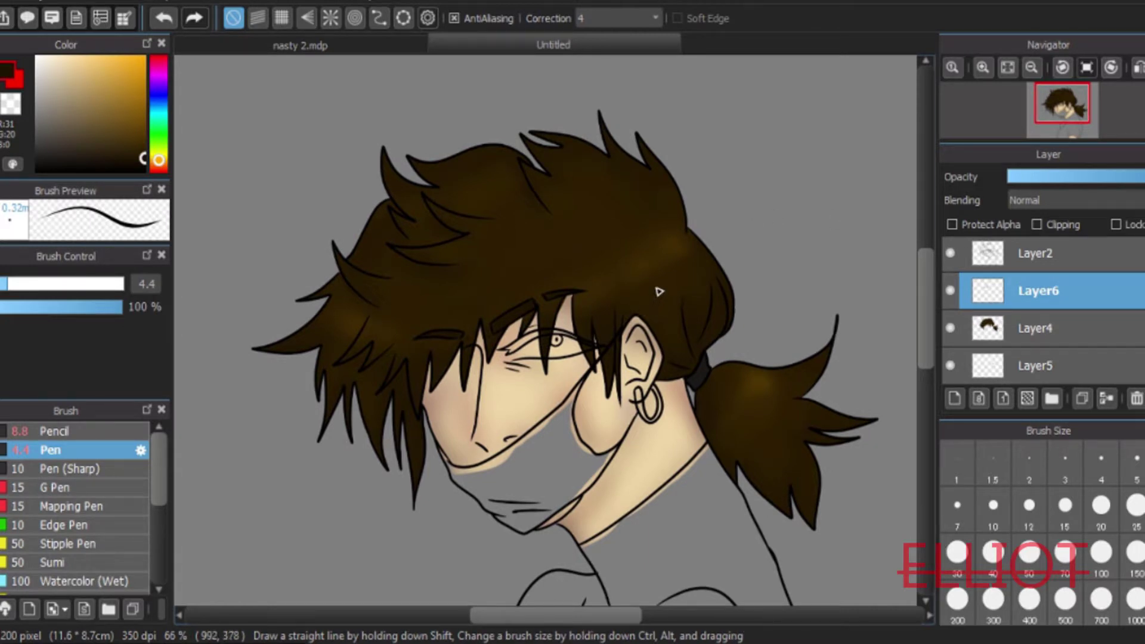
Merge the eyebrow layer down into the hair colour layer and check it by toggling the layer's visibility
click(1100, 397)
click(955, 291)
click(955, 291)
Fill the face mask with dark grey (RGB 47, 47, 47) on a new layer, keeping the skin layer hidden during the fill
click(983, 67)
click(982, 67)
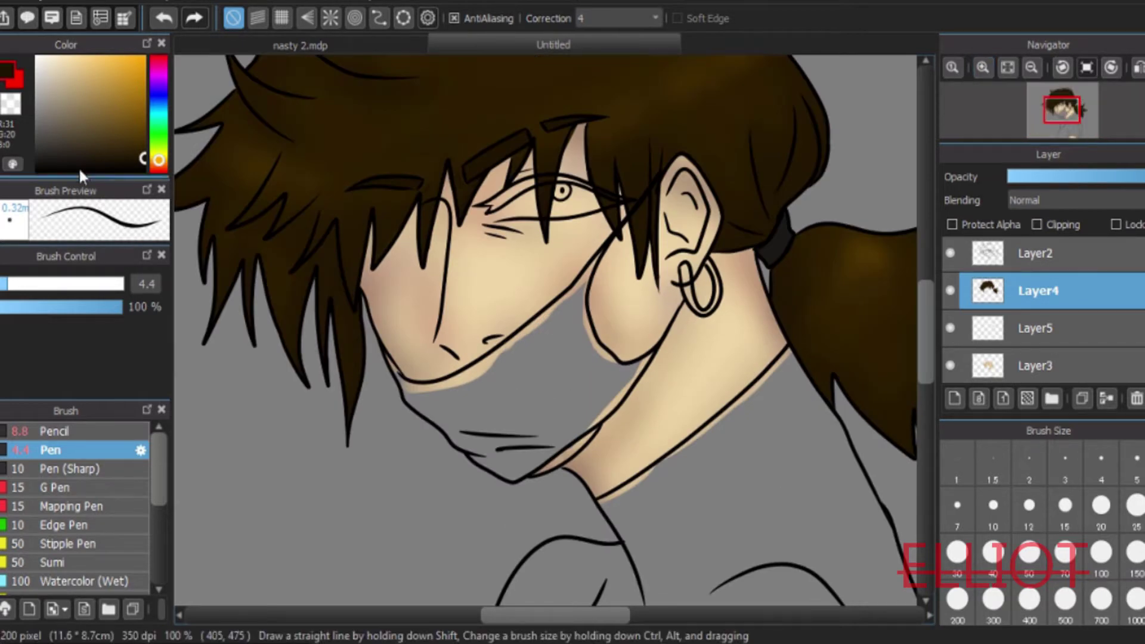
drag(30, 153, 28, 151)
click(0, 165)
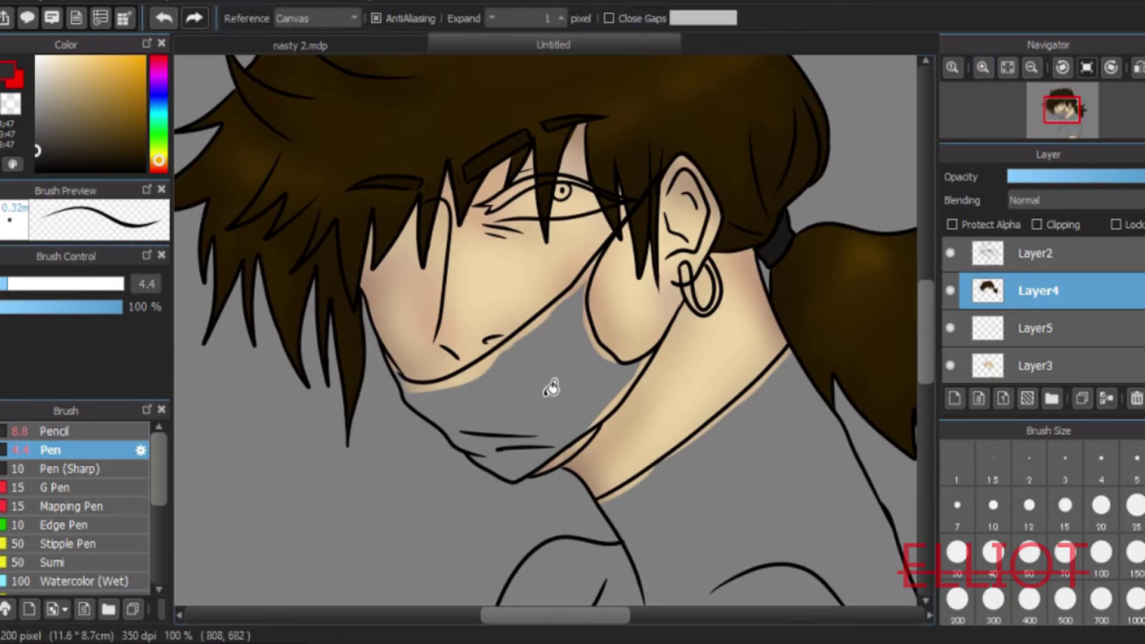
click(954, 398)
click(539, 367)
key(ctrl+z)
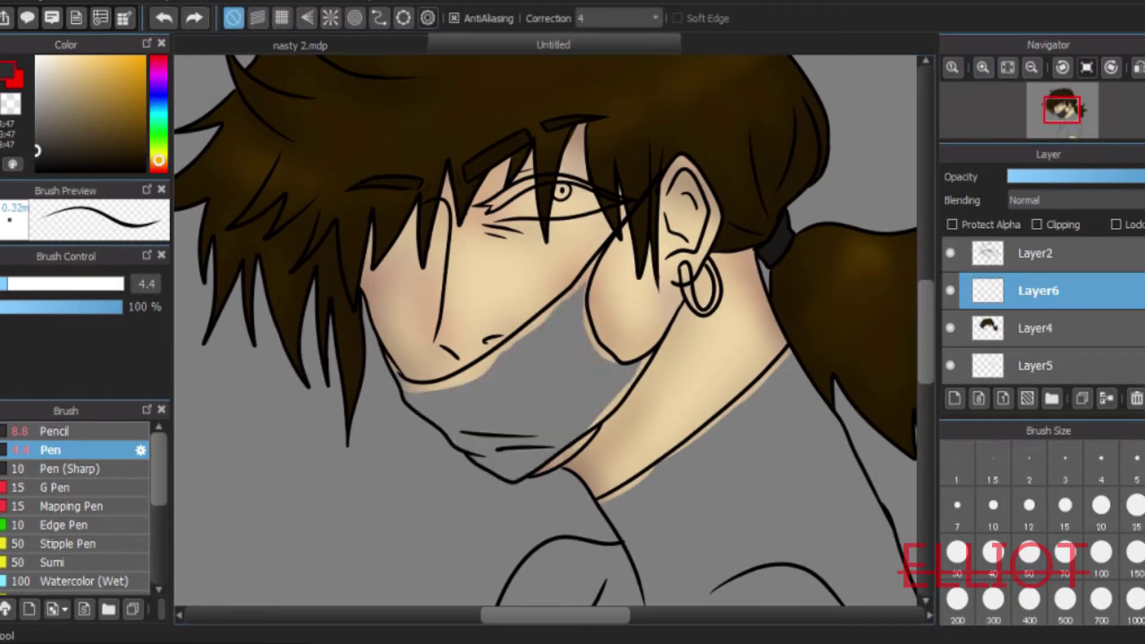
scroll(950, 361, down, 1)
key(ctrl+y)
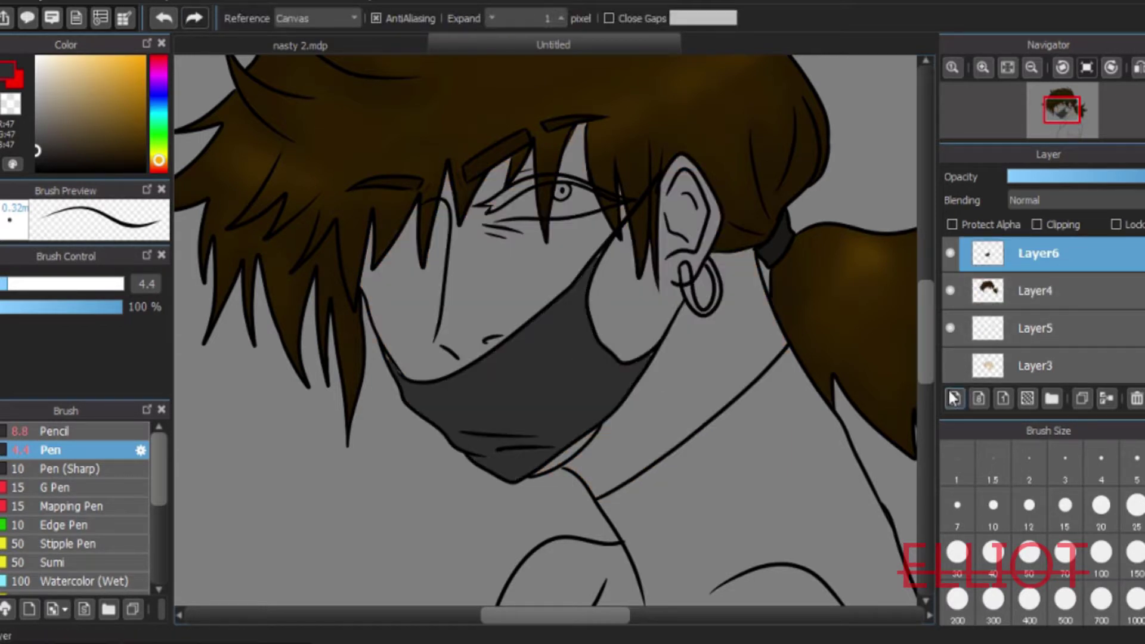
scroll(1028, 308, up, 1)
Try near-black shadow strokes on the mask's folds and edges with the Watercolor brush at size 6.1 and 100% opacity, and undo them
click(983, 69)
key(b)
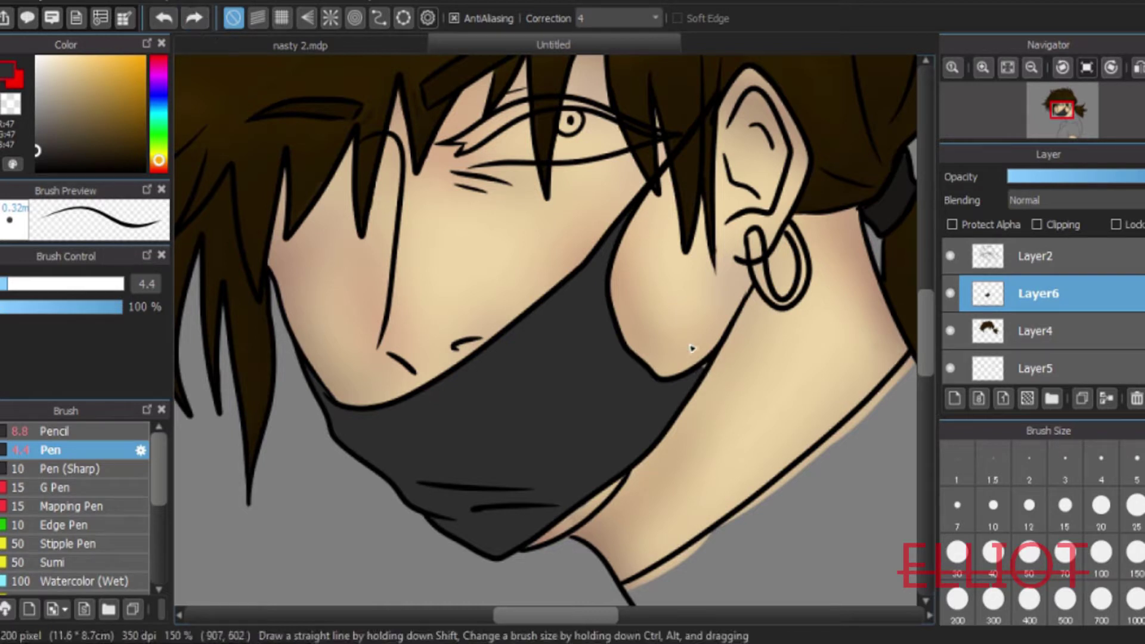
mouse_move(925, 326)
mouse_down()
mouse_move(925, 306)
mouse_move(924, 339)
mouse_up()
scroll(134, 467, down, 3)
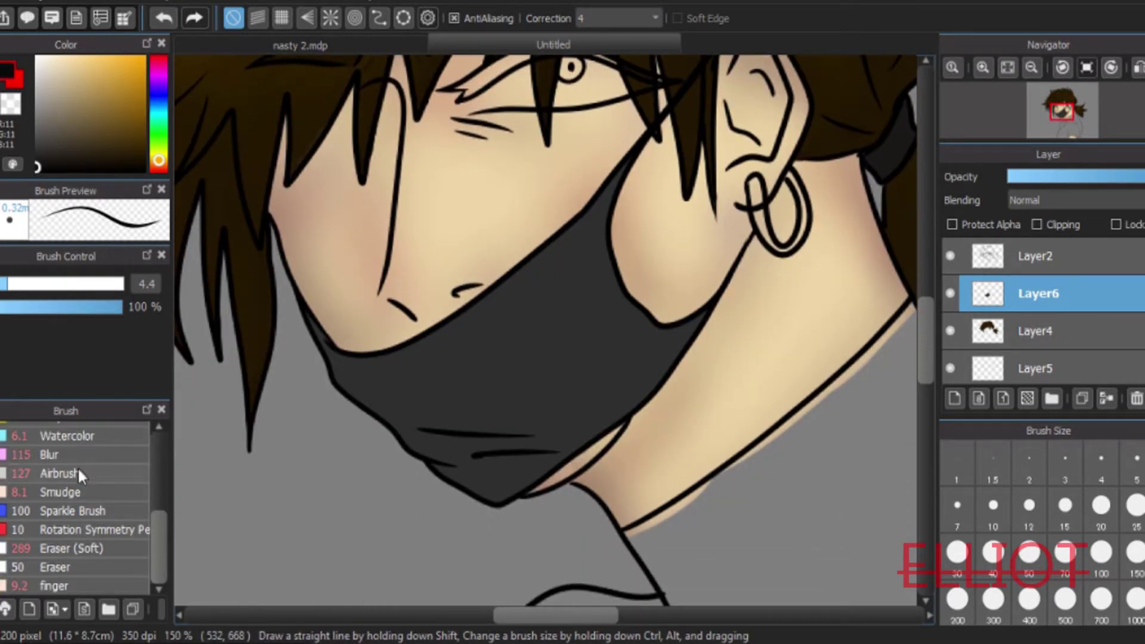
click(70, 436)
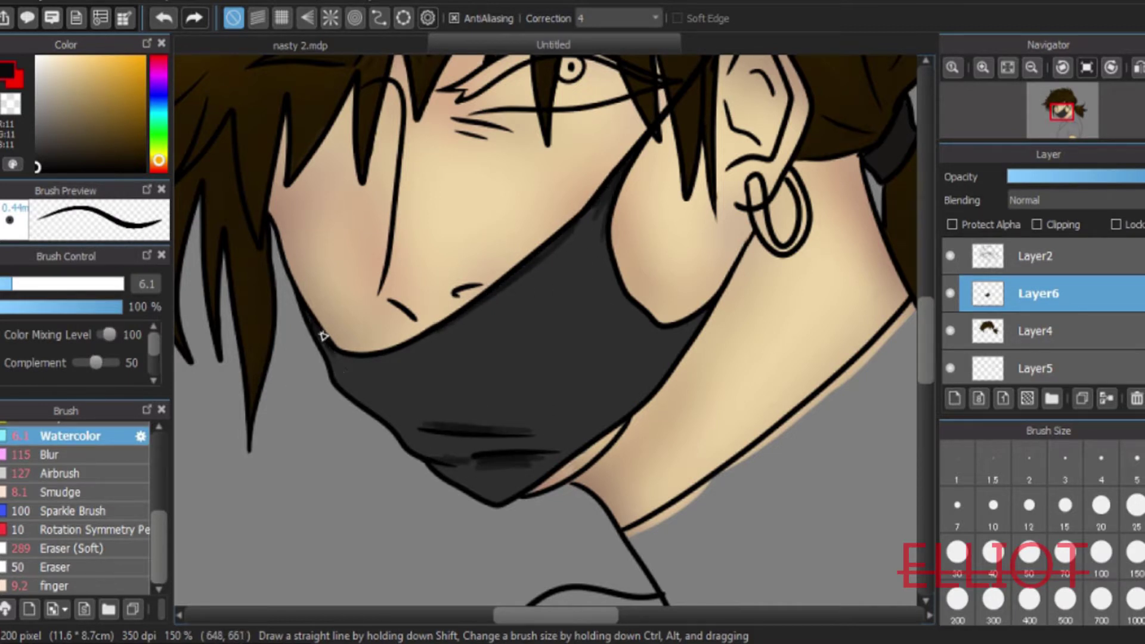
click(164, 20)
click(168, 21)
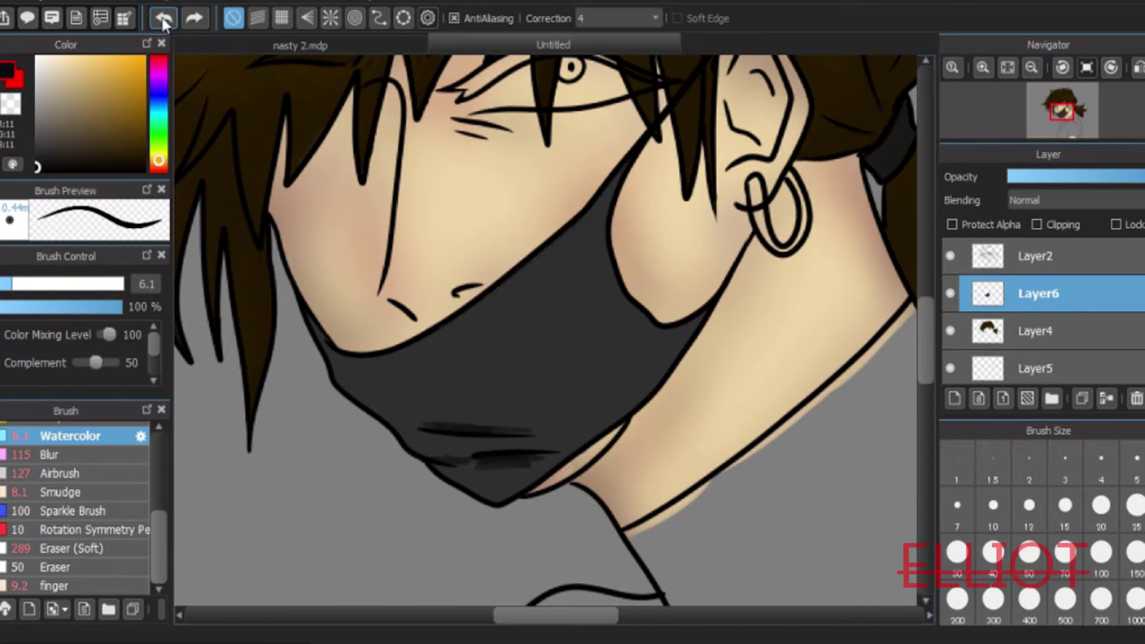
Paint near-black shadow strokes along the mask's edges around the cheek on a new layer clipped to the mask layer
click(1036, 225)
mouse_move(620, 173)
mouse_down()
mouse_move(648, 317)
mouse_move(678, 344)
mouse_up()
scroll(1051, 343, down, 2)
click(1050, 365)
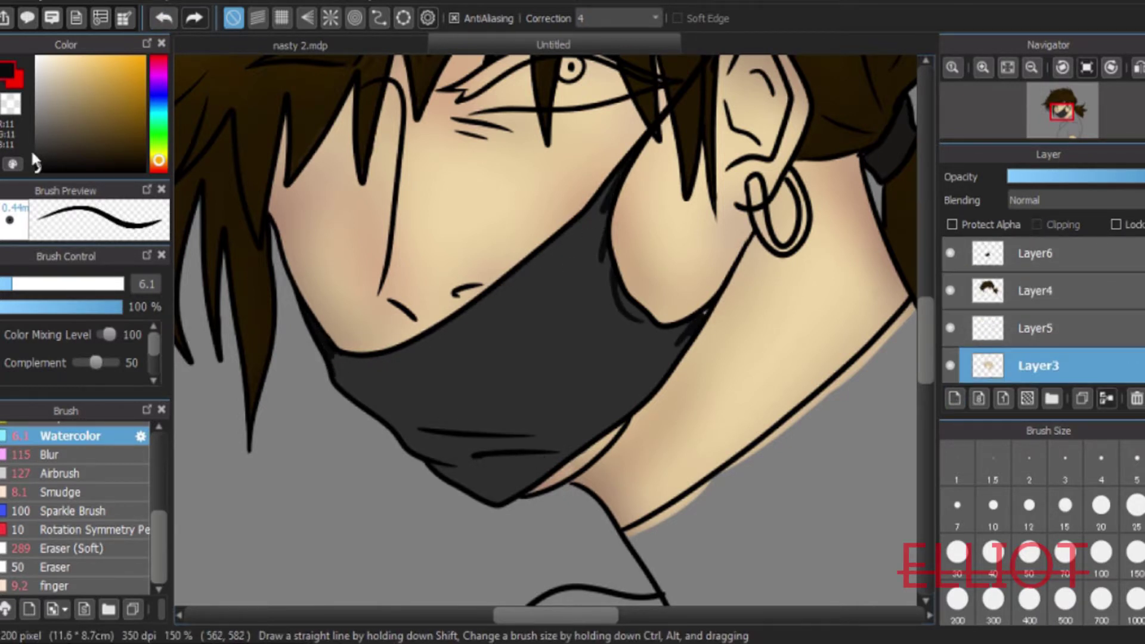
key(e)
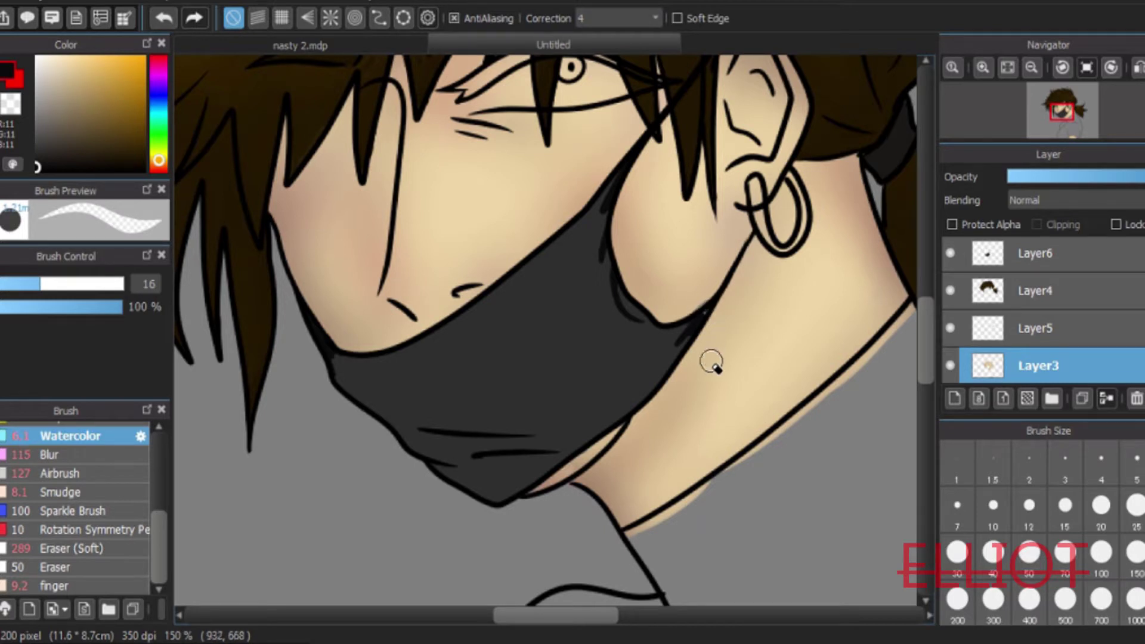
scroll(1056, 307, up, 2)
click(1056, 306)
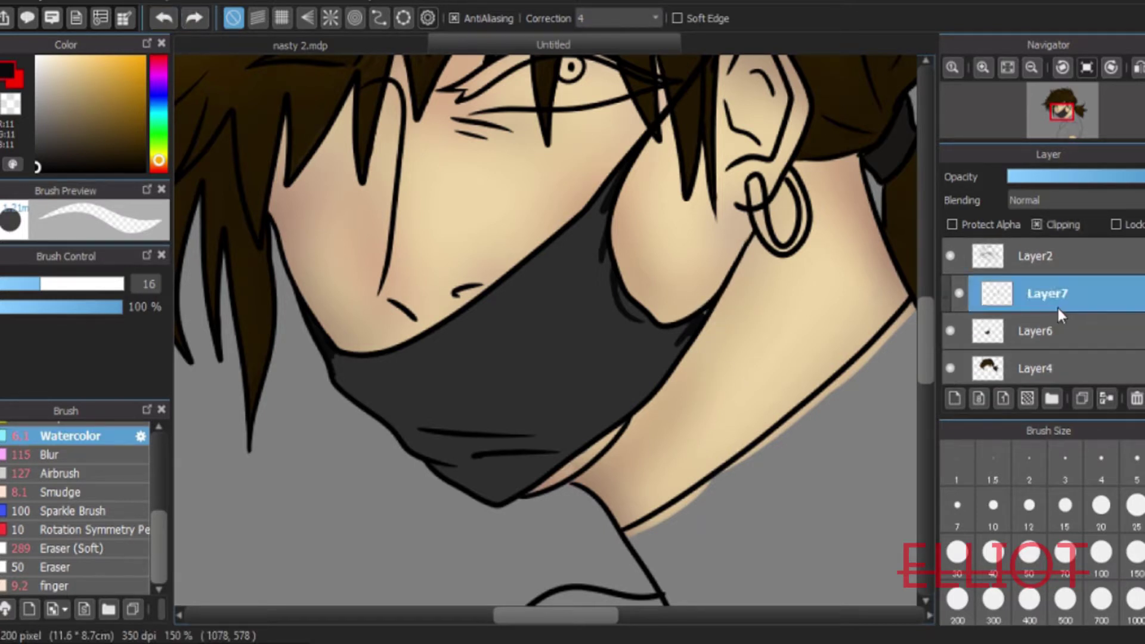
Examine the mask's edges and shadow strokes up close, hiding and showing the mask layer
key(b)
drag(597, 615, 626, 615)
click(1033, 69)
click(1033, 69)
click(982, 68)
click(982, 68)
click(982, 68)
click(982, 68)
click(982, 68)
click(951, 332)
click(950, 331)
Try painting the lower fold shadows directly on the mask's base layer, and undo the strokes
click(1032, 334)
click(1031, 67)
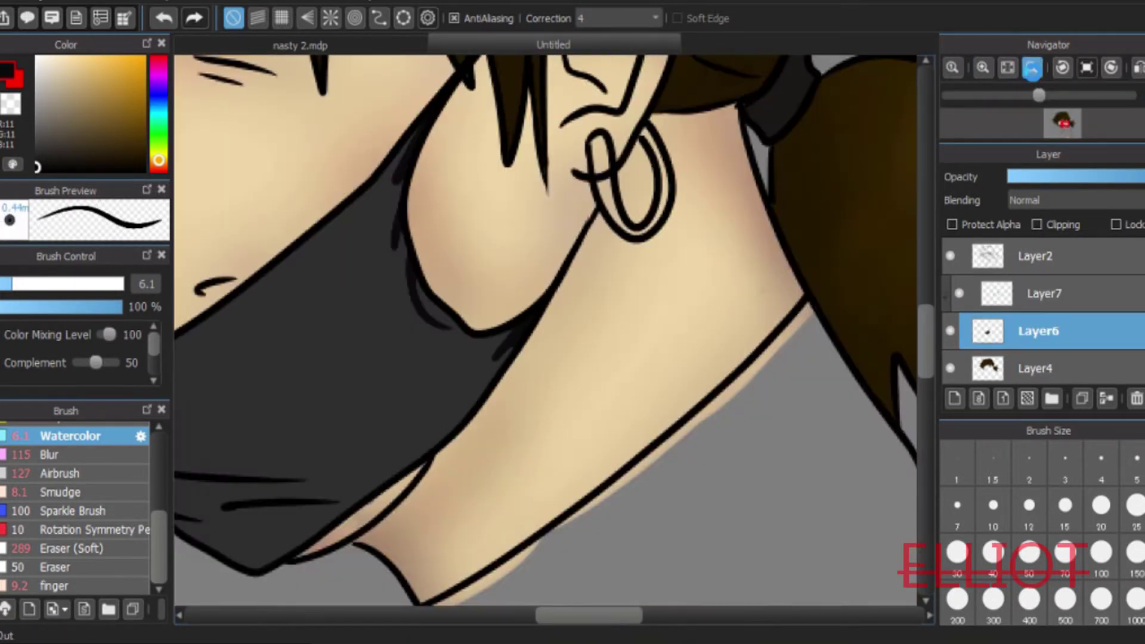
click(1030, 67)
click(983, 67)
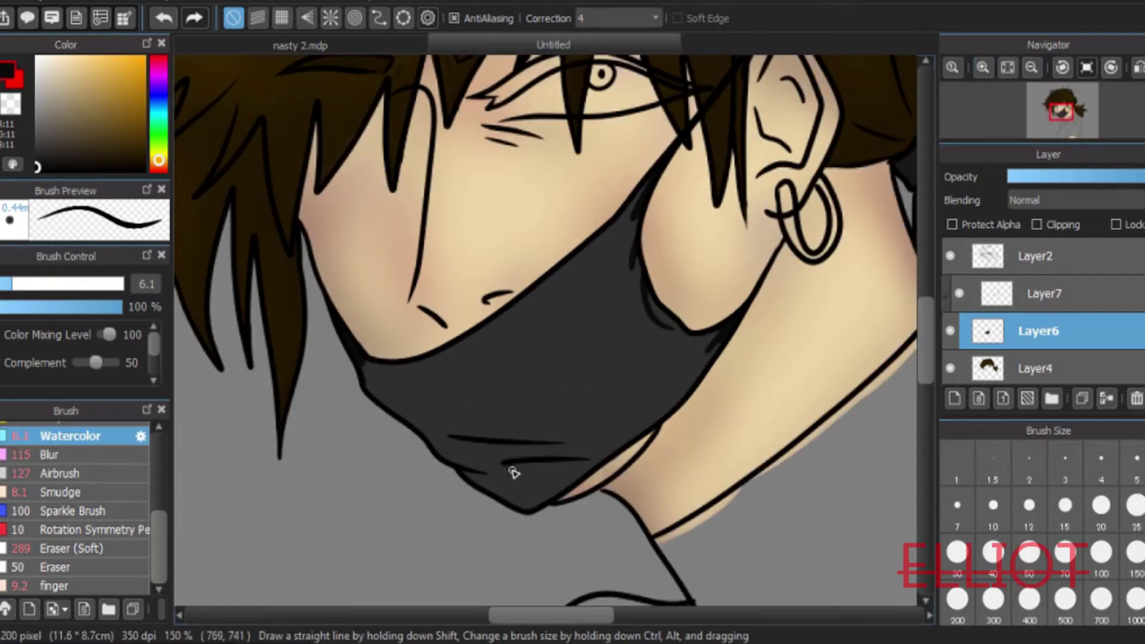
click(1050, 288)
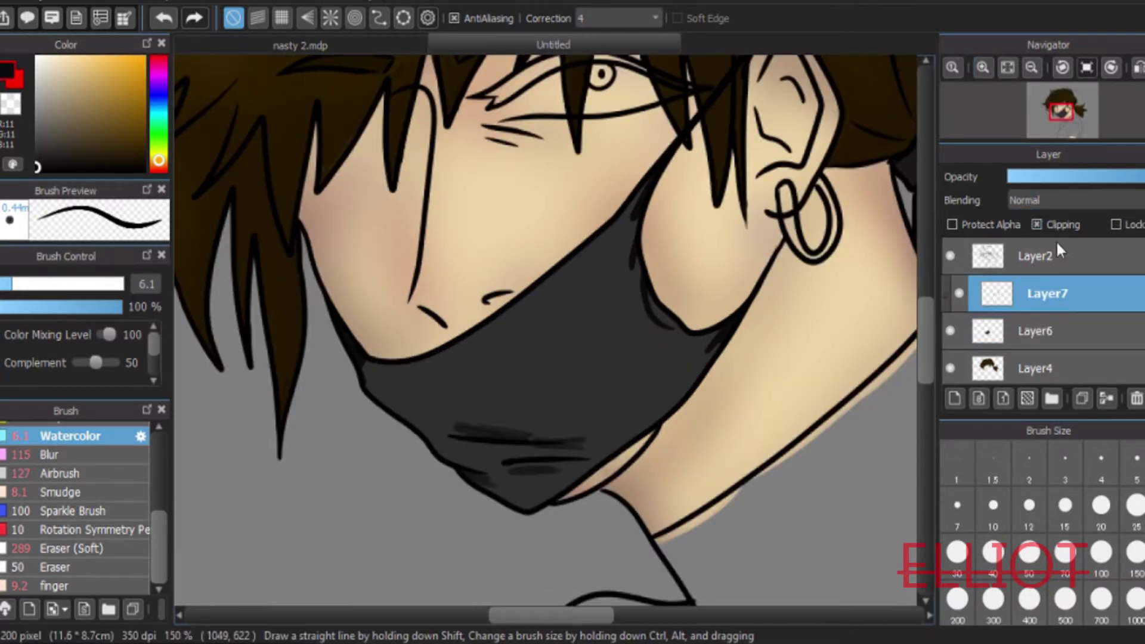
click(985, 335)
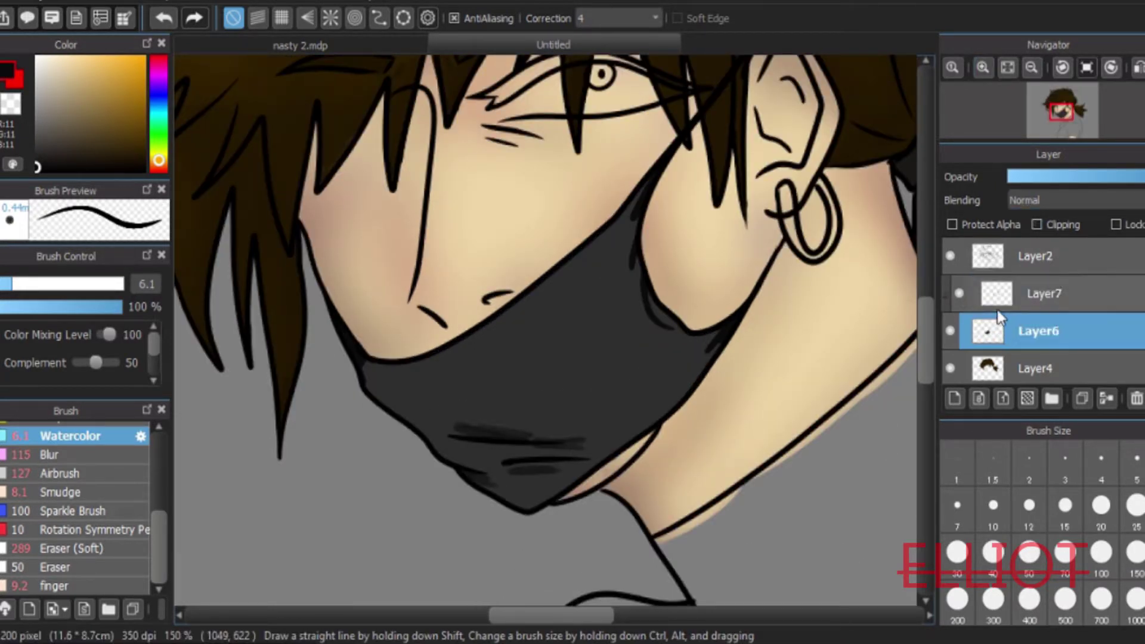
click(167, 18)
Paint near-black strokes along the mask's lower folds on the clipped layer and blend the shadows with the Blur brush at size 115
click(1044, 294)
drag(463, 432, 570, 435)
drag(526, 473, 543, 474)
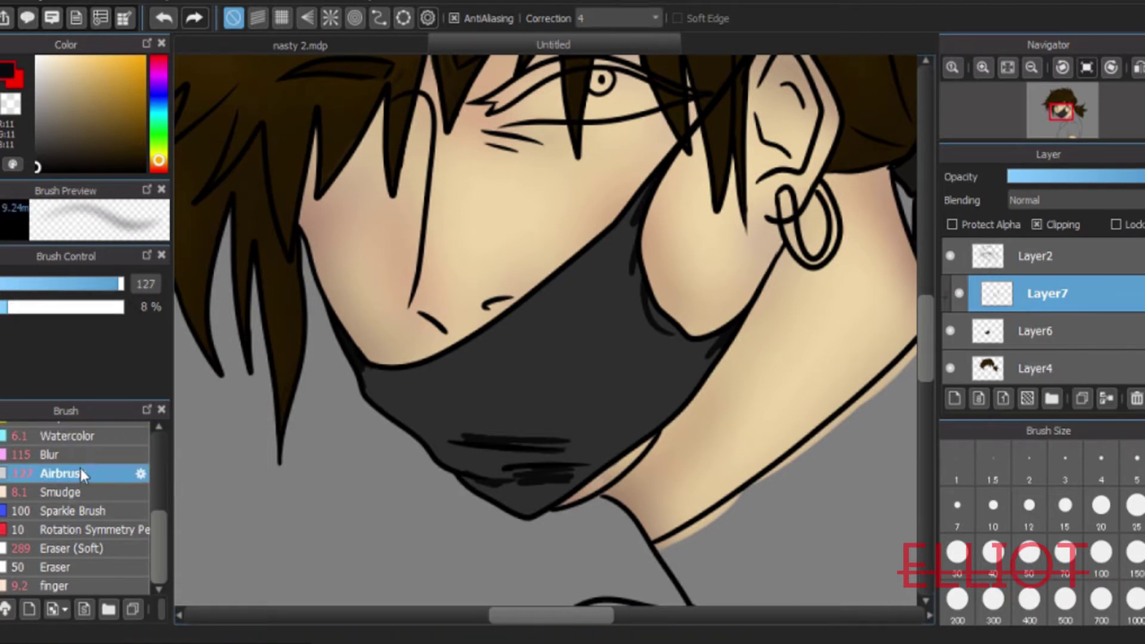
click(74, 454)
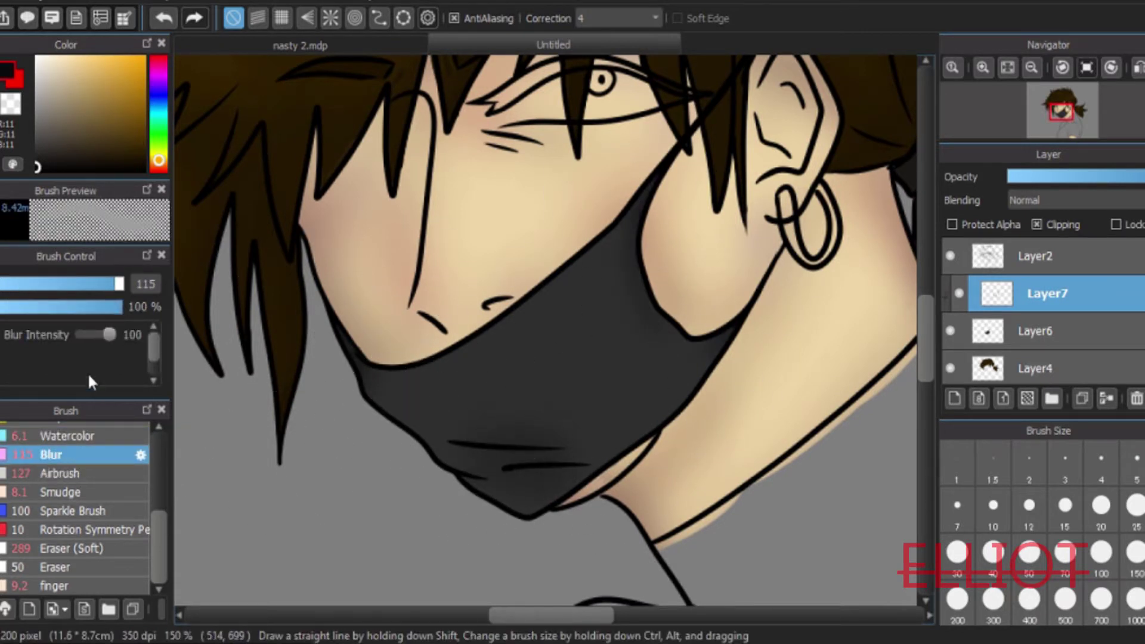
Airbrush near-black shading onto the mask at size 127 and 8% opacity, and merge its layer at reduced opacity into the mask layer
click(77, 472)
drag(481, 497, 561, 480)
click(1076, 178)
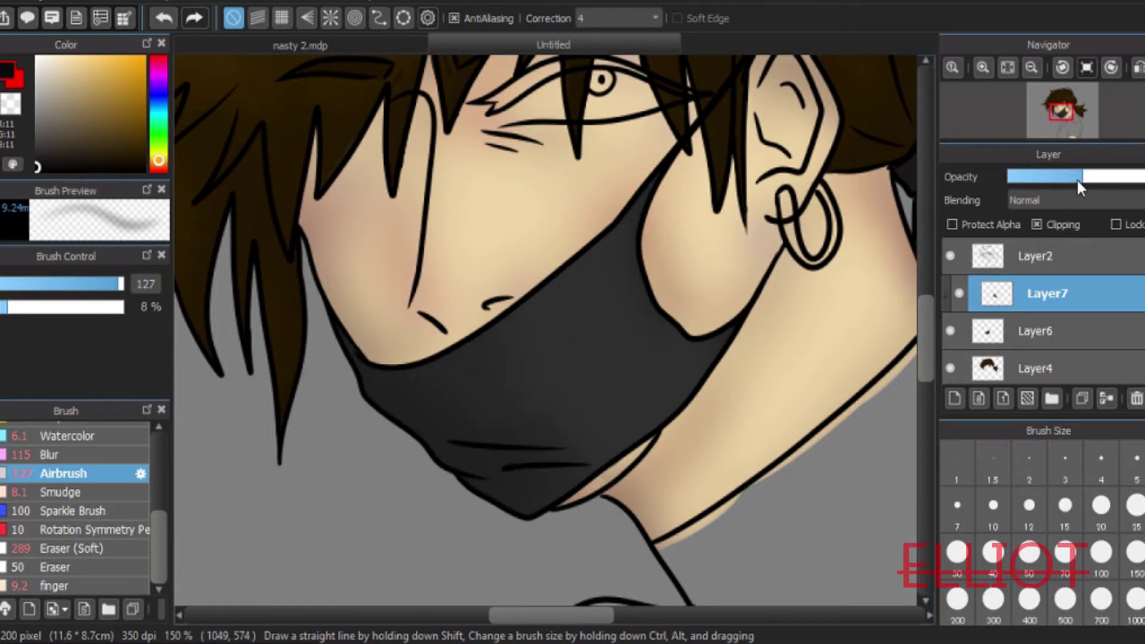
click(1107, 398)
Examine the shaded mask and the overall drawing at several zoom levels
click(1031, 68)
click(1031, 68)
click(1031, 68)
click(984, 68)
click(983, 68)
click(983, 68)
click(984, 68)
click(1031, 67)
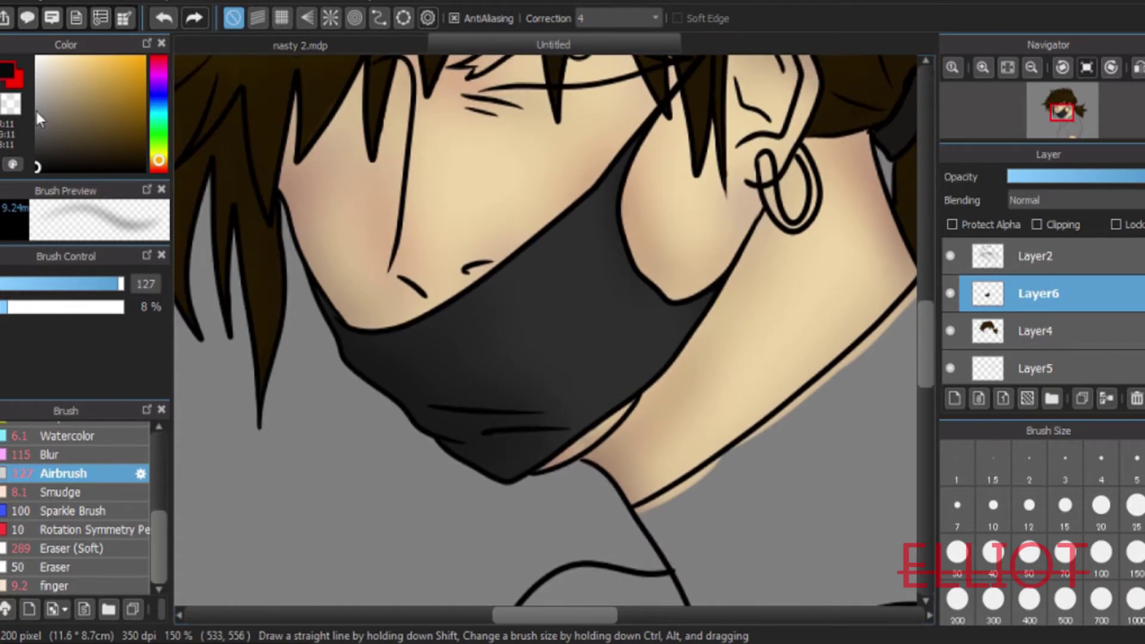
Sample the mask's dark grey and add a new layer clipped to the mask layer for a gradient
click(18, 84)
click(1, 509)
click(429, 345)
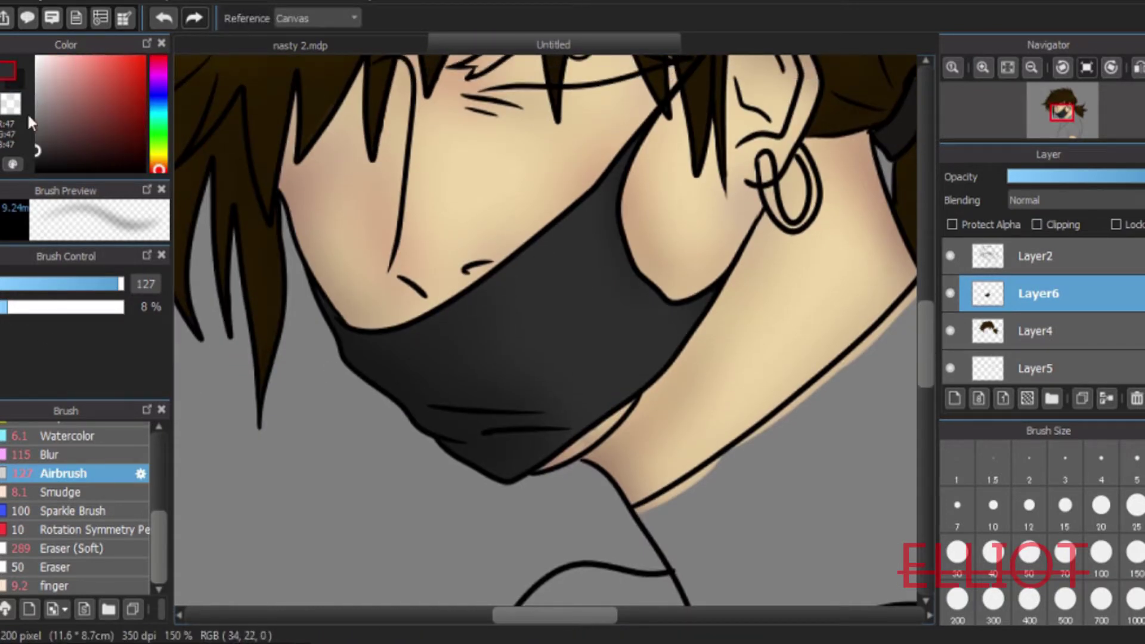
click(954, 398)
click(1037, 225)
click(2, 307)
Try linear gradients across the mask, also with other layer blending modes, undo them and return the blending to Normal
drag(361, 386, 685, 274)
click(165, 19)
drag(282, 444, 864, 236)
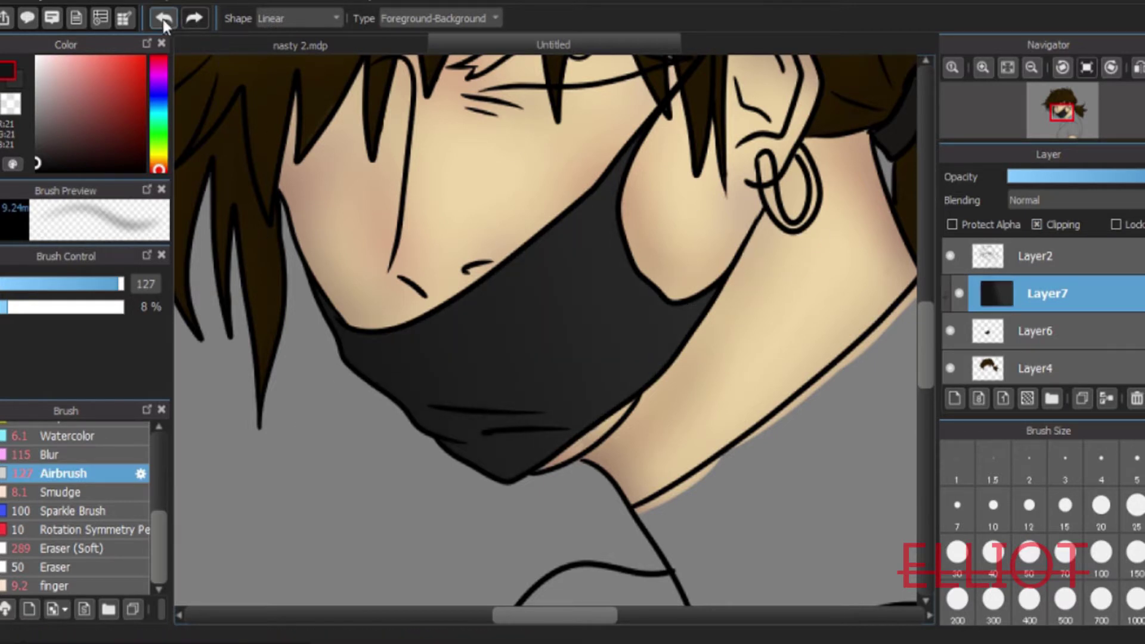
click(165, 19)
click(1071, 201)
click(1033, 363)
click(1073, 200)
click(1065, 351)
drag(351, 399, 715, 274)
click(164, 18)
click(1088, 201)
click(1092, 218)
Lay a linear dark grey gradient across the mask and merge its layer at reduced opacity into the mask layer
drag(260, 461, 721, 287)
drag(388, 408, 699, 292)
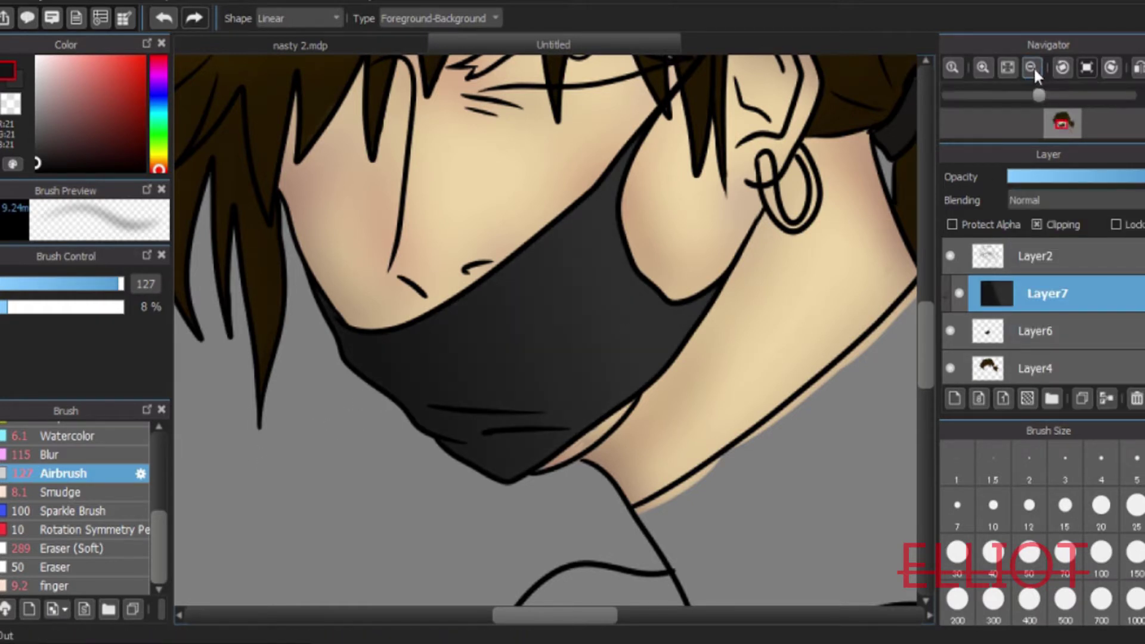
click(1032, 66)
click(1033, 66)
click(1032, 66)
click(1032, 67)
click(984, 66)
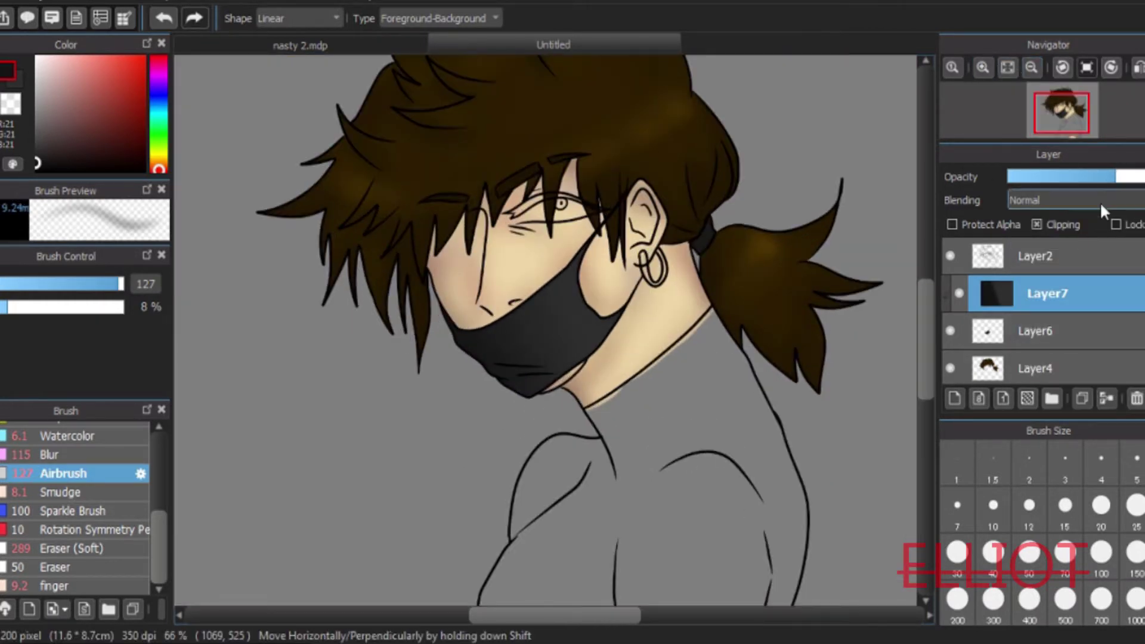
click(1106, 399)
Fill the eyeball with grey (RGB 164) on a new layer using the Watercolor brush, and move that layer below the hair layer
scroll(922, 295, up, 3)
mouse_move(920, 304)
mouse_down()
mouse_move(932, 369)
mouse_move(930, 298)
mouse_up()
click(984, 67)
click(985, 67)
click(985, 67)
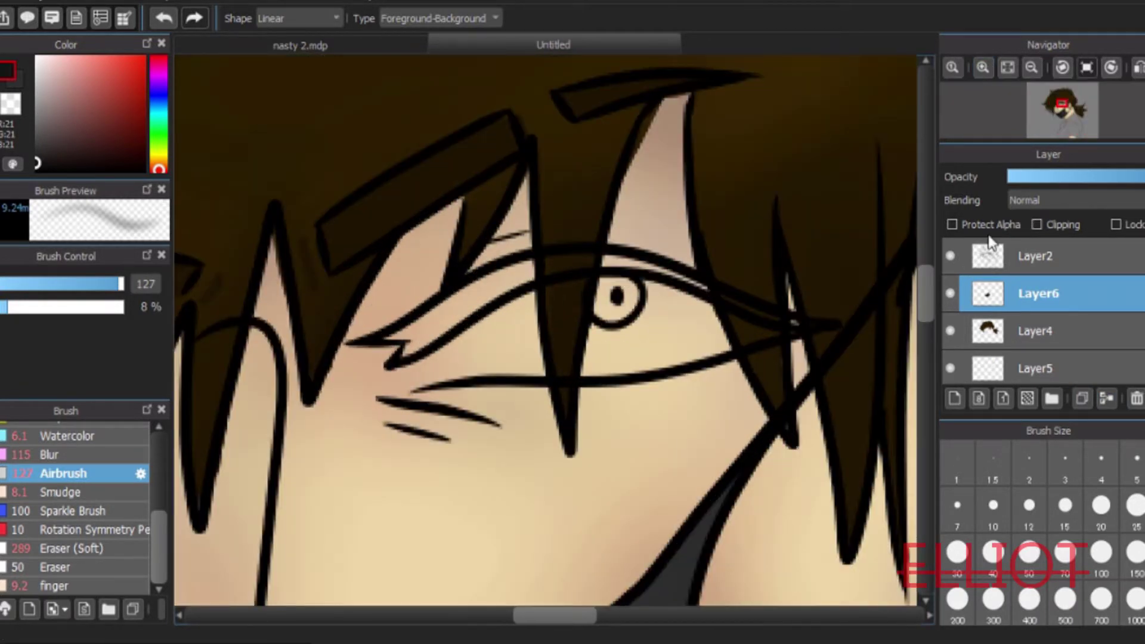
drag(571, 614, 575, 614)
click(952, 401)
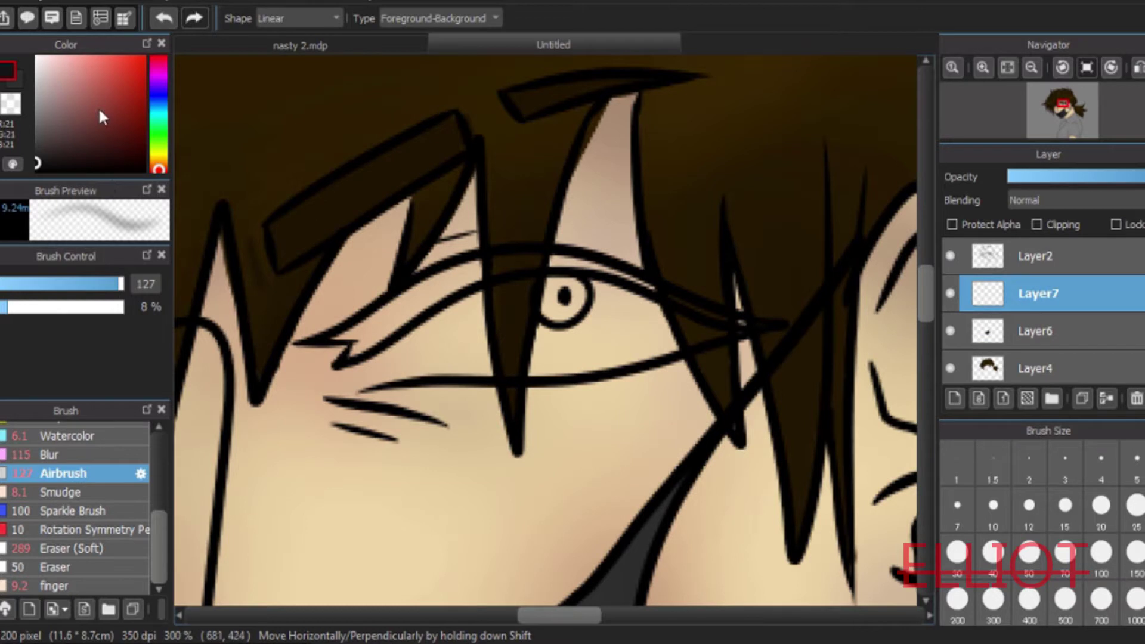
click(37, 96)
click(77, 473)
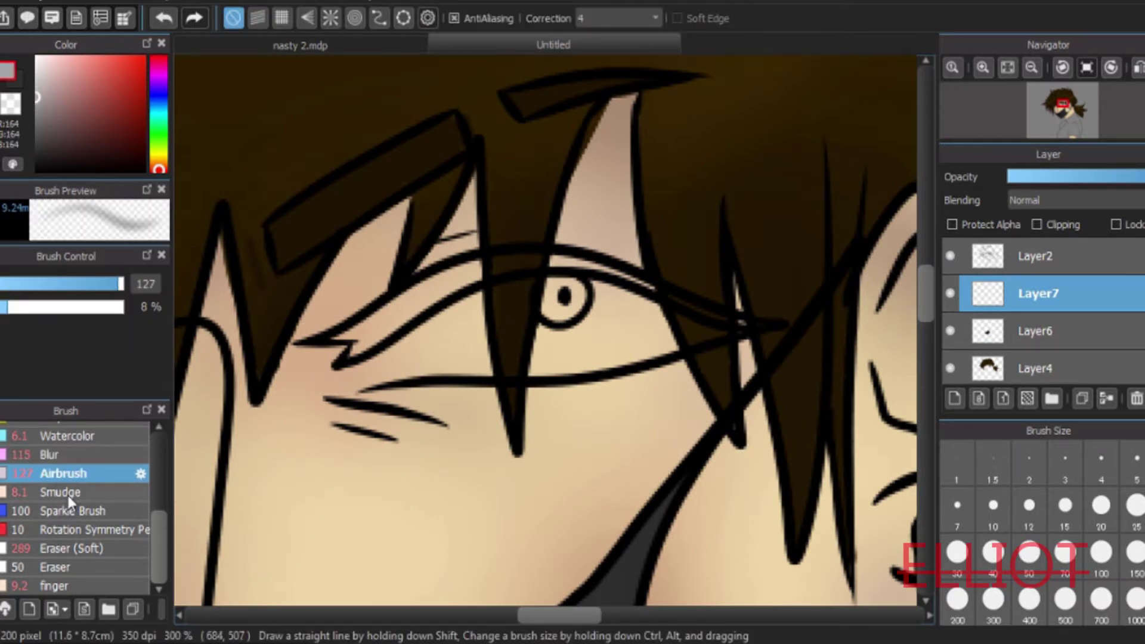
click(65, 436)
mouse_move(382, 357)
mouse_down()
mouse_move(434, 314)
mouse_move(401, 372)
mouse_move(519, 295)
mouse_move(506, 322)
mouse_move(567, 367)
mouse_move(692, 332)
mouse_move(633, 316)
mouse_up()
drag(1073, 292, 1076, 388)
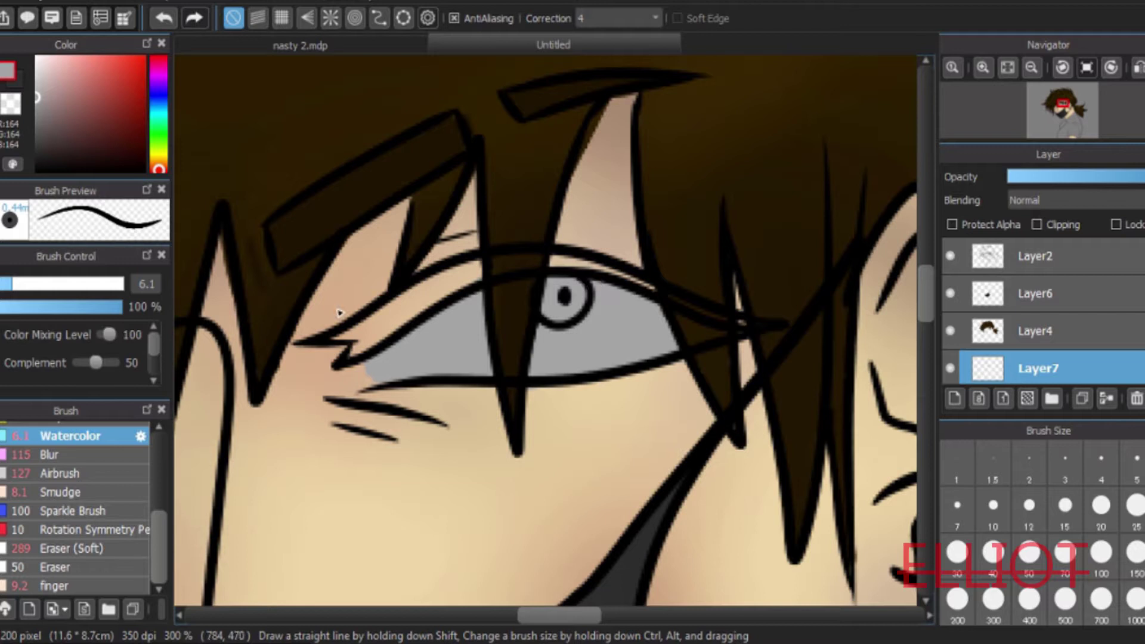
Paint white strokes across the grey eyeball and pinkish red (RGB 196, 101, 101) along its upper edge and inner corner
mouse_move(440, 341)
mouse_down()
mouse_move(490, 363)
mouse_move(439, 336)
mouse_move(577, 361)
mouse_move(565, 360)
mouse_move(594, 324)
mouse_move(662, 343)
mouse_up()
mouse_move(446, 307)
mouse_down()
mouse_move(450, 365)
mouse_move(616, 360)
mouse_move(626, 339)
mouse_move(611, 361)
mouse_up()
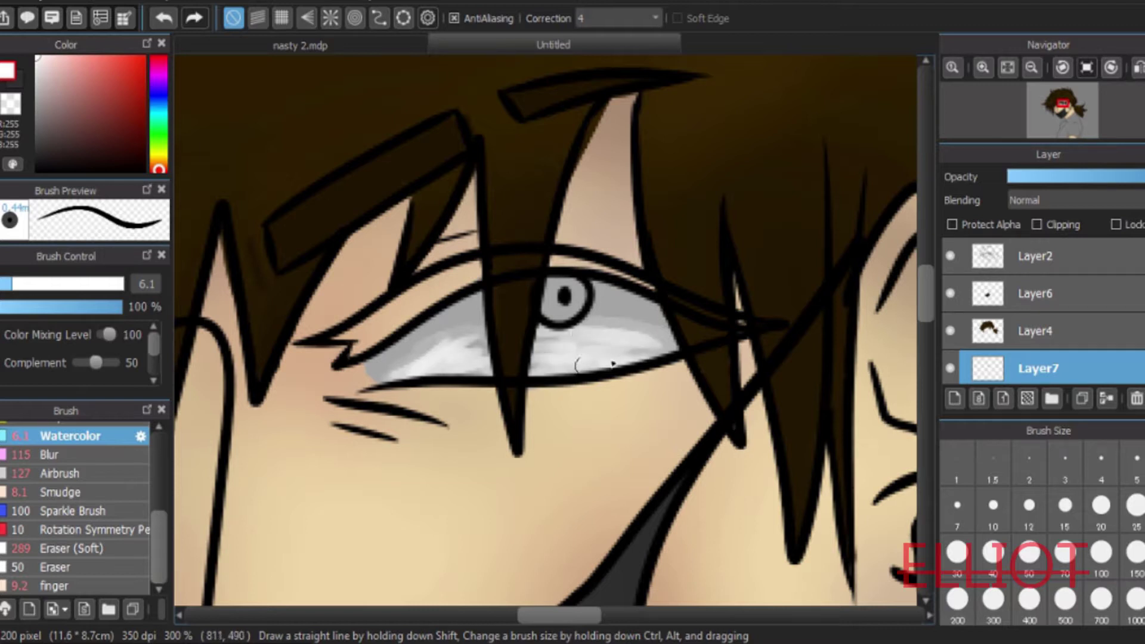
click(982, 67)
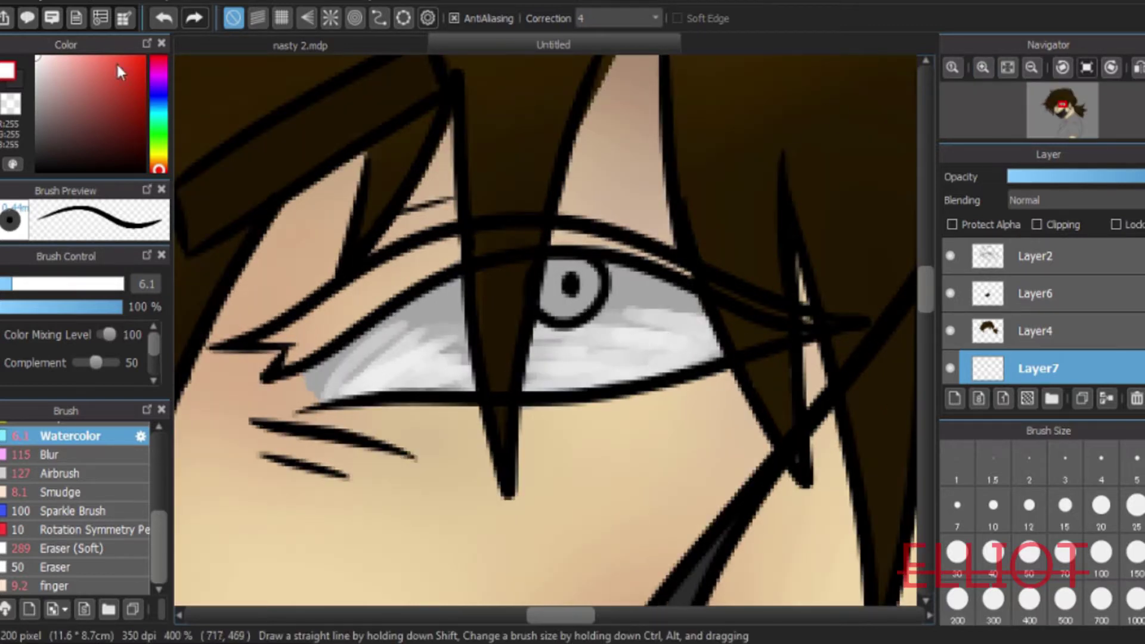
click(97, 57)
mouse_move(352, 354)
mouse_down()
mouse_move(306, 365)
mouse_move(594, 271)
mouse_move(695, 313)
mouse_up()
mouse_move(309, 395)
mouse_down()
mouse_move(279, 379)
mouse_move(336, 374)
mouse_up()
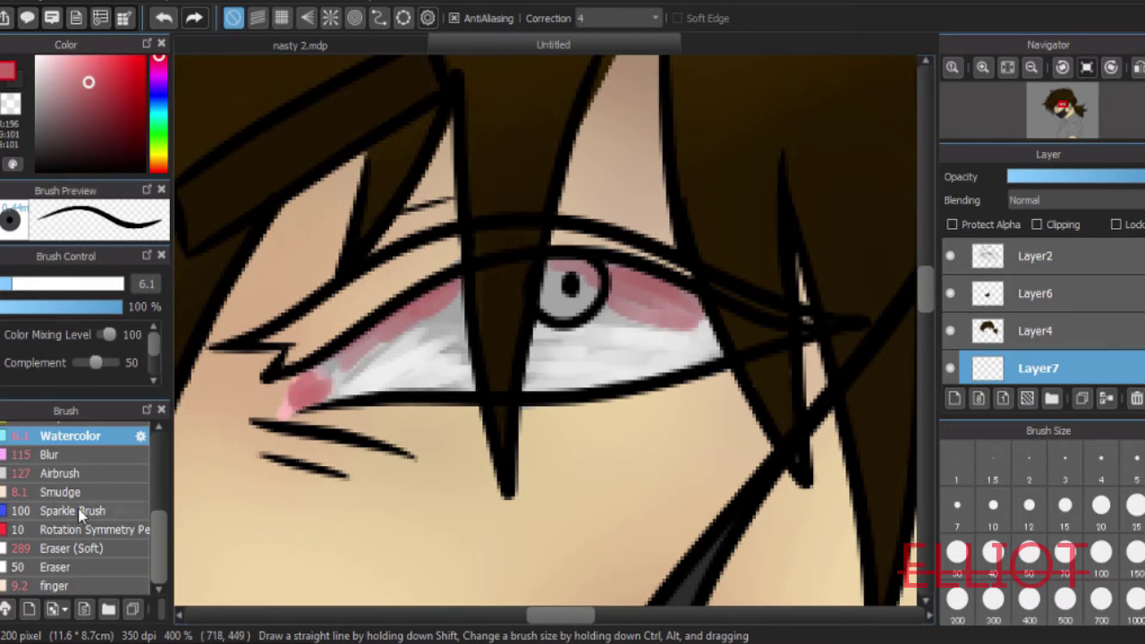
Blend the eyeball's white, grey and pink tones with the Smudge brush at size 18
click(66, 492)
mouse_move(345, 374)
mouse_down()
mouse_move(381, 371)
mouse_move(372, 382)
mouse_move(497, 356)
mouse_move(379, 386)
mouse_move(390, 365)
mouse_move(367, 364)
mouse_move(597, 363)
mouse_move(415, 382)
mouse_move(545, 330)
mouse_move(418, 336)
mouse_move(483, 275)
mouse_move(561, 302)
mouse_move(558, 291)
mouse_move(789, 335)
mouse_move(581, 259)
mouse_move(635, 371)
mouse_move(510, 350)
mouse_move(652, 343)
mouse_move(574, 352)
mouse_move(722, 364)
mouse_move(595, 294)
mouse_move(708, 349)
mouse_move(680, 328)
mouse_move(560, 361)
mouse_move(583, 357)
mouse_move(357, 382)
mouse_move(429, 289)
mouse_move(429, 333)
mouse_move(440, 290)
mouse_move(512, 381)
mouse_move(662, 374)
mouse_move(576, 362)
mouse_move(693, 346)
mouse_up()
click(48, 281)
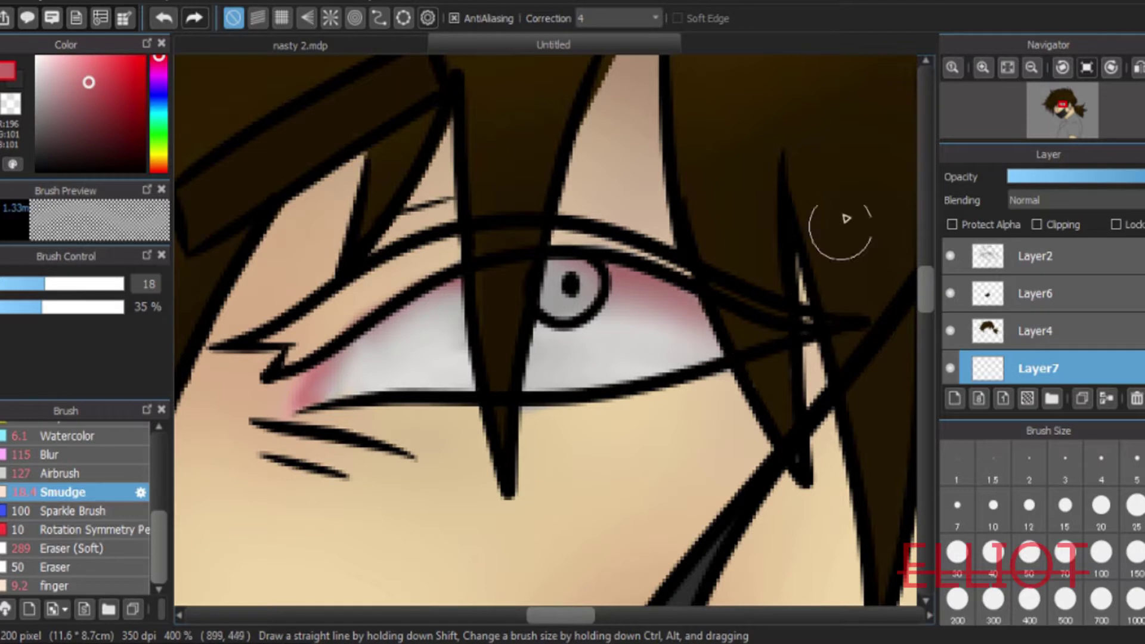
Paint the iris dark olive (RGB 60, 60, 0) with lighter yellow-green (RGB 198, 198, 94) on a new layer using the Watercolor brush
click(162, 154)
click(143, 145)
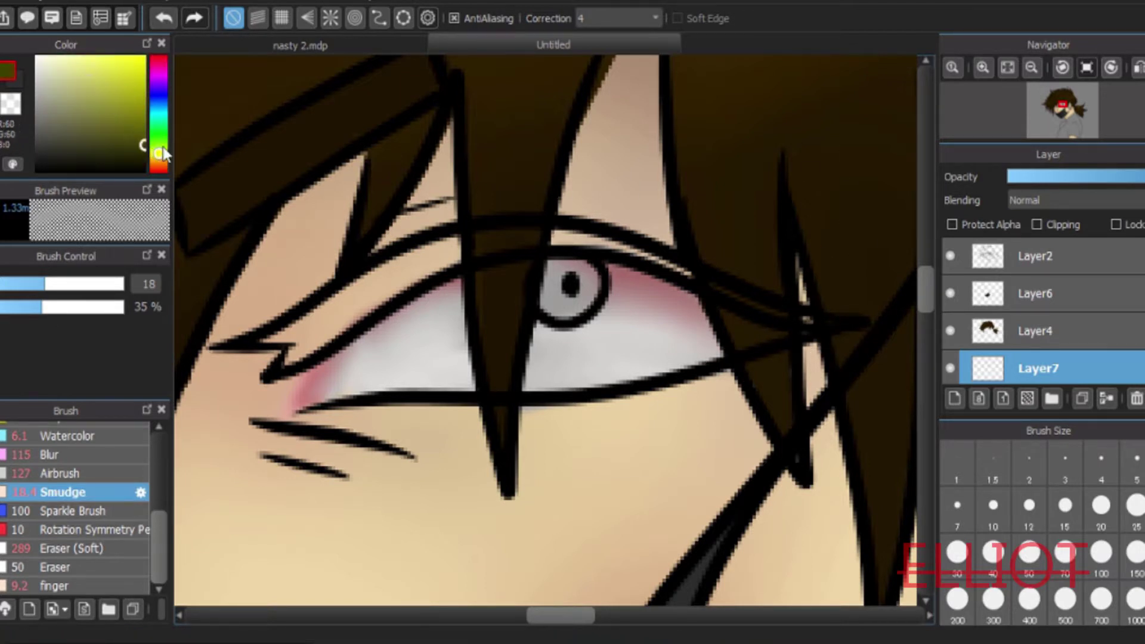
click(953, 398)
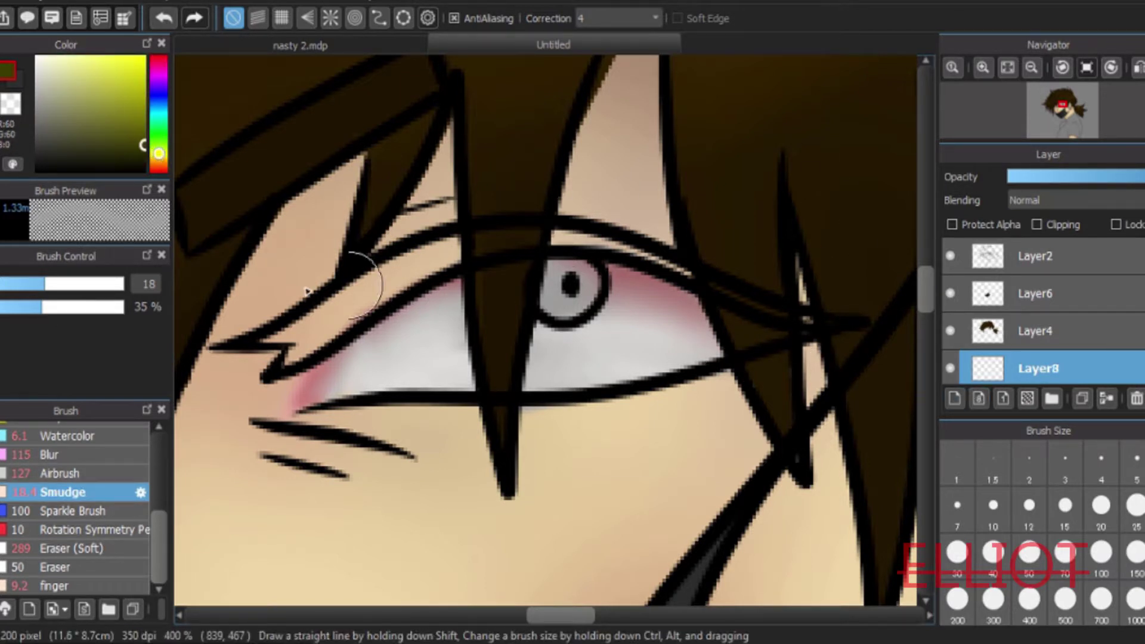
click(77, 473)
click(85, 543)
click(77, 454)
click(80, 493)
click(70, 436)
mouse_move(557, 277)
mouse_down()
mouse_move(574, 305)
mouse_move(539, 288)
mouse_move(570, 302)
mouse_move(569, 318)
mouse_move(555, 299)
mouse_up()
click(143, 159)
click(93, 81)
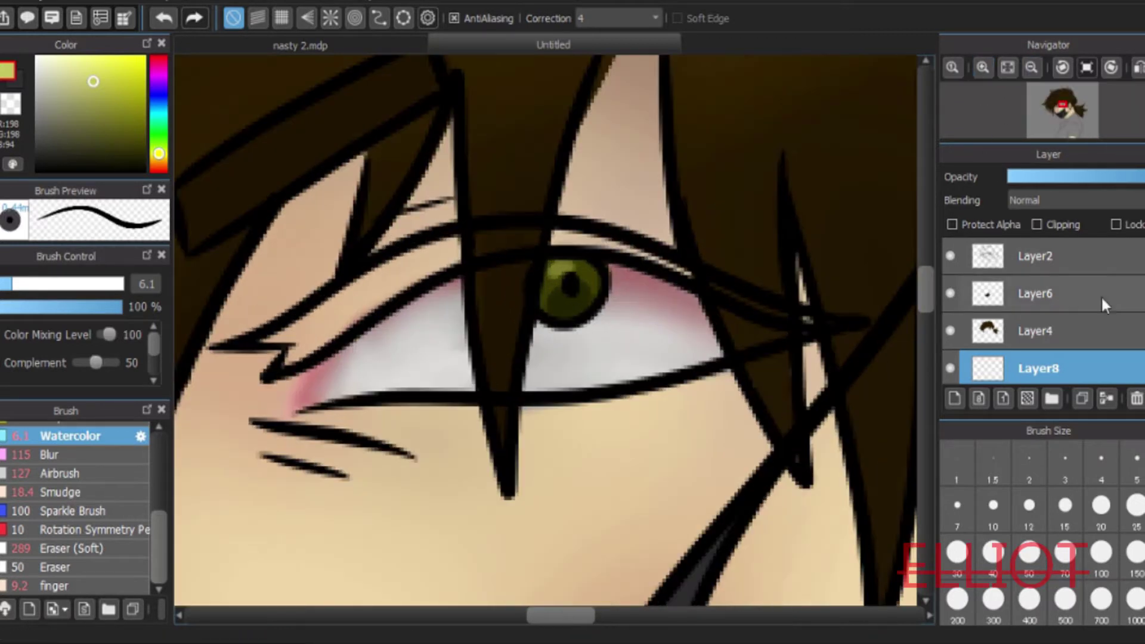
Toggle the eyeball layer's visibility and try clipping the iris layer to it
scroll(1100, 295, down, 1)
click(949, 353)
click(950, 354)
click(1047, 229)
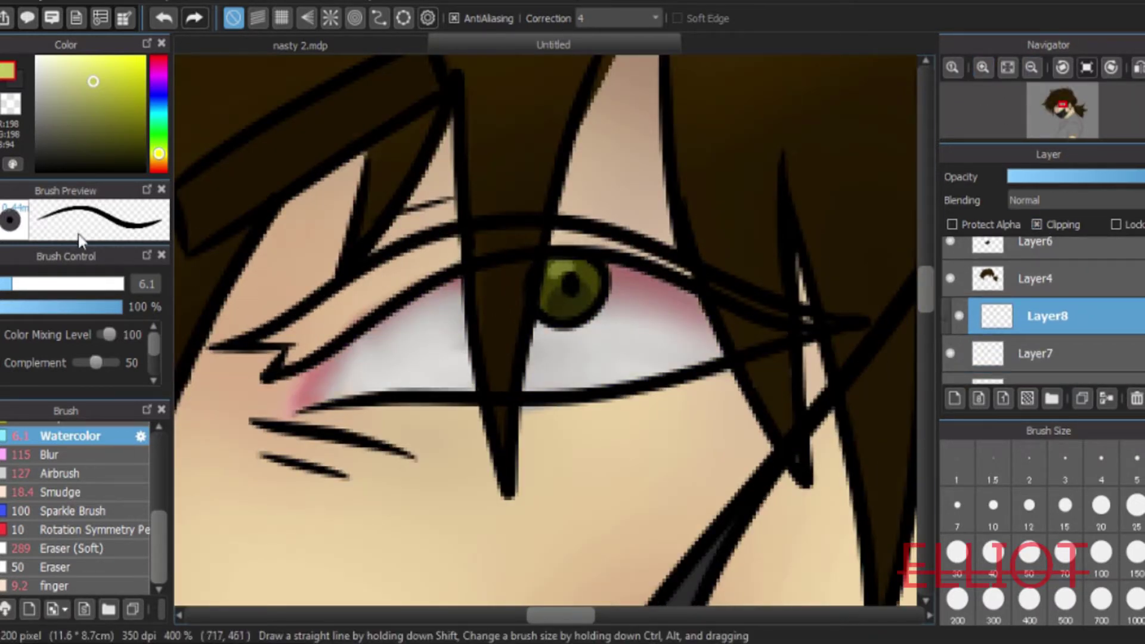
click(1038, 225)
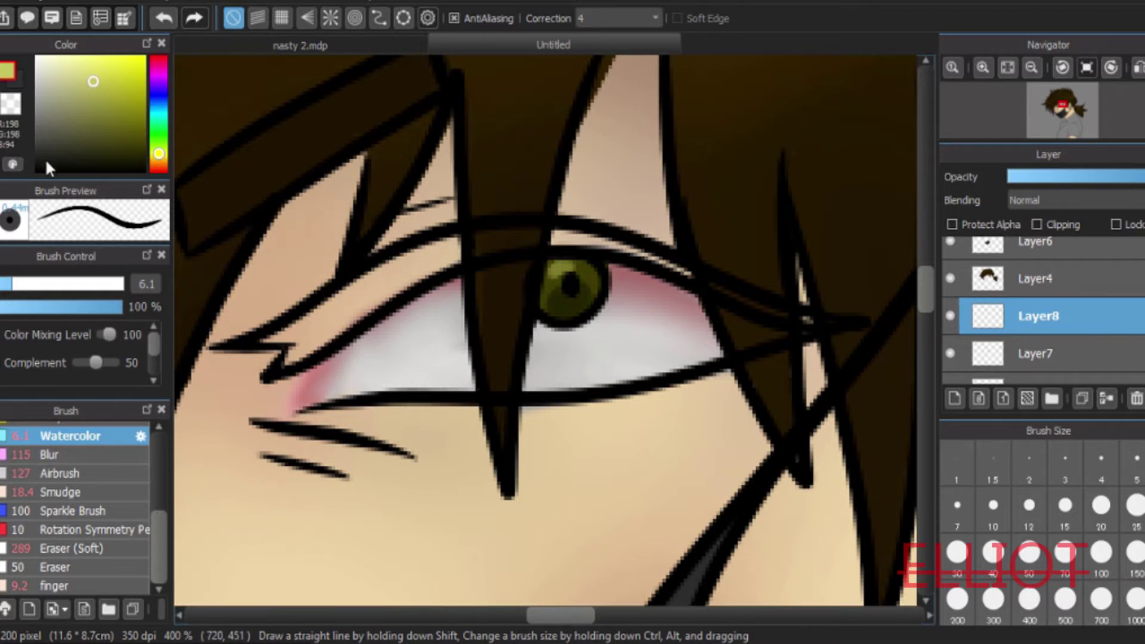
Blend the iris's green shades with the Smudge brush at size 8.5
click(65, 492)
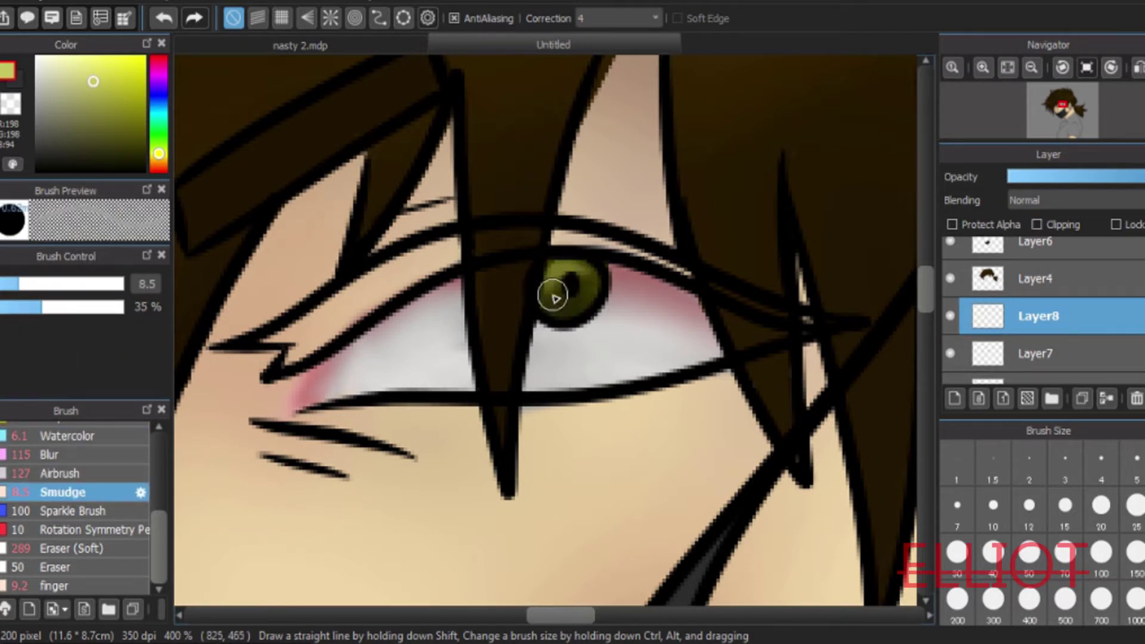
mouse_move(557, 289)
mouse_down()
mouse_move(580, 269)
mouse_move(591, 279)
mouse_up()
click(1031, 67)
click(982, 67)
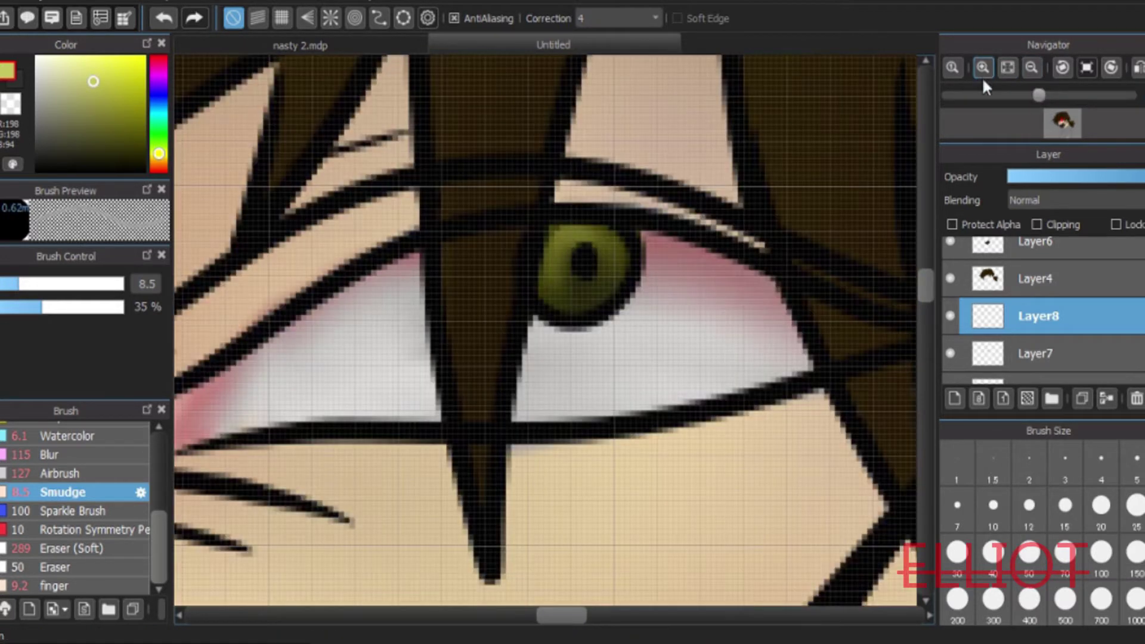
Try pale yellow highlights on the iris layer with its blending mode set to Add, and undo them
click(1007, 67)
click(983, 67)
click(983, 67)
click(982, 67)
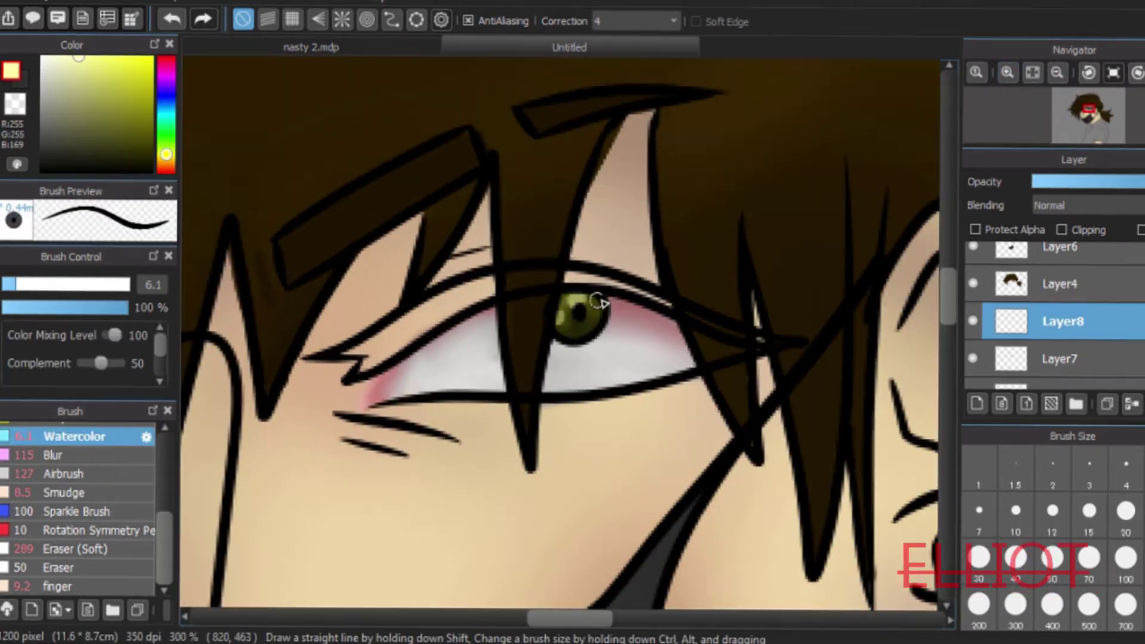
click(1109, 205)
click(1100, 245)
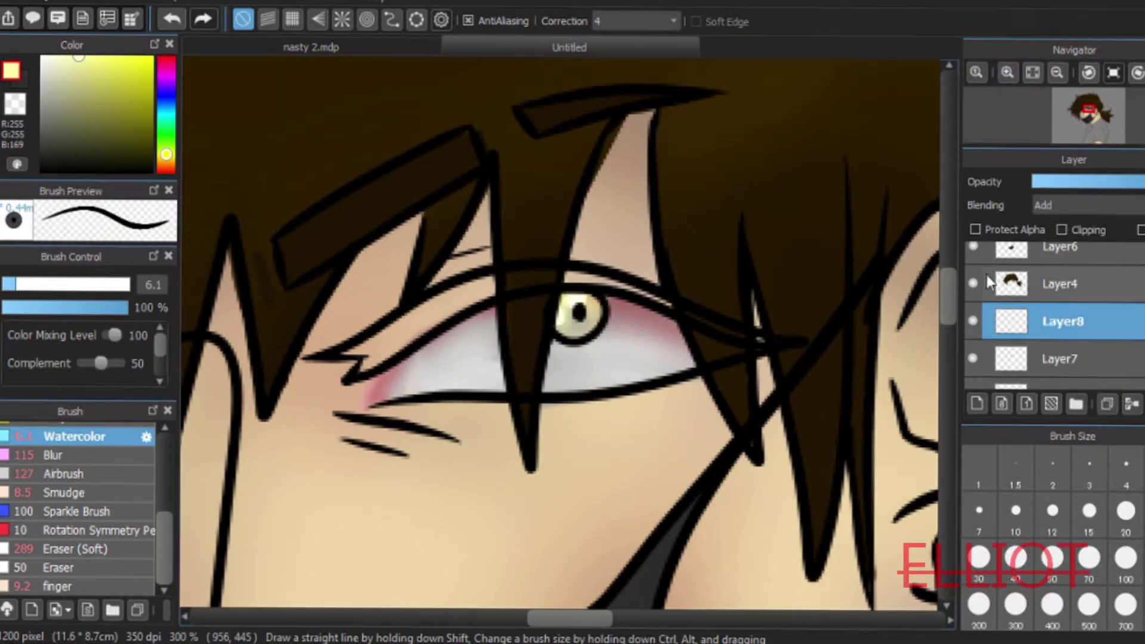
click(173, 19)
Paint pale yellow and white iris highlights on a new layer with Add blending, softening the yellow with the Smudge brush at size 8.5
click(978, 403)
click(1089, 206)
click(1090, 246)
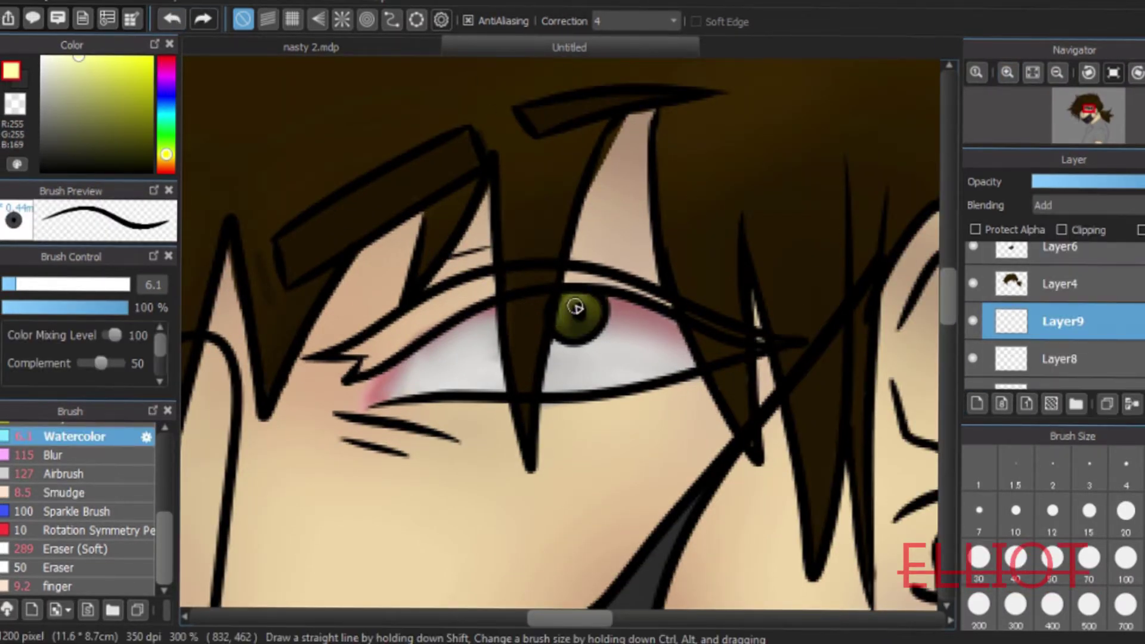
click(63, 473)
click(66, 492)
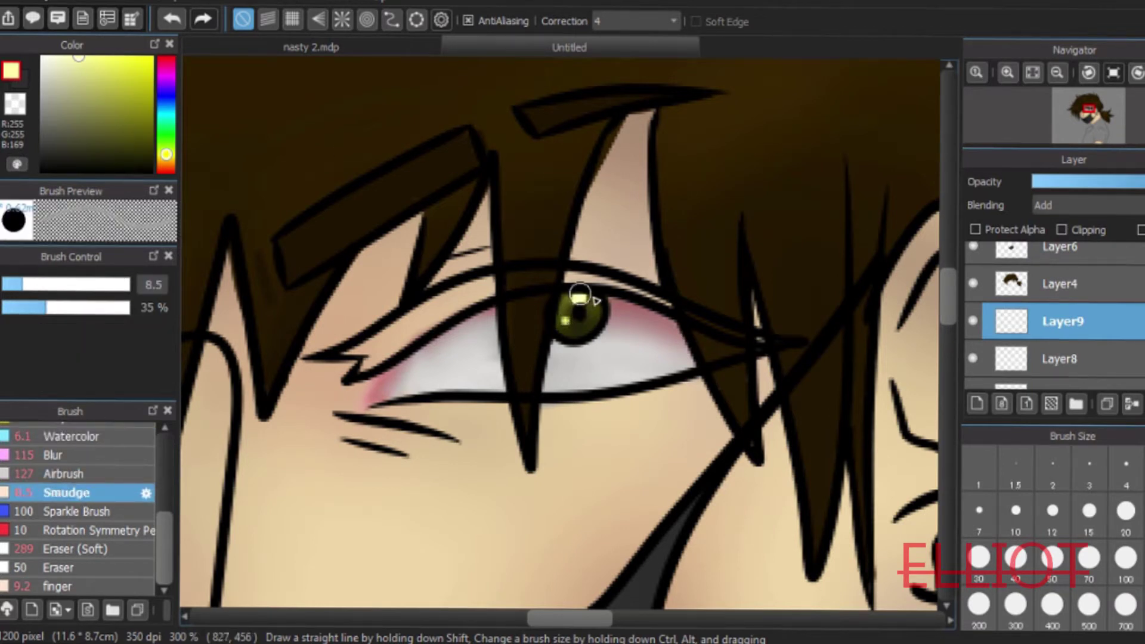
scroll(596, 306, up, 1)
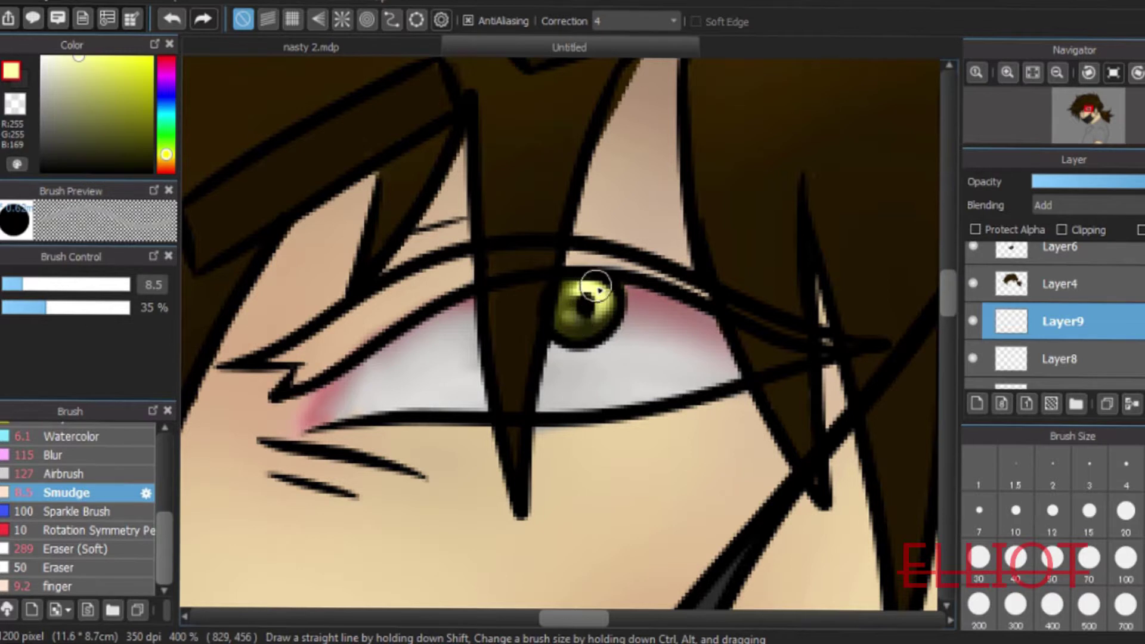
click(41, 58)
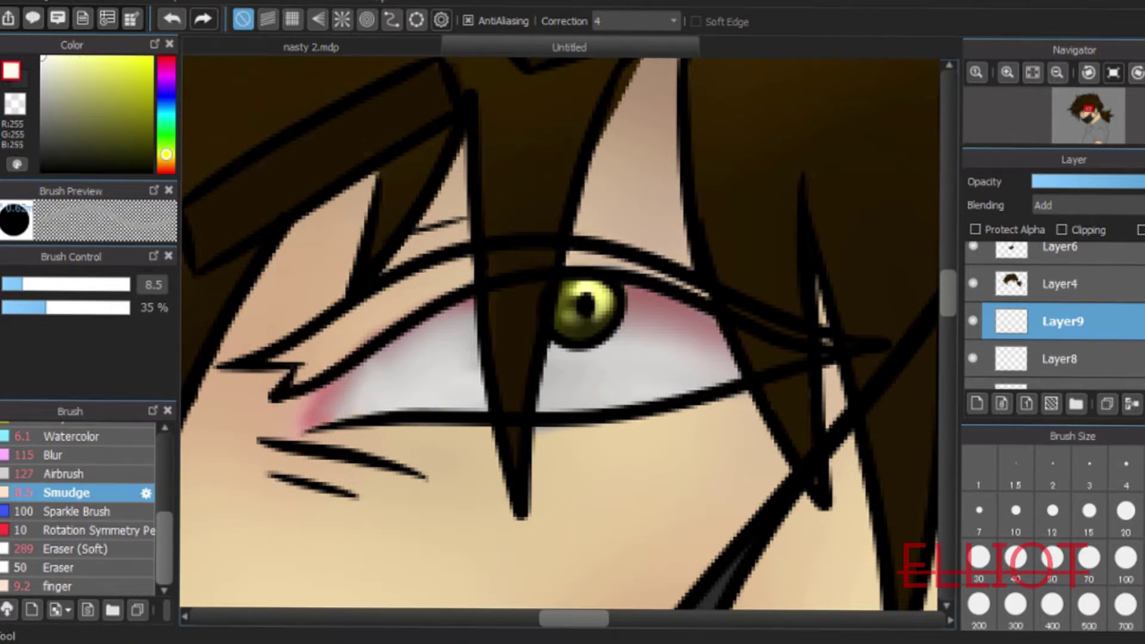
click(107, 439)
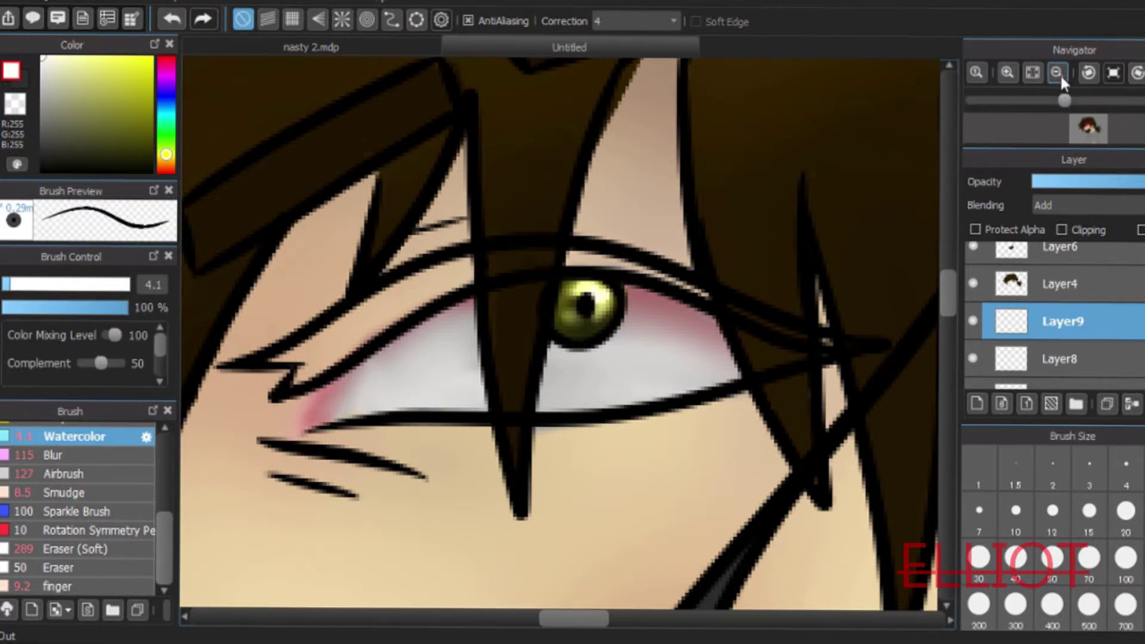
Lower the iris highlight layer's opacity and merge it into the iris layer
click(1057, 72)
click(1057, 72)
click(1058, 72)
click(1057, 72)
click(1009, 74)
click(1008, 73)
click(1008, 73)
click(1116, 184)
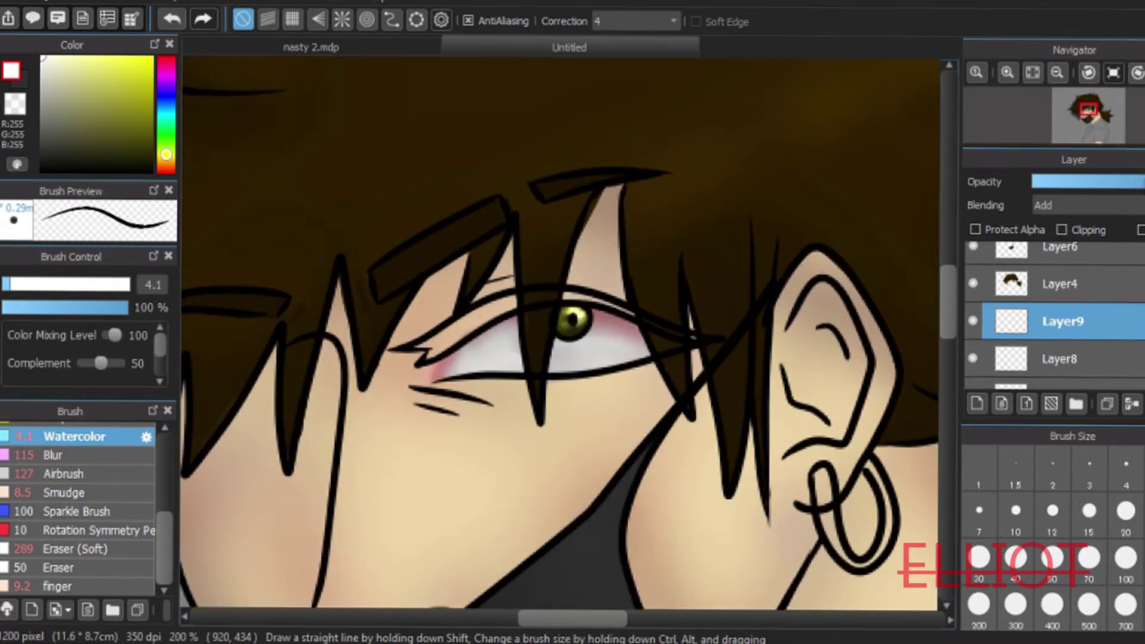
click(1133, 405)
Add a new layer above the iris layer, try muted red (RGB 141, 53, 53) strokes on the lower iris, and undo them
click(1009, 72)
click(1010, 72)
click(1010, 72)
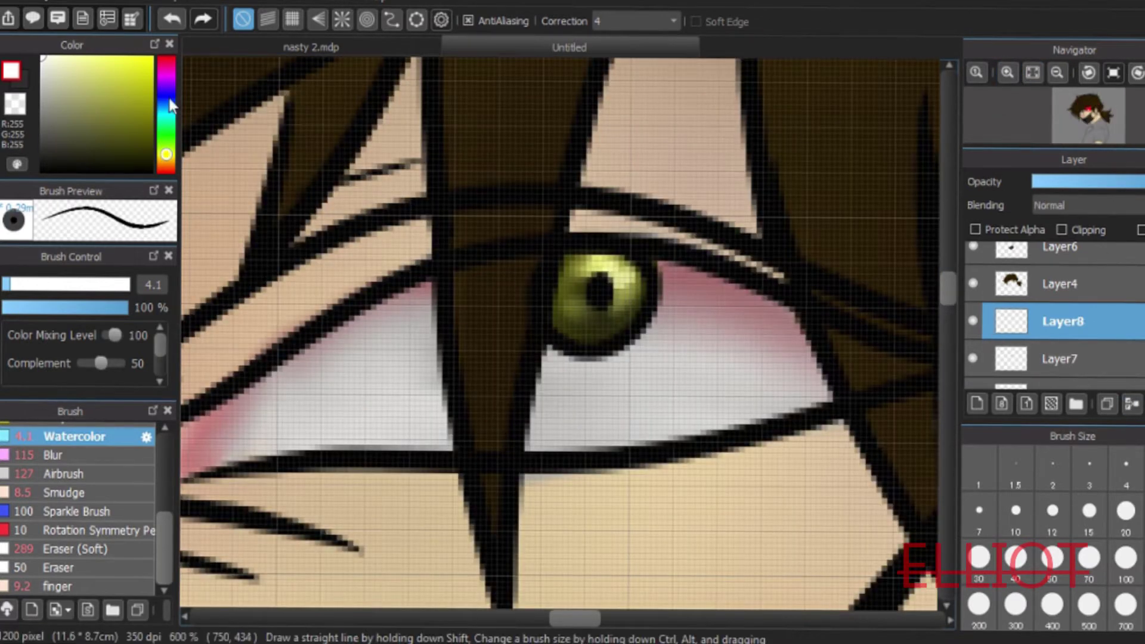
click(166, 58)
click(140, 137)
drag(140, 141, 89, 114)
click(972, 321)
click(973, 321)
click(977, 404)
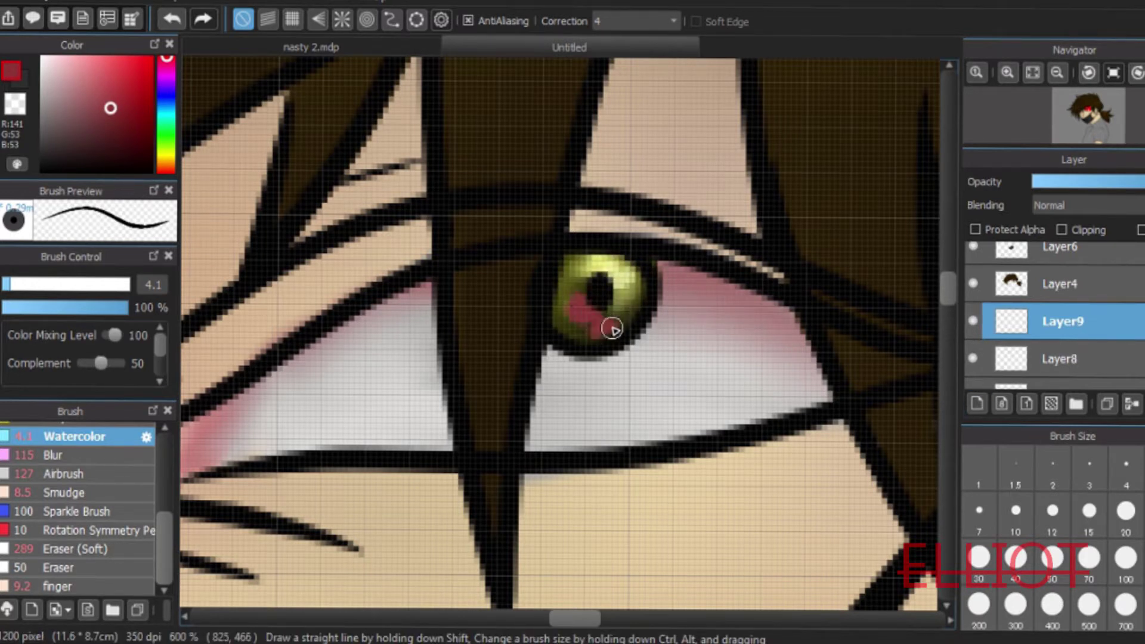
click(171, 19)
Shade the lower iris with very dark red (RGB 43, 0, 0) and merge its layer at reduced opacity into the iris layer
click(167, 24)
drag(113, 110, 154, 153)
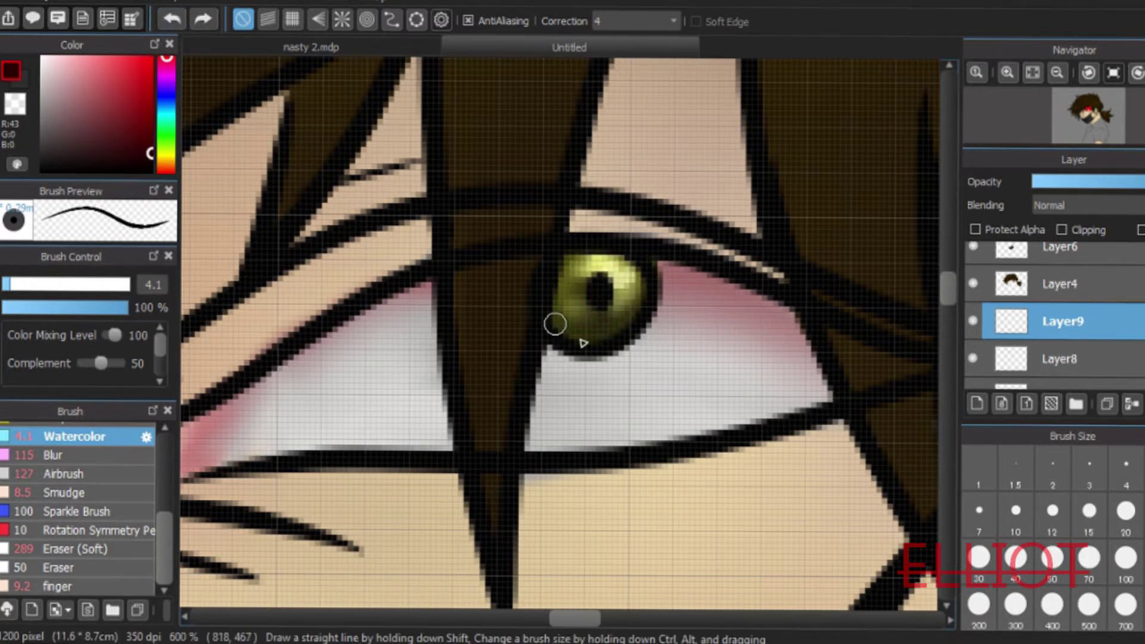
drag(555, 324, 573, 323)
click(1116, 183)
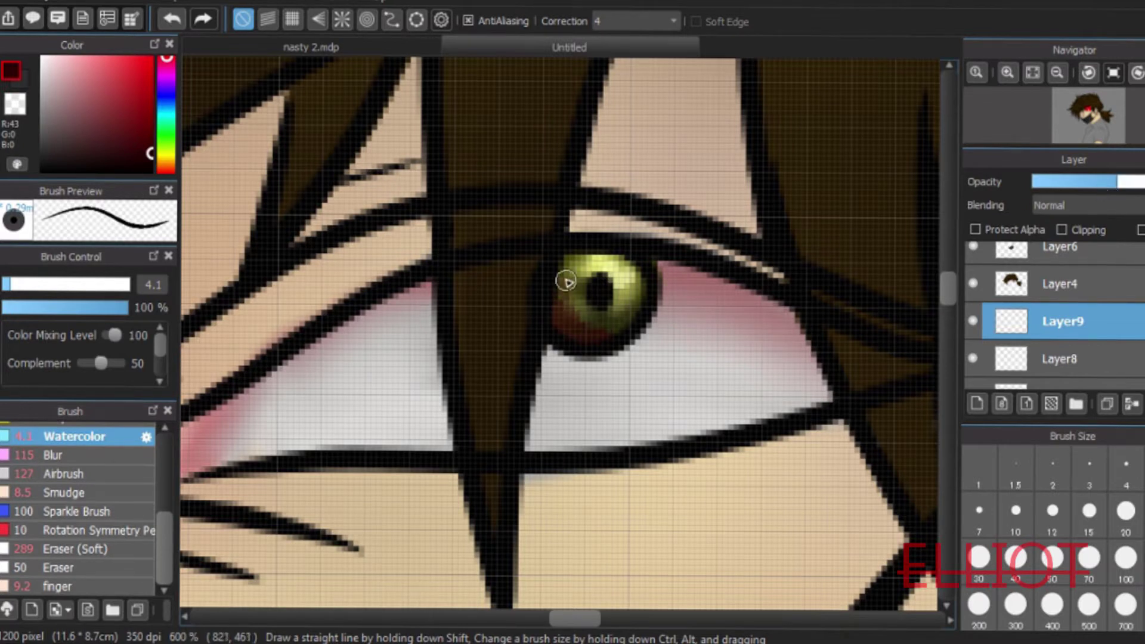
click(1057, 72)
click(1032, 72)
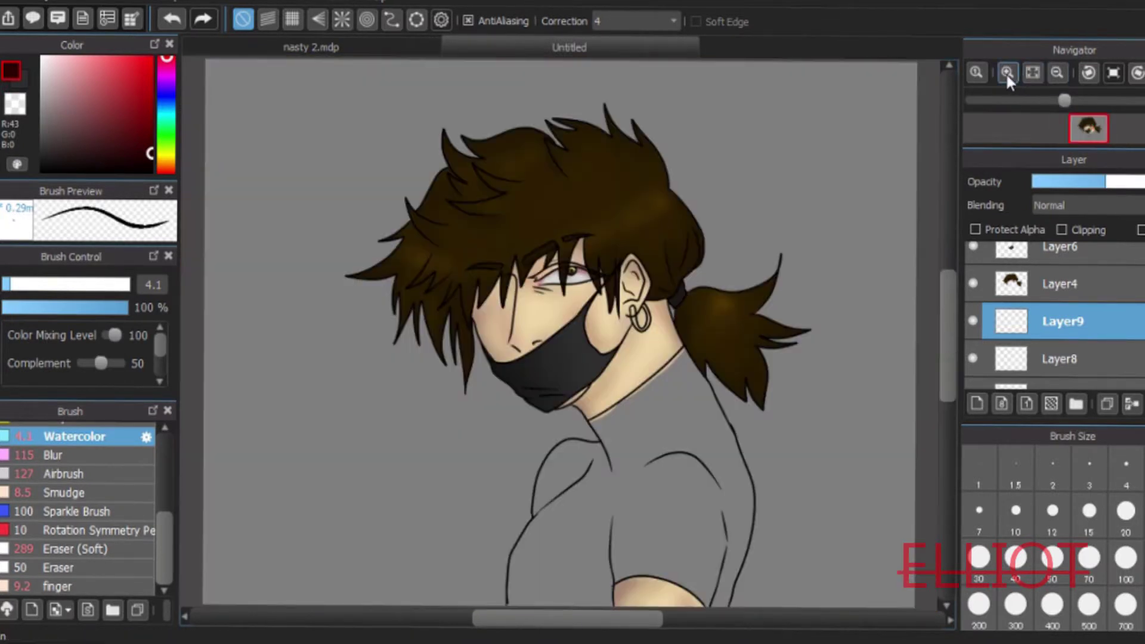
click(1007, 72)
click(1007, 73)
mouse_move(949, 316)
mouse_down()
mouse_move(956, 275)
mouse_move(952, 299)
mouse_up()
click(1006, 73)
click(1138, 405)
Paint white highlight strokes on the eyeball on both sides of the iris with the Watercolor brush
click(975, 357)
click(974, 360)
click(42, 58)
mouse_move(452, 350)
mouse_down()
mouse_move(531, 293)
mouse_move(524, 309)
mouse_up()
drag(730, 285, 766, 306)
drag(726, 306, 780, 326)
Soften the white eyeball highlights with the Smudge brush at size 17
double_click(78, 494)
click(1042, 559)
click(45, 285)
mouse_move(511, 315)
mouse_down()
mouse_move(463, 337)
mouse_move(498, 308)
mouse_up()
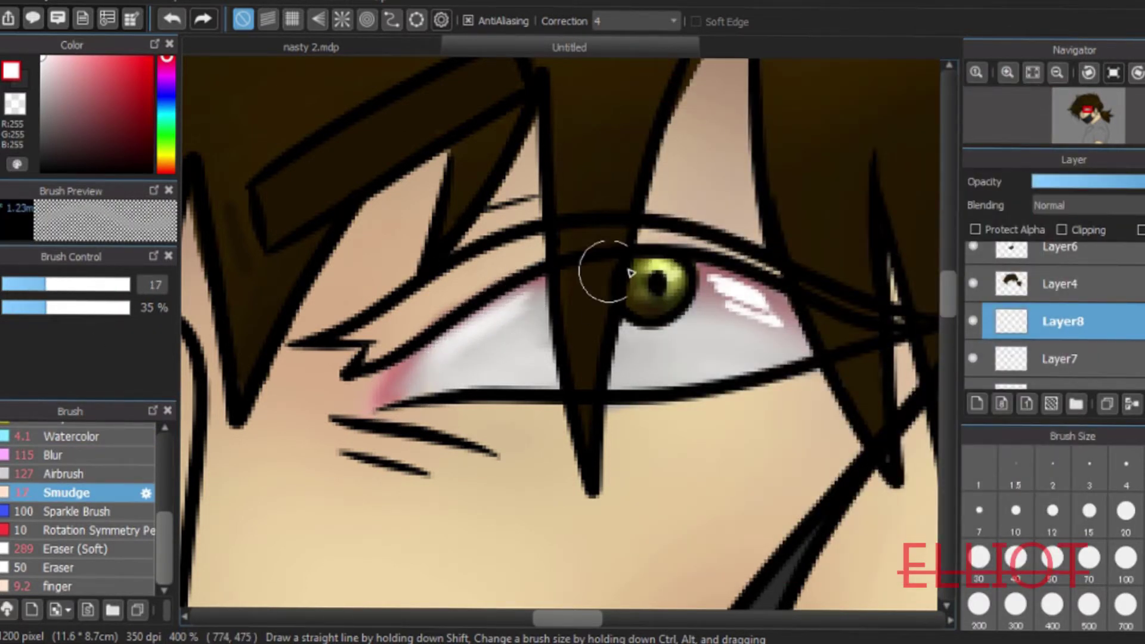
drag(717, 286, 778, 332)
click(1033, 73)
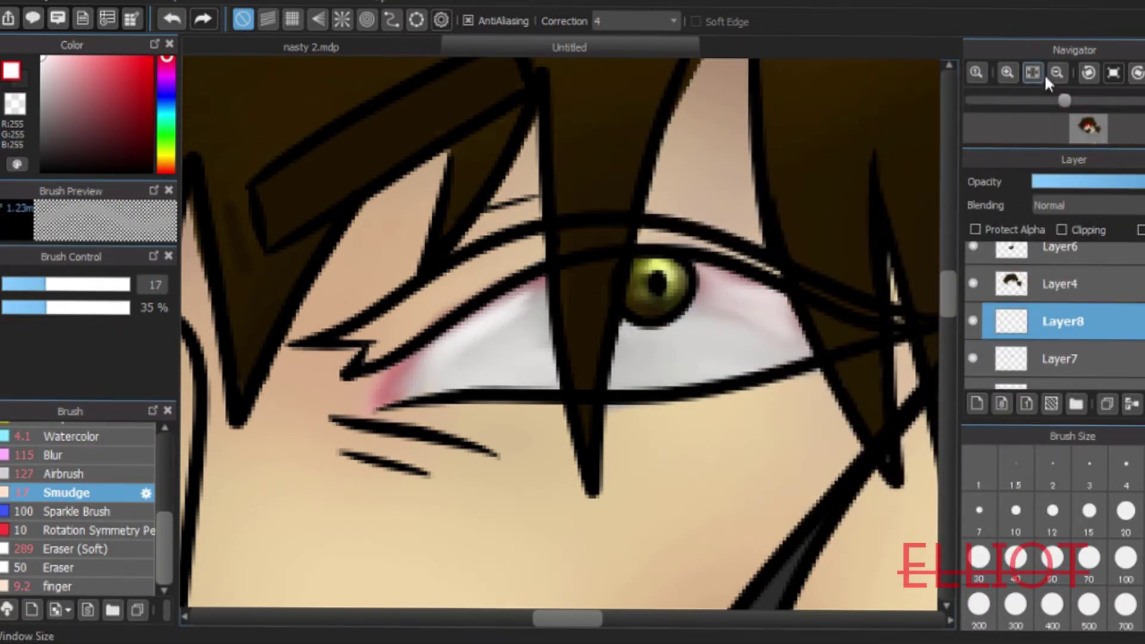
click(1007, 73)
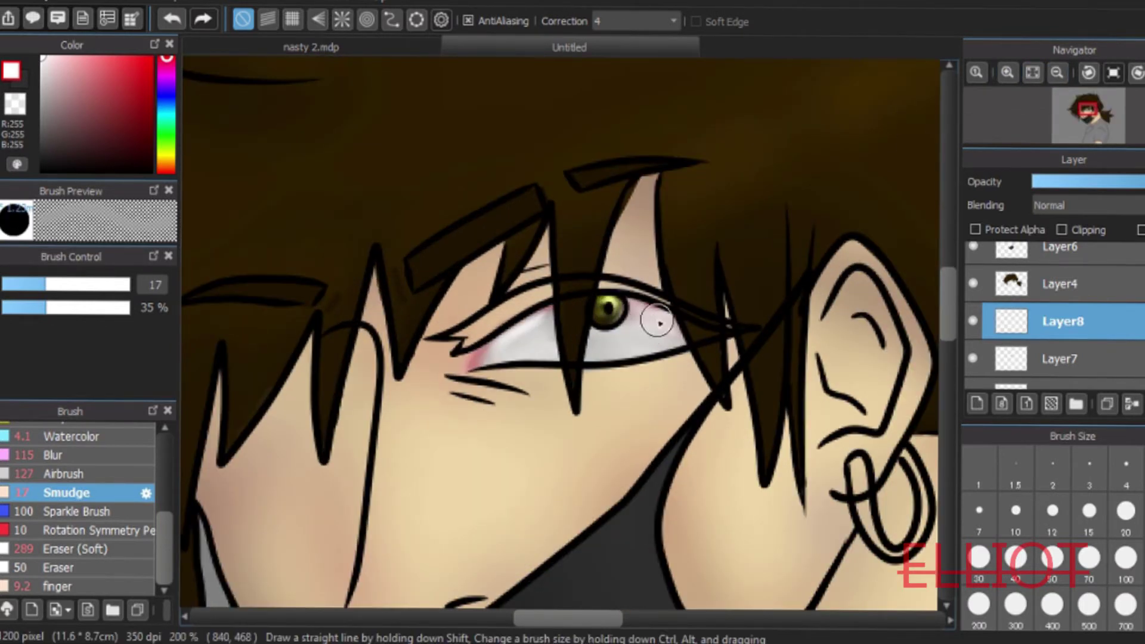
click(1056, 72)
click(1032, 73)
click(1006, 73)
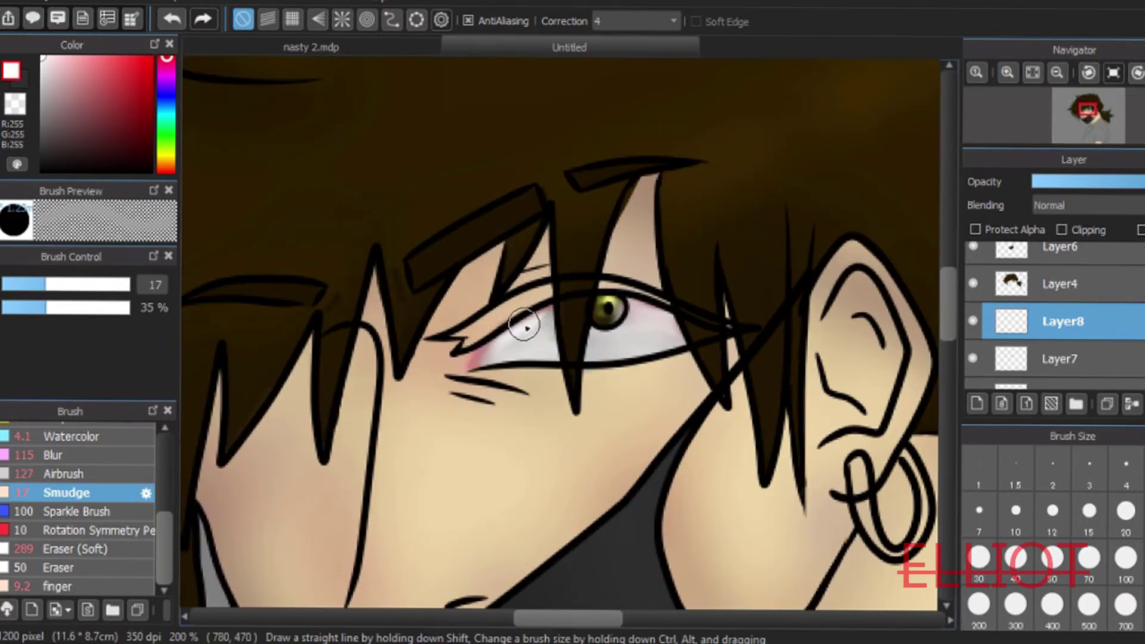
click(1056, 73)
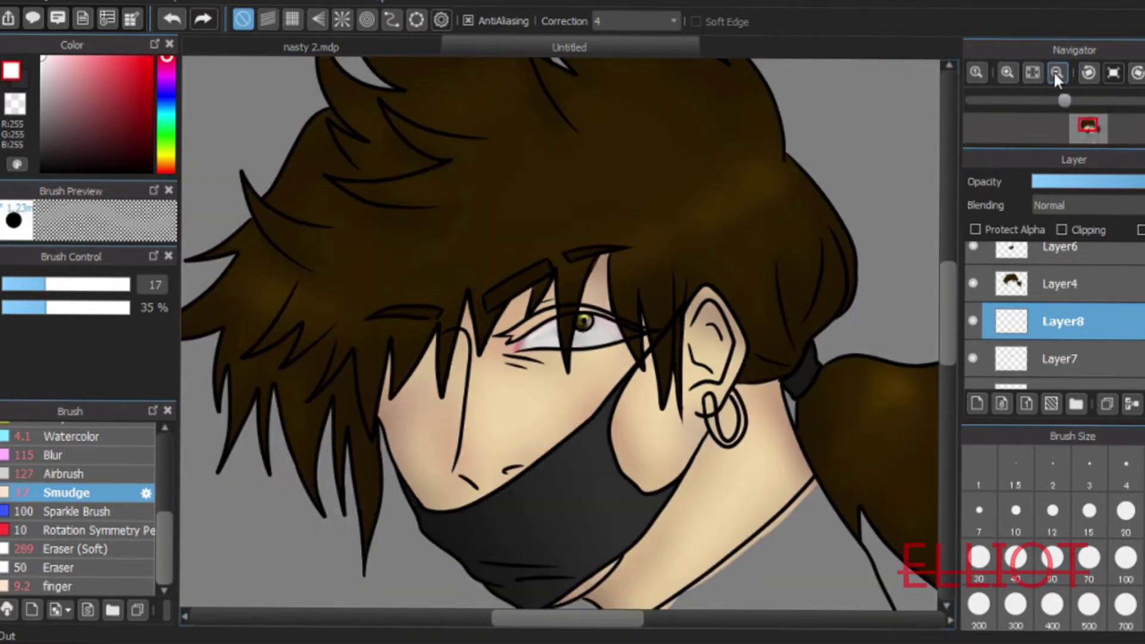
Set the colour to black for the Bucket tool and hide the skin layer Layer3 and hair layer Layer4, keeping Layer8 active
click(1032, 72)
click(1006, 73)
click(1006, 72)
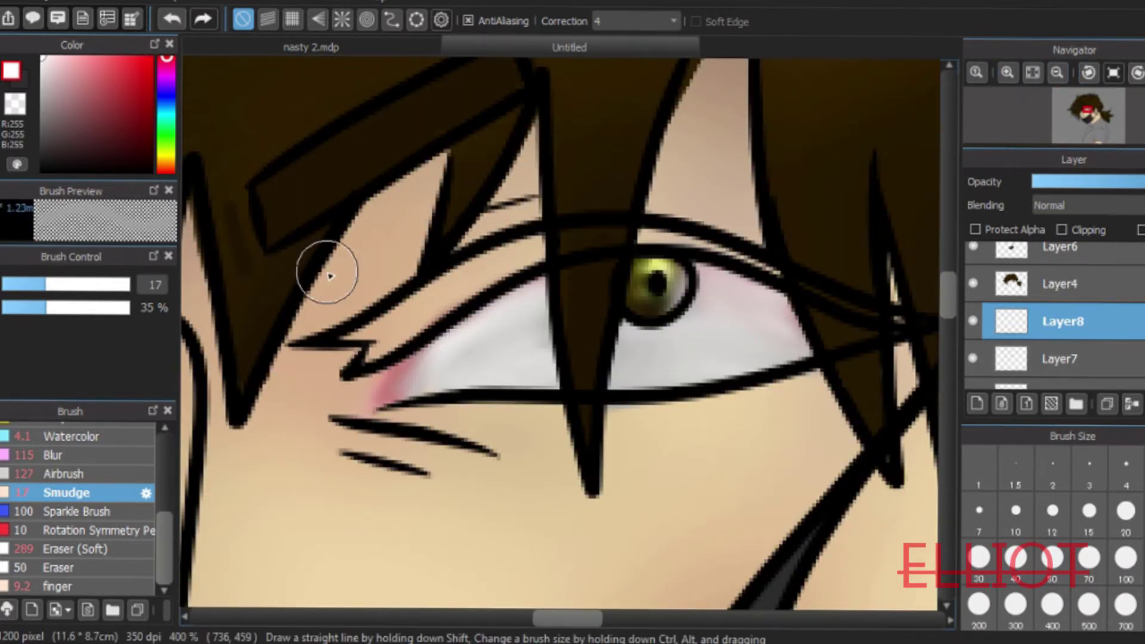
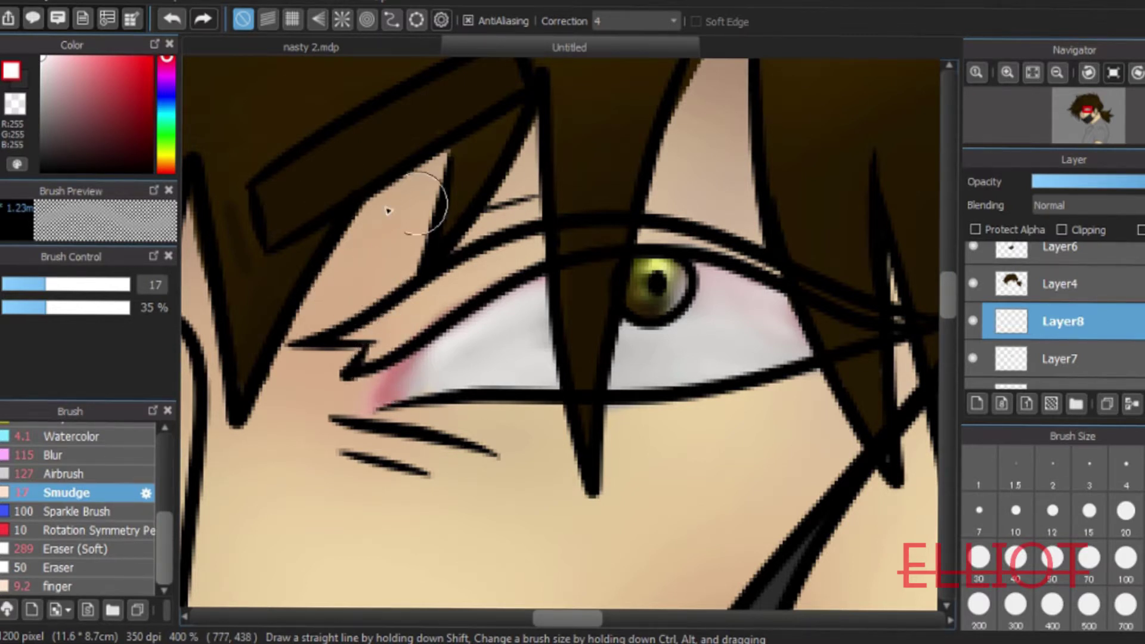
click(43, 171)
key(g)
scroll(1126, 278, down, 1)
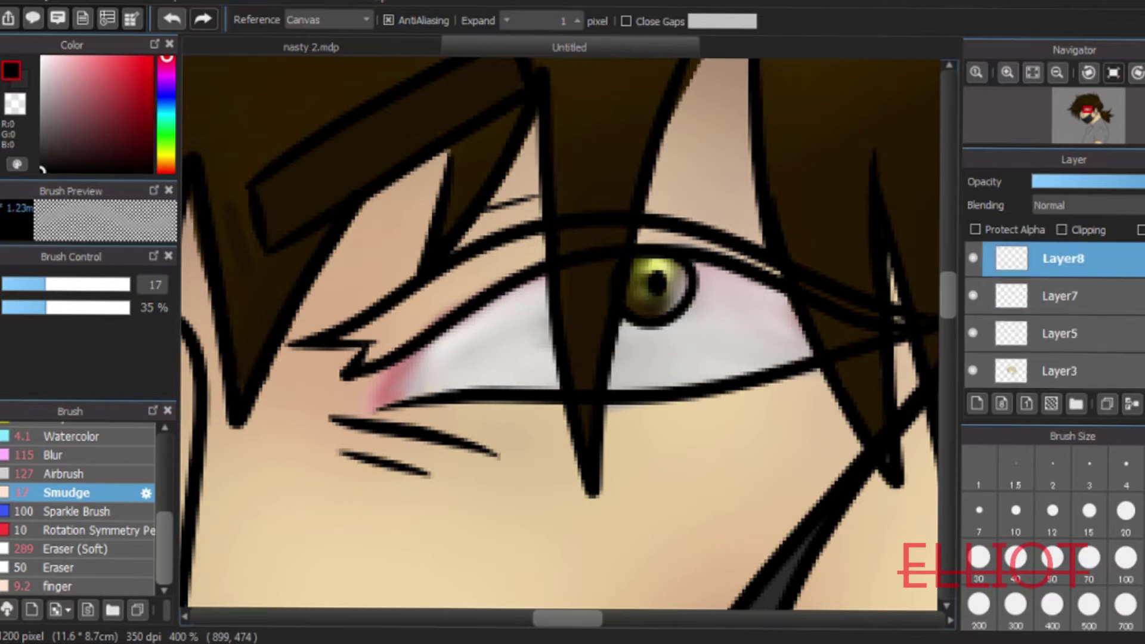
click(972, 374)
scroll(1054, 316, up, 2)
scroll(1049, 316, down, 1)
click(972, 312)
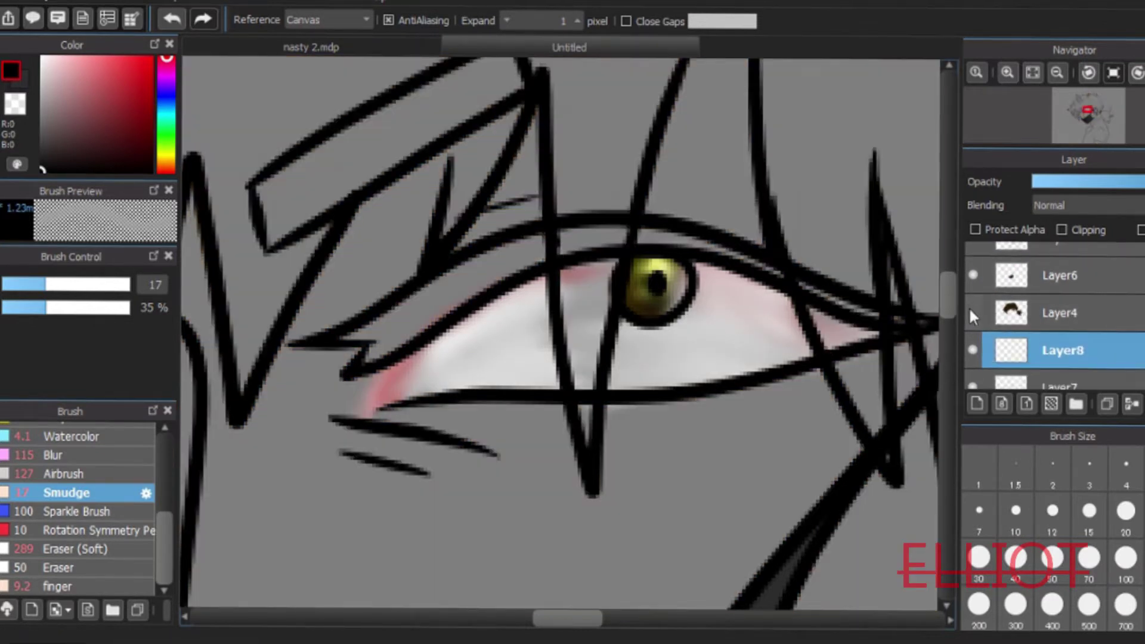
Fill the space between the upper eyelid lines with black, and cover the remaining gaps with the Pen at size 4.4
click(500, 271)
click(572, 240)
click(668, 241)
key(b)
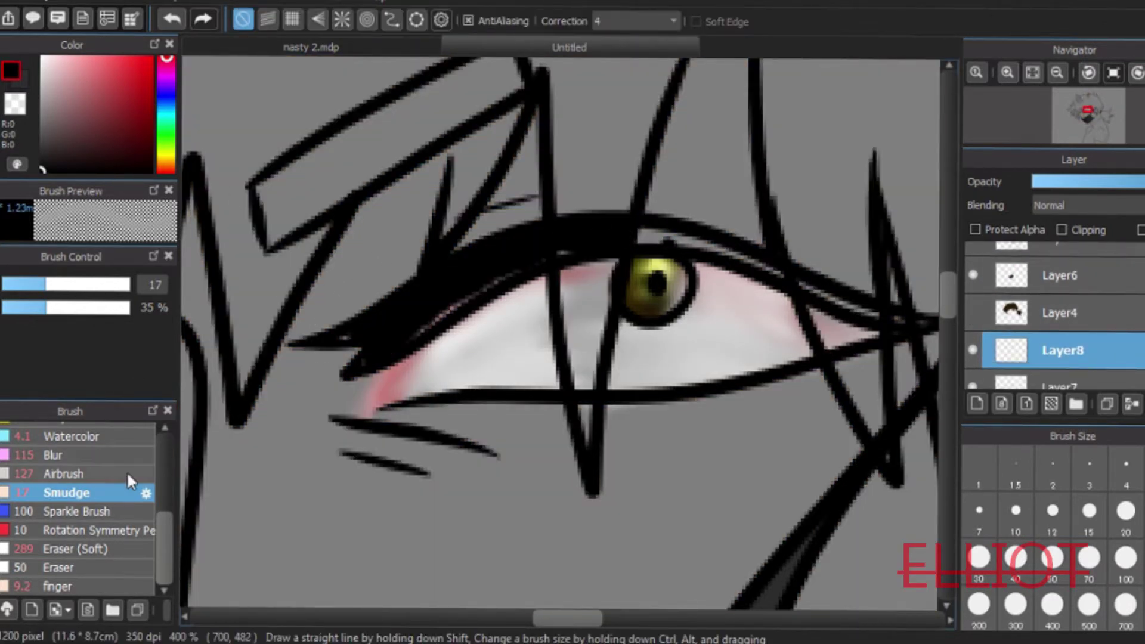
scroll(128, 477, up, 3)
click(91, 455)
drag(22, 292, 14, 289)
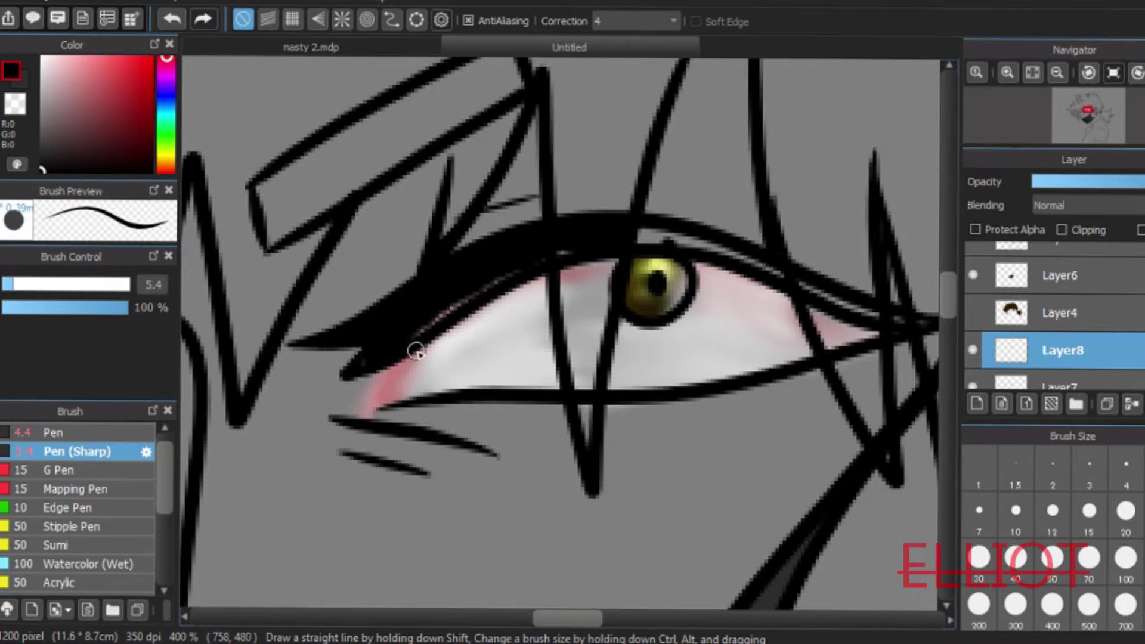
click(96, 434)
drag(358, 364, 541, 248)
mouse_move(695, 247)
mouse_down()
mouse_move(729, 253)
mouse_move(628, 225)
mouse_move(899, 326)
mouse_up()
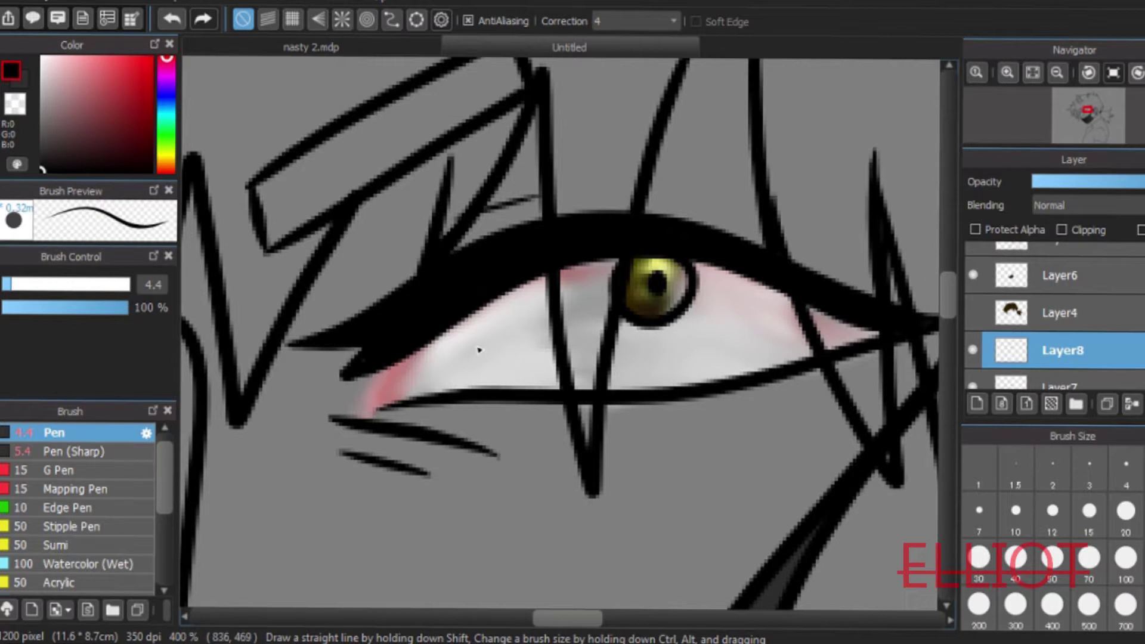
Show the hair layer Layer4 and the skin layer Layer3 again
click(972, 313)
scroll(984, 334, down, 4)
click(974, 371)
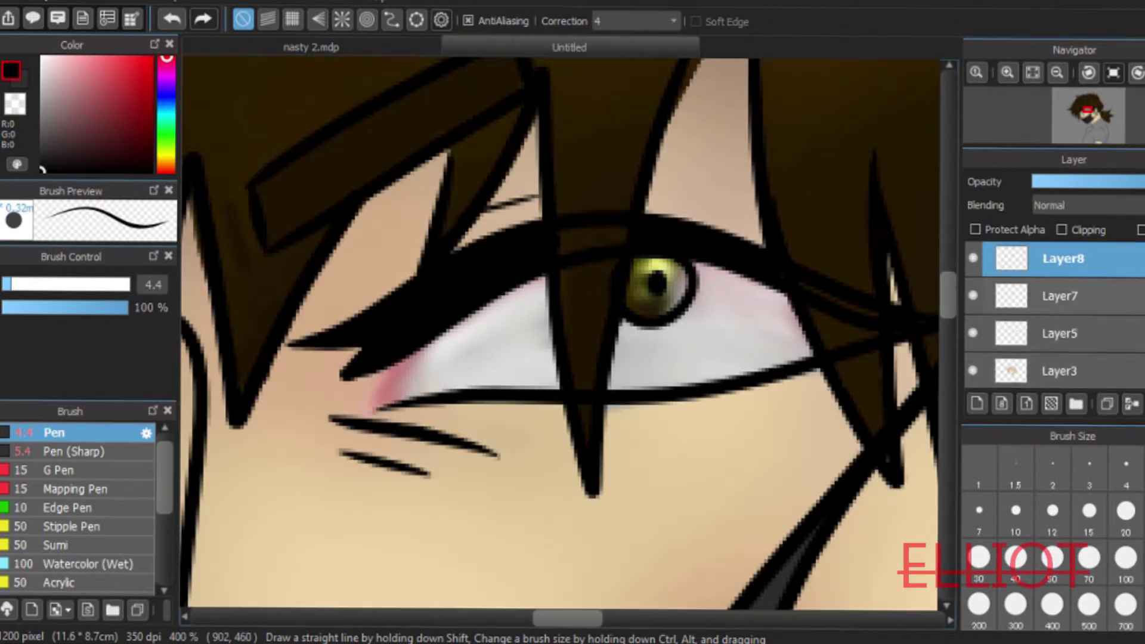
On the line art layer Layer2, erase the eye lines crossing the hair strands with the eraser at size 7.5
scroll(1037, 316, up, 5)
scroll(1049, 322, down, 1)
click(1062, 307)
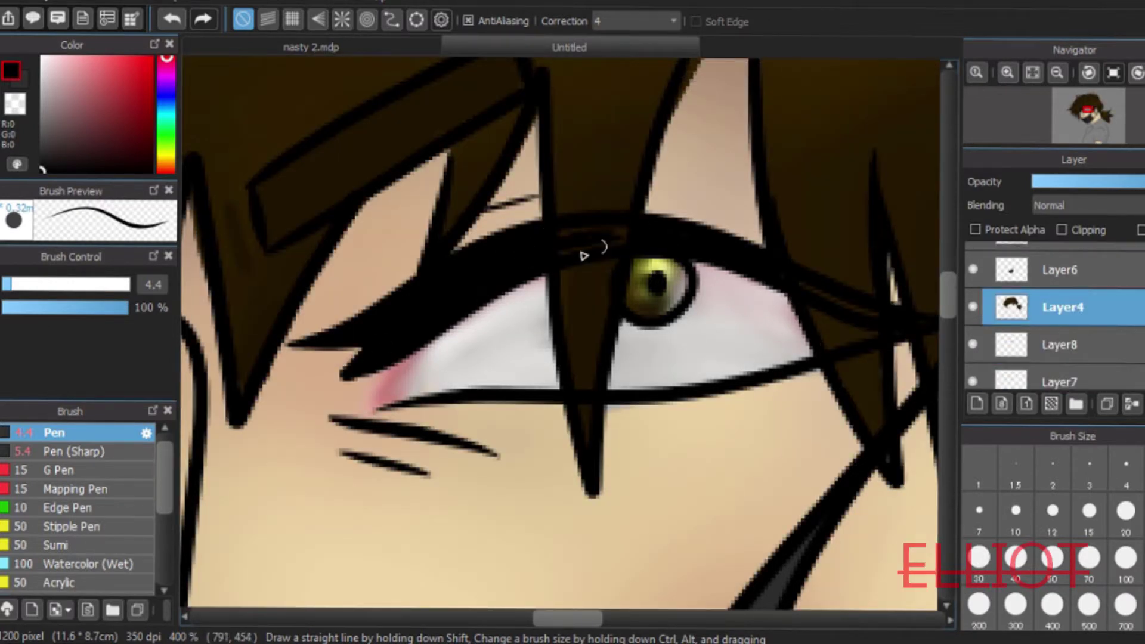
scroll(1061, 298, up, 1)
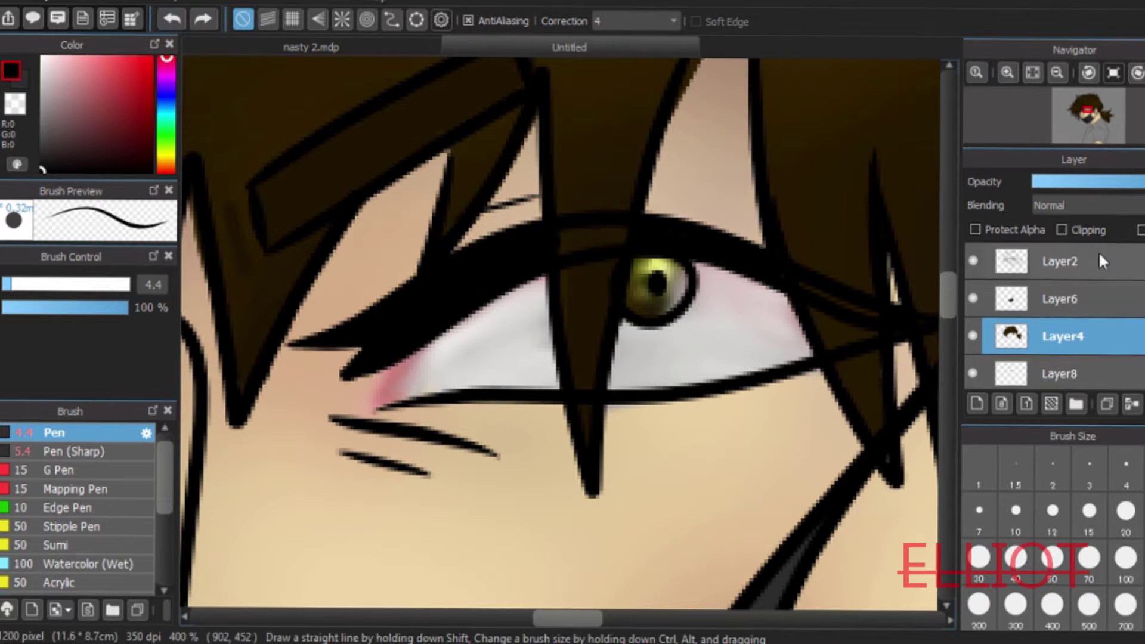
click(1061, 261)
key(e)
drag(32, 284, 19, 285)
mouse_move(577, 256)
mouse_down()
mouse_move(575, 203)
mouse_move(603, 274)
mouse_up()
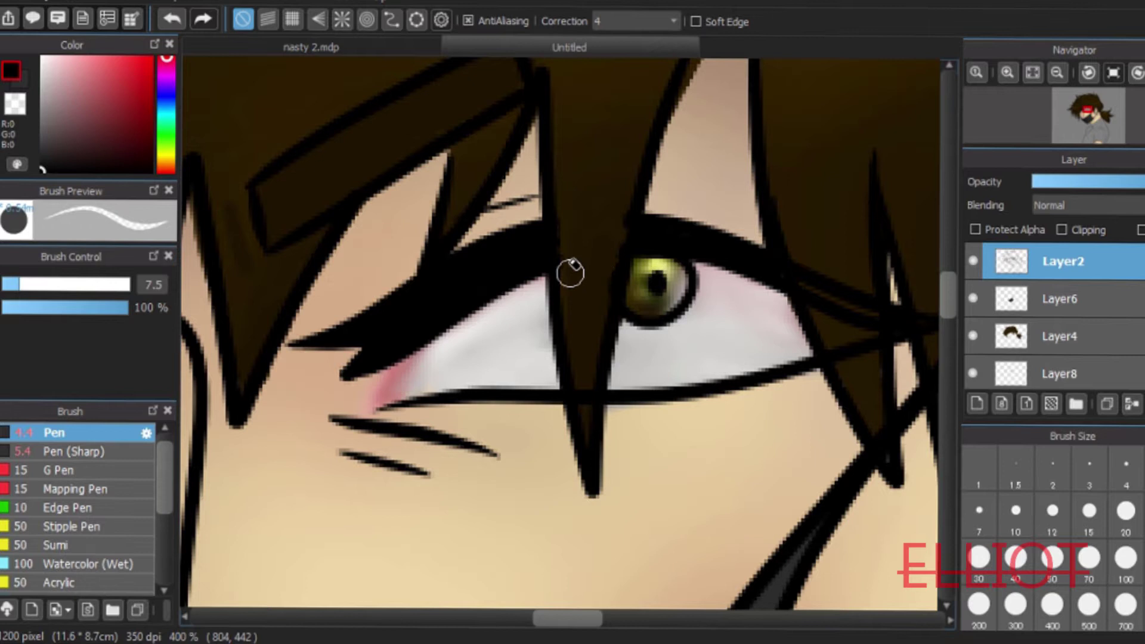
mouse_move(810, 245)
mouse_down()
mouse_move(856, 359)
mouse_move(859, 285)
mouse_move(856, 327)
mouse_up()
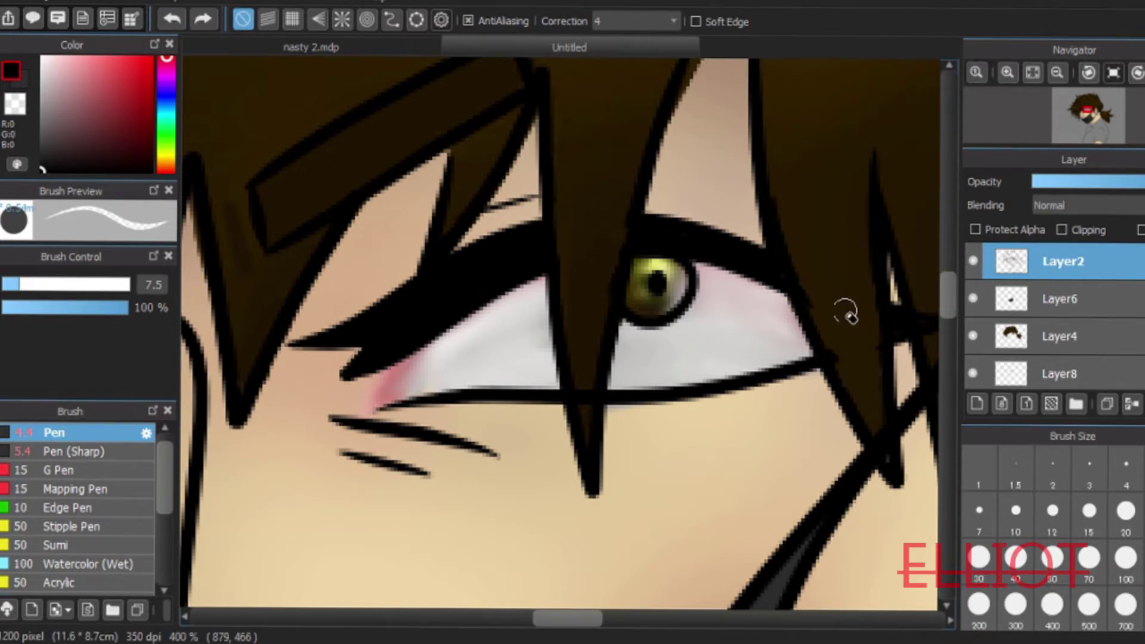
Draw short black lower lashes under the eye on Layer2 with the Pen at size 4.4
drag(565, 621, 587, 623)
drag(703, 299, 716, 310)
drag(583, 617, 561, 618)
key(b)
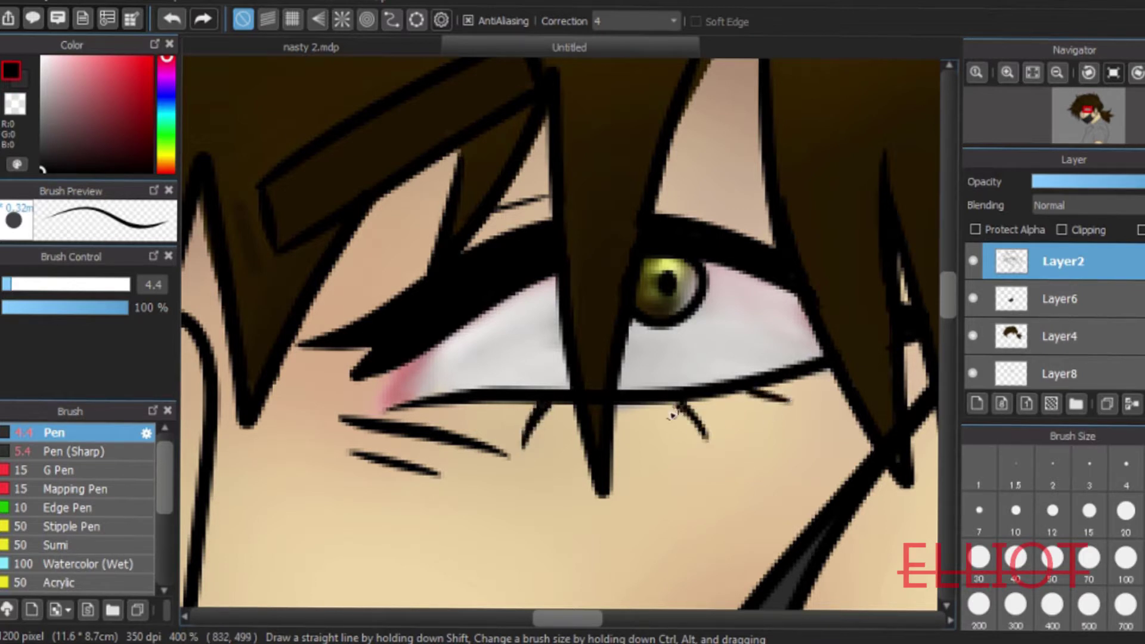
Merge the iris and eyelid layer Layer8 down into Layer7
click(1073, 338)
click(1061, 373)
click(972, 373)
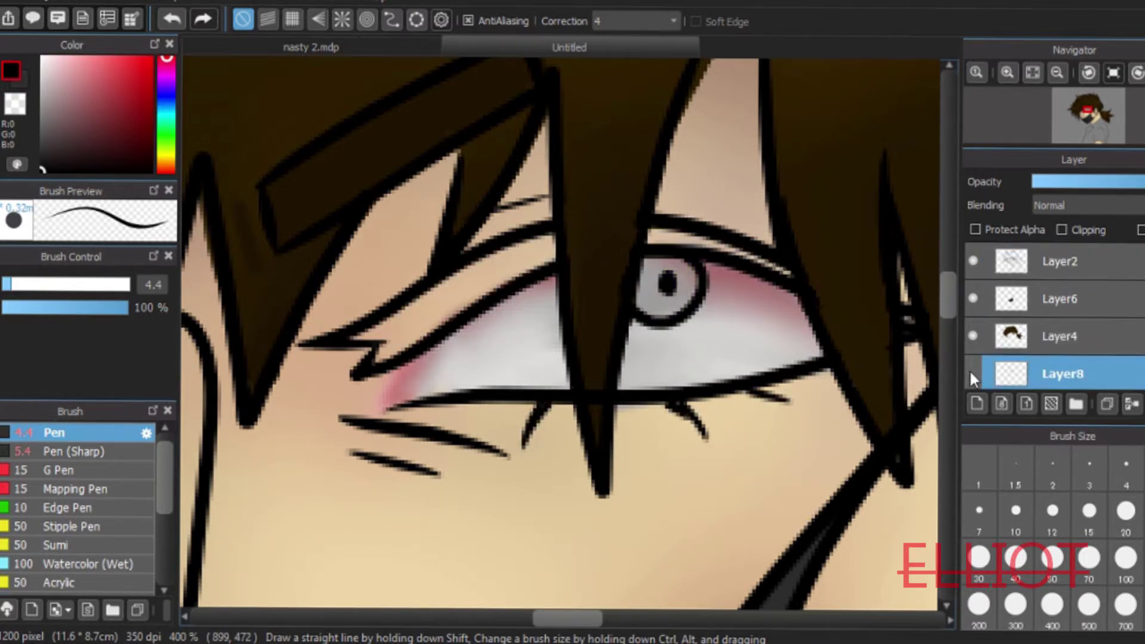
click(973, 373)
scroll(968, 370, down, 1)
click(1131, 404)
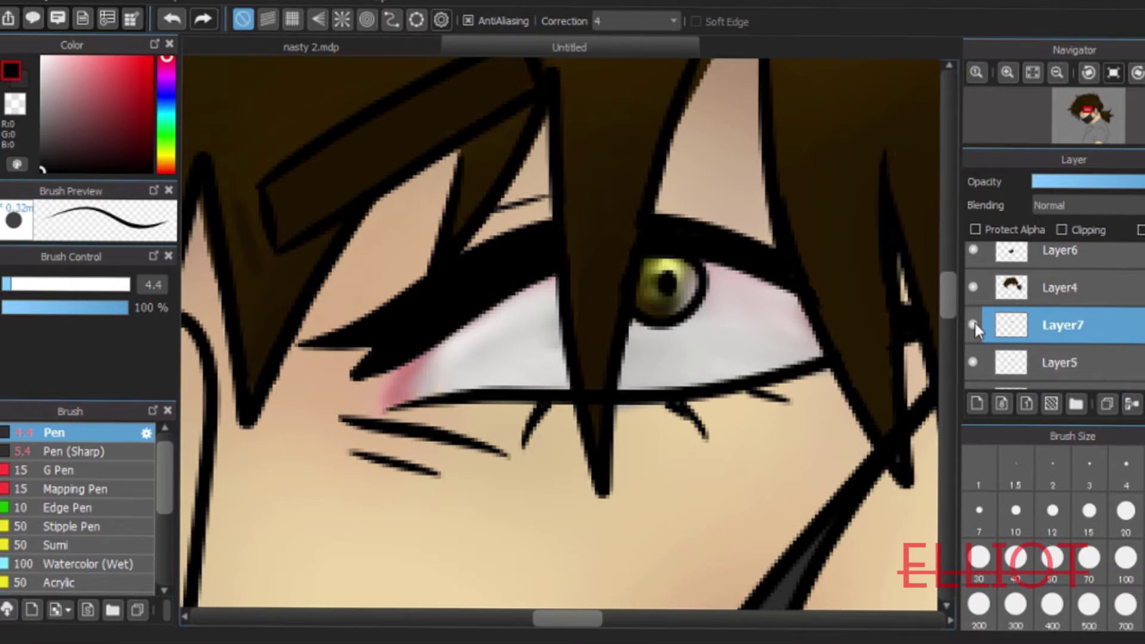
Paint the hoop earring solid black with the Pen at size 4.4 on Layer7
click(1057, 72)
click(1056, 72)
click(1014, 71)
click(1013, 71)
drag(949, 310, 950, 328)
scroll(1061, 316, down, 1)
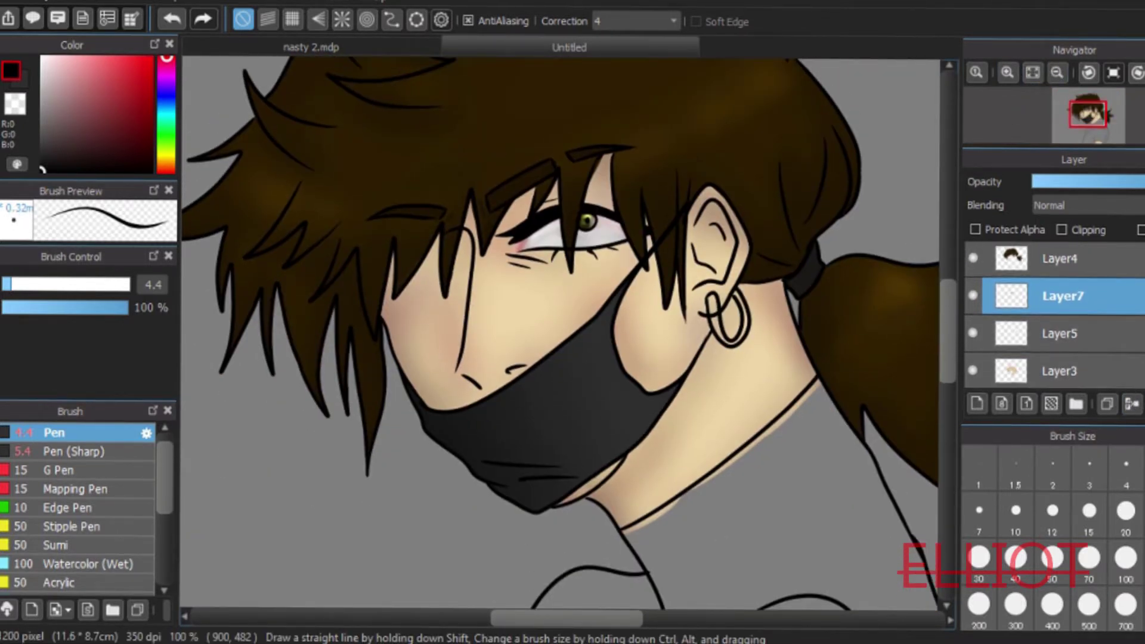
drag(605, 639, 631, 637)
click(1007, 72)
click(1007, 72)
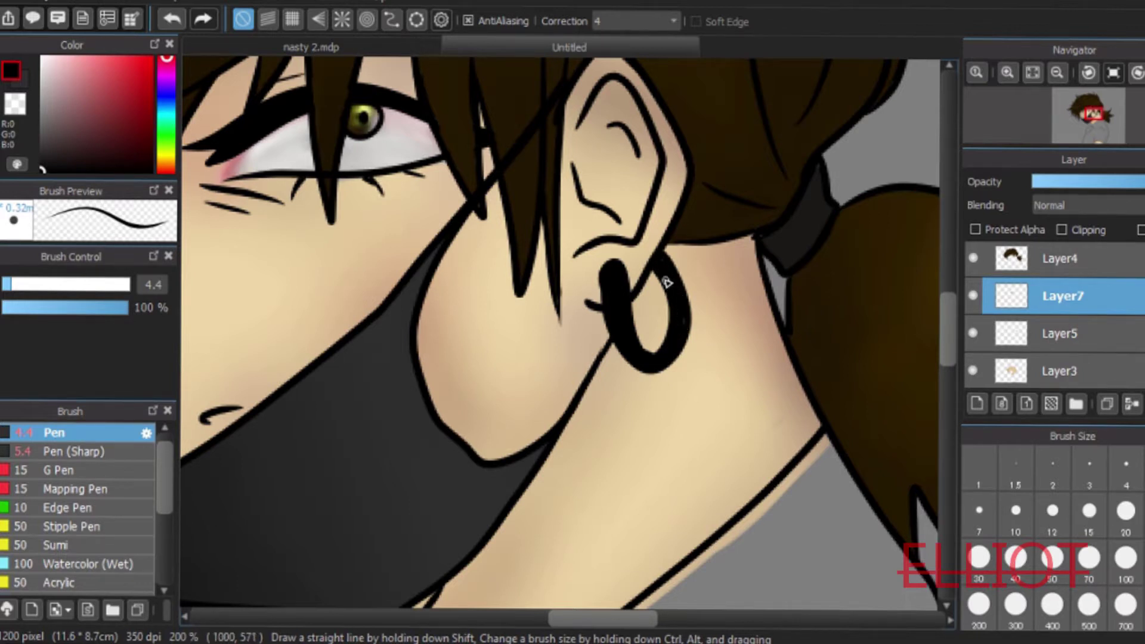
Add a new layer directly above the skin layer Layer3
click(1056, 73)
click(1056, 72)
drag(620, 622, 607, 621)
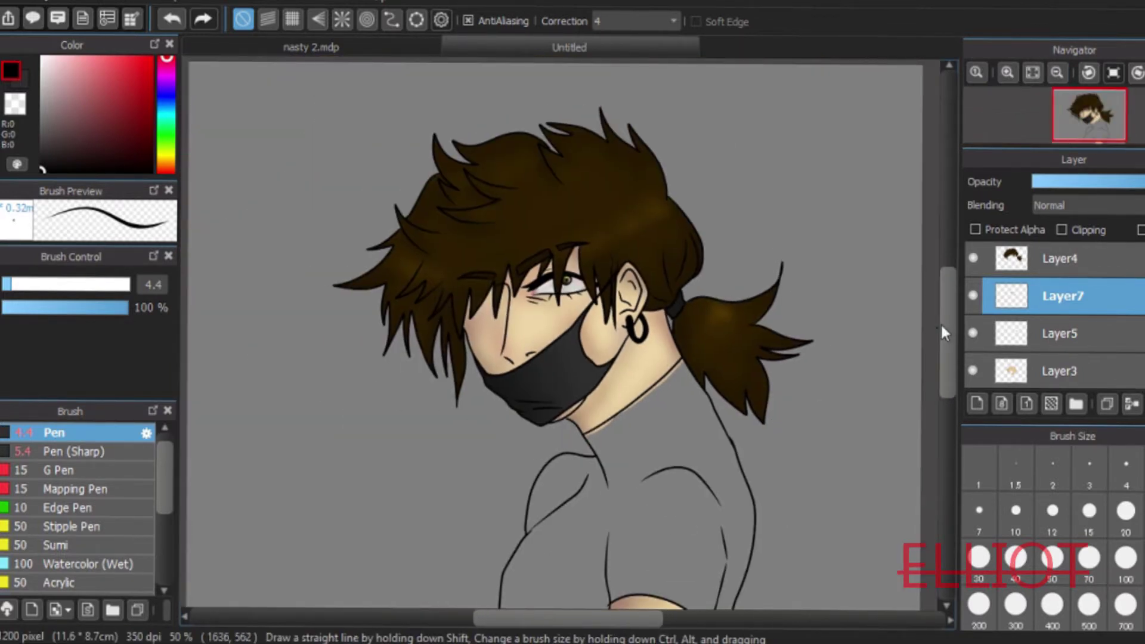
drag(942, 324, 943, 351)
click(1007, 73)
click(1102, 368)
click(1073, 334)
click(1063, 298)
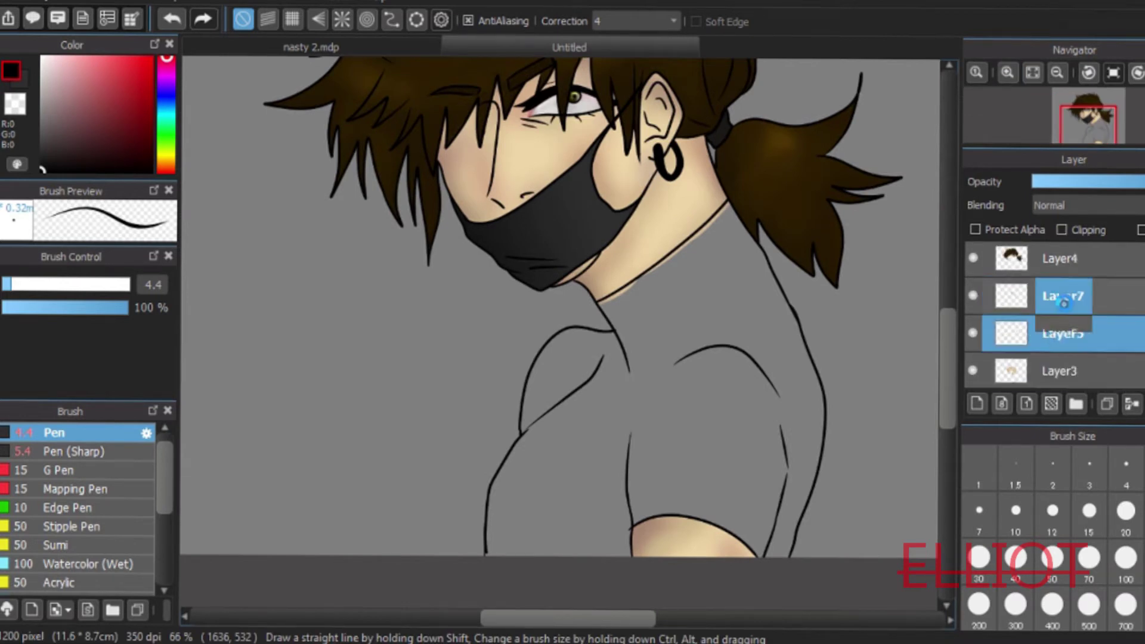
click(1041, 367)
click(977, 404)
Merge Layer7 down into Layer5, checking what Layer5 contains by toggling its visibility
scroll(1052, 364, down, 1)
click(972, 296)
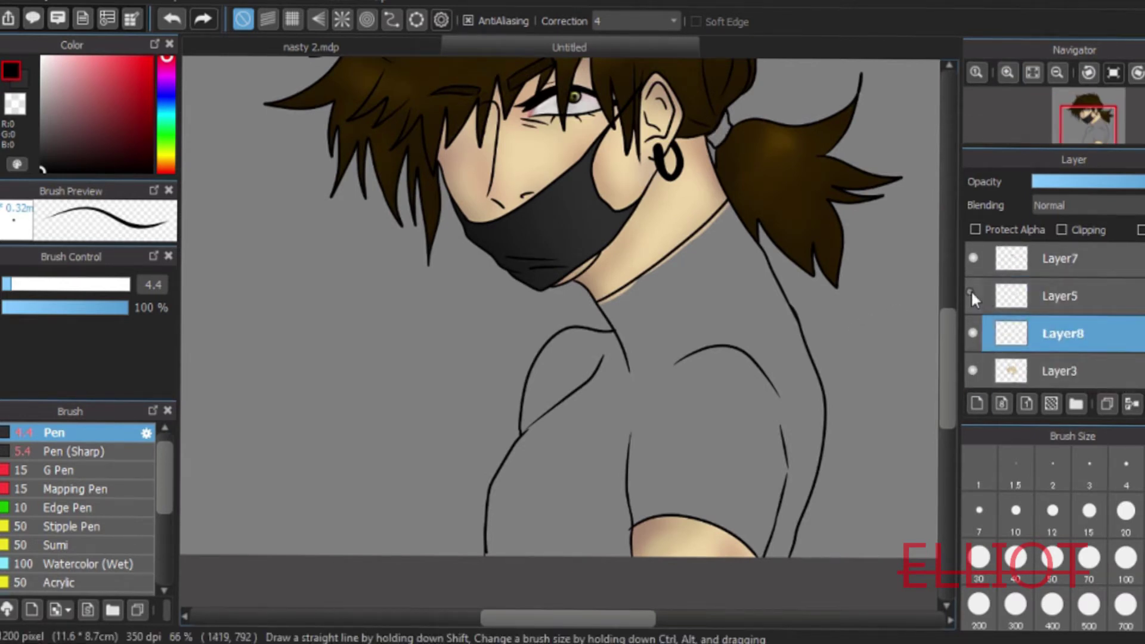
click(1043, 287)
click(972, 295)
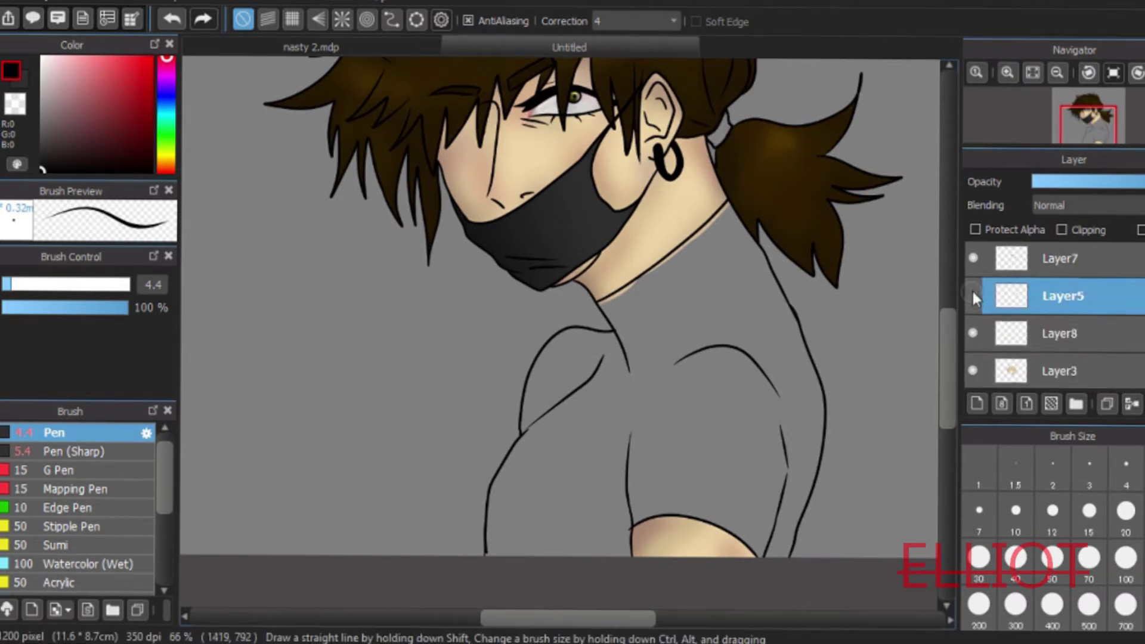
click(1042, 269)
click(1131, 404)
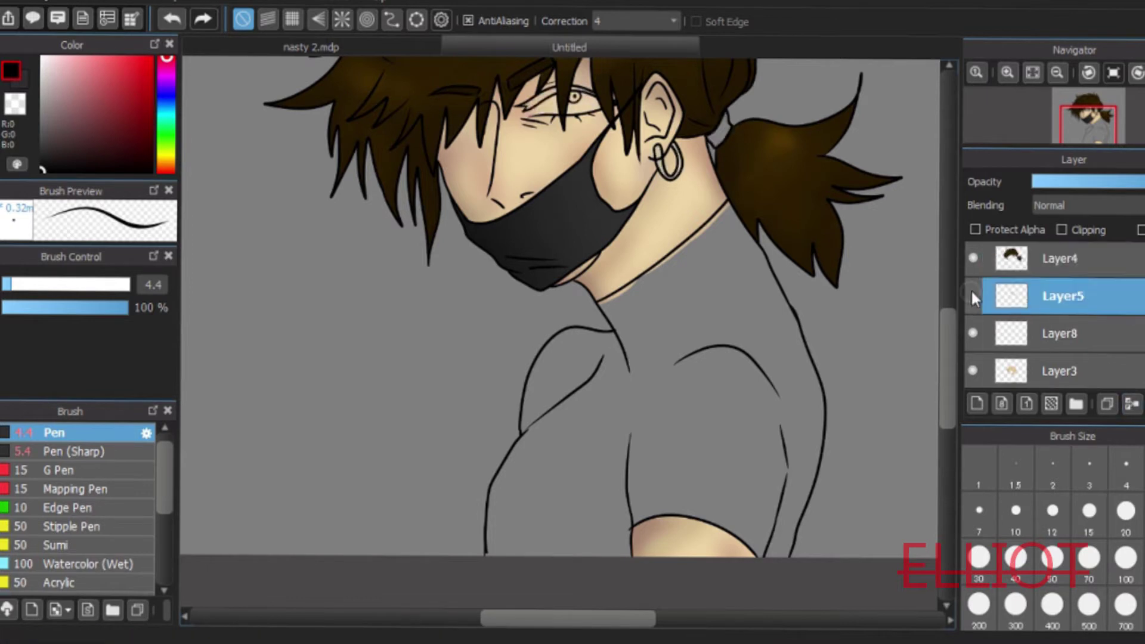
Fill the shirt with very dark grey (RGB 25, 25, 25) on Layer8, hiding the skin layer Layer3 during the fill
click(1024, 335)
click(40, 161)
key(g)
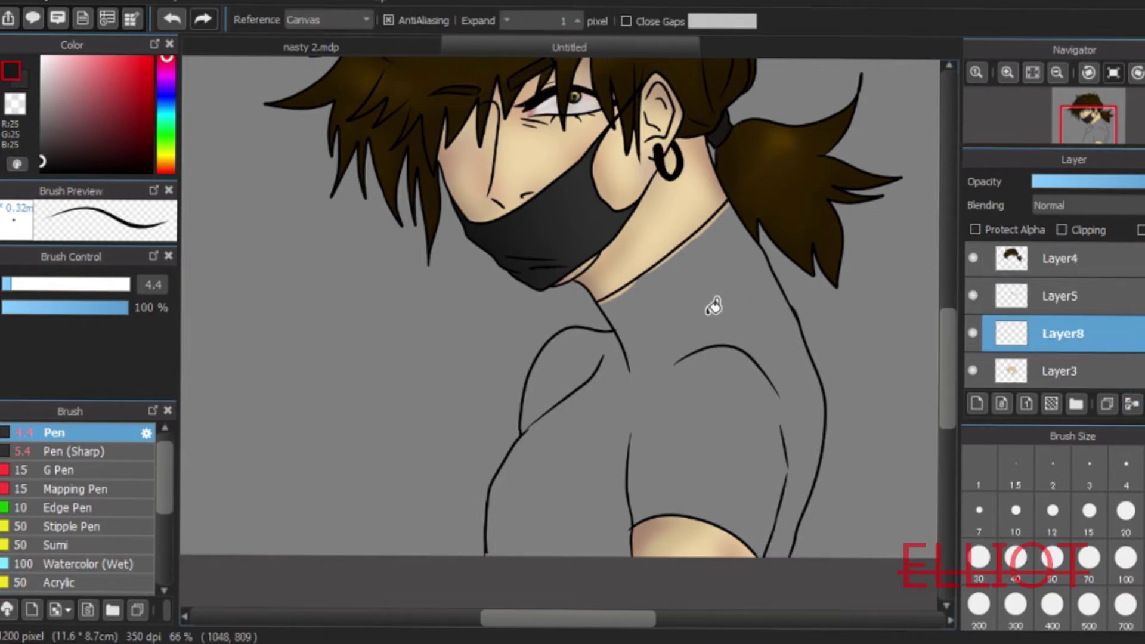
click(972, 370)
click(650, 311)
click(972, 370)
key(b)
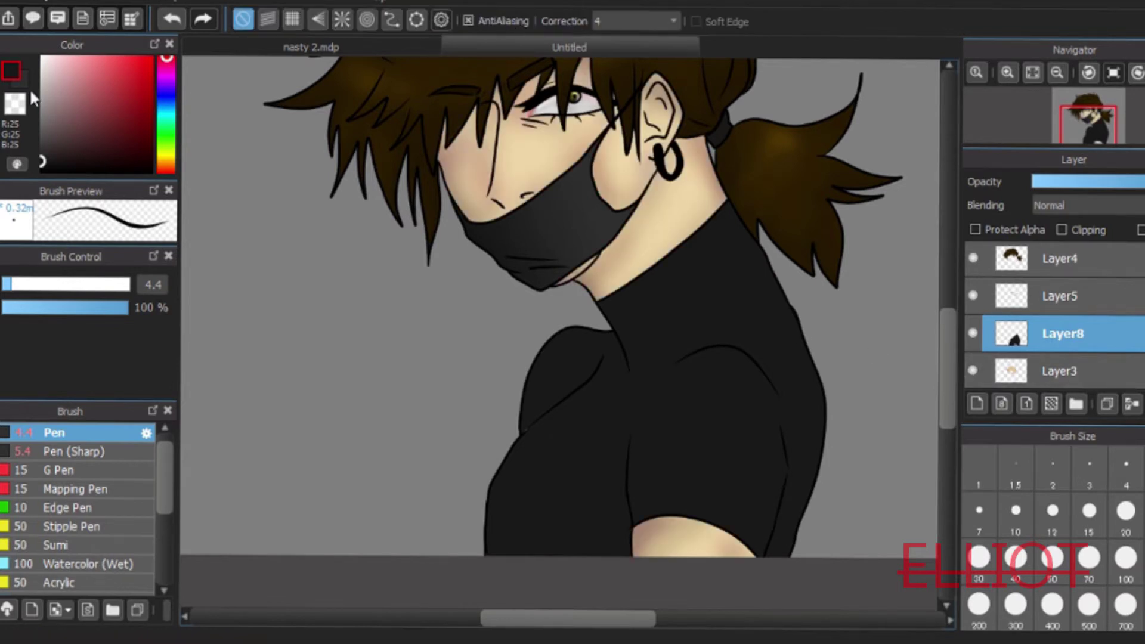
Add a layer clipped to the shirt layer and set up the Watercolor brush at size 19
mouse_move(949, 350)
mouse_down()
mouse_move(950, 313)
mouse_move(950, 370)
mouse_up()
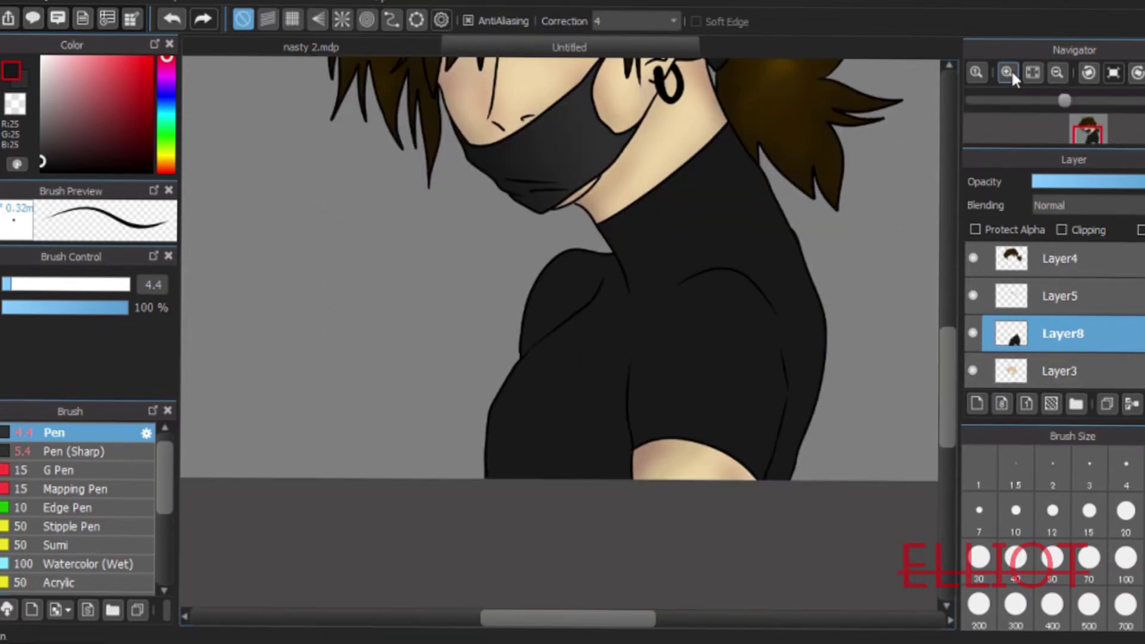
click(1008, 73)
drag(609, 621, 628, 620)
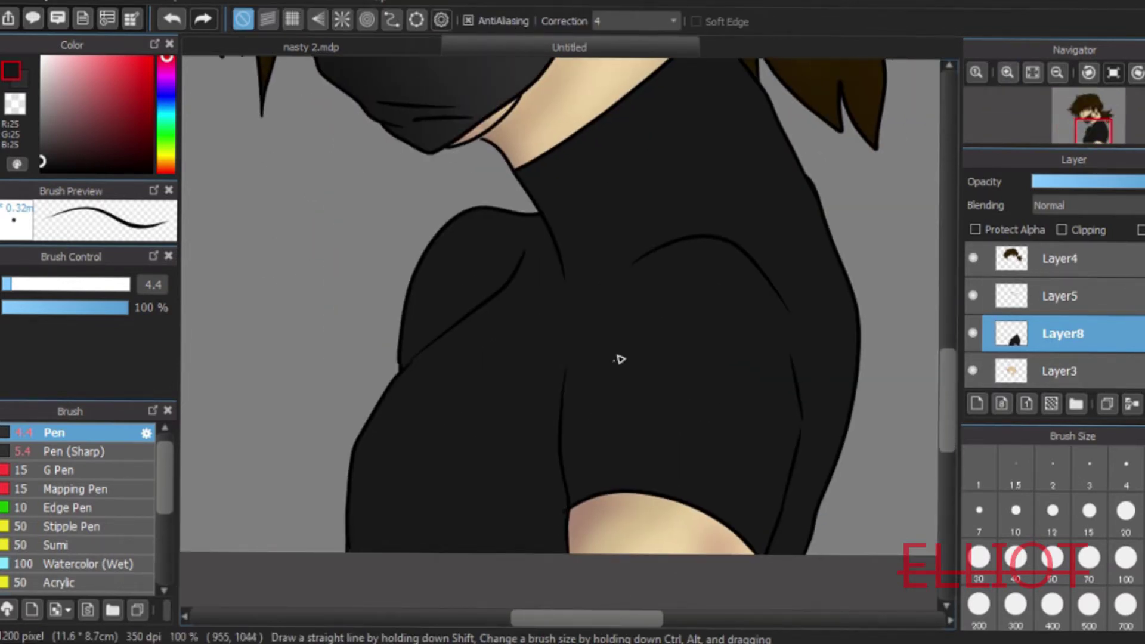
click(978, 402)
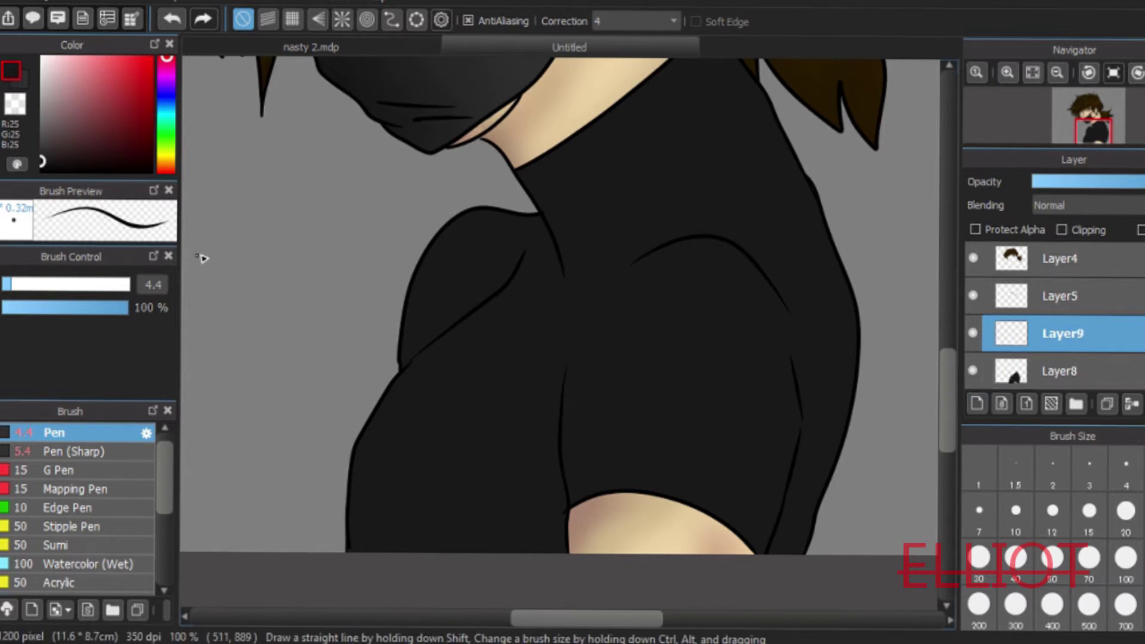
scroll(89, 473, down, 5)
click(75, 435)
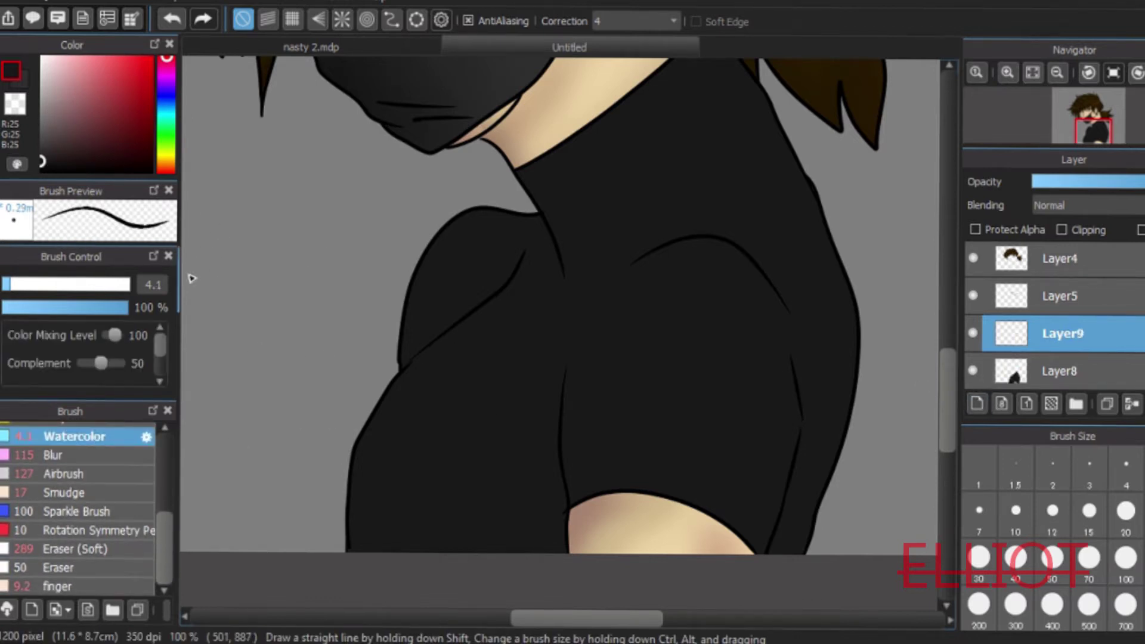
click(34, 285)
click(51, 285)
click(1061, 230)
Paint black (RGB 0, 0, 0) shadows along the shirt's folds, sides and collar with the Watercolor brush at size 19
mouse_move(525, 252)
mouse_down()
mouse_move(483, 280)
mouse_move(506, 284)
mouse_move(508, 261)
mouse_move(418, 334)
mouse_up()
click(174, 20)
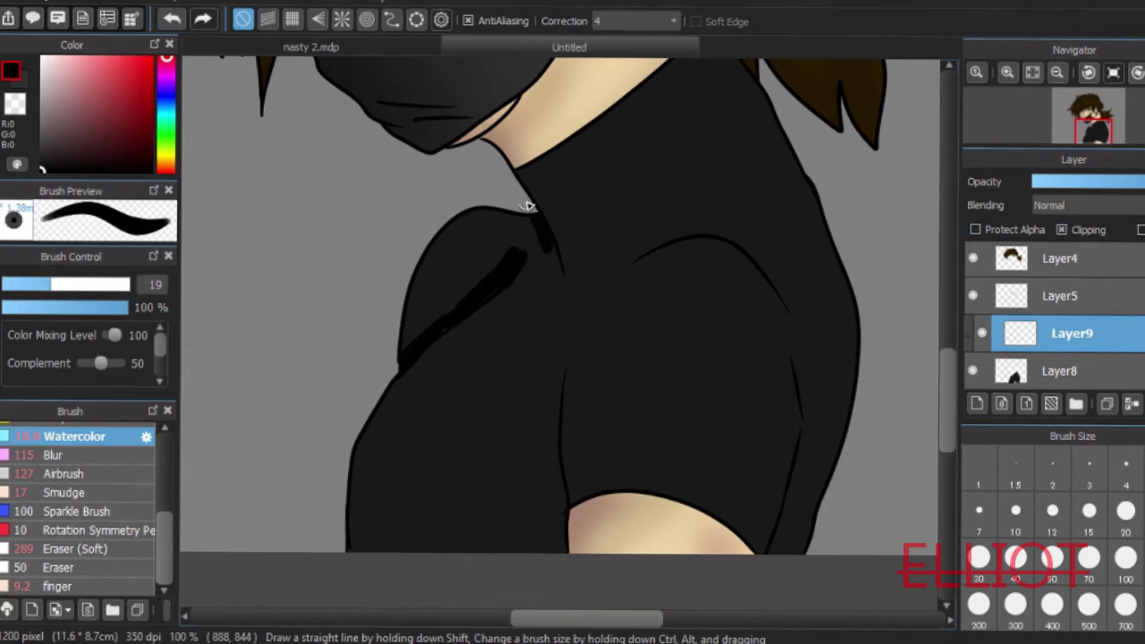
drag(563, 373, 558, 552)
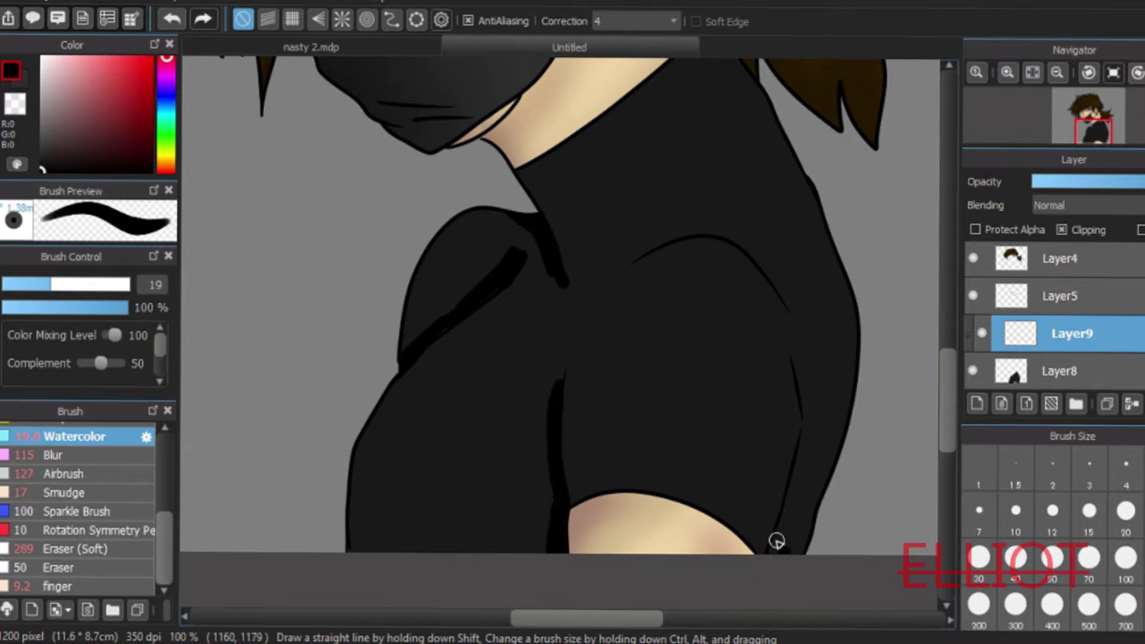
mouse_move(389, 393)
mouse_down()
mouse_move(368, 509)
mouse_move(395, 549)
mouse_up()
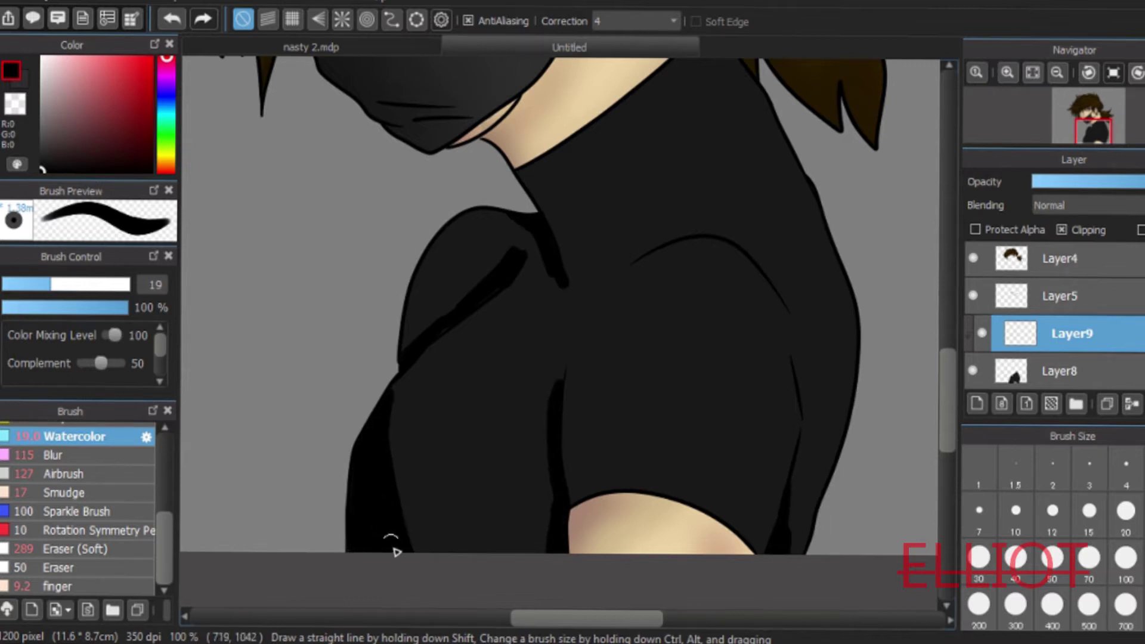
drag(949, 379, 956, 356)
scroll(954, 357, up, 2)
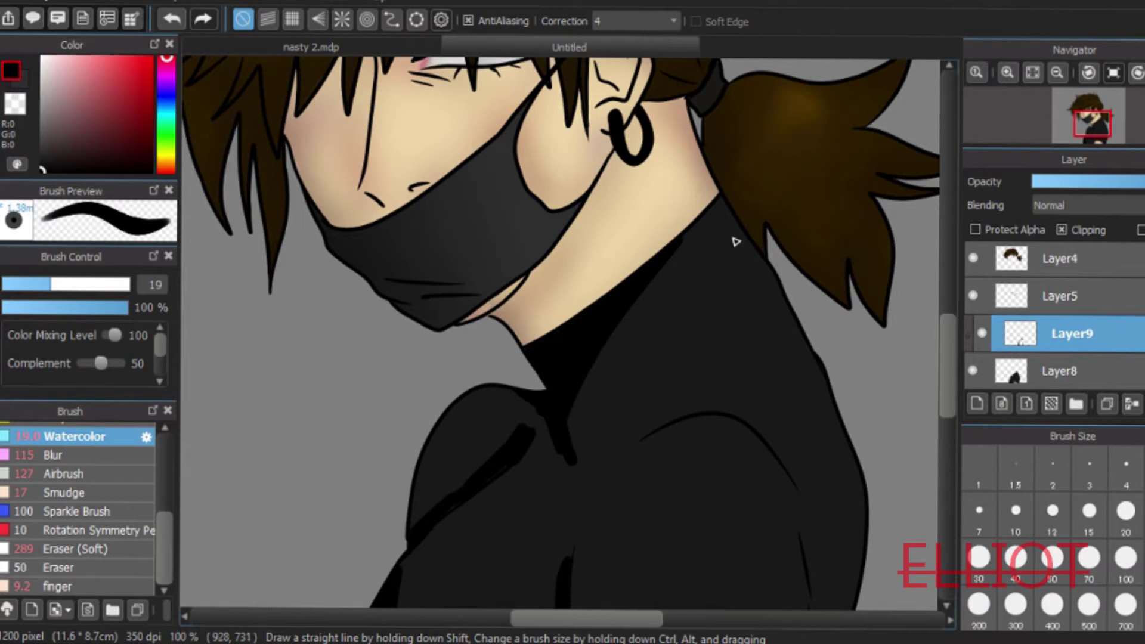
click(1057, 72)
scroll(953, 345, down, 1)
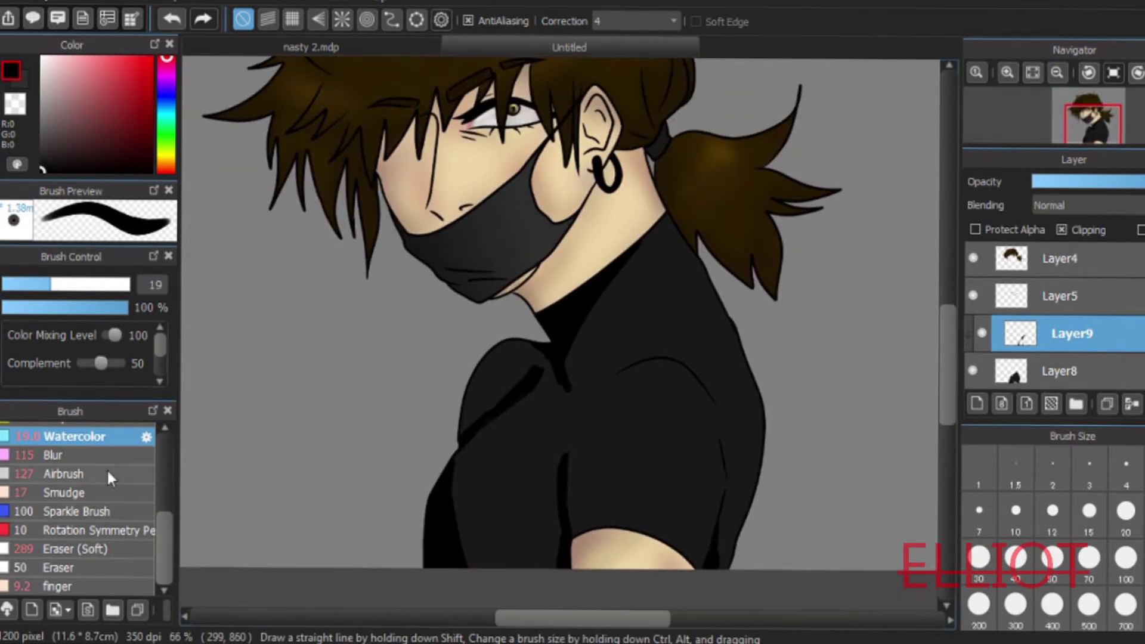
Soften the shirt's black shadows with the Blur brush at size 115 and lower the shadow layer's opacity
click(113, 492)
click(56, 455)
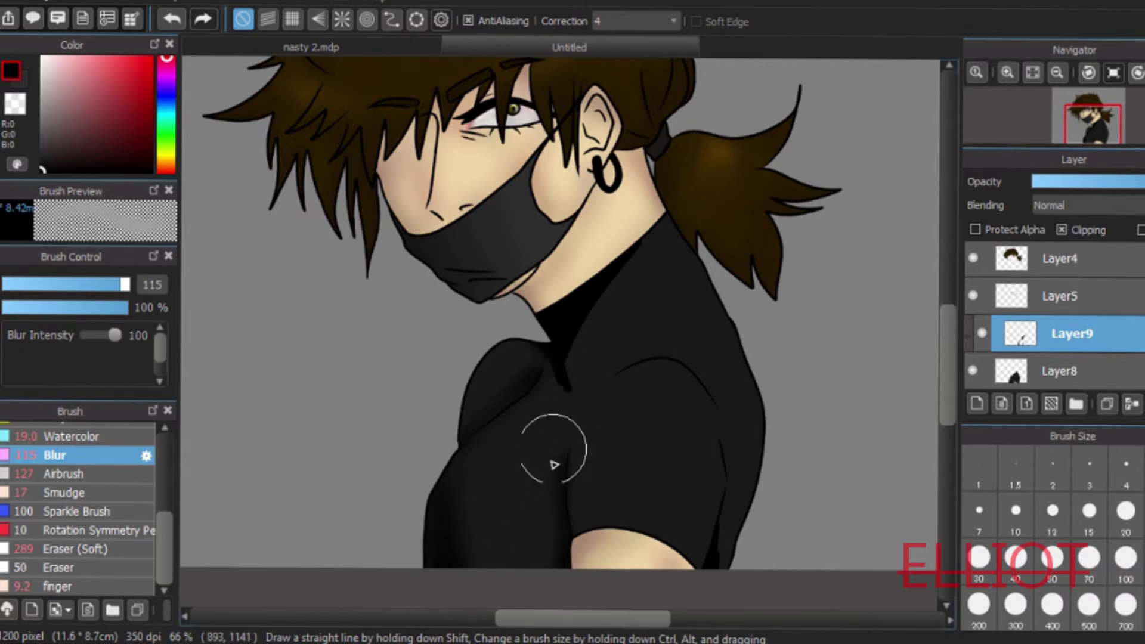
drag(563, 382, 610, 239)
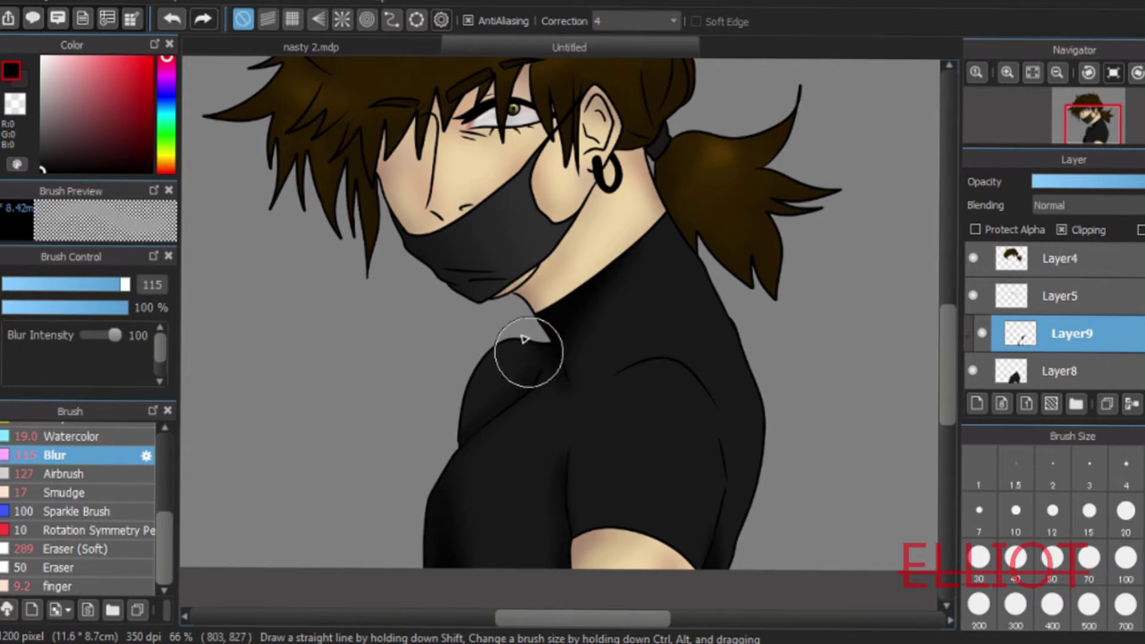
drag(1114, 186, 1104, 185)
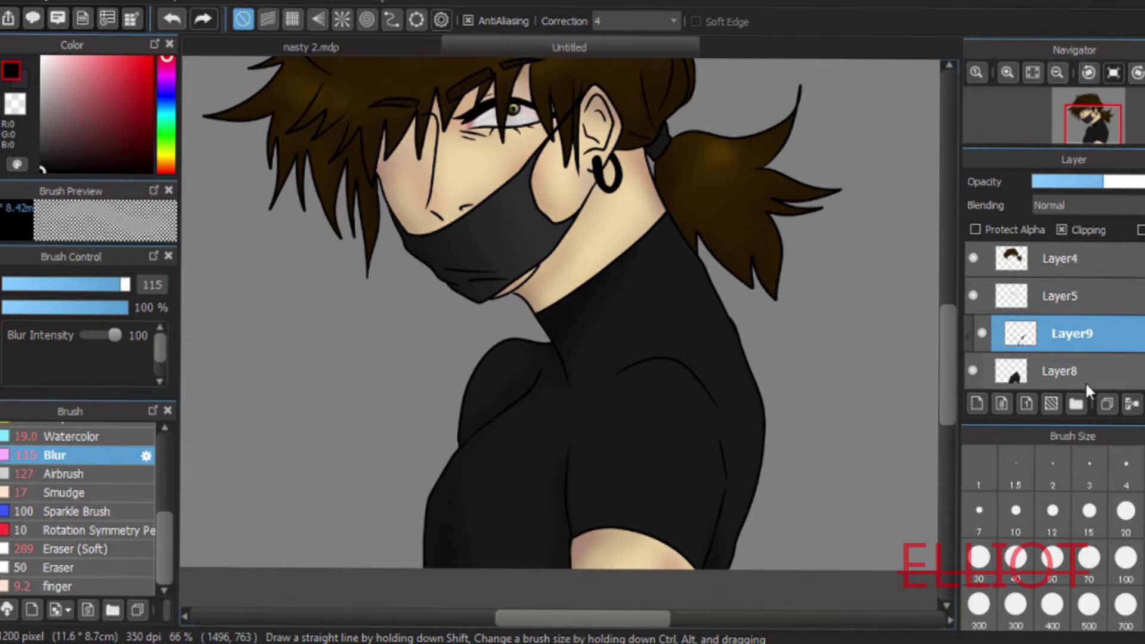
Merge the blurred shadow layer down into Layer8 and add a new layer clipped to it
click(1132, 404)
click(977, 404)
click(1062, 229)
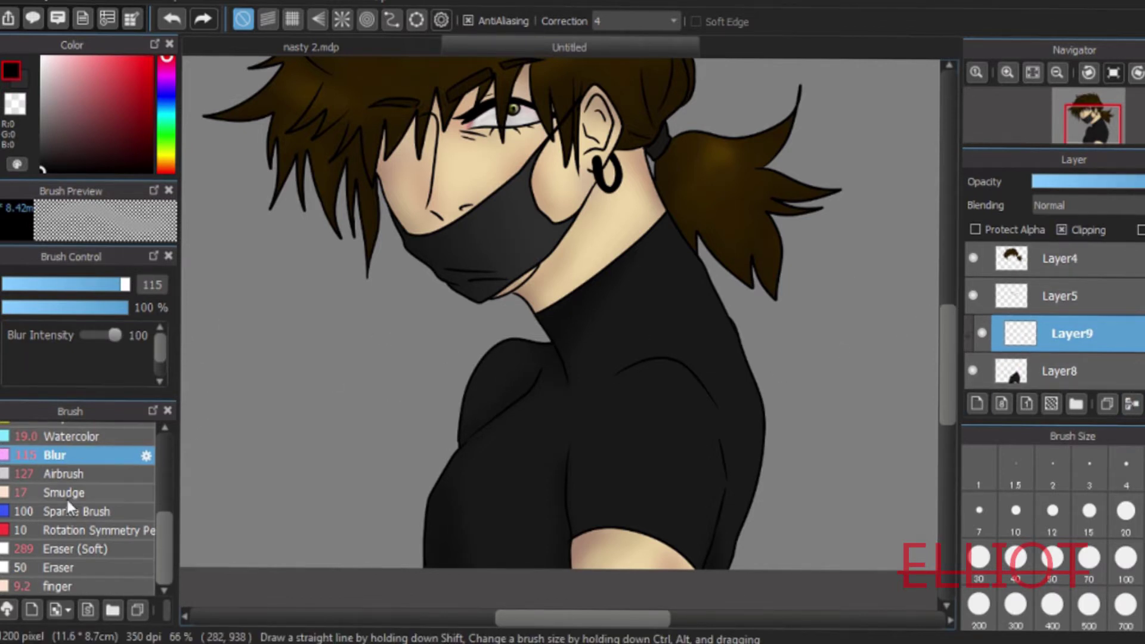
Airbrush soft black shading along the shirt's edges and folds at size 127 and 8% opacity, then reduce the layer's opacity
click(66, 473)
mouse_move(433, 414)
mouse_down()
mouse_move(479, 354)
mouse_move(403, 584)
mouse_up()
mouse_move(538, 321)
mouse_down()
mouse_move(660, 207)
mouse_move(748, 540)
mouse_up()
drag(569, 428, 563, 521)
drag(1135, 181, 1089, 179)
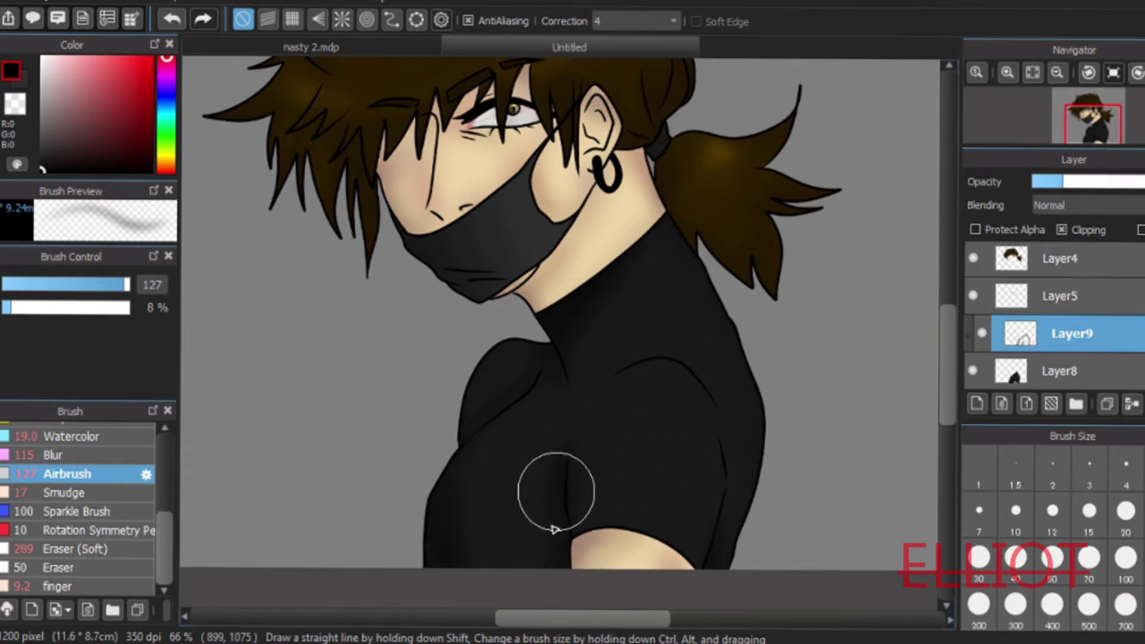
mouse_move(948, 356)
mouse_down()
mouse_move(952, 305)
mouse_move(950, 356)
mouse_up()
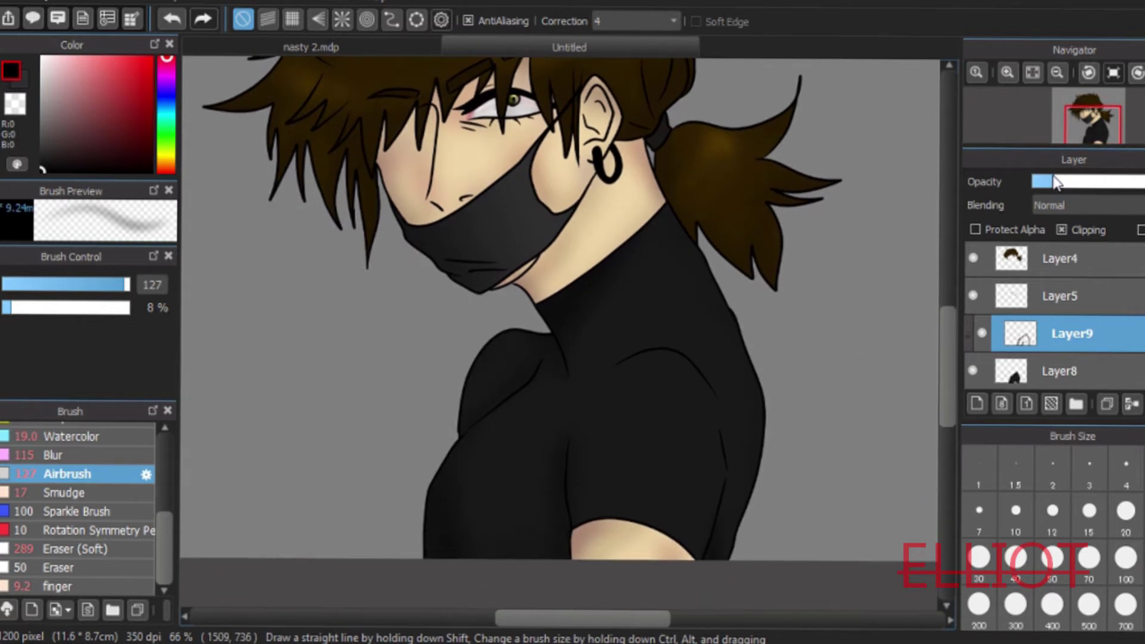
Merge the airbrushed shading into the shirt layer and create another layer clipped to Layer8
click(1131, 405)
click(977, 404)
click(1061, 230)
Apply a diagonal linear Foreground-Background gradient over the shirt on the clipped layer at reduced opacity, and merge it into Layer8
click(1, 206)
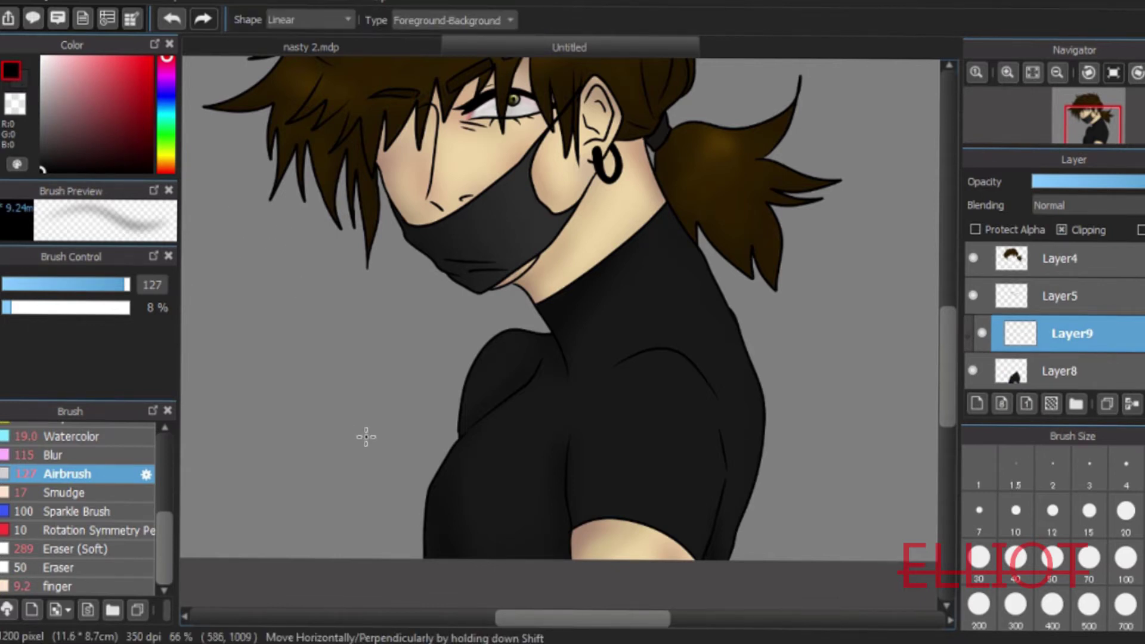
drag(387, 522, 537, 278)
click(170, 22)
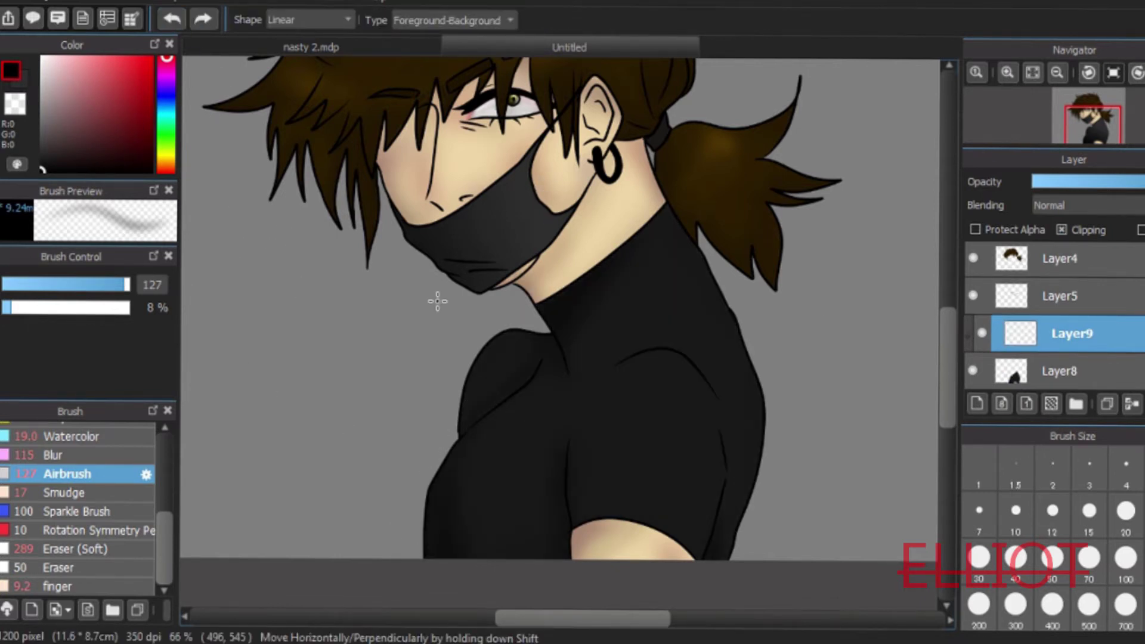
drag(432, 468, 703, 227)
click(1097, 187)
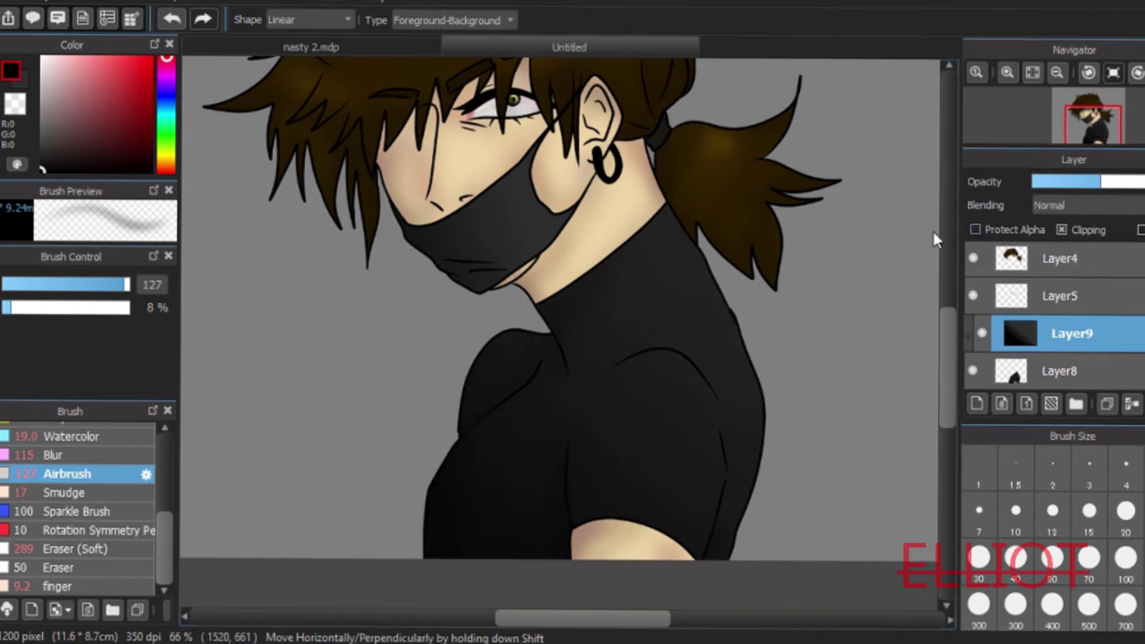
click(1130, 404)
Add a new layer directly above Layer6 for extra shading on the face
drag(950, 349, 949, 309)
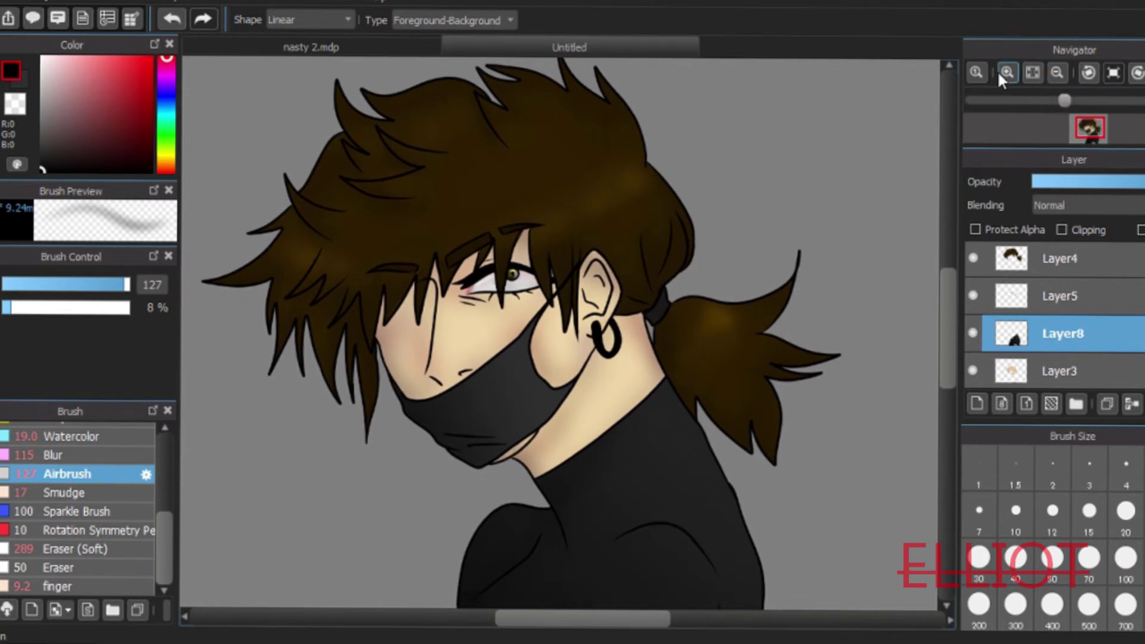
click(1004, 75)
click(1004, 75)
click(1032, 73)
click(1007, 75)
click(1007, 76)
click(1006, 75)
click(1006, 75)
mouse_move(950, 332)
mouse_down()
mouse_move(952, 301)
mouse_move(953, 316)
mouse_up()
scroll(1061, 316, up, 2)
scroll(1061, 315, down, 1)
scroll(1055, 316, down, 1)
click(1064, 295)
scroll(1061, 321, up, 2)
click(975, 403)
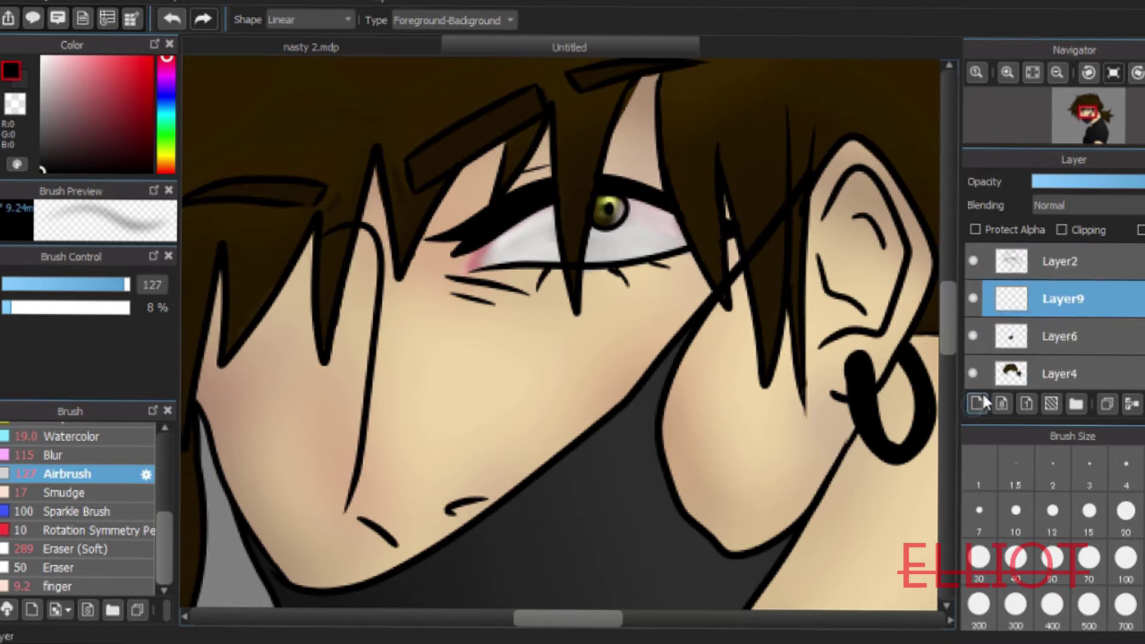
Paint dark strokes (RGB 21, 21, 21) under the eye and beside the nose bridge with the Watercolor brush
click(167, 74)
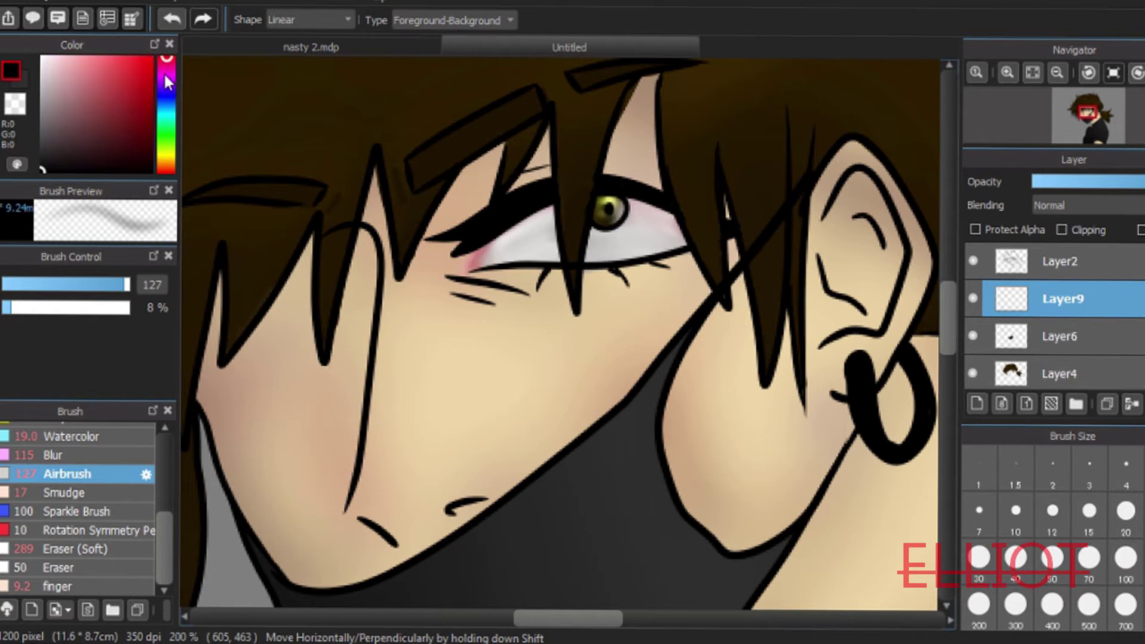
drag(135, 136, 150, 149)
click(117, 474)
click(72, 435)
click(69, 307)
drag(452, 278, 511, 294)
drag(44, 147, 41, 163)
drag(432, 282, 512, 298)
mouse_move(440, 293)
mouse_down()
mouse_move(497, 312)
mouse_move(453, 298)
mouse_up()
drag(412, 300, 470, 324)
mouse_move(359, 299)
mouse_down()
mouse_move(344, 336)
mouse_move(367, 283)
mouse_move(471, 292)
mouse_move(375, 301)
mouse_move(429, 322)
mouse_up()
Blur the eye shading at size 37, and add fine dark hatching over it with the Watercolor brush at size 4.4
click(94, 455)
click(94, 473)
click(94, 455)
click(83, 284)
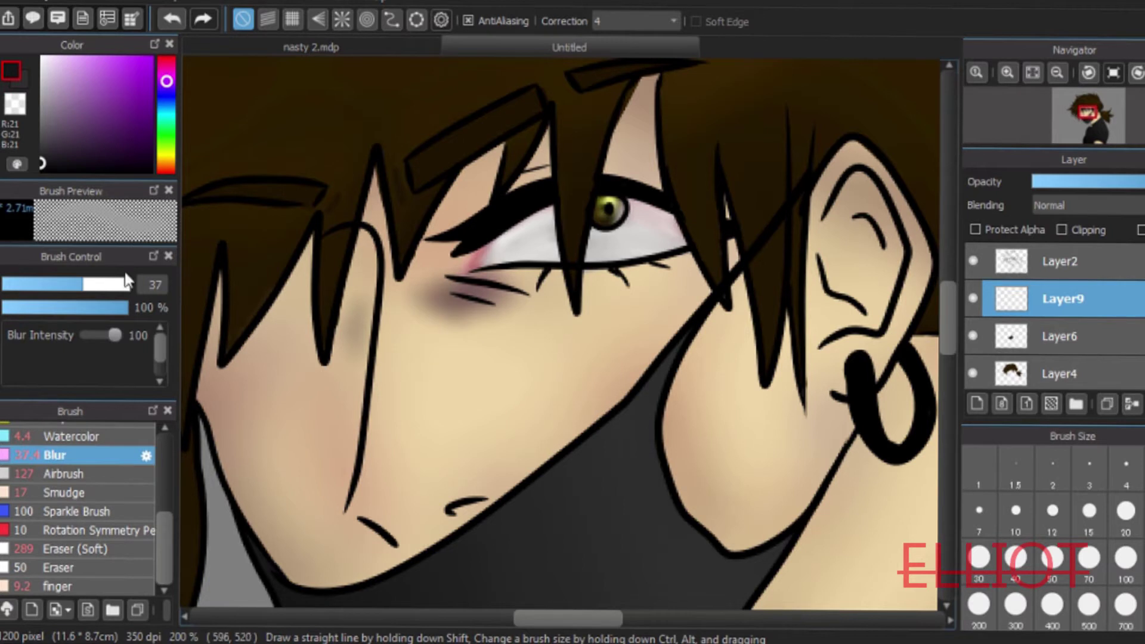
click(71, 435)
drag(424, 283, 471, 276)
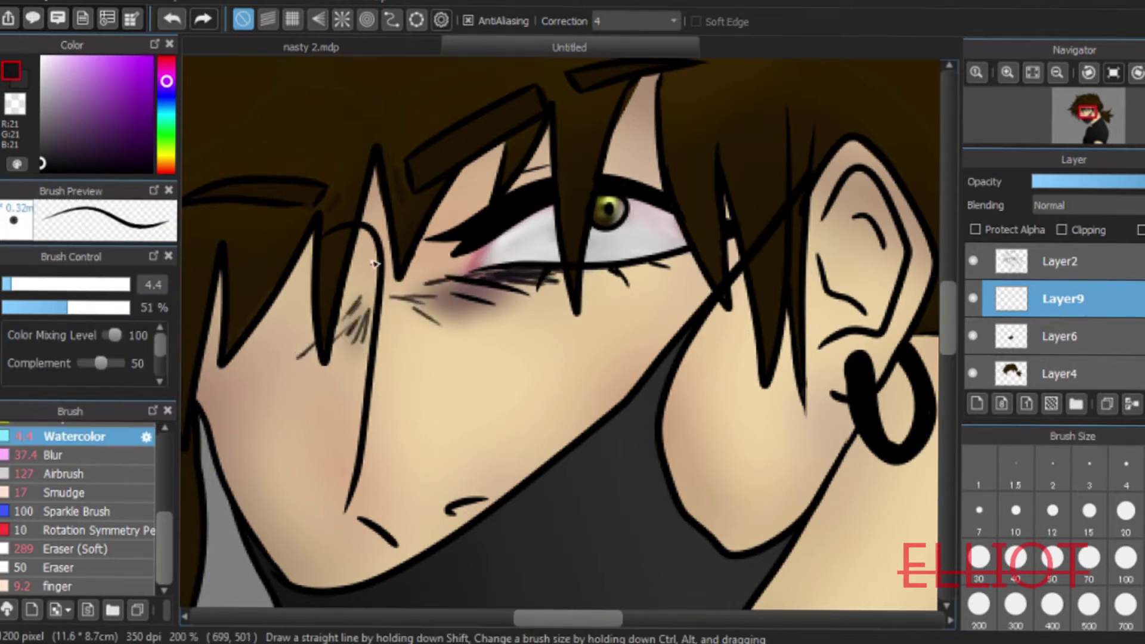
Blur the hatching under the eye and beside the nose bridge, and lower the layer's opacity slightly
click(67, 455)
drag(359, 301, 314, 357)
mouse_move(411, 301)
mouse_down()
mouse_move(551, 278)
mouse_move(480, 278)
mouse_up()
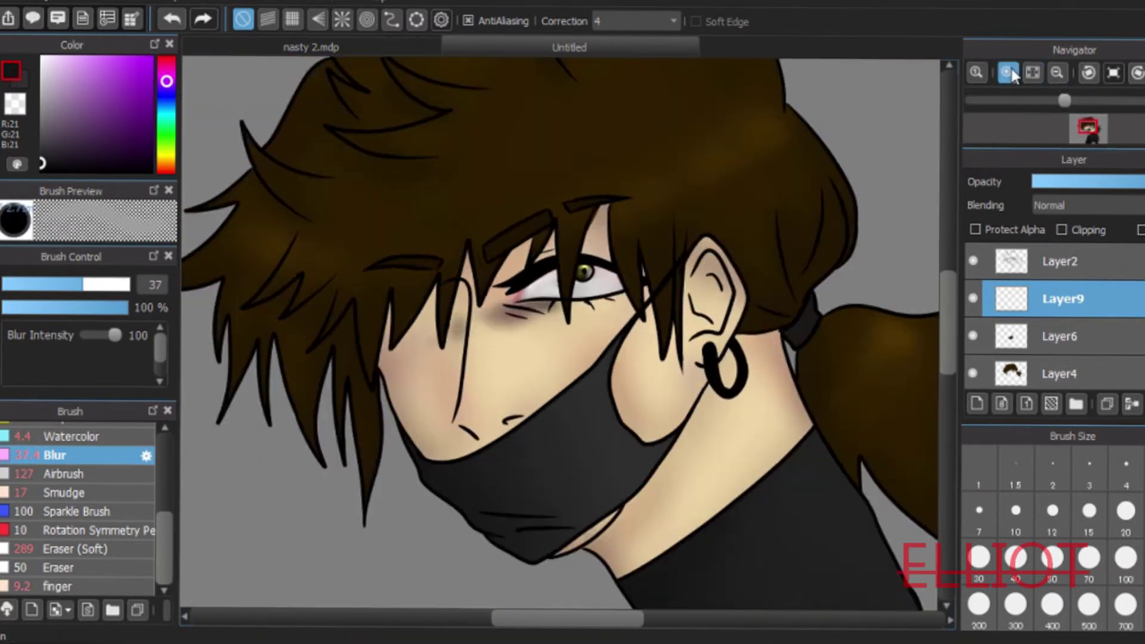
click(1116, 183)
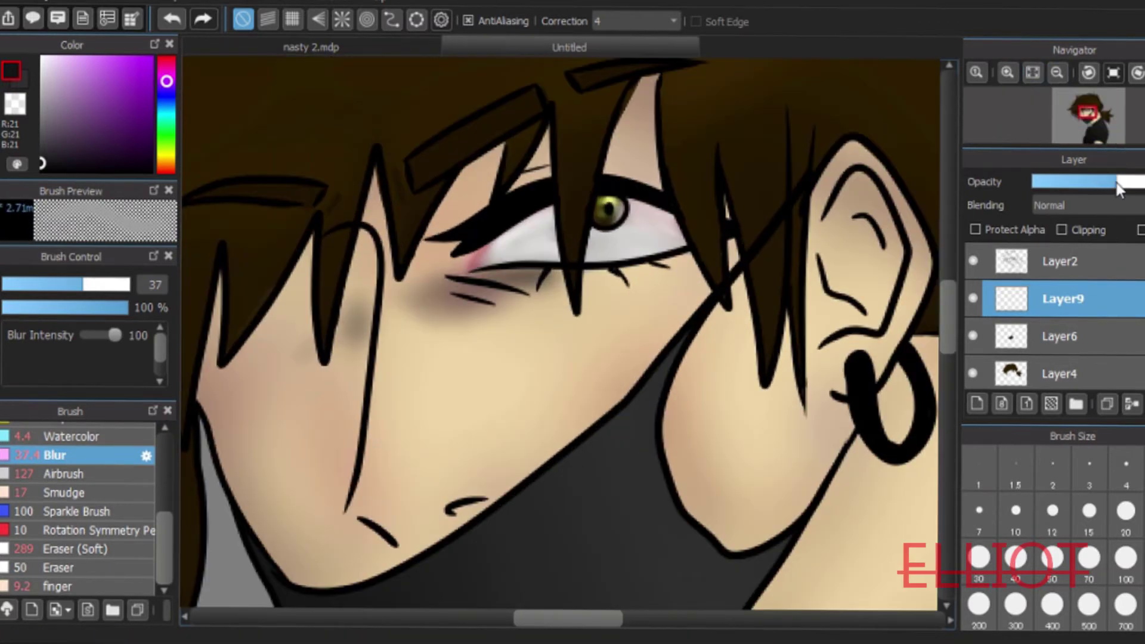
drag(1116, 184, 1123, 183)
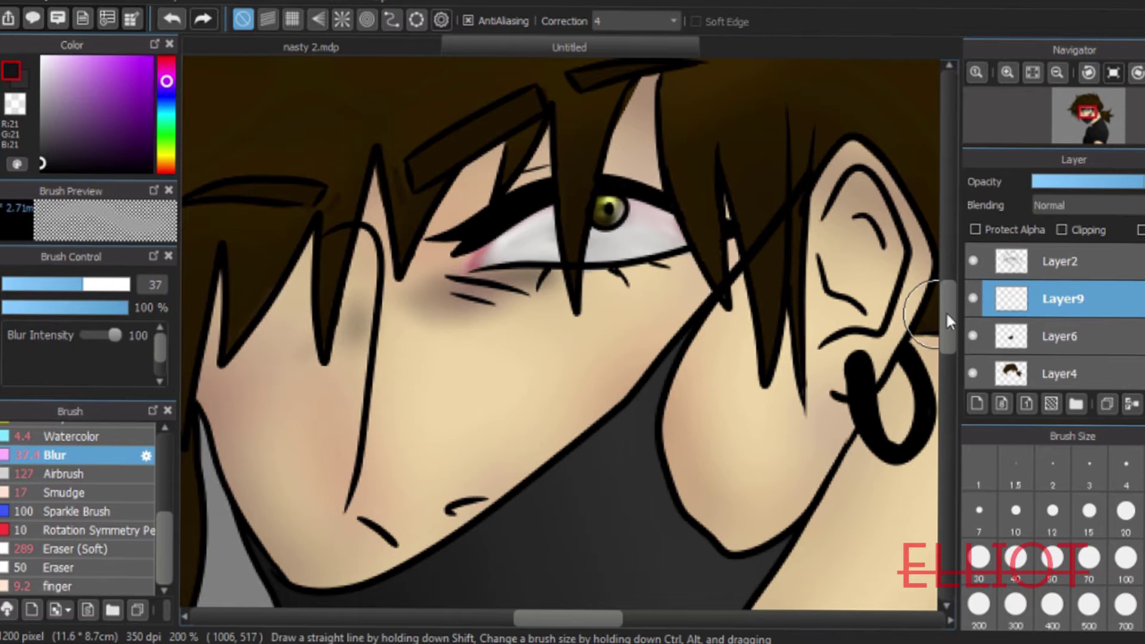
Paint dark red (RGB 121, 15, 15) patches around the nose and under the eye with Watercolor at size 8.1, 10% opacity
drag(946, 313, 946, 322)
click(70, 436)
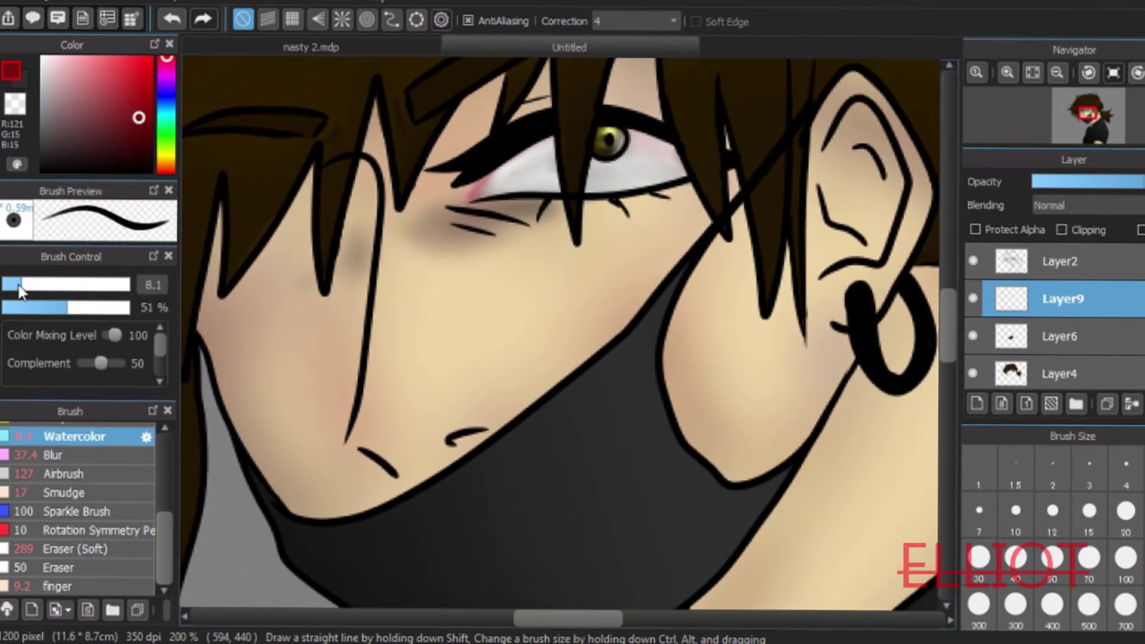
drag(492, 428, 510, 410)
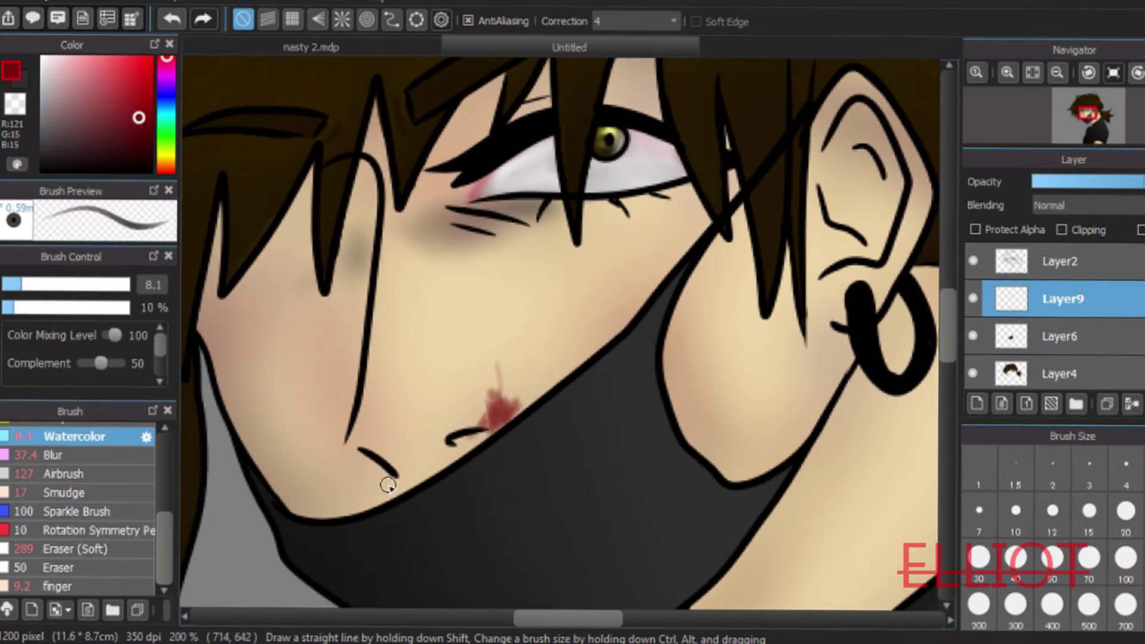
drag(363, 406, 453, 456)
drag(551, 214, 506, 205)
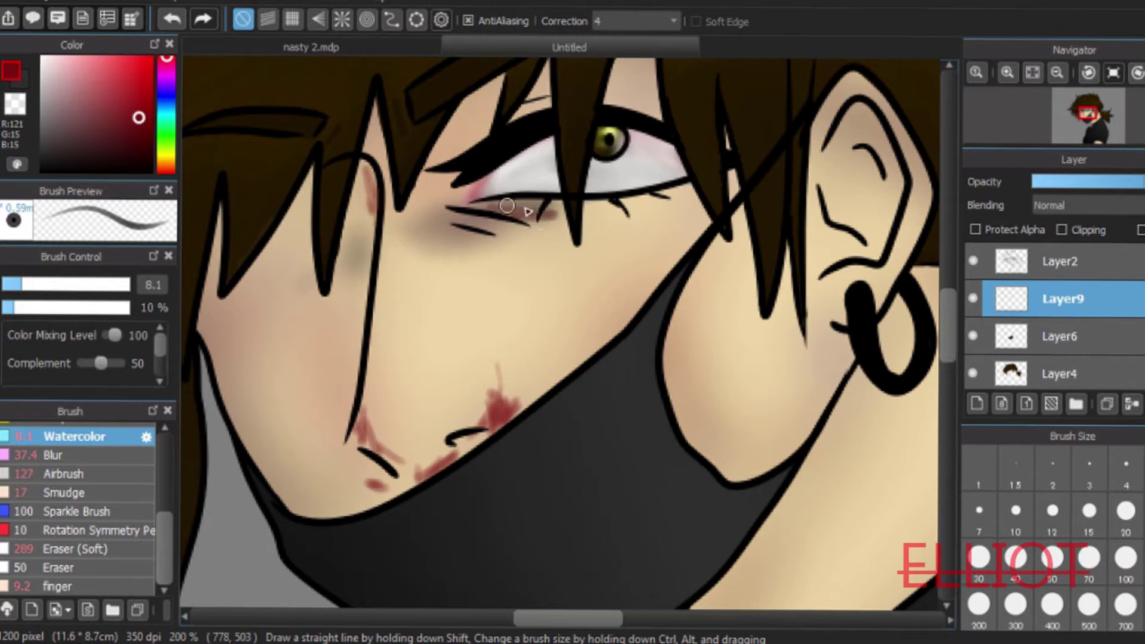
Paint muted purple (RGB 101, 70, 105) strokes over the red patches around the nose tip and nostril
drag(570, 623, 553, 626)
click(166, 77)
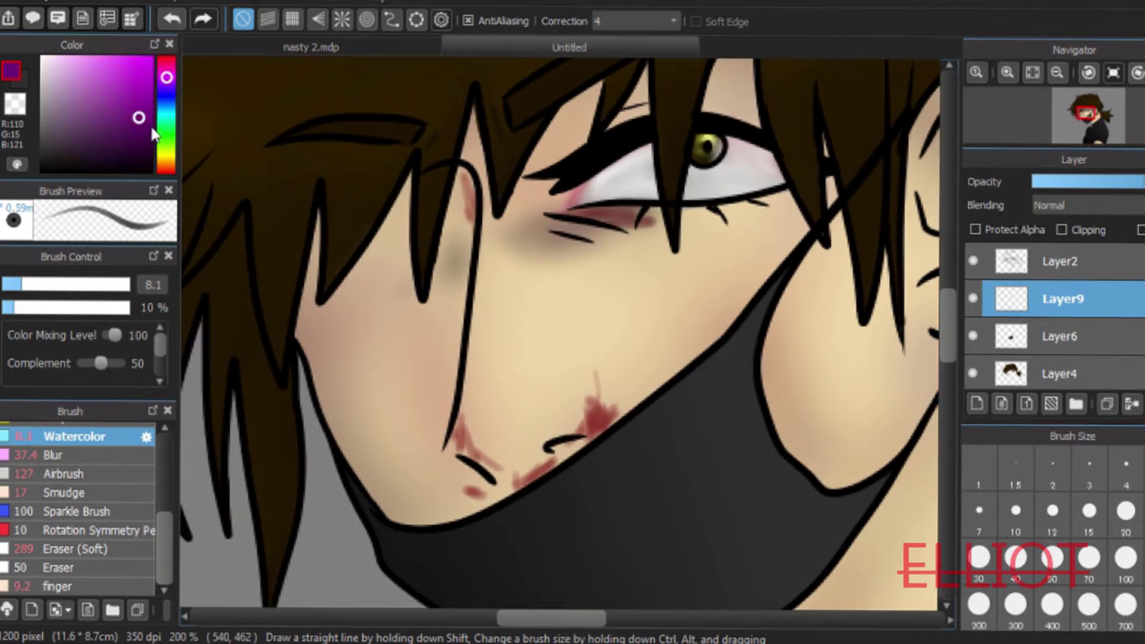
click(78, 125)
drag(466, 453, 504, 474)
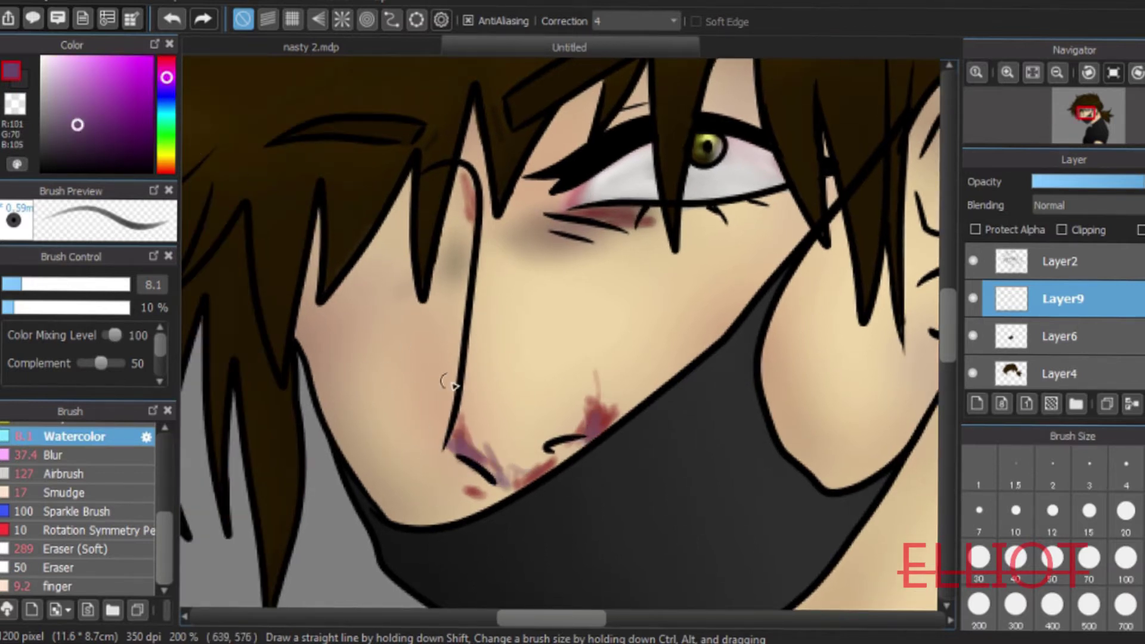
drag(449, 410, 439, 452)
Blend the red and purple patches around the nose and under the eye with the Blur brush at size 37
click(71, 475)
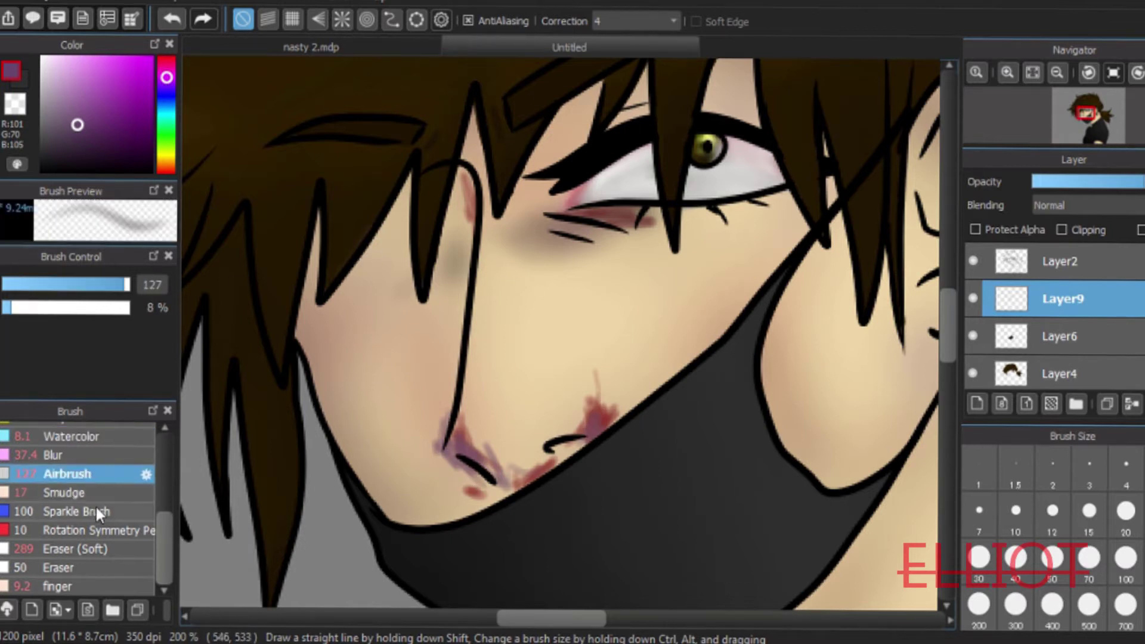
click(65, 455)
mouse_move(468, 462)
mouse_down()
mouse_move(511, 486)
mouse_move(505, 435)
mouse_move(478, 441)
mouse_move(503, 480)
mouse_move(557, 422)
mouse_move(544, 437)
mouse_up()
mouse_move(474, 246)
mouse_down()
mouse_move(594, 230)
mouse_move(509, 230)
mouse_move(540, 495)
mouse_up()
click(1056, 73)
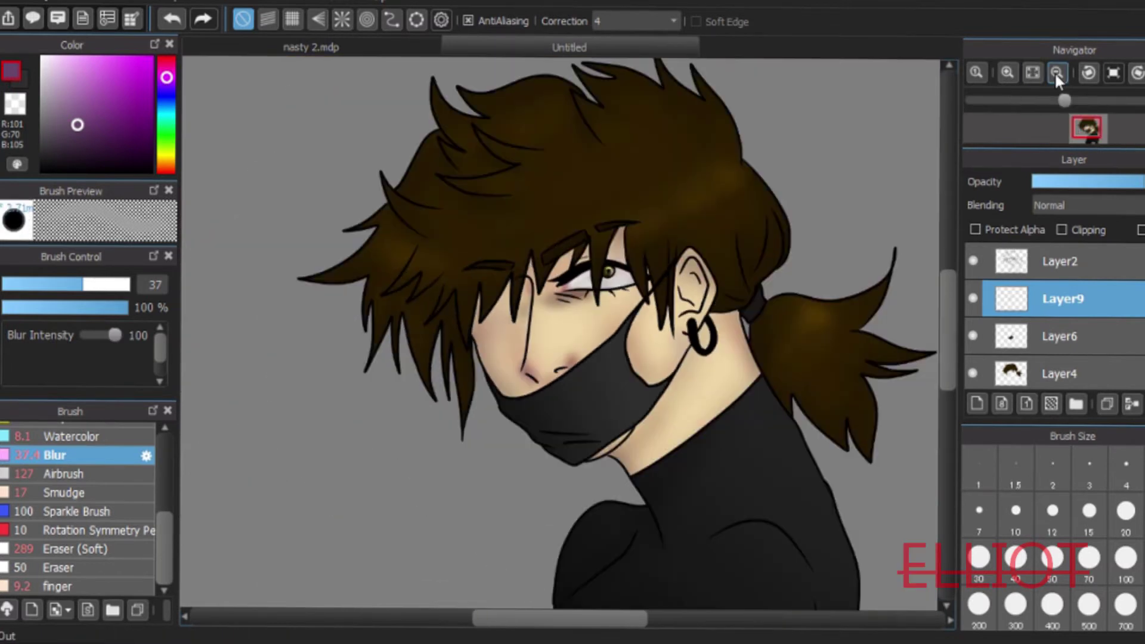
Paint purple shading under the fringe, along the face's far edge and behind the mask strap with the size 8.1 Watercolor brush
click(1007, 72)
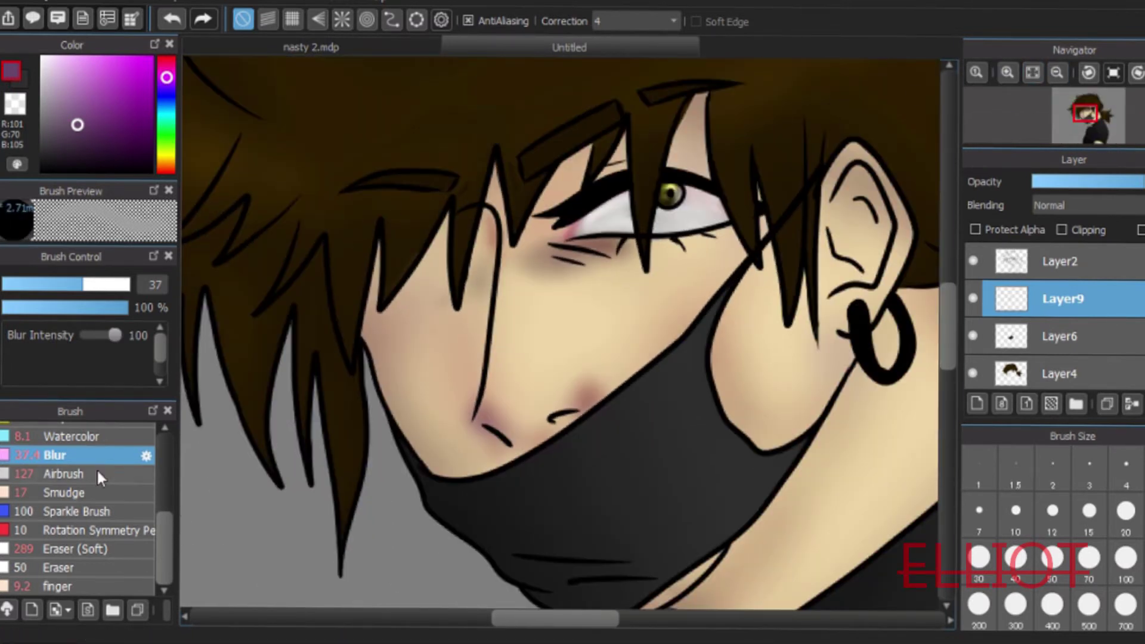
click(88, 473)
click(89, 438)
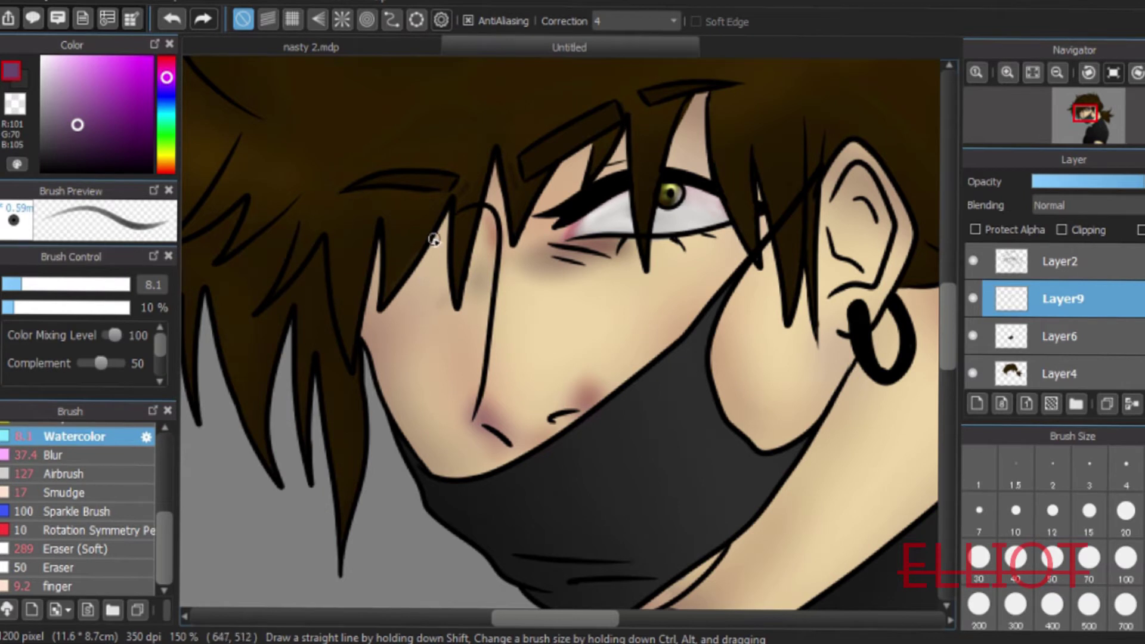
drag(471, 293, 366, 335)
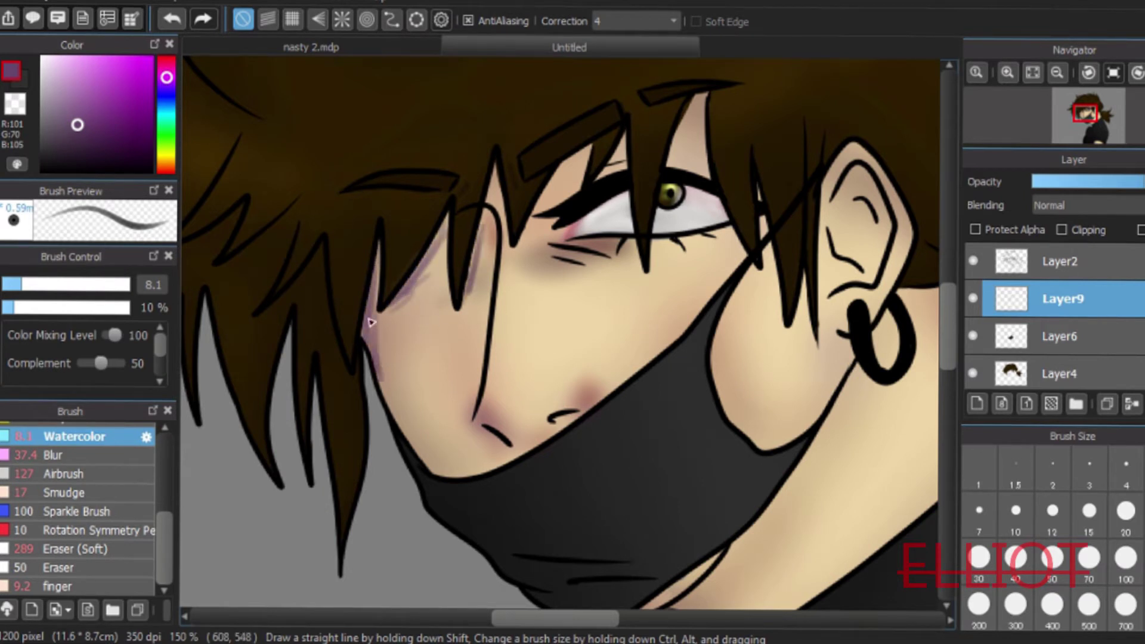
drag(736, 297, 708, 366)
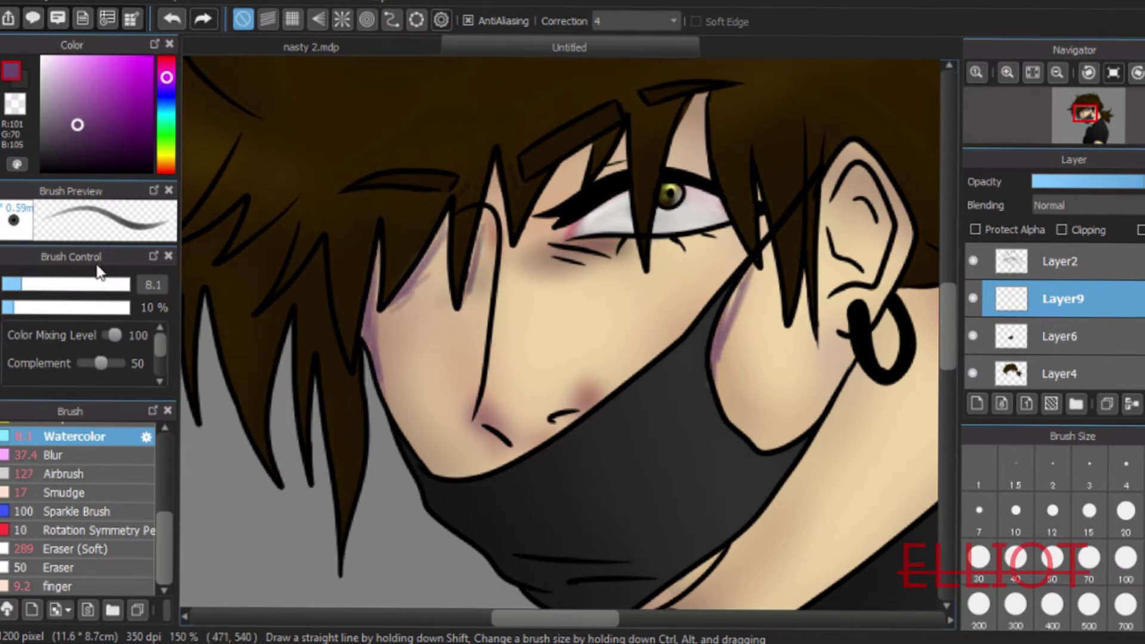
Blur the purple shading under the fringe, on the face's far edge and along the mask strap
click(63, 474)
click(53, 455)
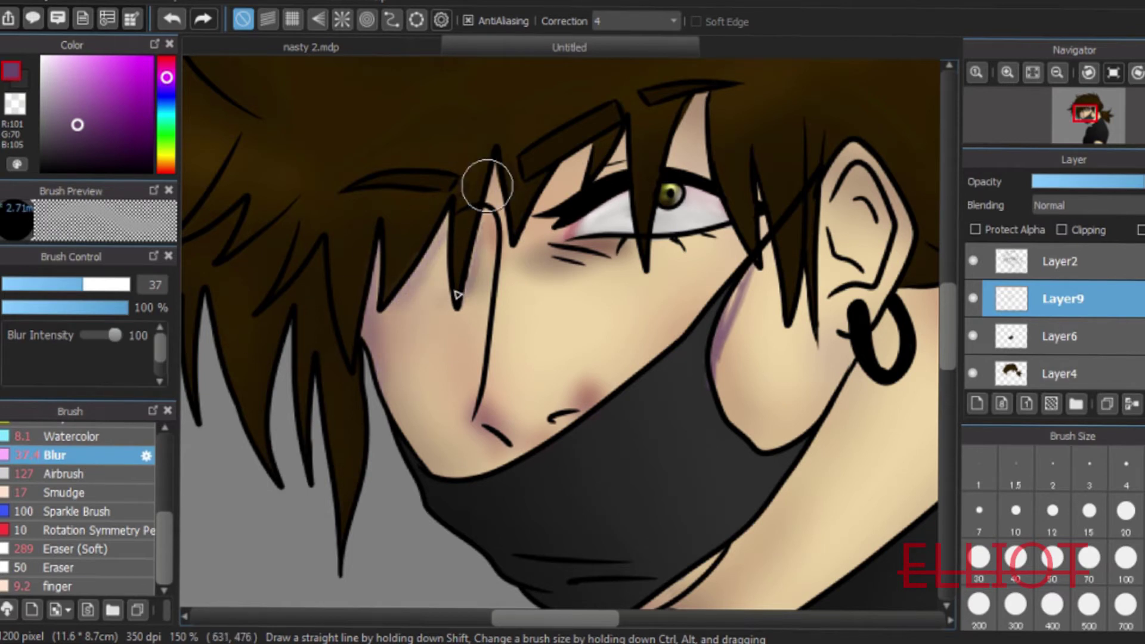
drag(745, 278, 717, 365)
Examine the softened face shading against the whole figure at several zoom levels
click(1057, 72)
click(1057, 73)
click(1008, 73)
click(1008, 72)
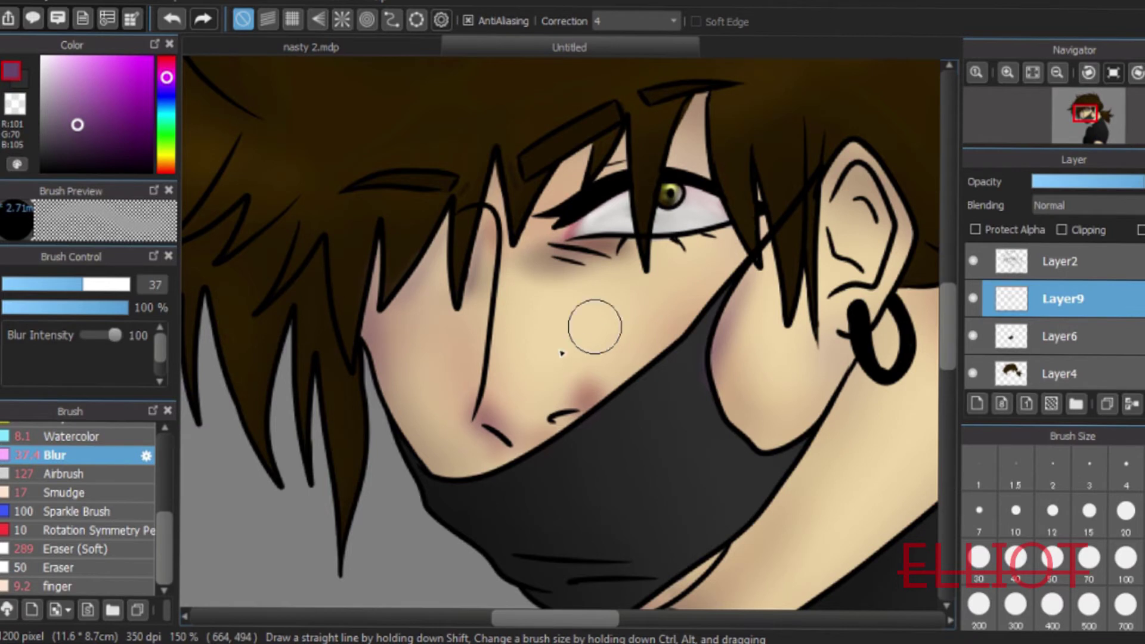
click(1055, 72)
click(1055, 74)
click(1055, 73)
click(1007, 73)
click(1007, 73)
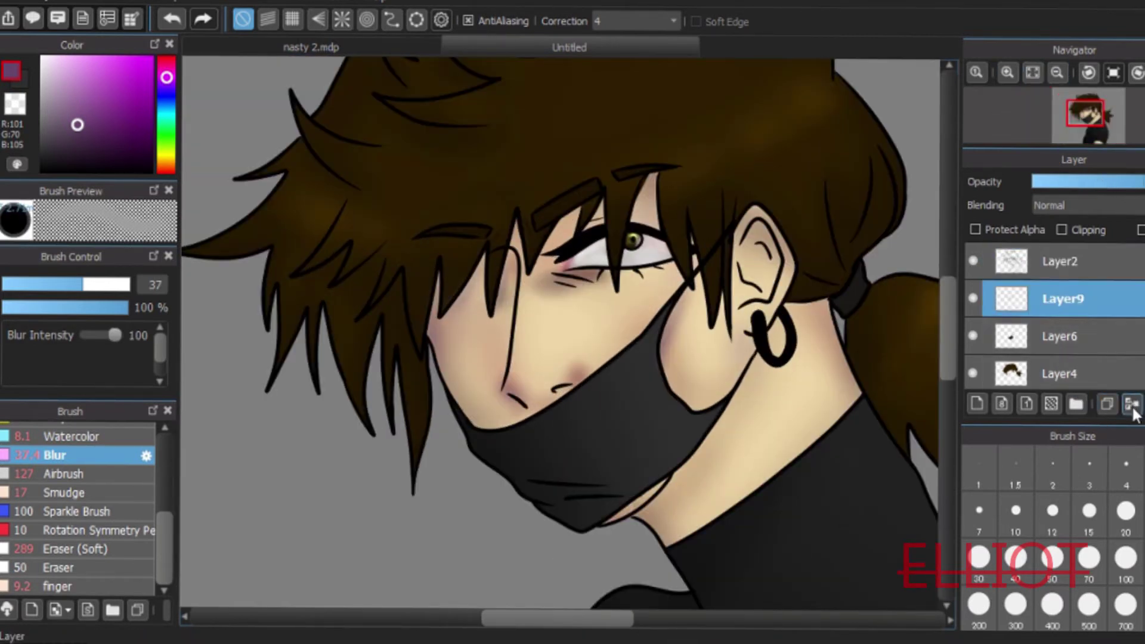
Add a new layer between Layer4 and Layer5
scroll(946, 311, up, 2)
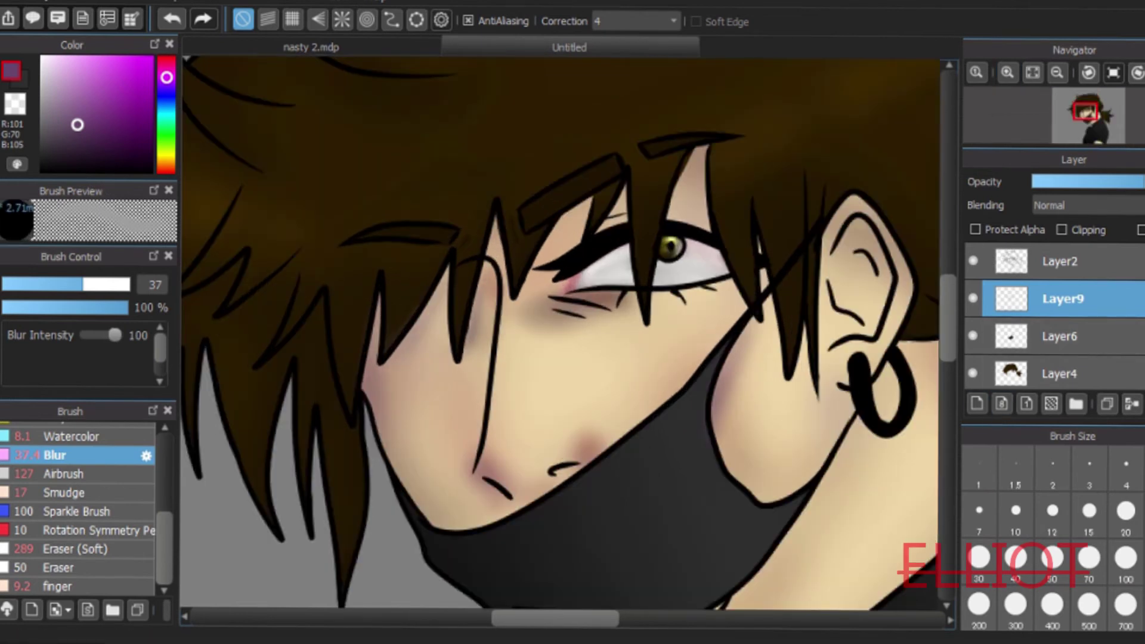
scroll(989, 334, down, 2)
click(981, 322)
click(977, 404)
drag(590, 617, 615, 614)
Pick white (RGB 255, 255, 255) and set up the Watercolor brush at size 4.4 and 24% opacity
drag(59, 77, 4, 39)
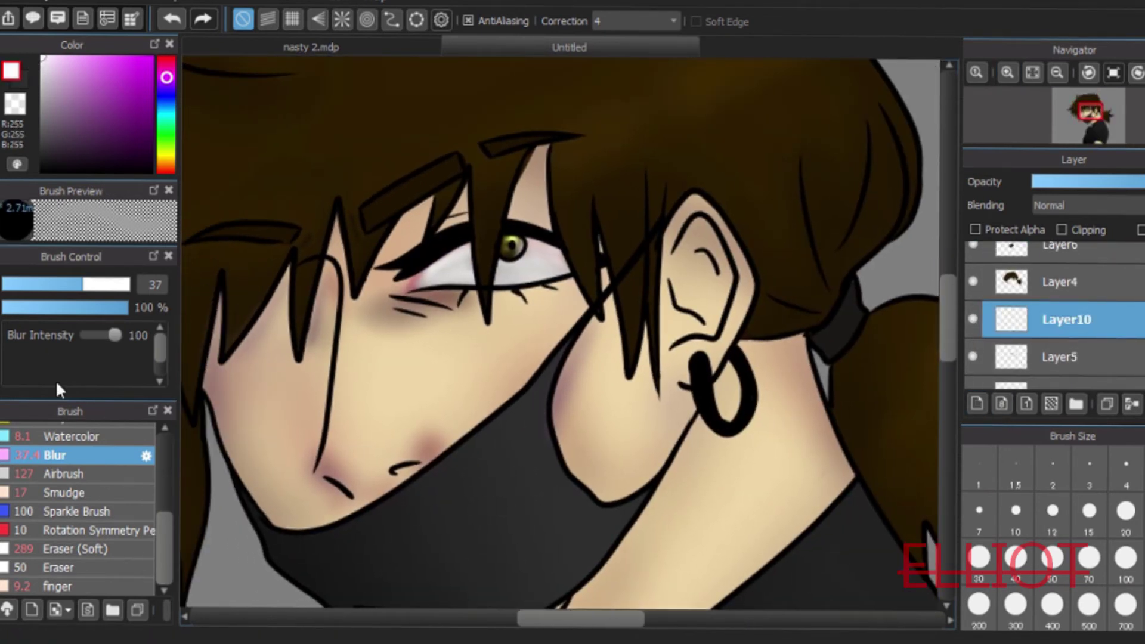
click(77, 511)
click(89, 473)
click(89, 455)
drag(164, 520, 163, 490)
click(95, 507)
click(29, 283)
mouse_move(11, 307)
mouse_down()
mouse_move(32, 307)
mouse_move(9, 282)
mouse_up()
click(19, 284)
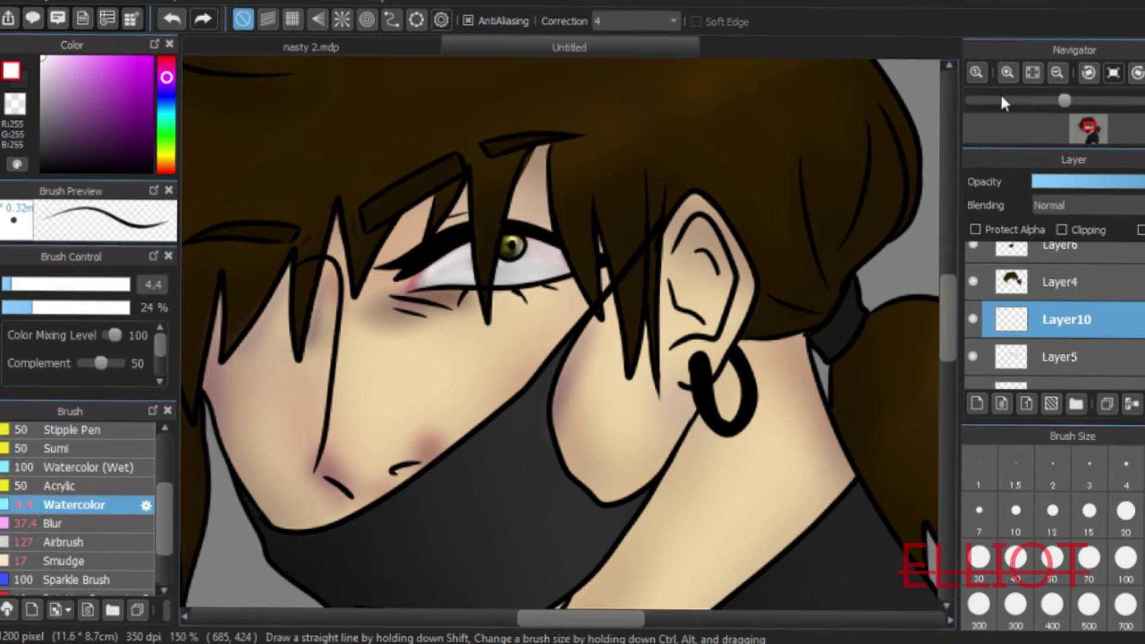
scroll(426, 227, up, 1)
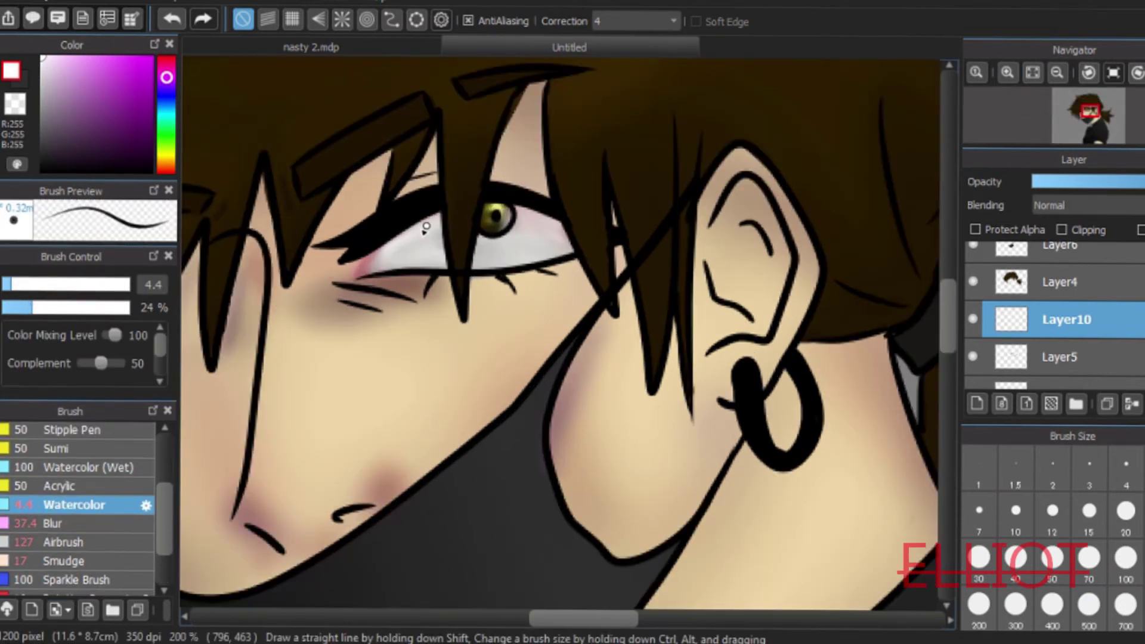
click(1097, 205)
click(1074, 375)
key(v)
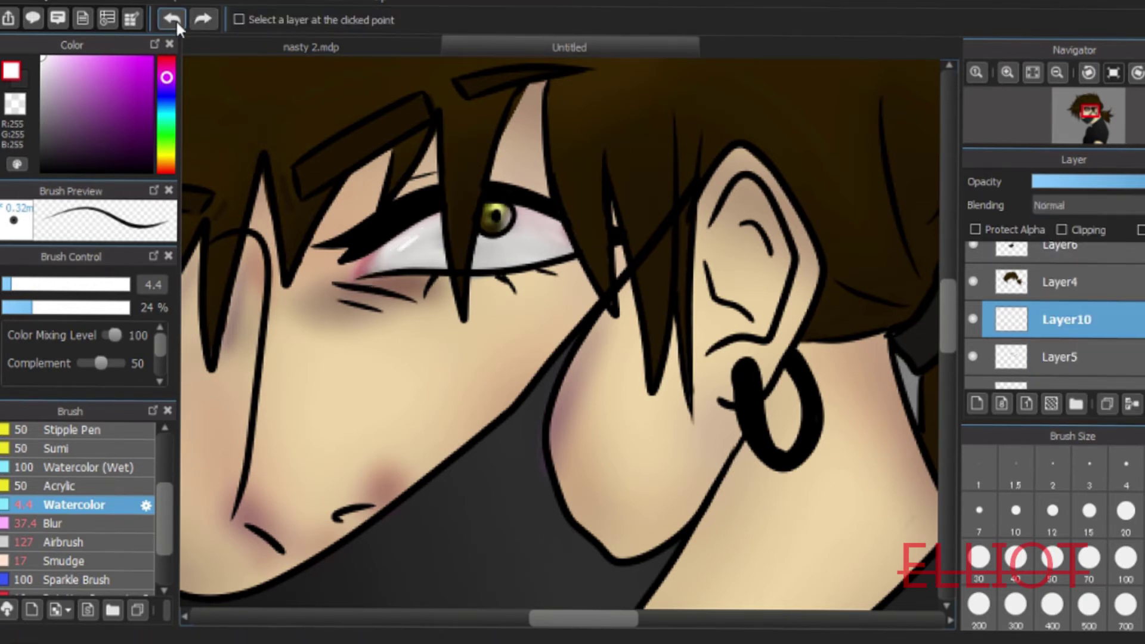
click(175, 20)
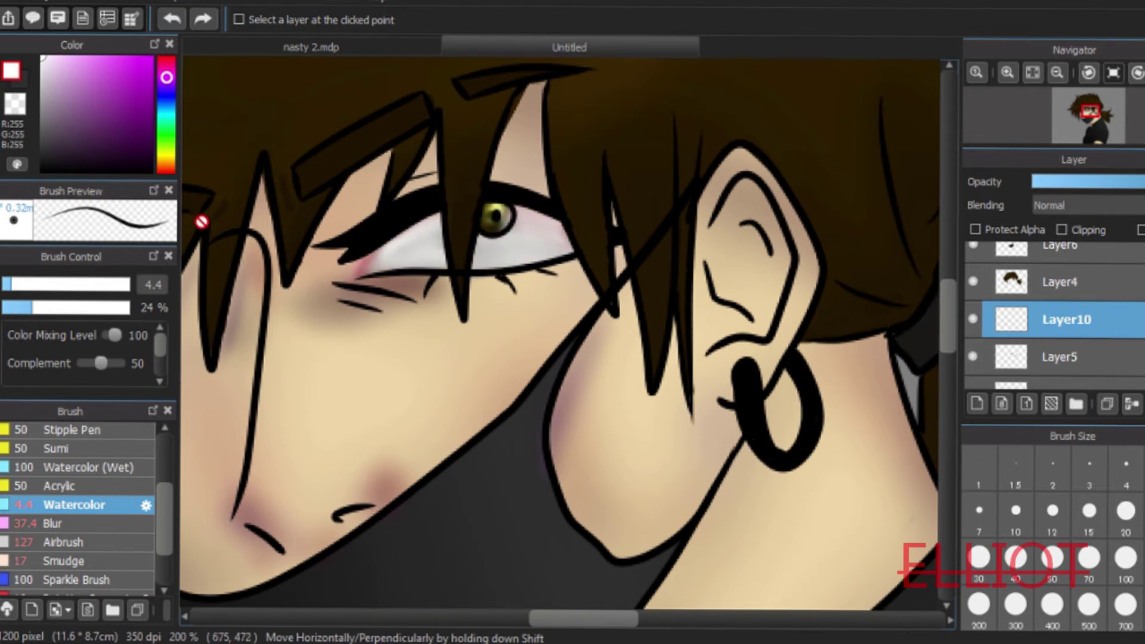
Set up the Airbrush at size 11.9 in light yellow (RGB 255, 242, 128) and clip Layer10 to the layer below
click(63, 542)
click(166, 153)
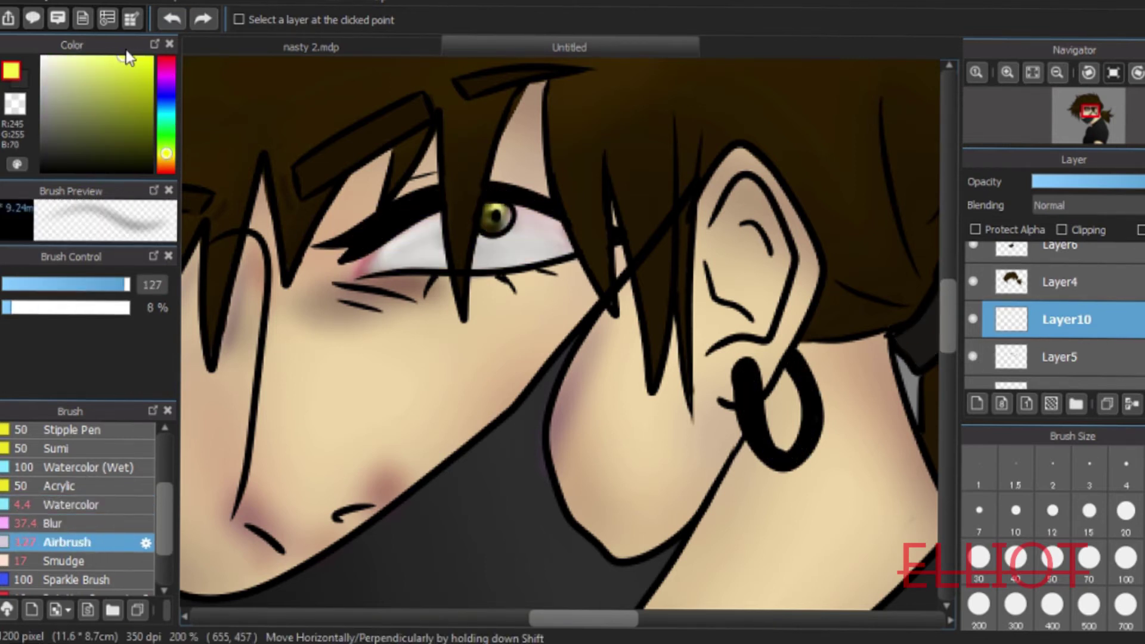
click(97, 58)
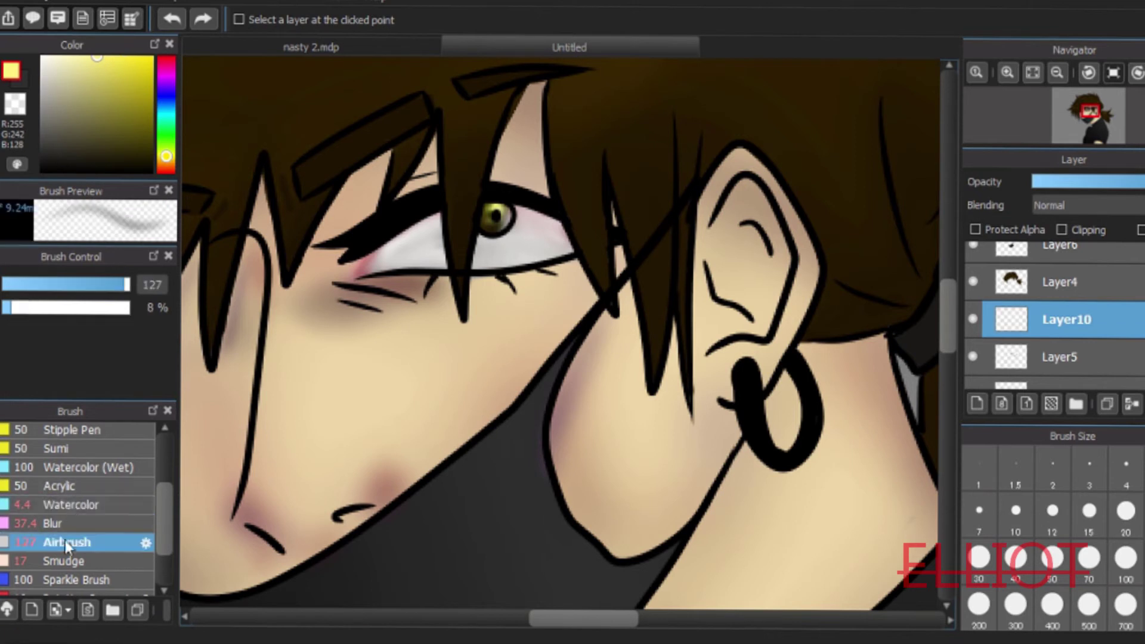
click(32, 285)
click(1061, 229)
key(b)
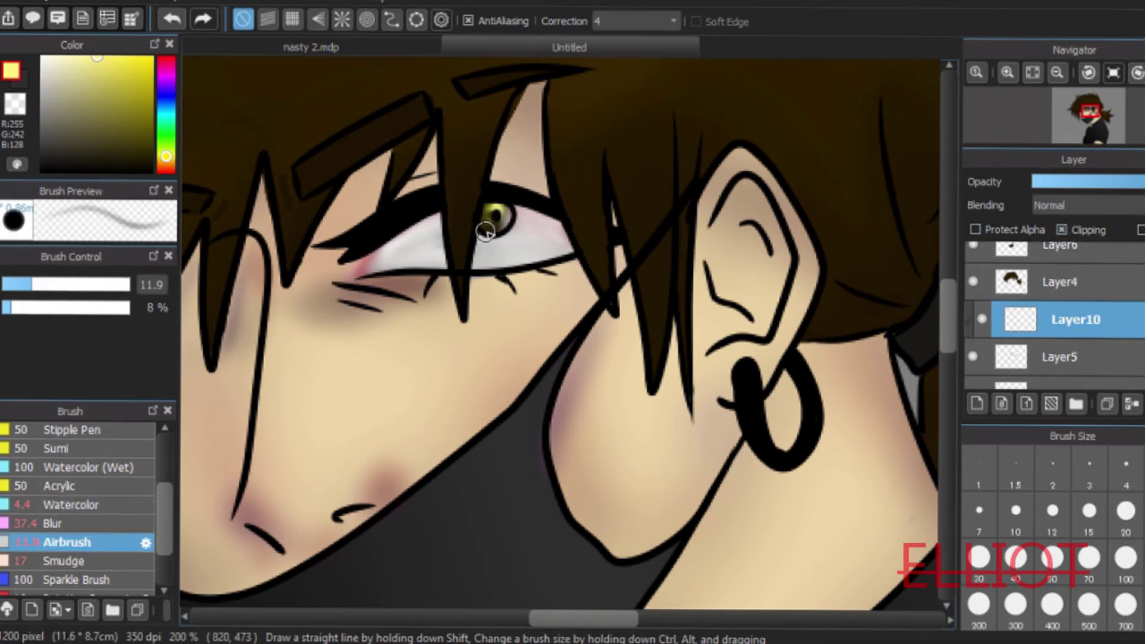
Set the clipped layer's blending to Add, airbrush a yellow glow on the iris and merge the layer into Layer5
click(1086, 205)
click(1086, 247)
drag(495, 215, 502, 219)
click(1063, 99)
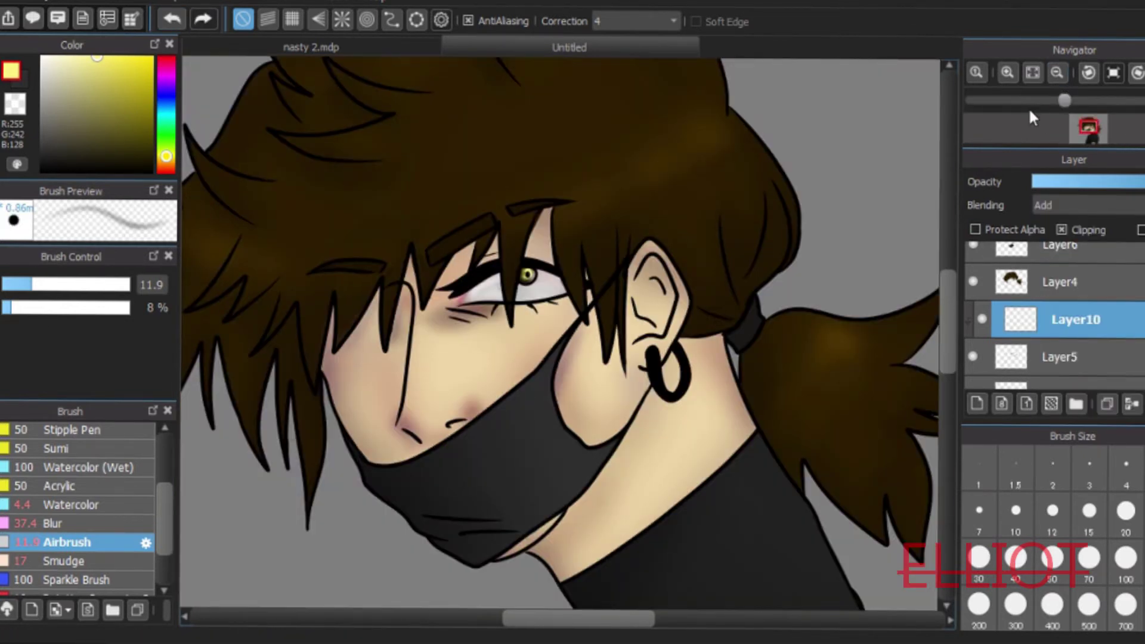
drag(612, 618, 592, 618)
click(1132, 405)
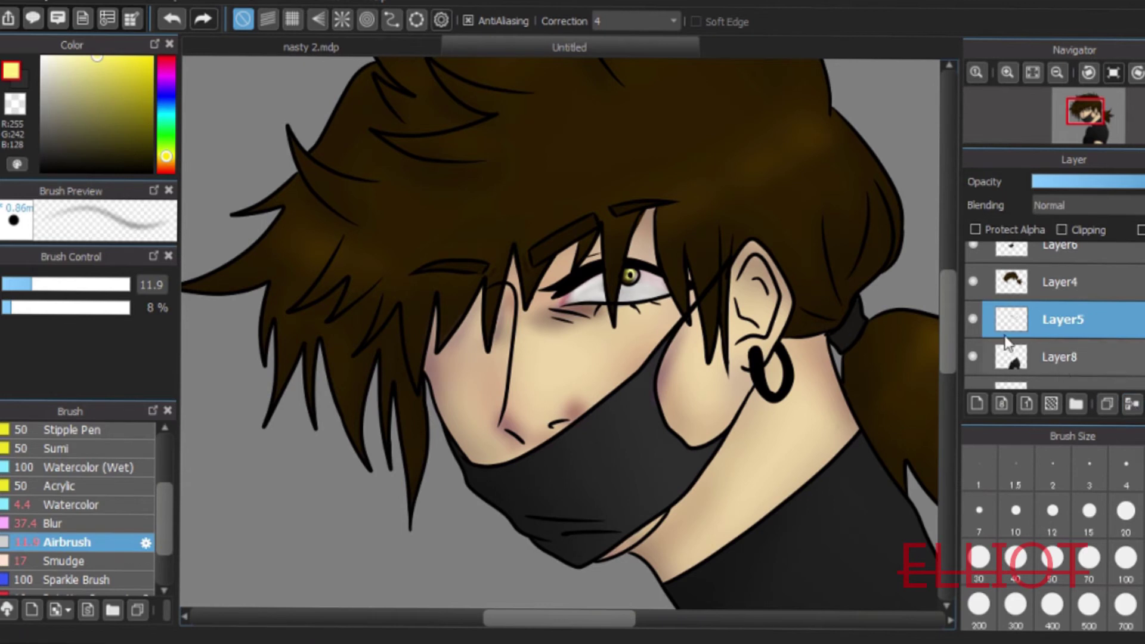
Add a new layer, sample dark brown (RGB 31, 20, 0) from the hair and place the layer above Layer4
click(976, 404)
click(1007, 72)
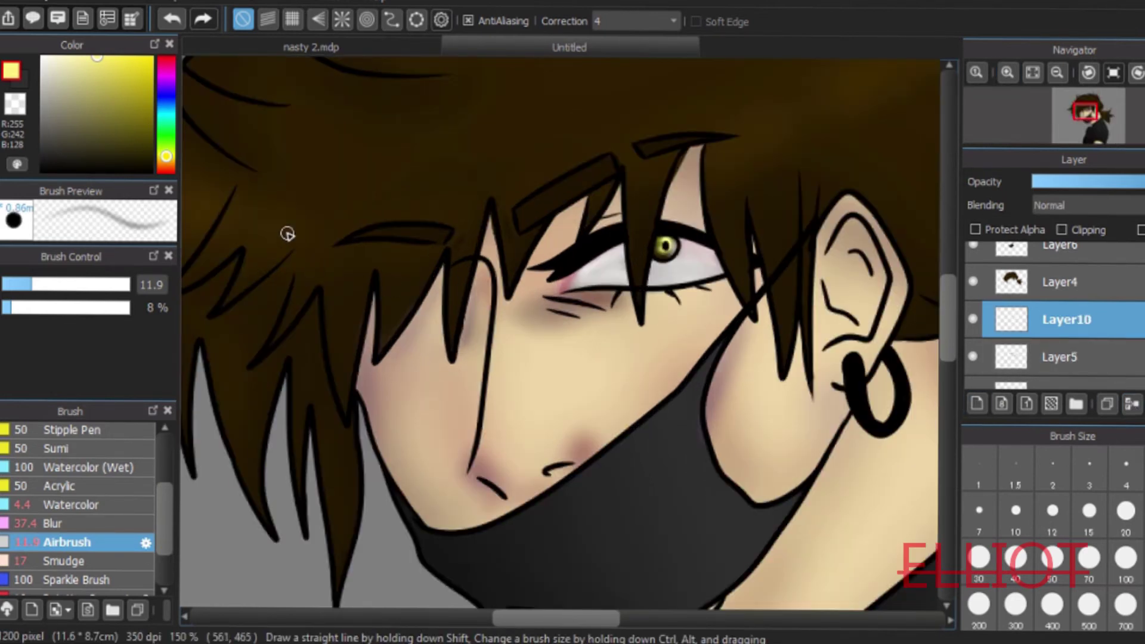
alt+click(245, 150)
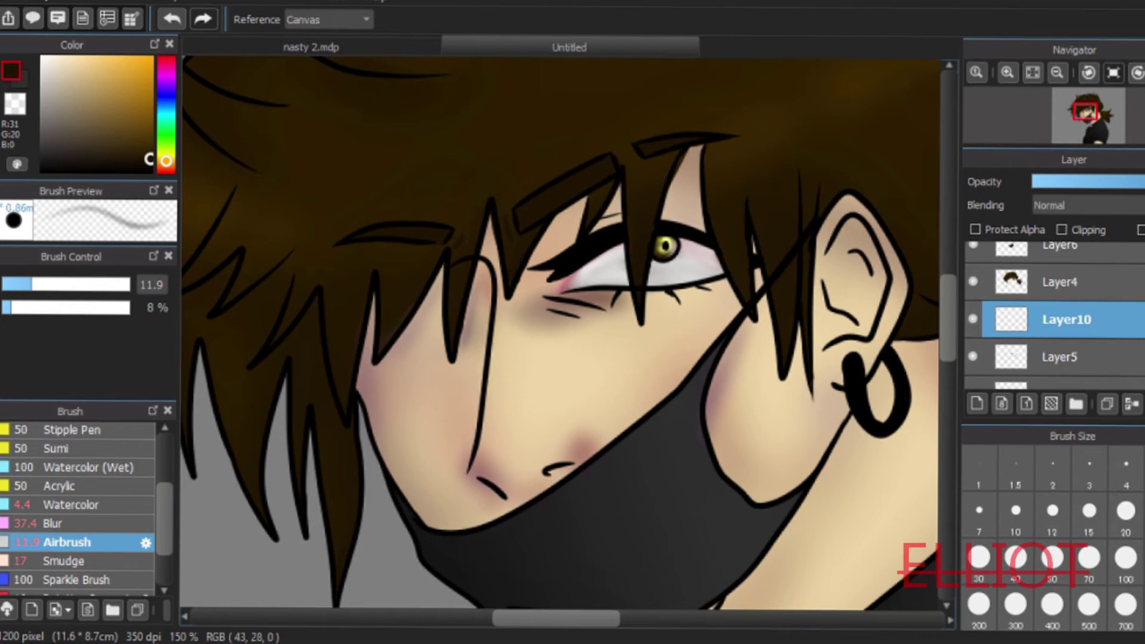
scroll(1061, 322, down, 2)
scroll(1061, 322, up, 3)
drag(1082, 350, 1061, 310)
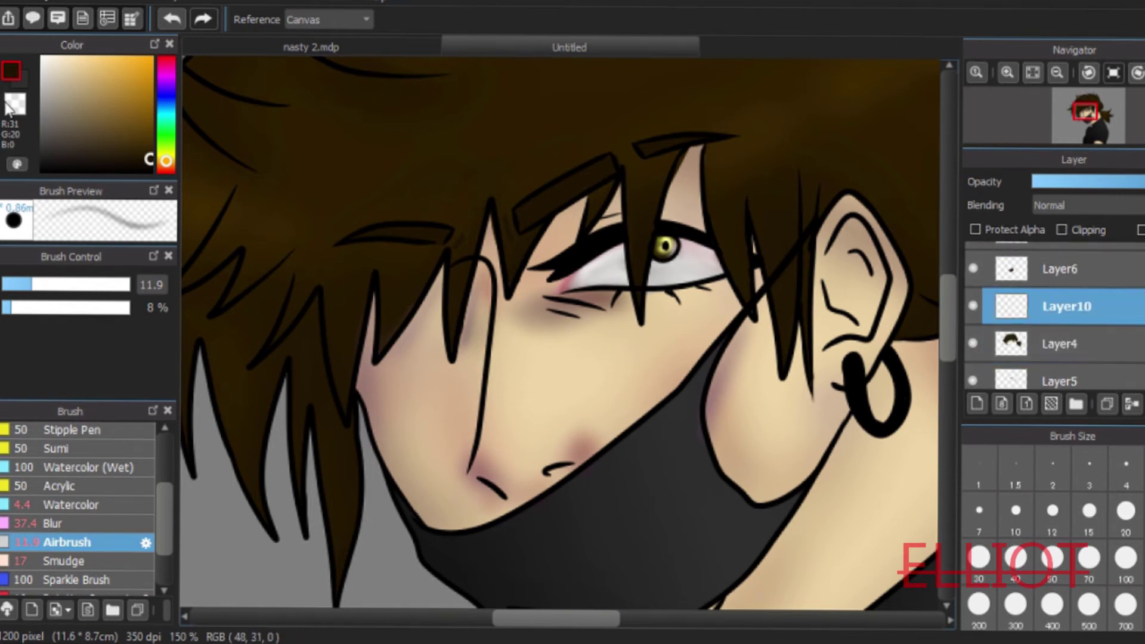
Shade the eyebrows in very dark brown (RGB 17, 11, 0) with the Watercolor brush at size 4.4 and 24% opacity
key(b)
click(89, 523)
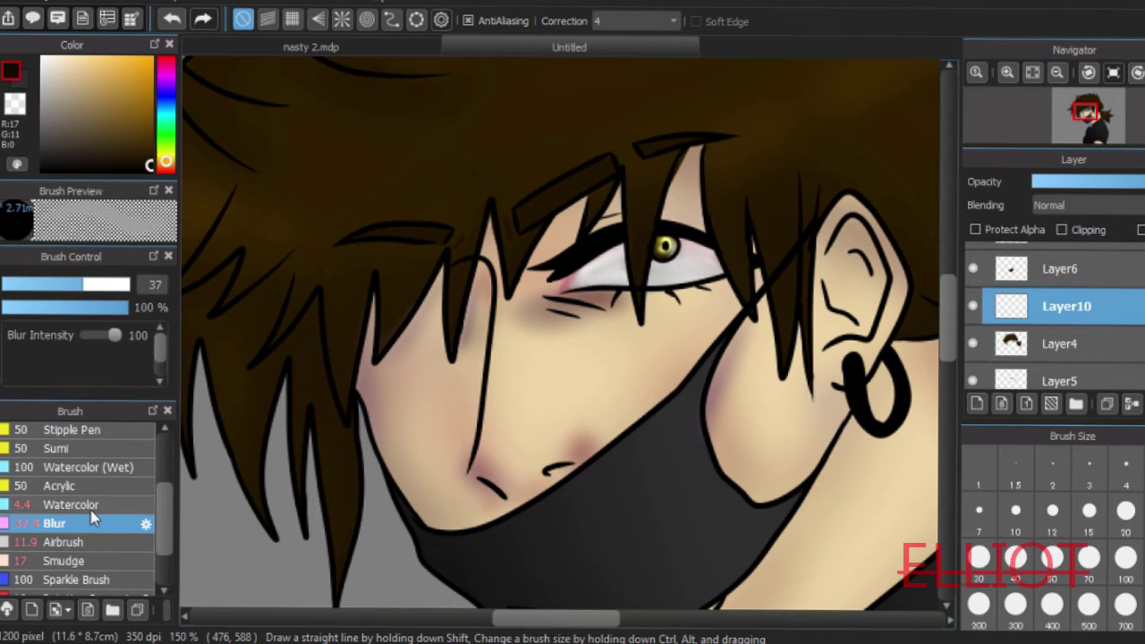
click(89, 506)
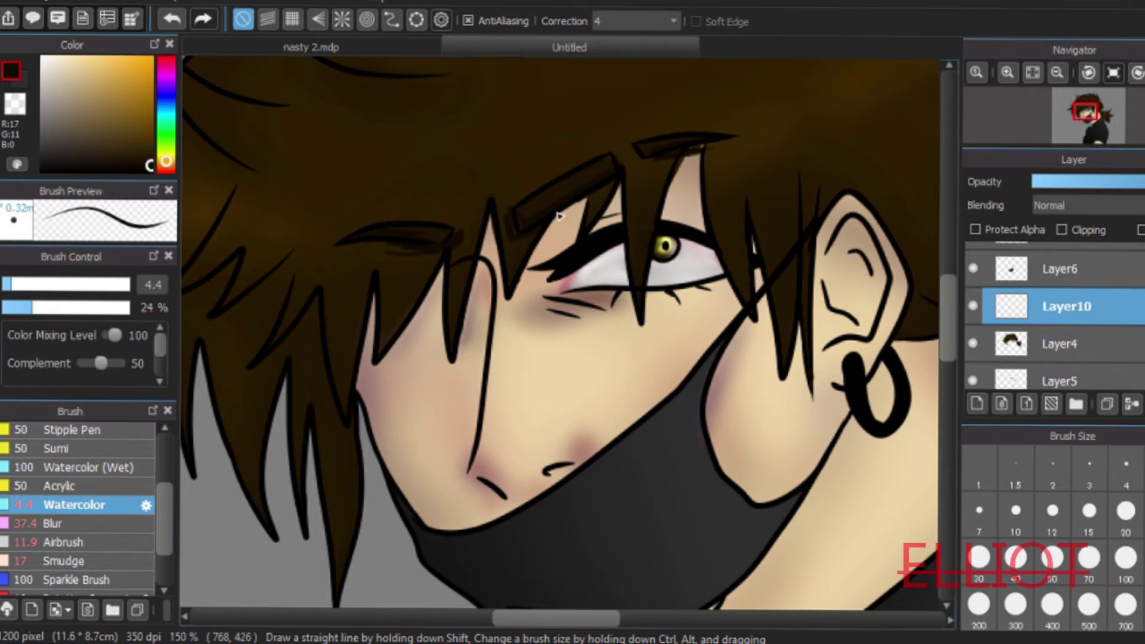
Blur the eyebrow shading, erase its excess around the brows and merge the shading layer into Layer4
click(89, 541)
click(90, 523)
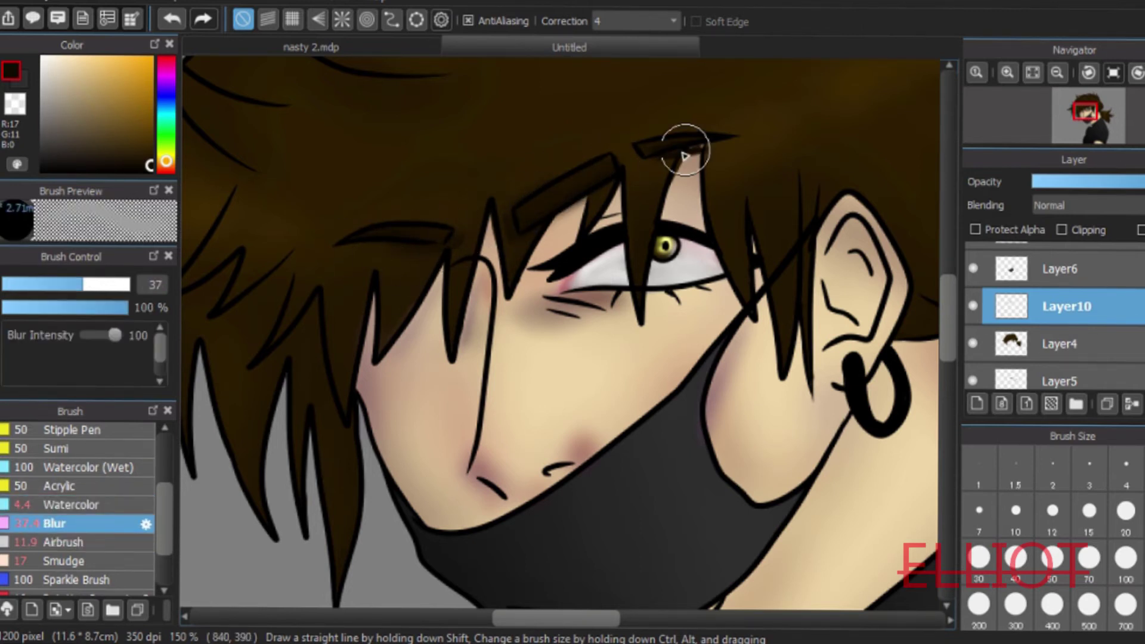
key(e)
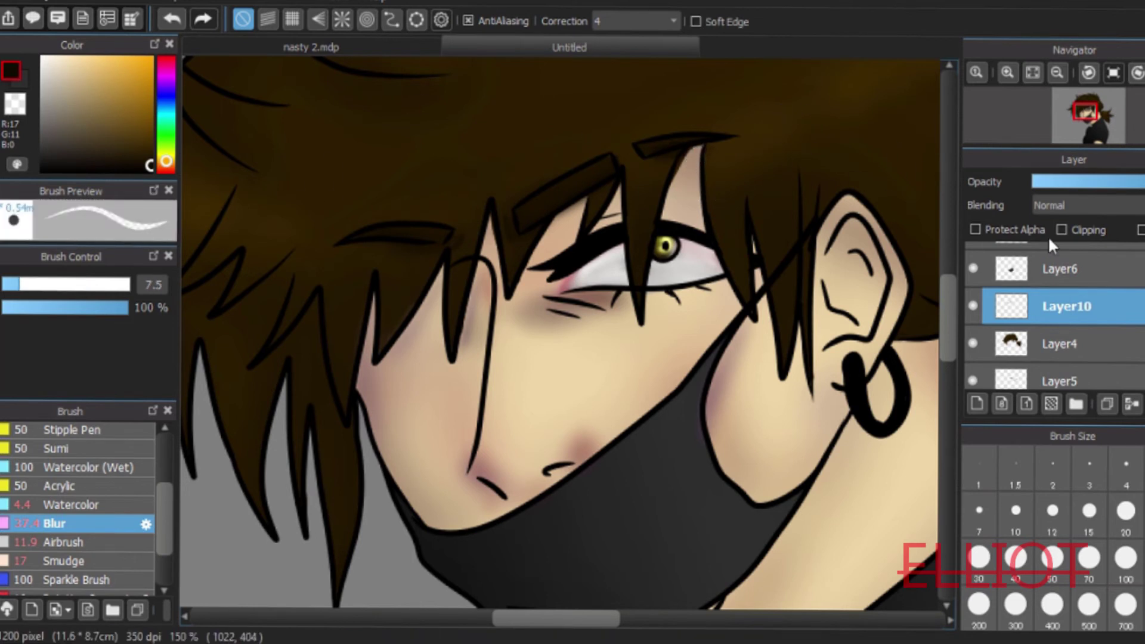
click(1131, 404)
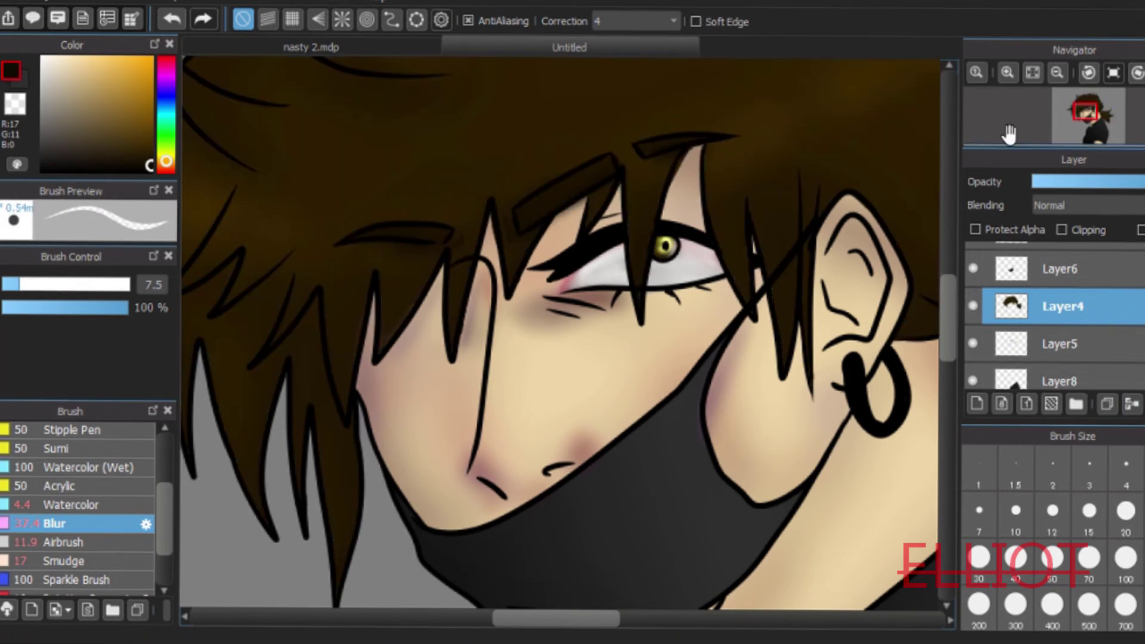
Add a new layer between Layer4 and Layer5 and pick a mid grey (RGB 111, 111, 111)
click(1057, 72)
click(1007, 72)
click(1007, 72)
click(1007, 72)
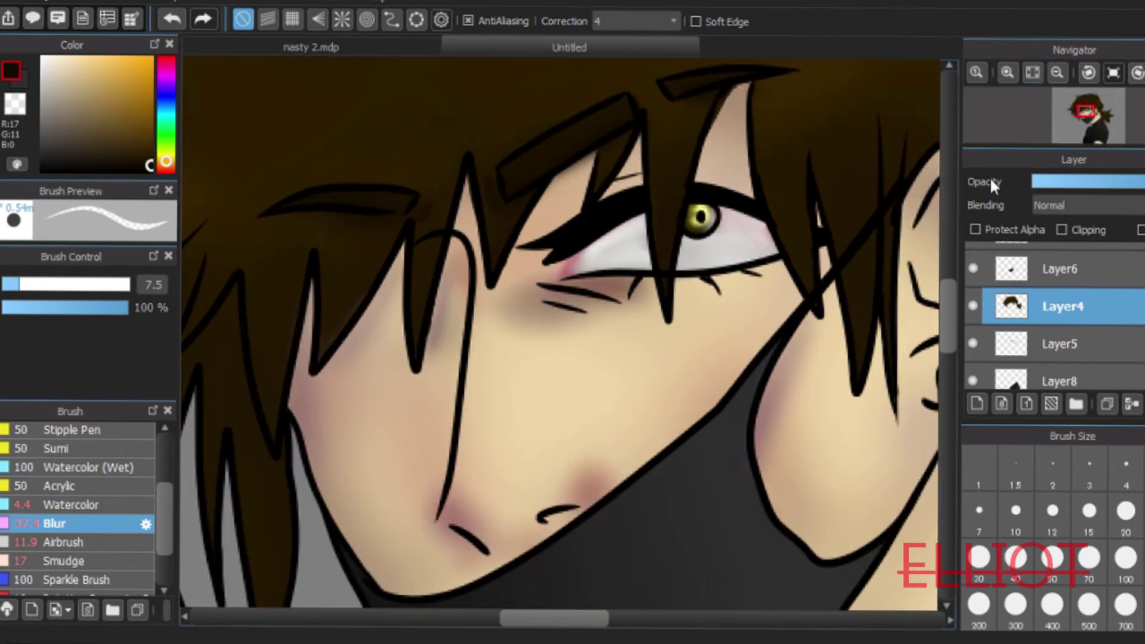
scroll(1055, 316, up, 1)
scroll(1049, 310, down, 2)
key(ctrl+z)
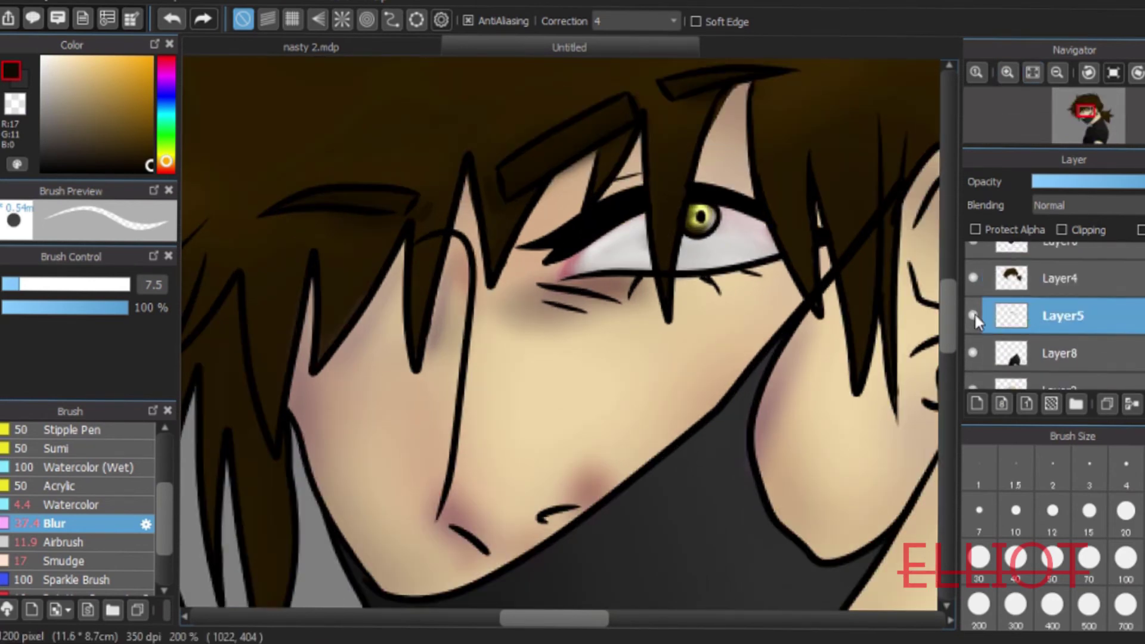
click(42, 122)
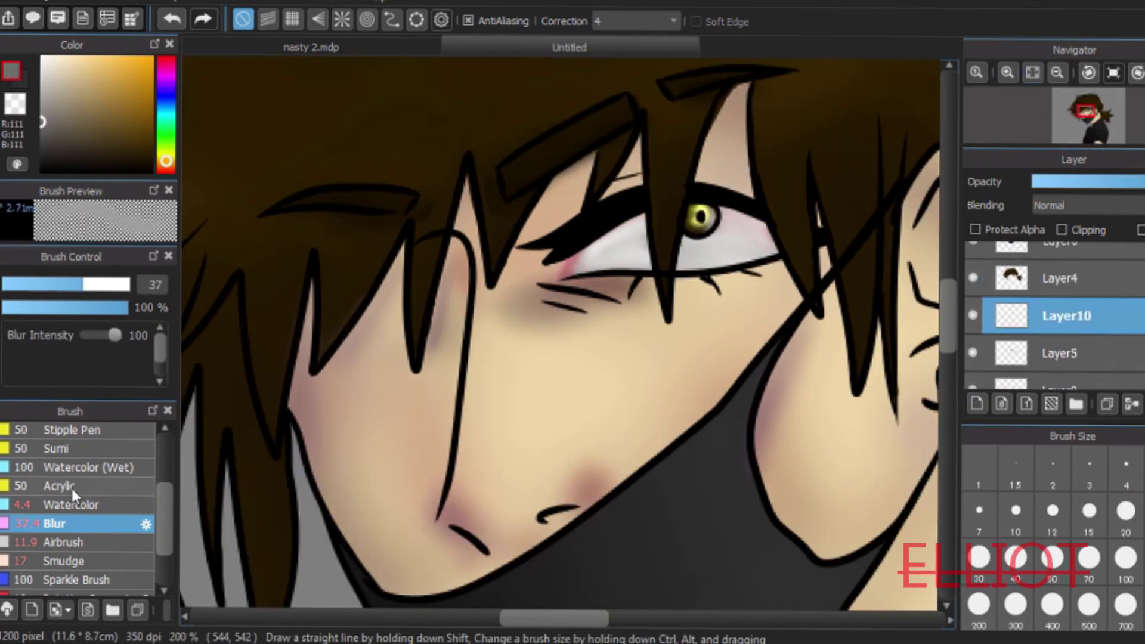
Paint pale Watercolor strokes across the thick outer part of the upper lash line and lower Layer10's opacity
click(71, 504)
alt+click(613, 224)
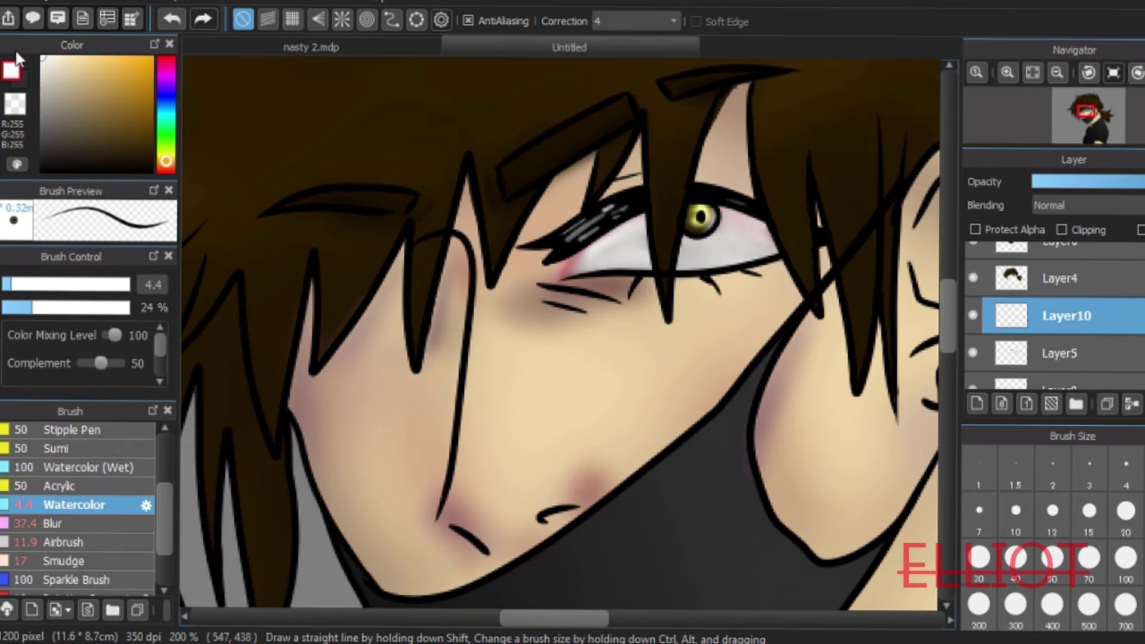
click(1110, 181)
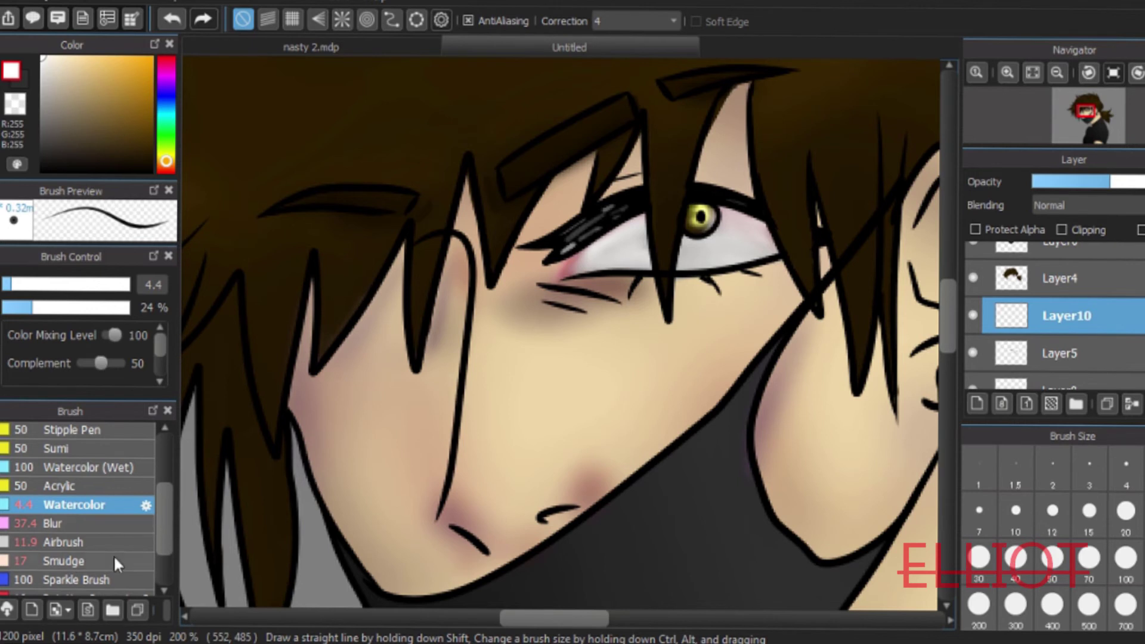
Smudge the pale lash-line strokes at size 17 and 35% strength into a soft sheen and fine-tune the layer's opacity
click(65, 560)
mouse_move(567, 242)
mouse_down()
mouse_move(657, 195)
mouse_move(552, 249)
mouse_move(619, 222)
mouse_move(599, 213)
mouse_move(661, 198)
mouse_move(561, 231)
mouse_move(595, 212)
mouse_move(533, 262)
mouse_move(637, 206)
mouse_move(758, 212)
mouse_move(559, 242)
mouse_move(609, 212)
mouse_up()
click(1079, 182)
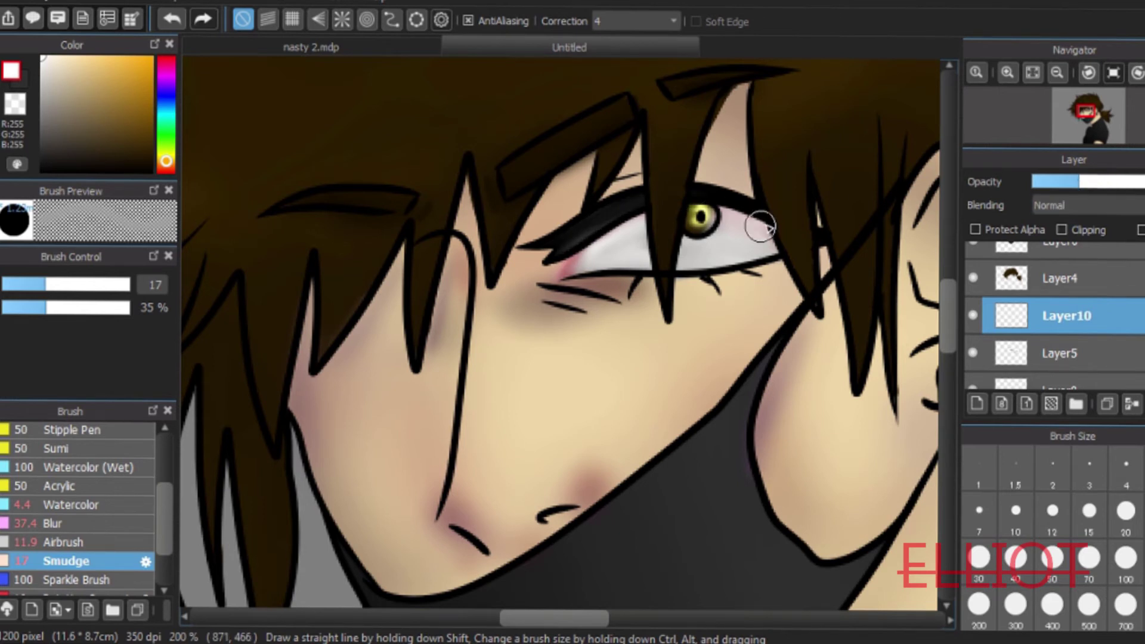
click(1094, 182)
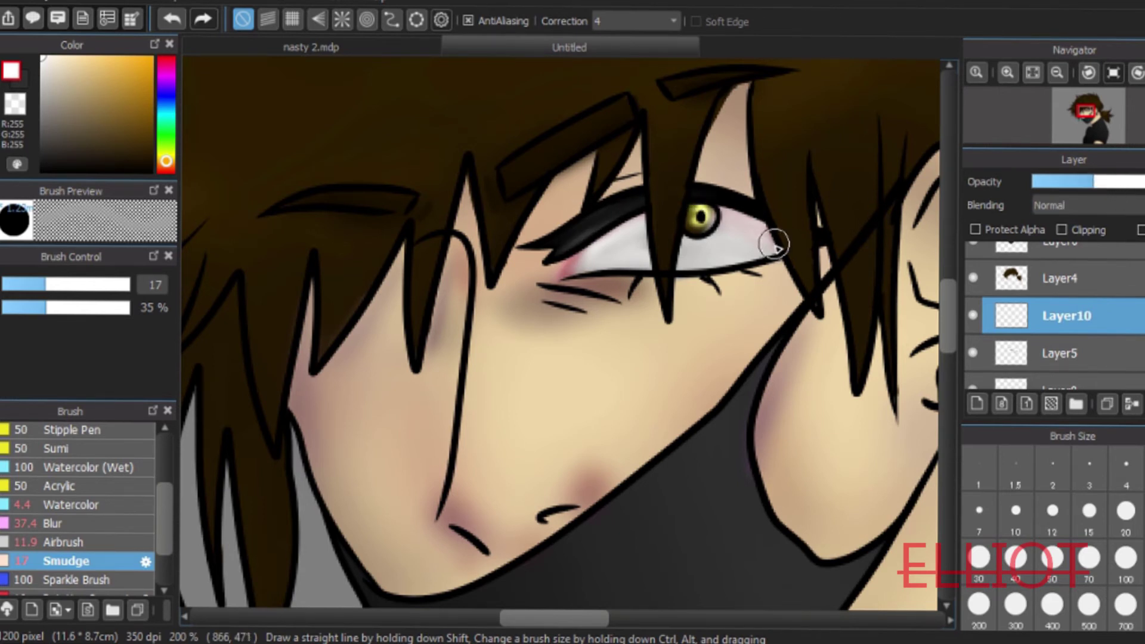
Add a new layer above Layer10 and set its blending mode to Add
mouse_move(949, 312)
mouse_down()
mouse_move(953, 298)
mouse_move(953, 313)
mouse_up()
click(1053, 75)
click(1052, 75)
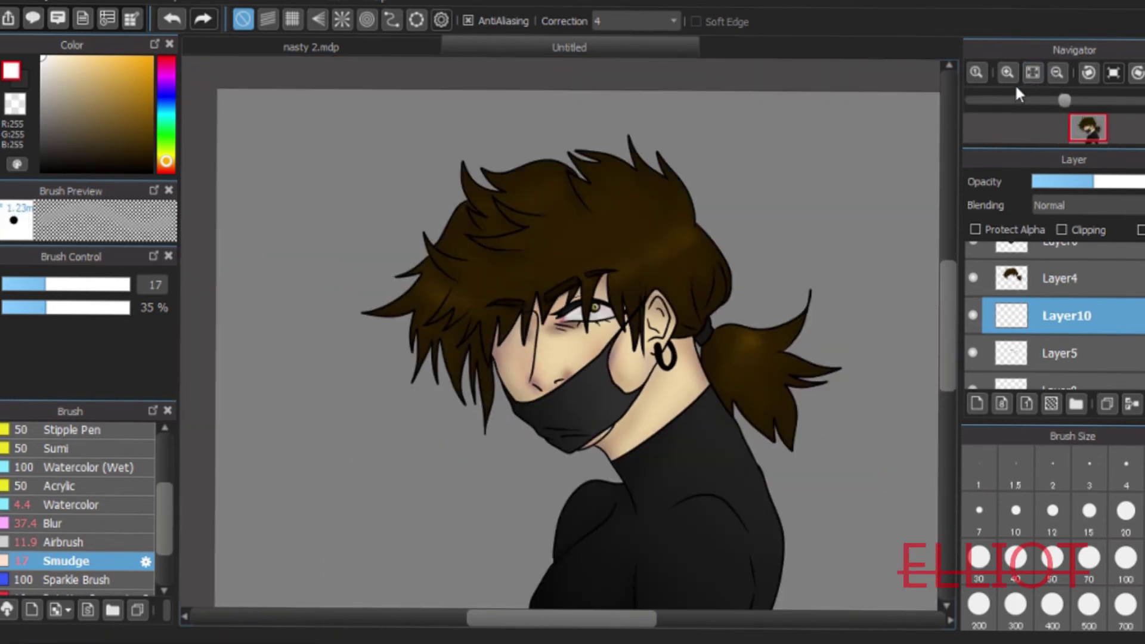
click(1015, 71)
click(1015, 71)
click(1015, 71)
click(1056, 73)
click(976, 403)
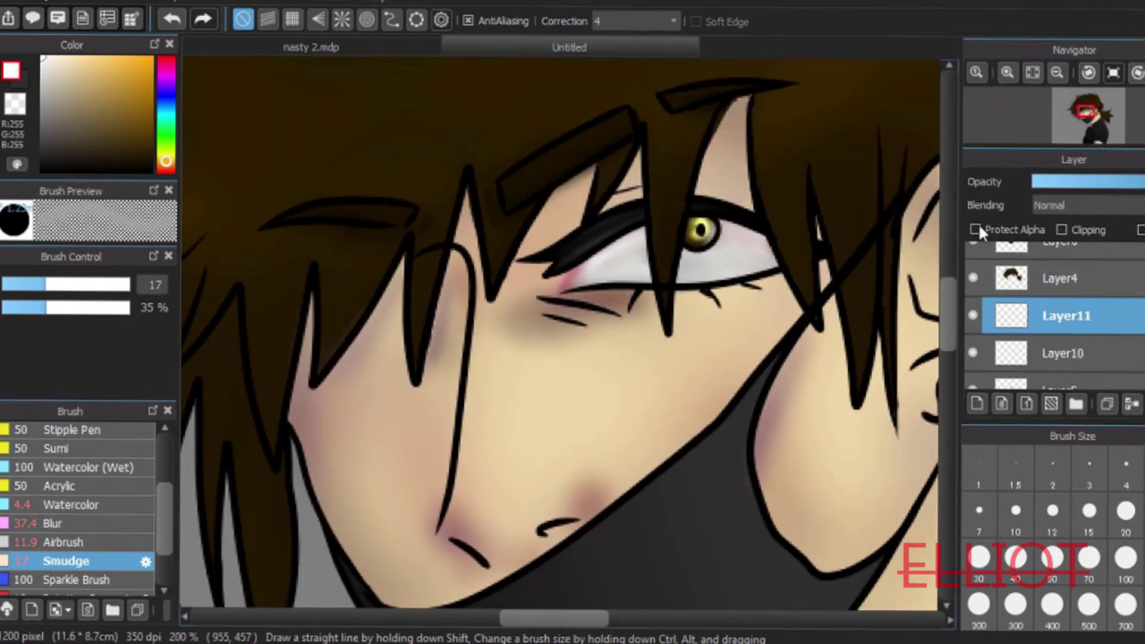
click(1069, 209)
click(1067, 305)
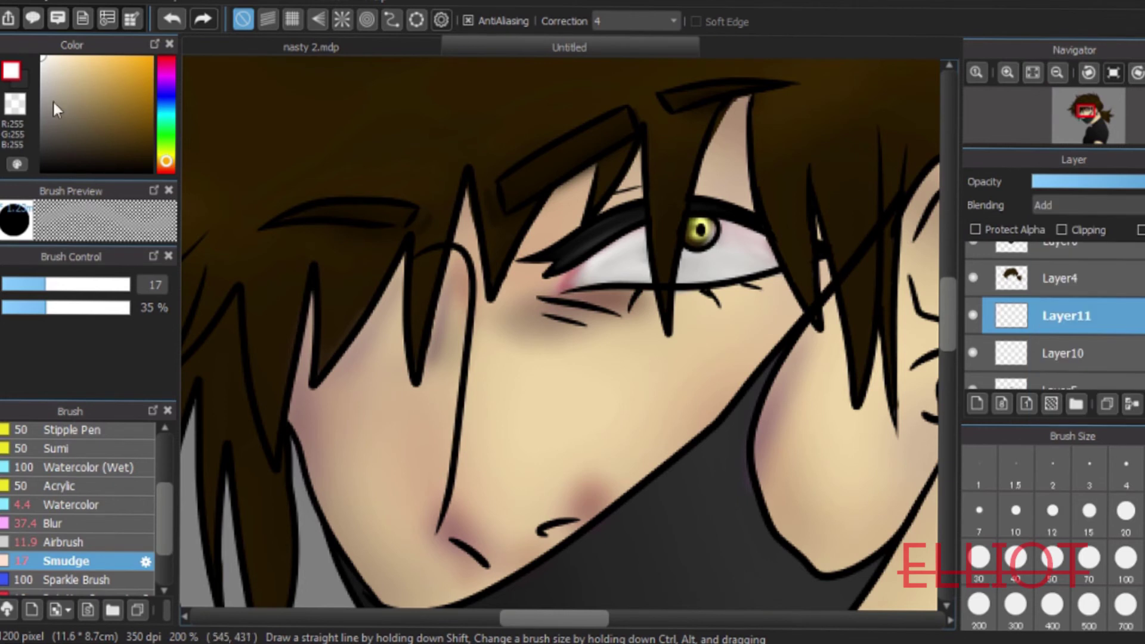
Paint small white highlights on the upper lash line with the size 4.4 Watercolor brush and reduce Layer11's opacity
click(66, 504)
click(171, 23)
click(1065, 210)
click(1050, 245)
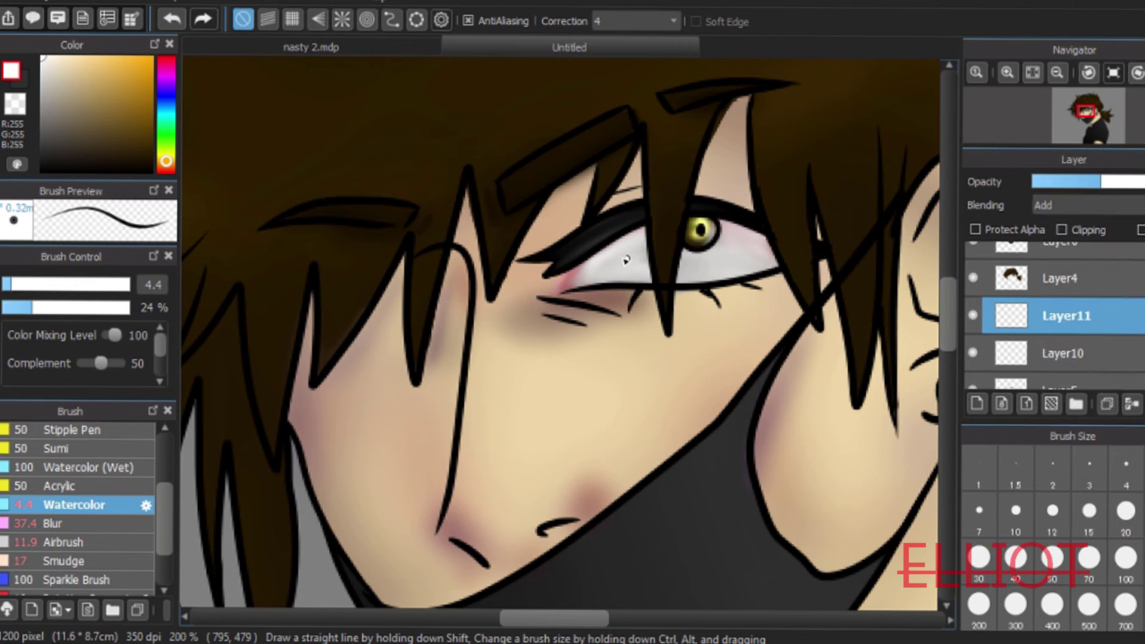
click(172, 20)
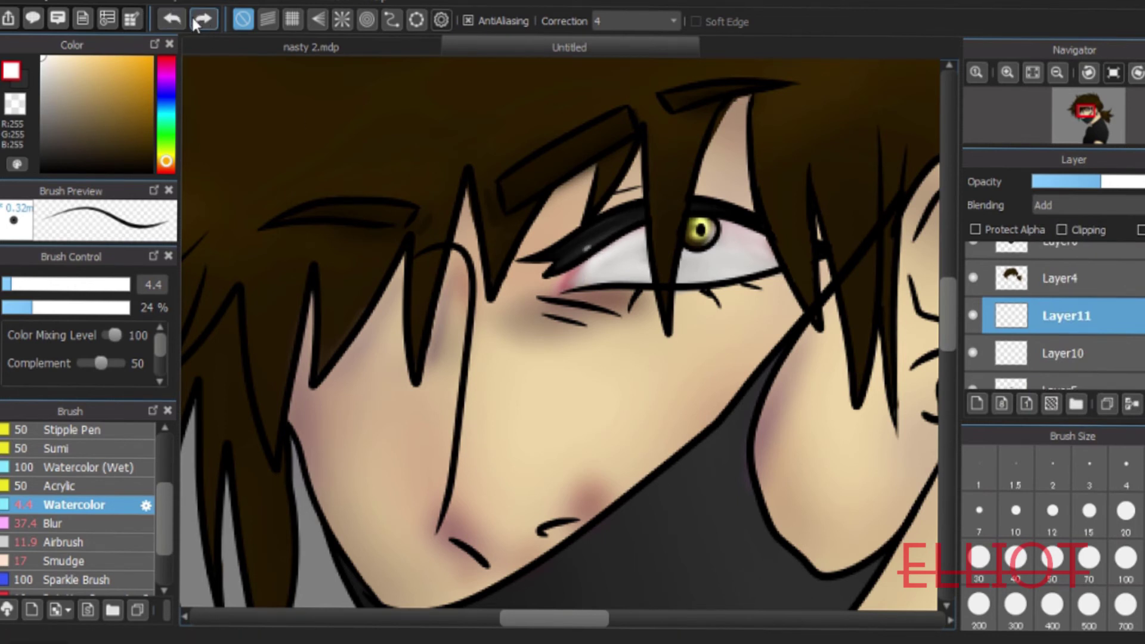
click(1007, 73)
drag(613, 135, 571, 159)
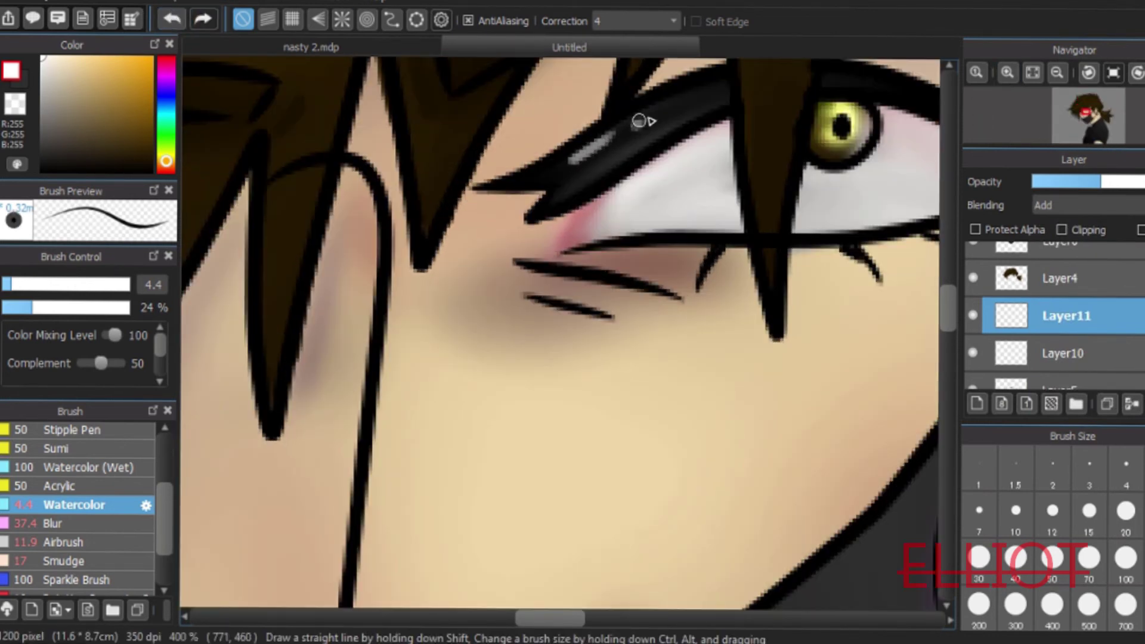
drag(1135, 182, 1058, 185)
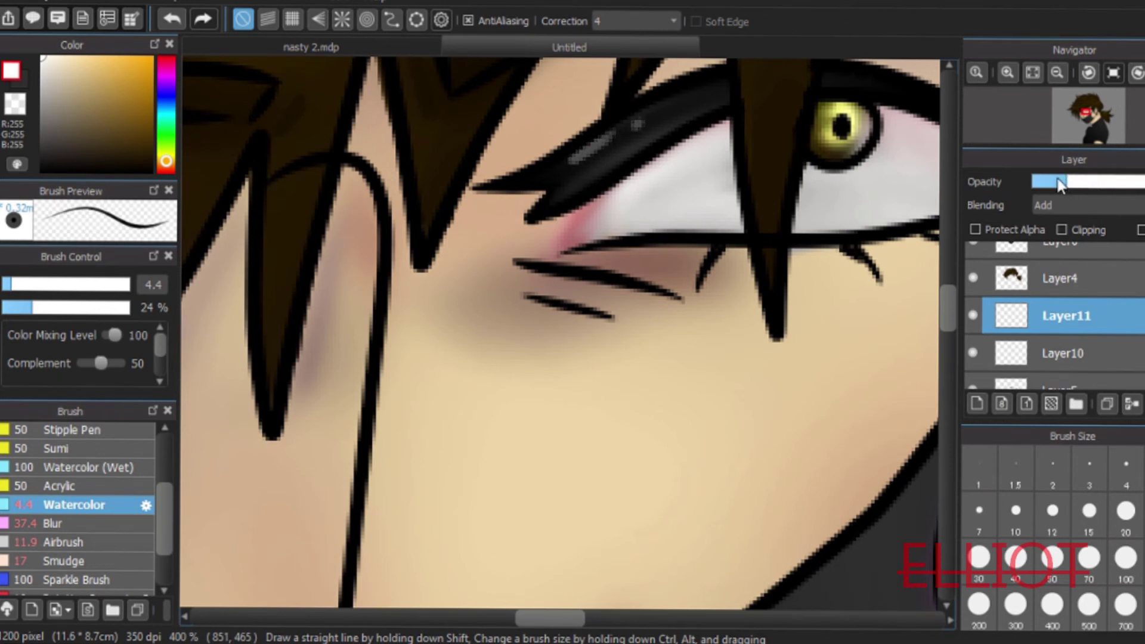
Merge the lash highlight layer into Layer10 and that layer down into Layer5
click(1056, 73)
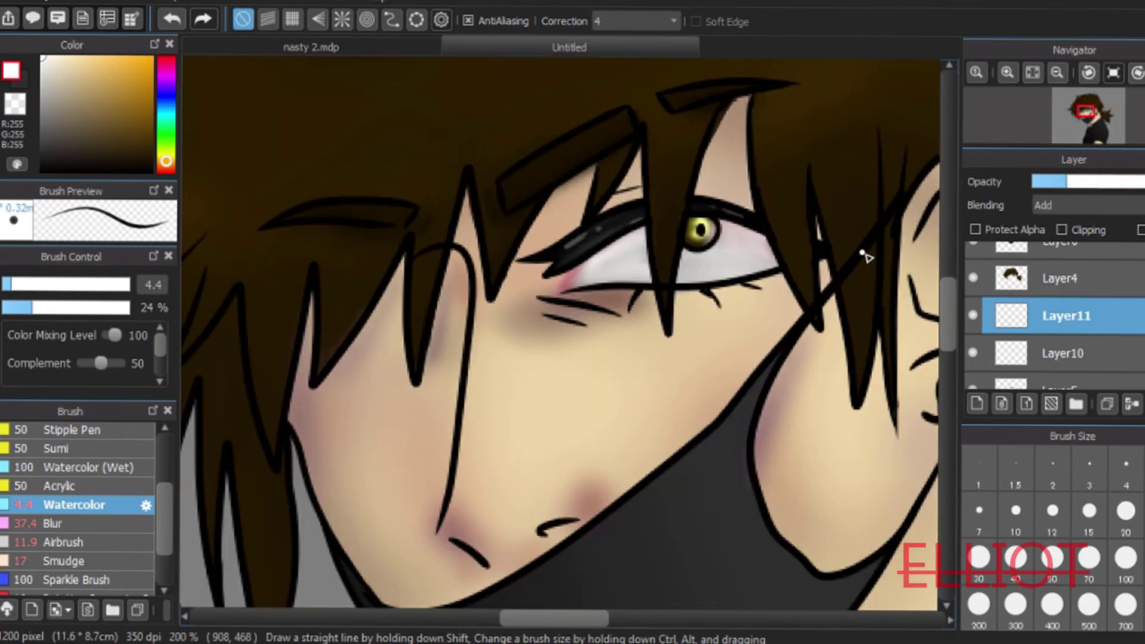
click(1056, 72)
click(1129, 404)
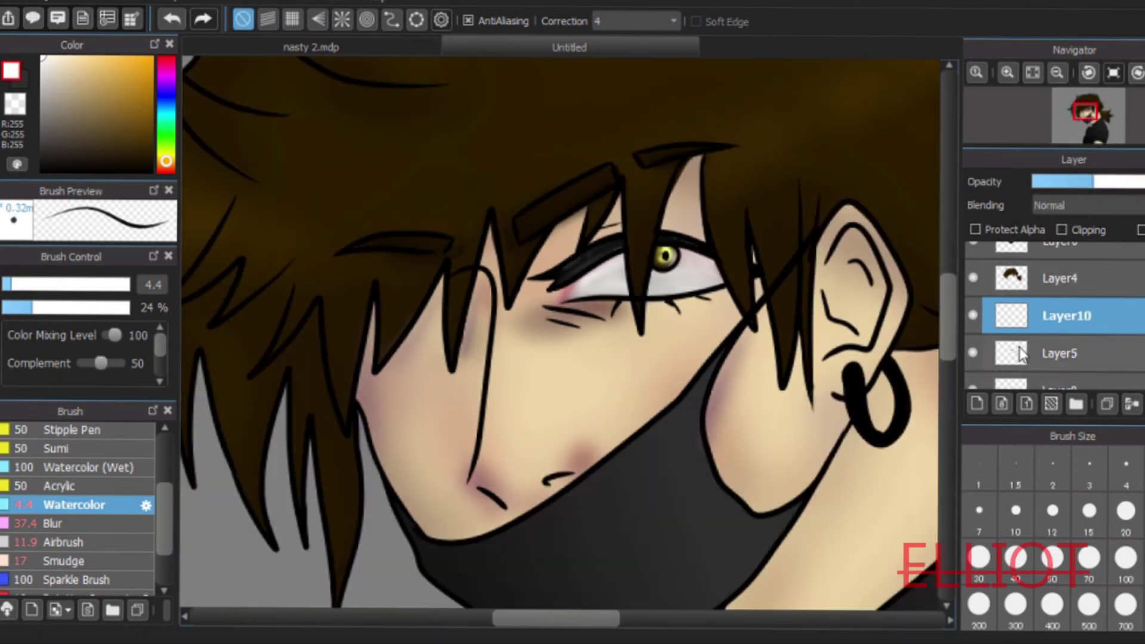
click(1131, 404)
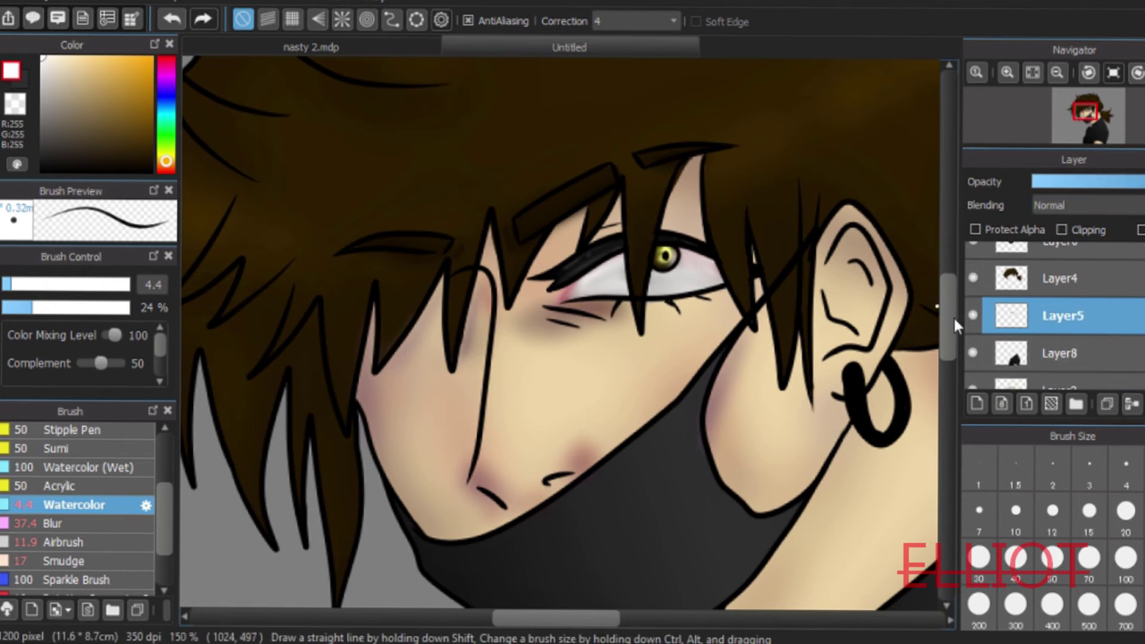
Merge all the remaining drawing layers down into the single layer Layer3
drag(953, 316, 949, 338)
click(1057, 73)
click(1008, 73)
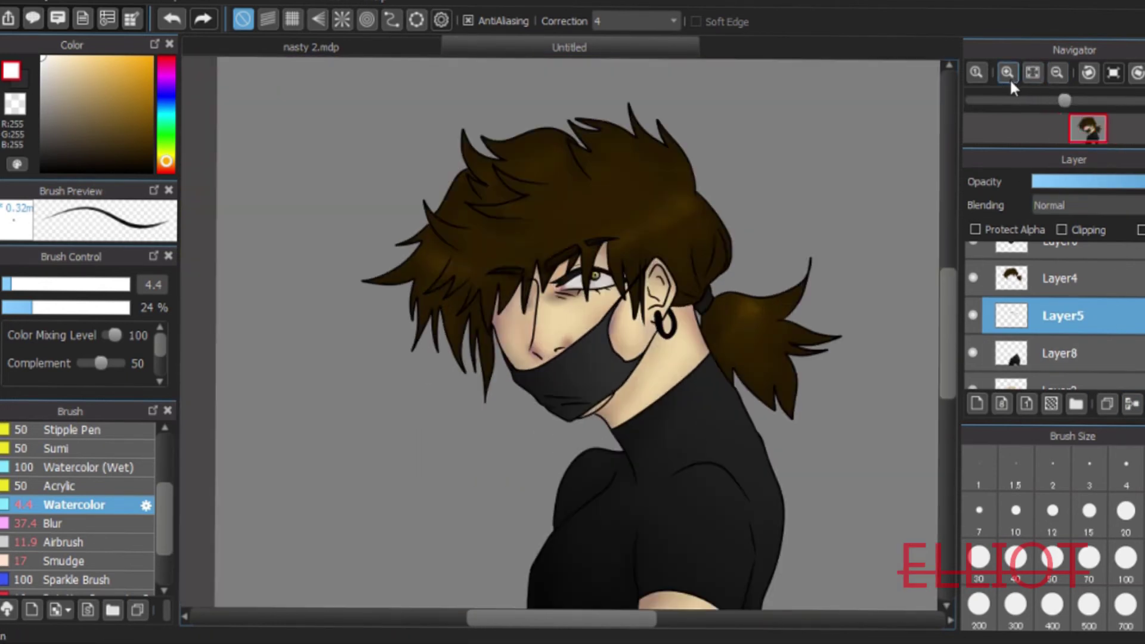
click(1021, 248)
click(1131, 404)
click(1132, 403)
click(1131, 403)
click(1132, 404)
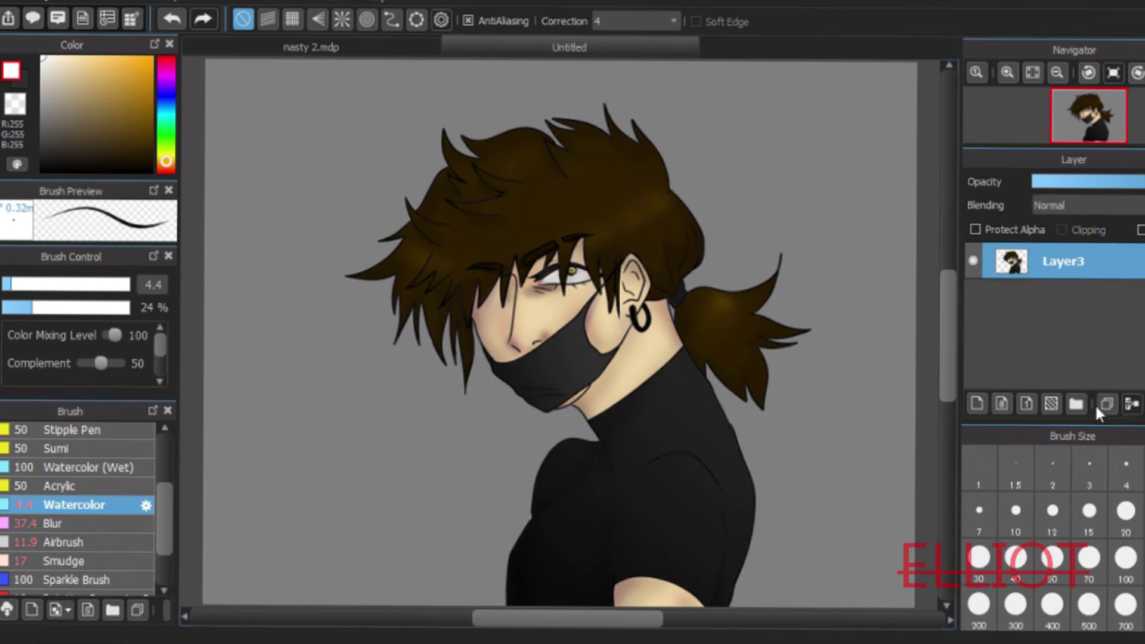
Duplicate the merged Layer3 and darken the copy with the Hue adjustment
click(1107, 403)
key(ctrl+u)
click(555, 355)
click(560, 359)
click(560, 359)
click(704, 382)
scroll(78, 507, down, 1)
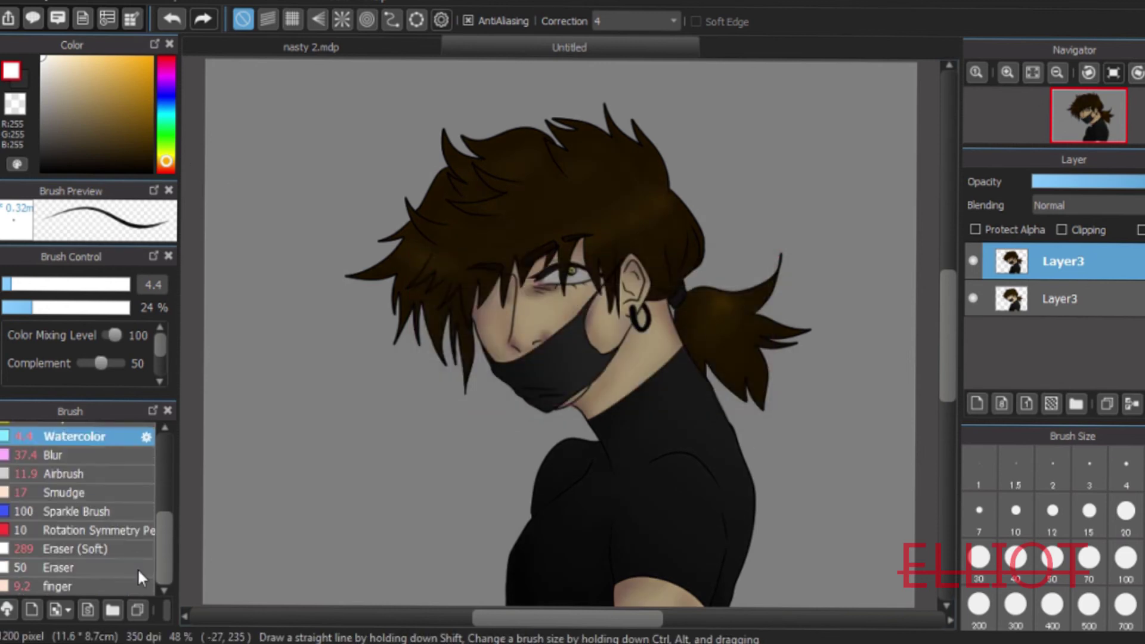
Erase the darkened copy over the face, mask, neck and hair with the Eraser at size 144 and 30% opacity
click(60, 567)
click(127, 285)
drag(93, 285, 129, 289)
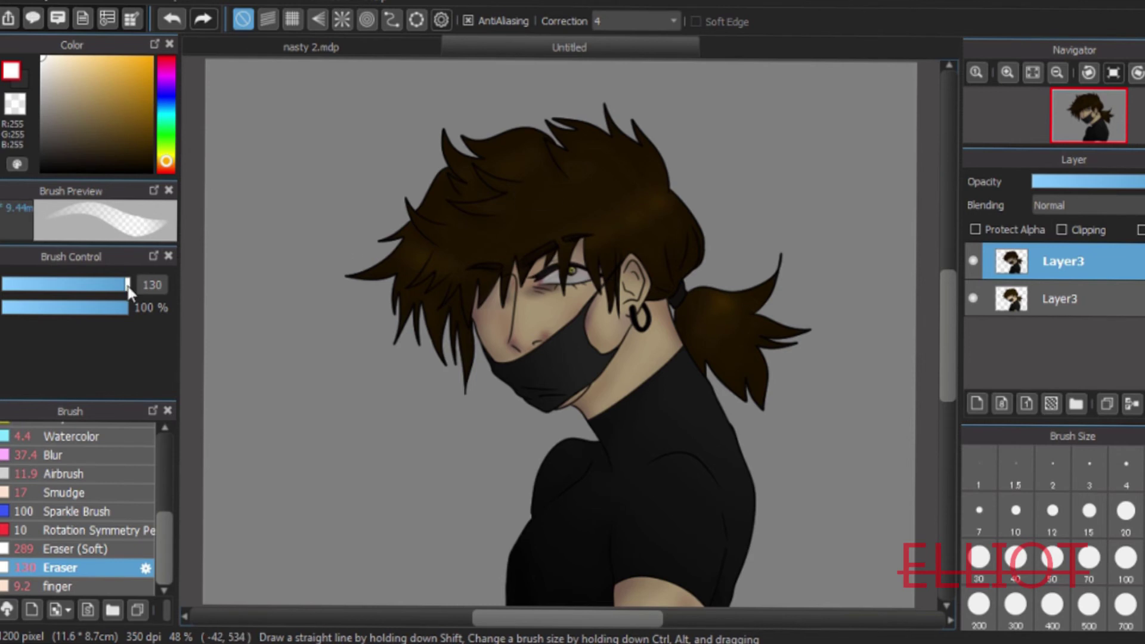
drag(128, 287, 39, 307)
click(129, 288)
drag(517, 316, 623, 292)
mouse_move(623, 334)
mouse_down()
mouse_move(664, 360)
mouse_move(596, 384)
mouse_up()
mouse_move(539, 169)
mouse_down()
mouse_move(575, 169)
mouse_move(600, 185)
mouse_move(588, 202)
mouse_move(591, 337)
mouse_move(529, 271)
mouse_move(608, 271)
mouse_move(615, 349)
mouse_move(686, 319)
mouse_up()
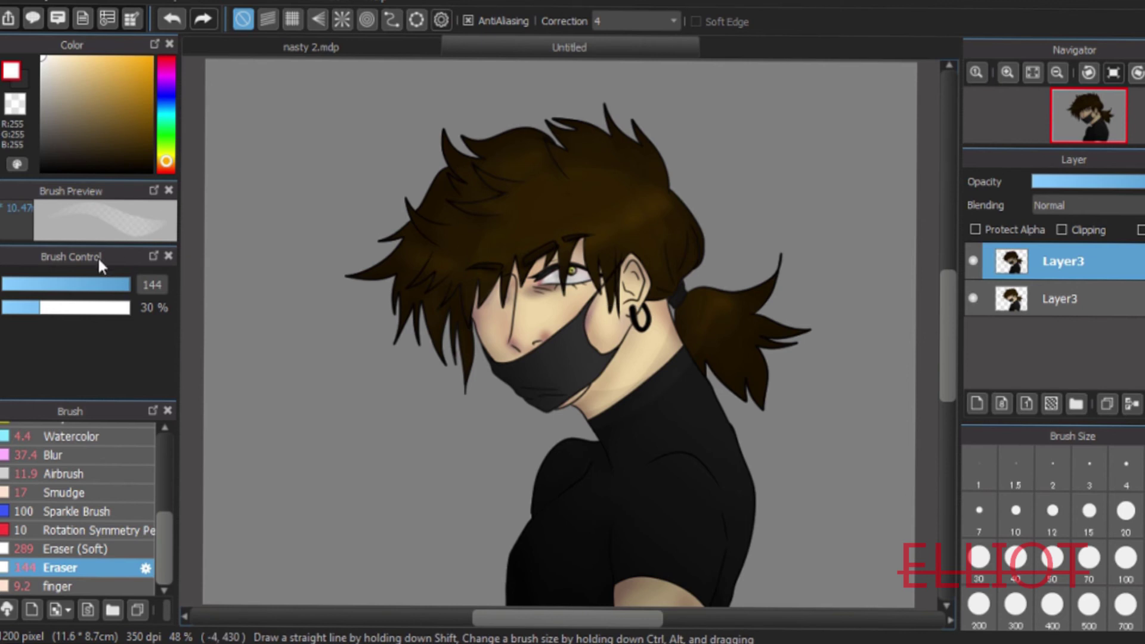
Refine the lit areas of the darkened copy with the Eraser at 16% opacity, using sizes 18 and 84
click(126, 307)
click(95, 307)
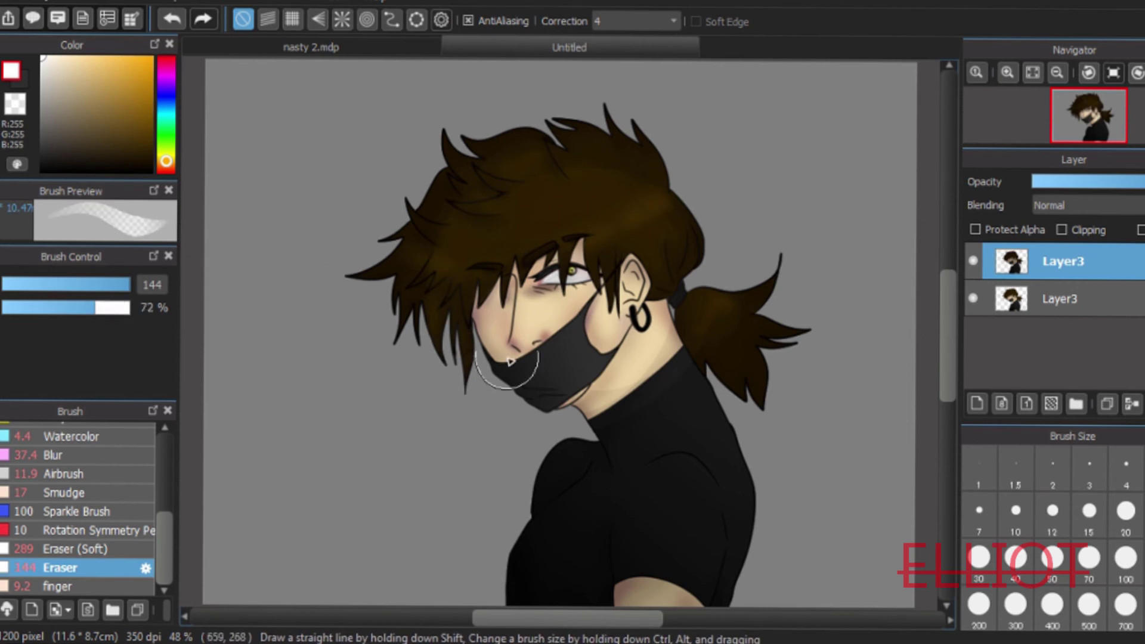
click(51, 284)
drag(36, 308, 21, 308)
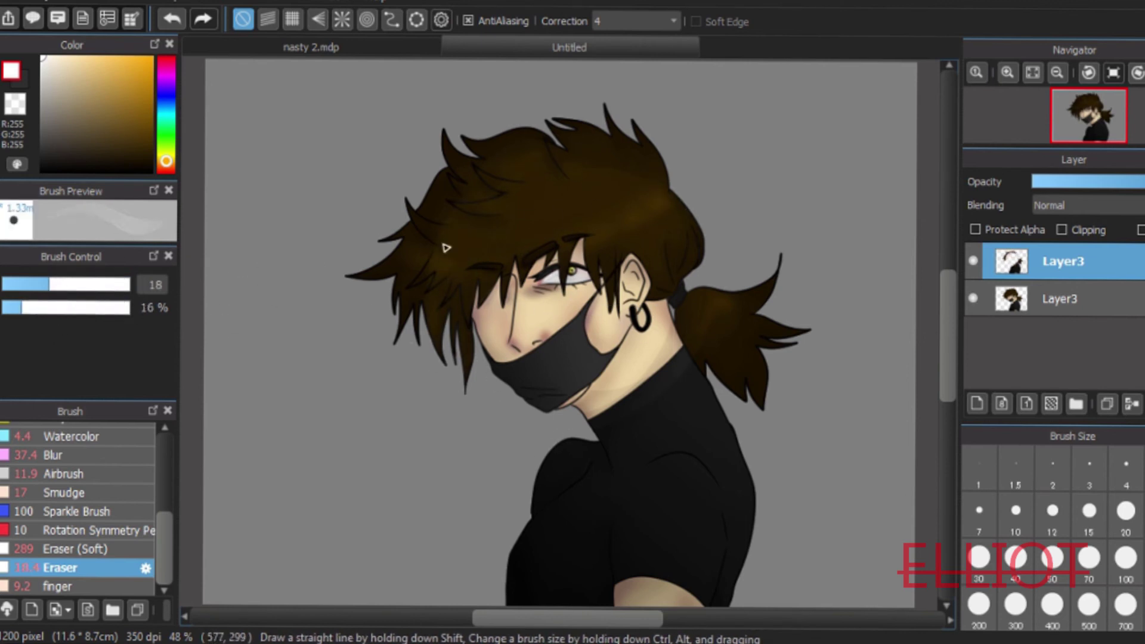
click(110, 283)
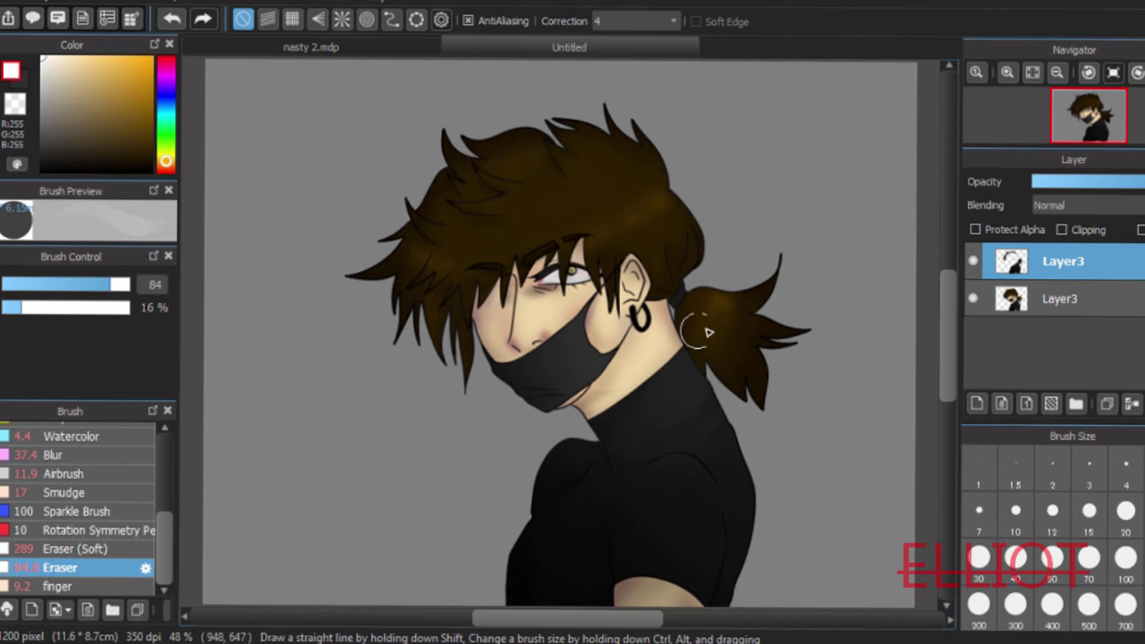
Merge the partly erased dark copy down into the character layer Layer3
scroll(952, 274, up, 3)
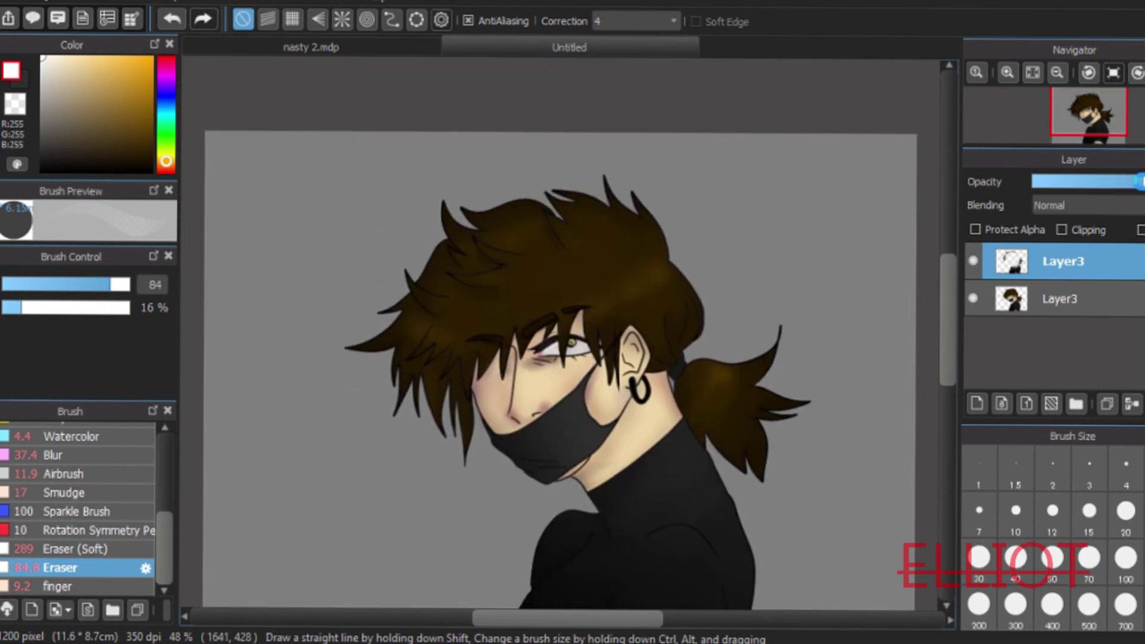
scroll(943, 311, down, 5)
click(1133, 403)
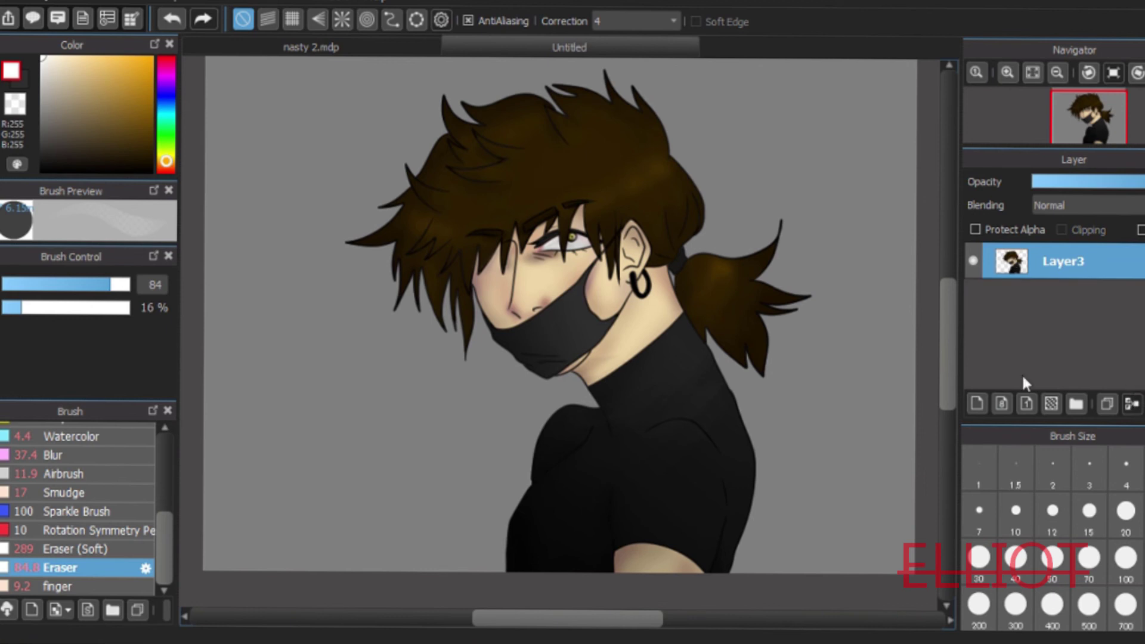
Add a new empty layer for the background and move it beneath the character layer
scroll(951, 310, up, 2)
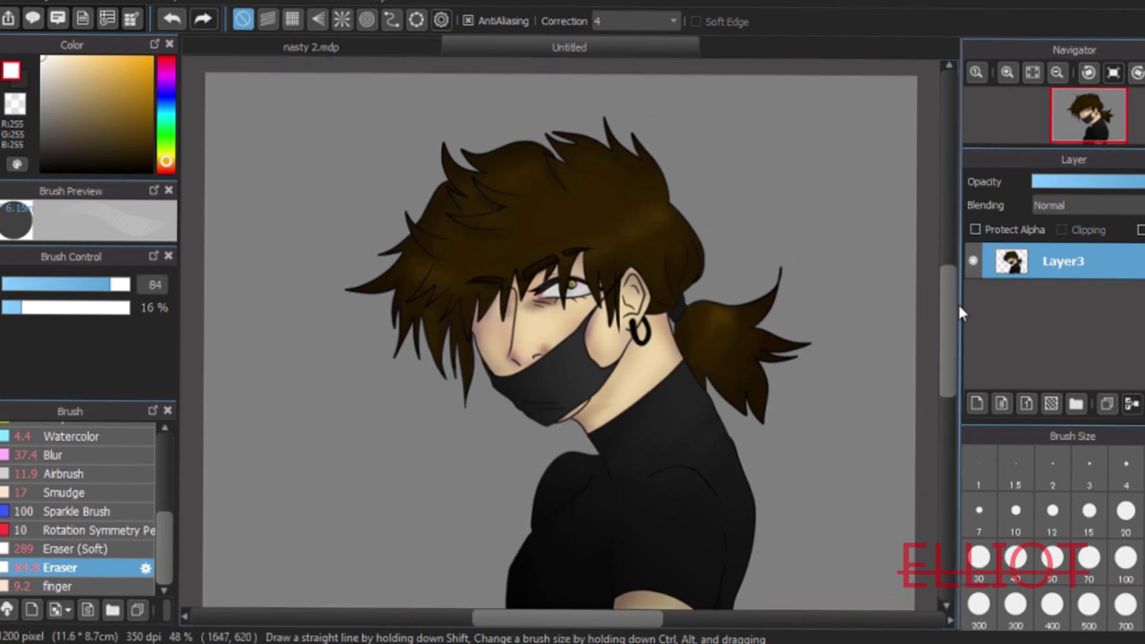
drag(950, 307, 951, 320)
click(976, 404)
drag(1036, 273, 1028, 294)
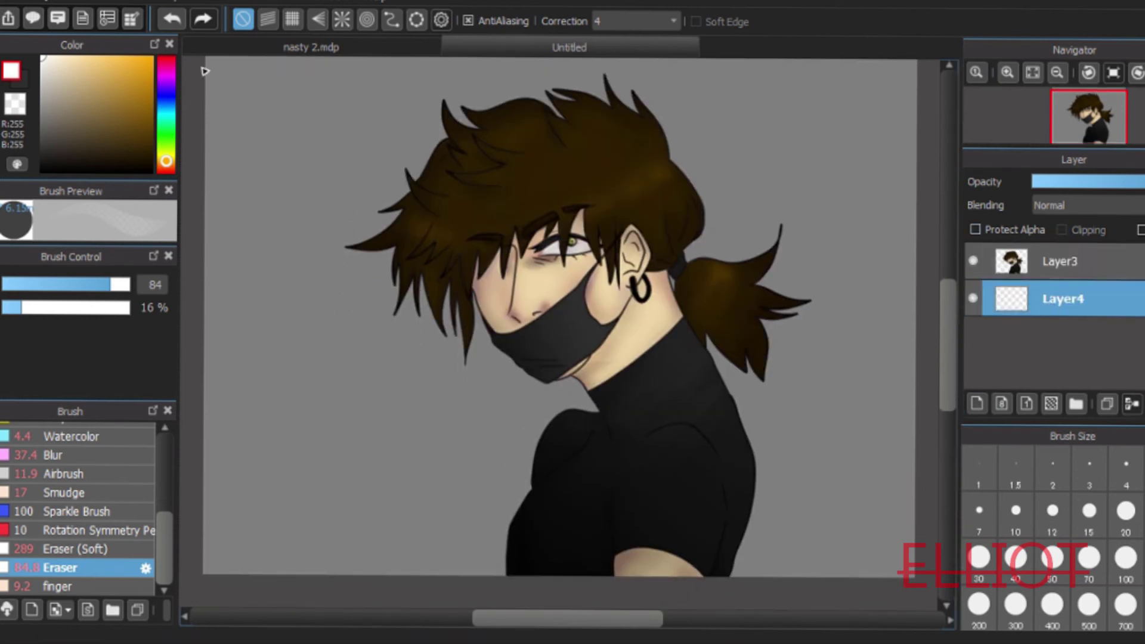
Fill the whole background layer with dark red (R78 G0 B0), hiding the character layer during the fill
click(167, 58)
drag(143, 128, 164, 138)
key(g)
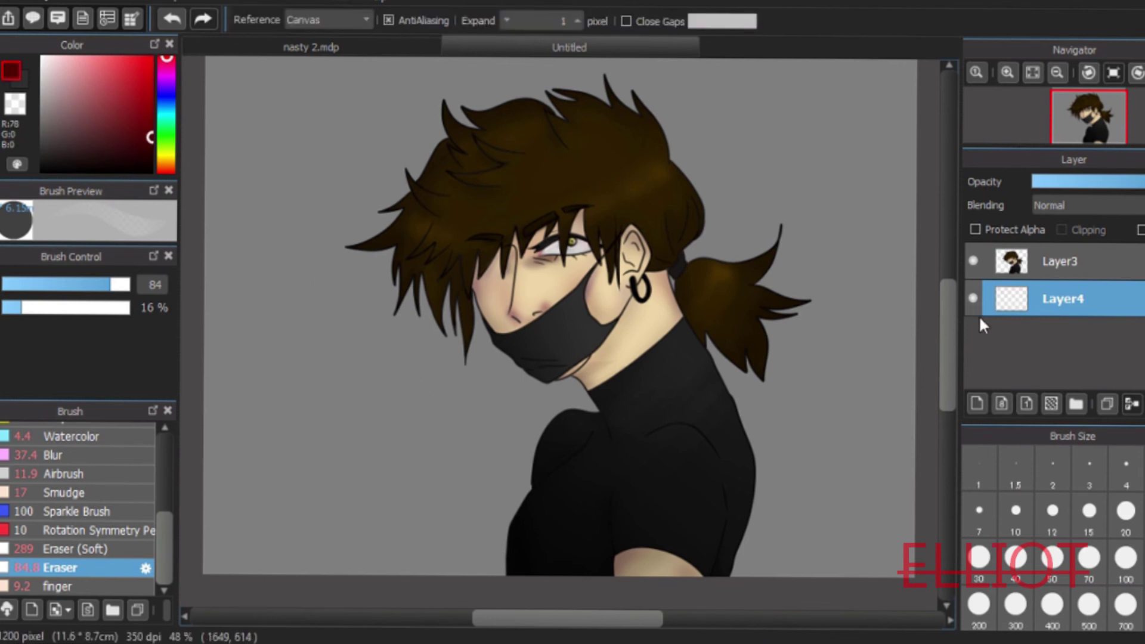
click(973, 266)
click(858, 298)
click(1012, 271)
click(973, 263)
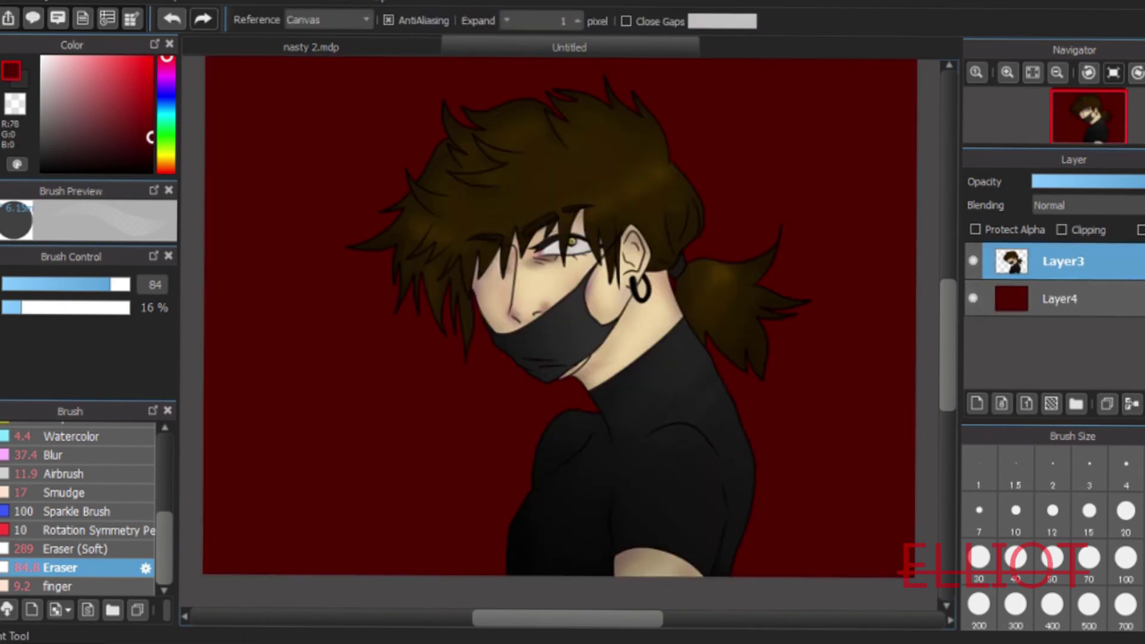
Pick a near-black red (R17 G0 B0) for the Gradient tool and add a Soft Light layer above the red background
click(1032, 73)
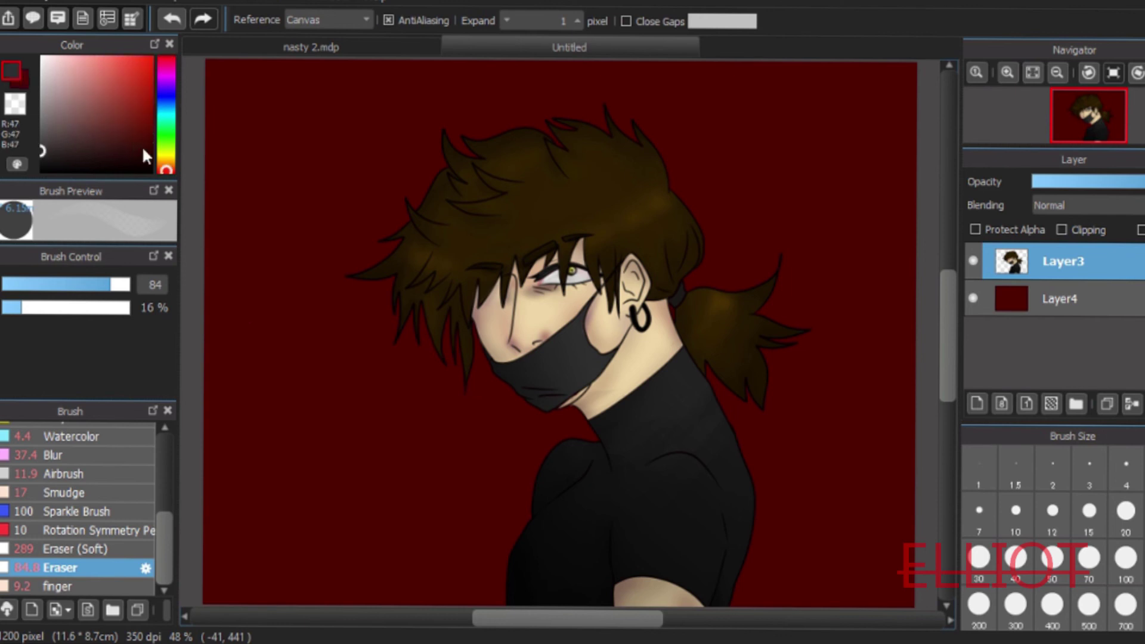
click(152, 168)
key(g)
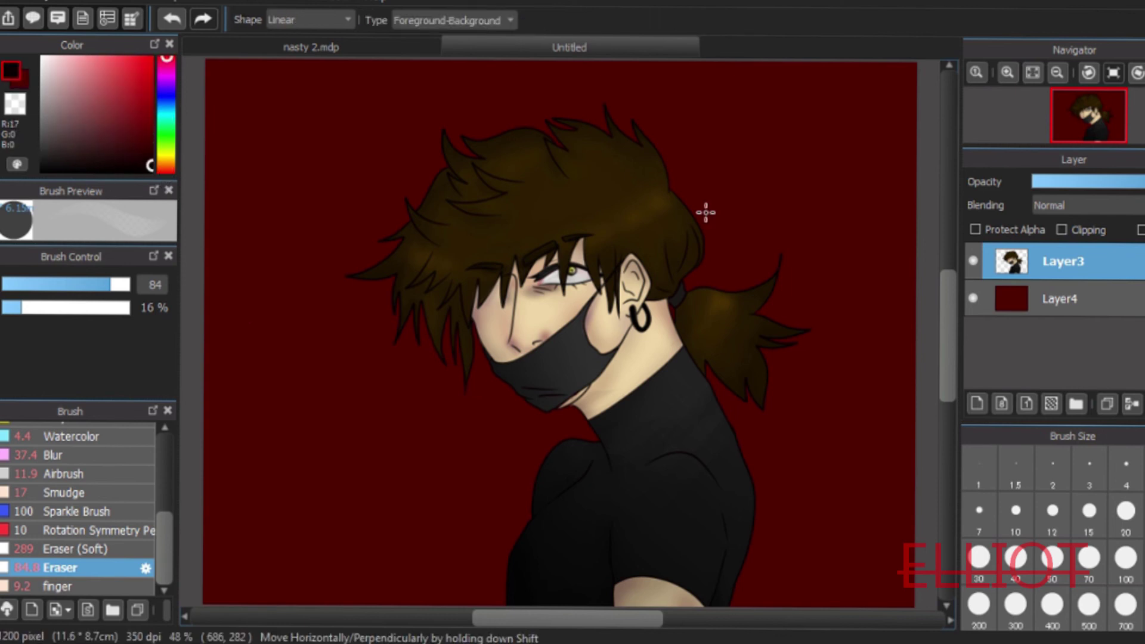
click(1058, 298)
click(978, 404)
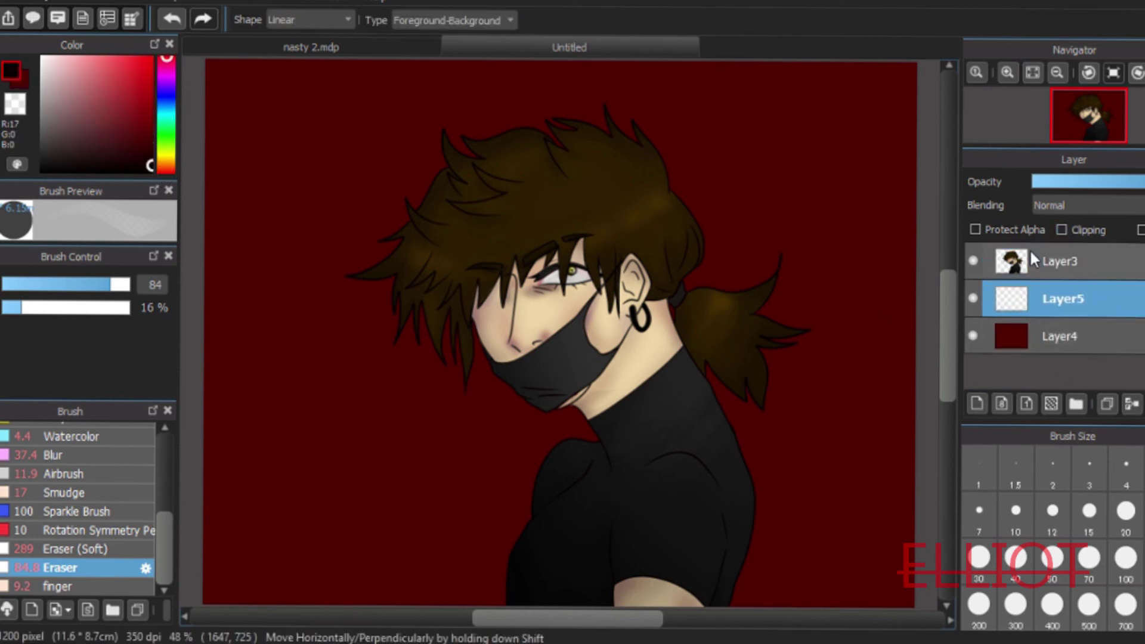
click(1067, 205)
click(1069, 357)
Draw a vertical linear gradient on the Soft Light layer from near-black at the bottom to red (R180 G0 B0) at the top
drag(859, 560, 858, 168)
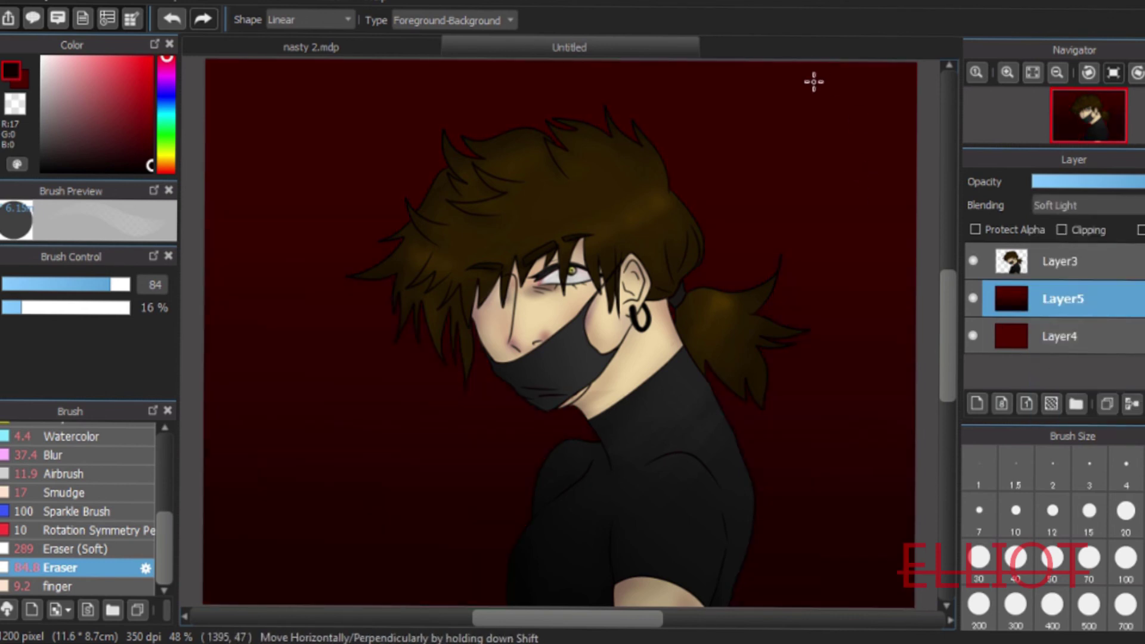
click(165, 58)
click(152, 89)
drag(870, 536, 903, 229)
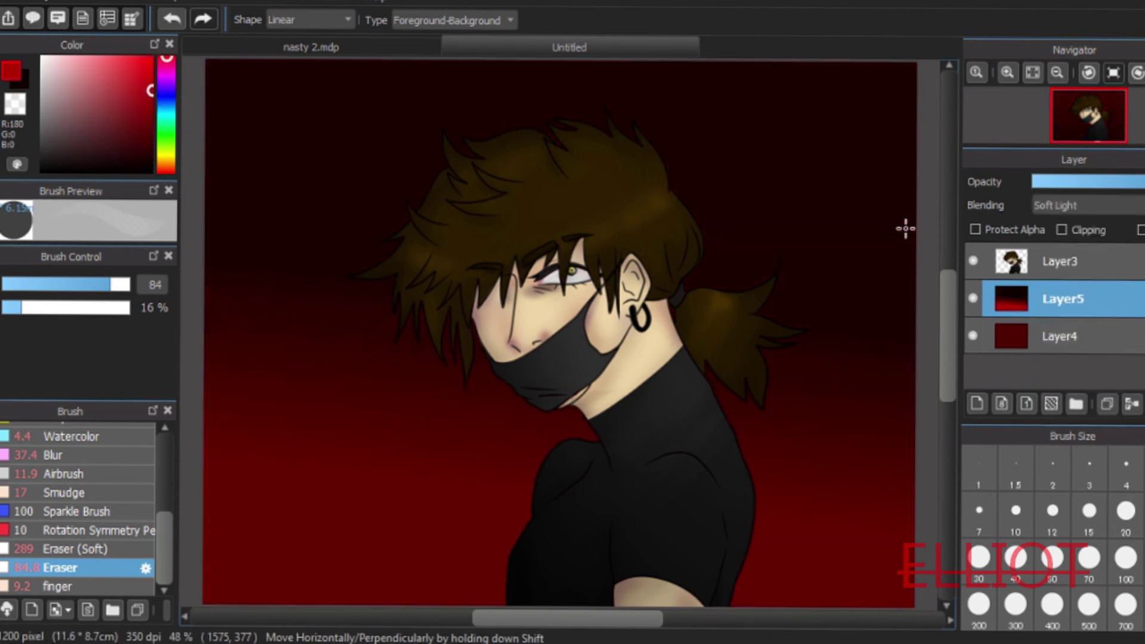
drag(826, 258, 833, 566)
click(25, 81)
drag(834, 472, 838, 172)
mouse_move(947, 338)
mouse_down()
mouse_move(950, 361)
mouse_move(948, 345)
mouse_up()
drag(846, 466, 845, 170)
Merge the gradient layer down into Layer4 and duplicate the resulting background layer
click(1033, 73)
click(1131, 404)
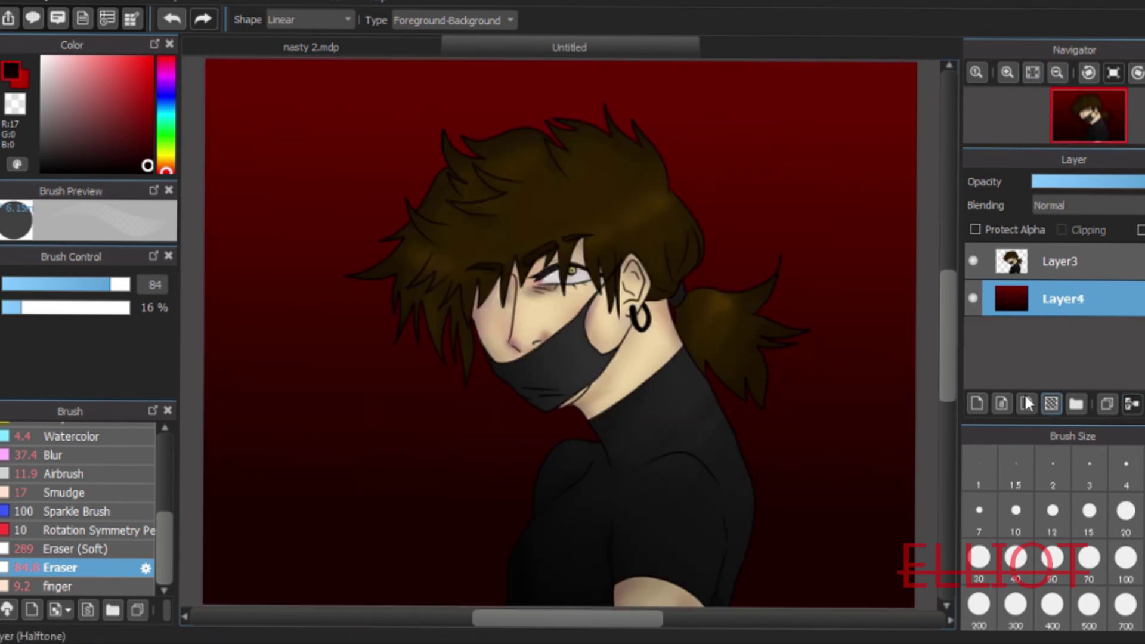
click(1106, 404)
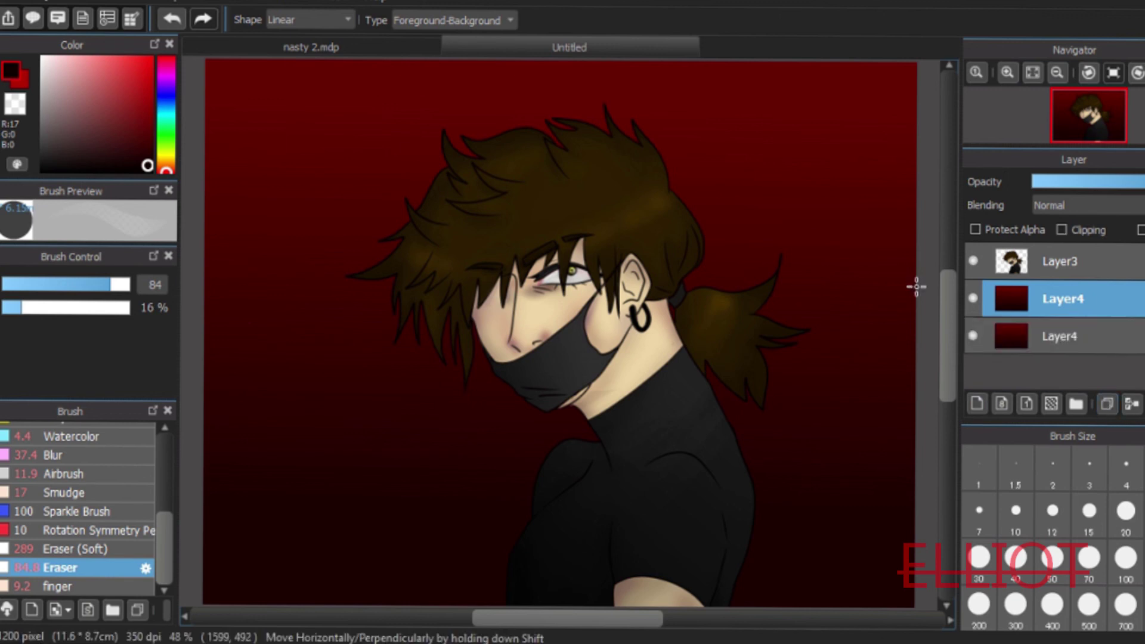
Darken the duplicated background layer by setting its brightness to 60% in the Hue Saturation Brightness adjustment
key(ctrl+u)
click(552, 357)
click(551, 357)
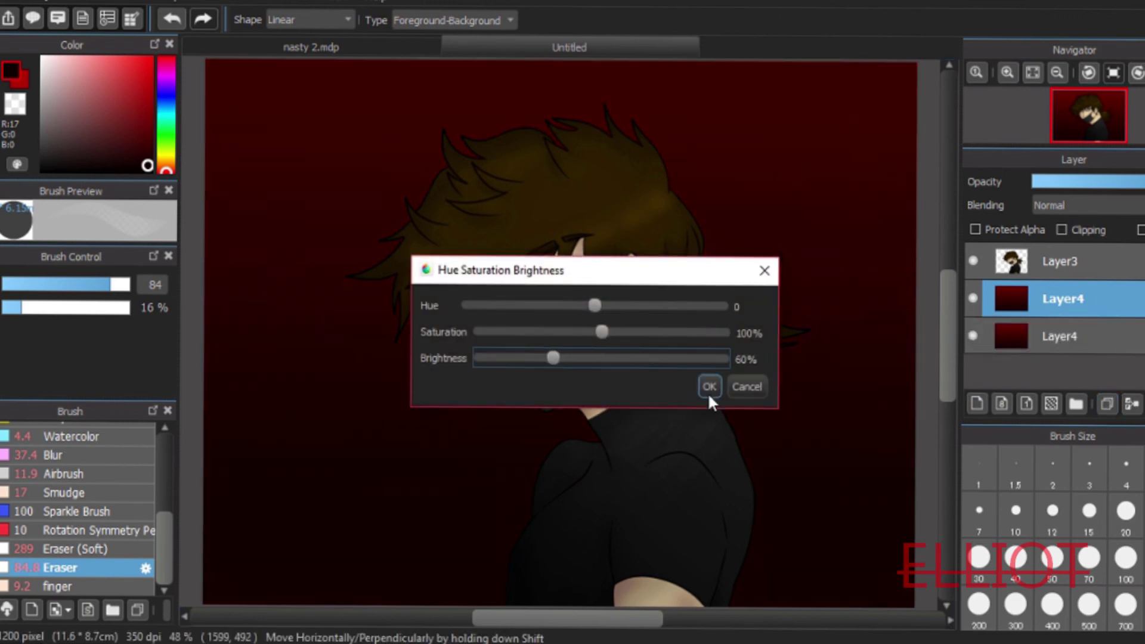
click(709, 391)
Try to erase a red glow around the whole figure from the darkened background copy with Eraser (Soft) at size 289 and 43% opacity
click(98, 549)
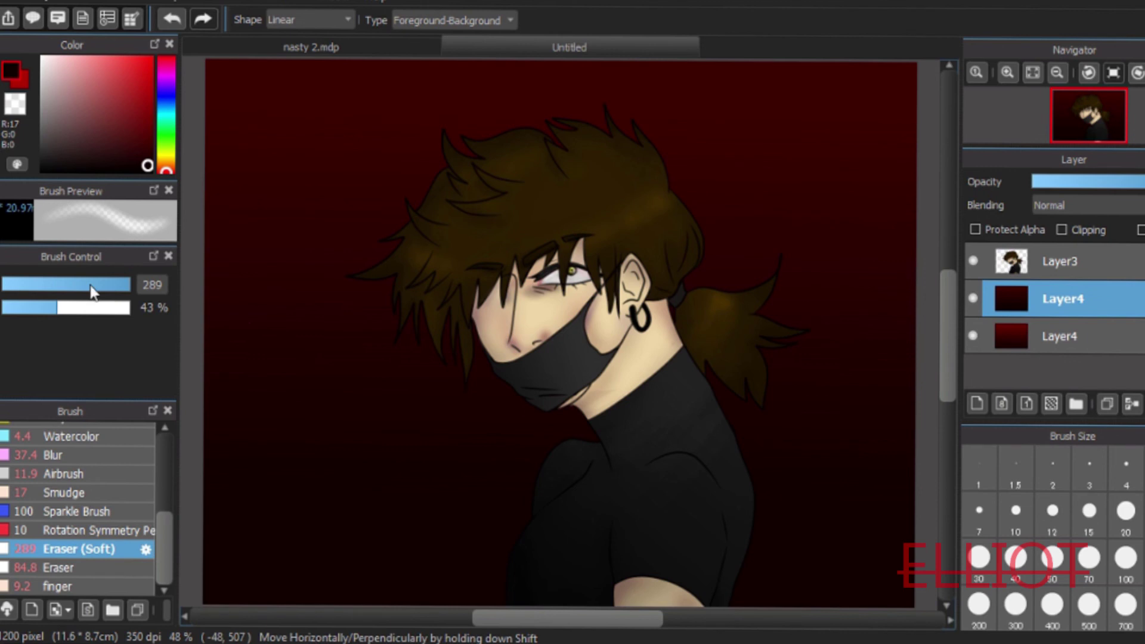
mouse_move(455, 350)
mouse_down()
mouse_move(551, 447)
mouse_move(497, 532)
mouse_move(556, 446)
mouse_move(437, 305)
mouse_up()
mouse_move(682, 298)
mouse_down()
mouse_move(409, 258)
mouse_move(411, 331)
mouse_move(553, 425)
mouse_move(531, 580)
mouse_move(445, 194)
mouse_move(682, 247)
mouse_move(741, 457)
mouse_move(734, 567)
mouse_move(792, 422)
mouse_up()
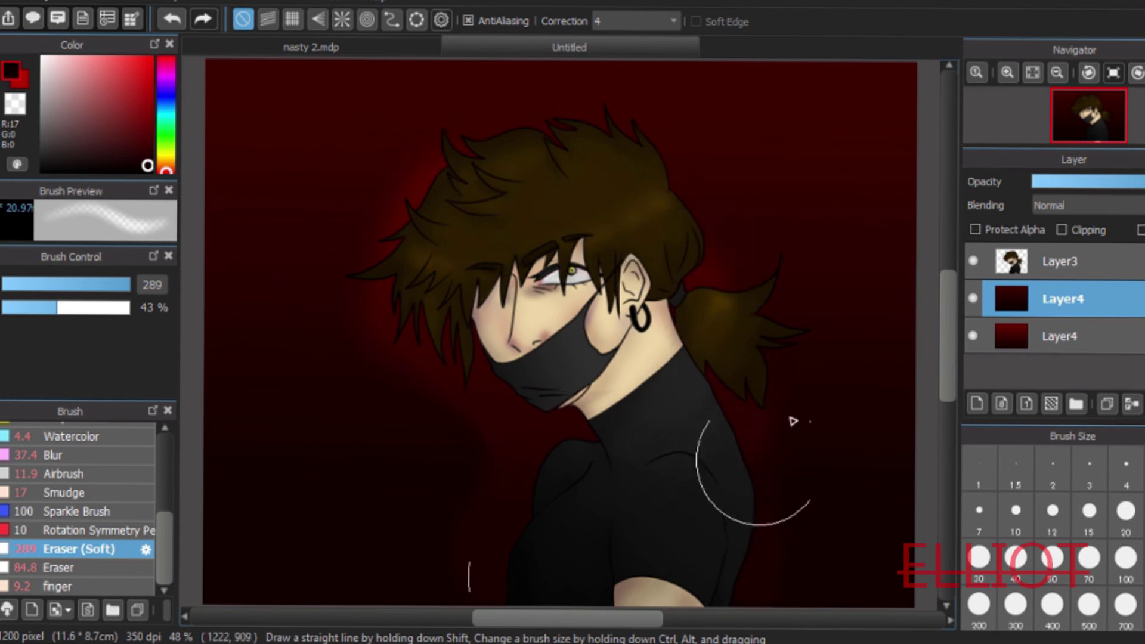
click(1054, 74)
click(1029, 75)
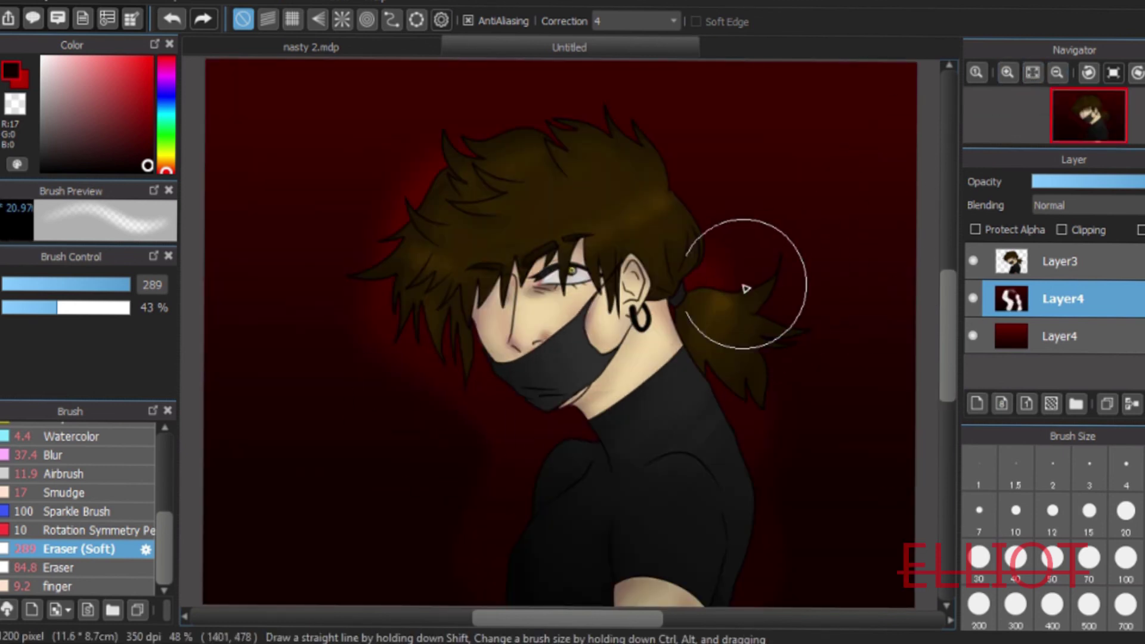
click(170, 19)
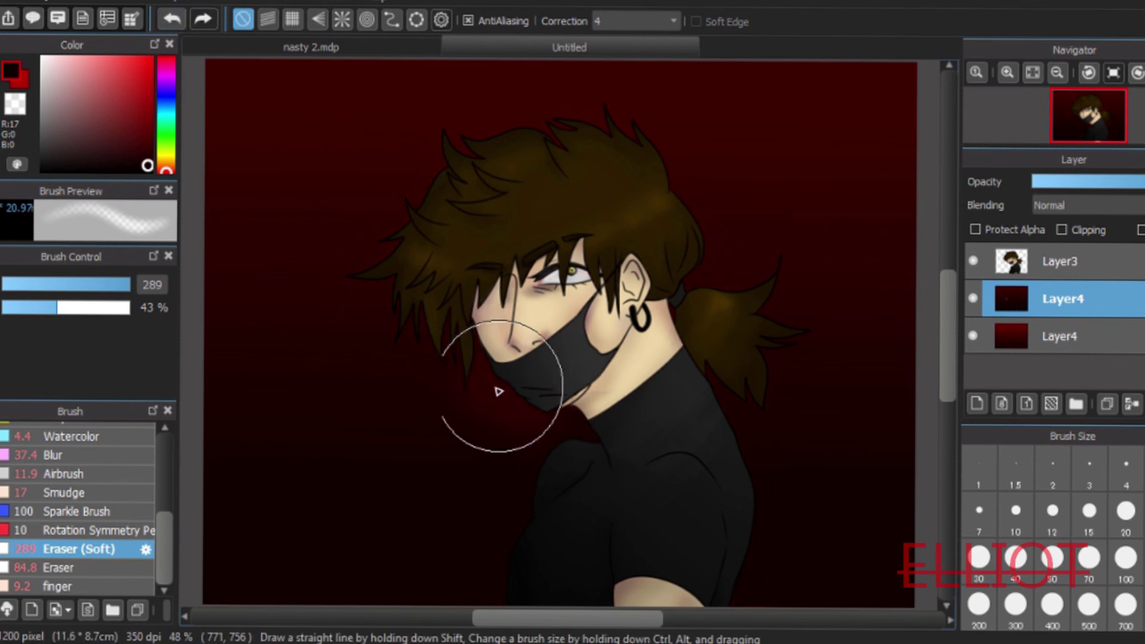
Erase a soft red glow behind the head at 28% and 14% opacity, and merge the character layer down
drag(57, 307, 37, 307)
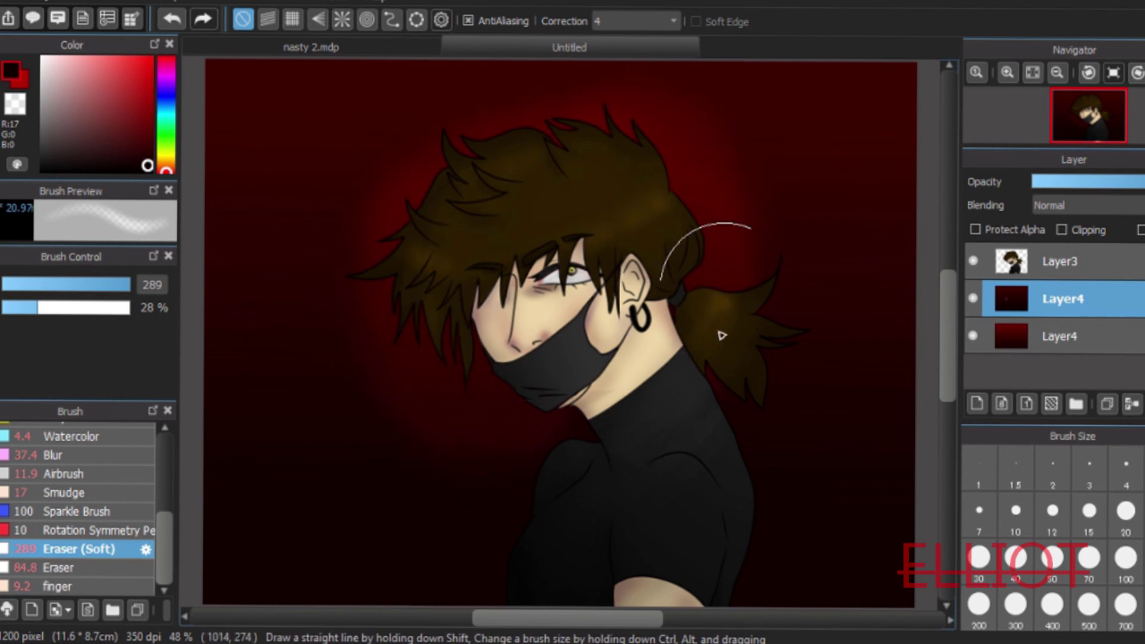
drag(37, 307, 18, 307)
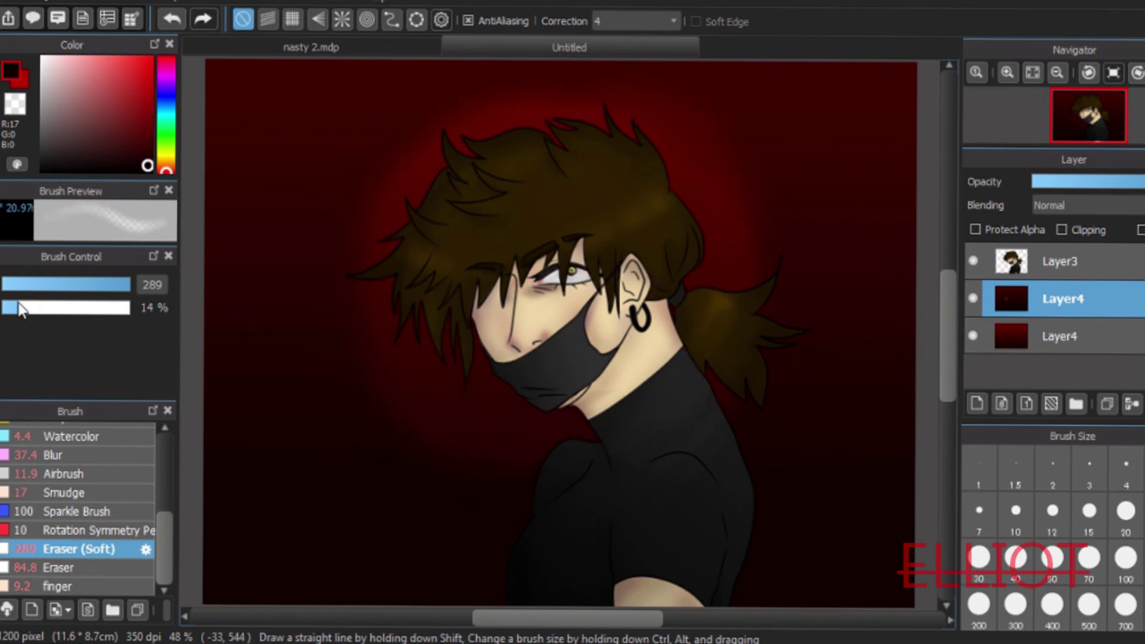
click(1064, 263)
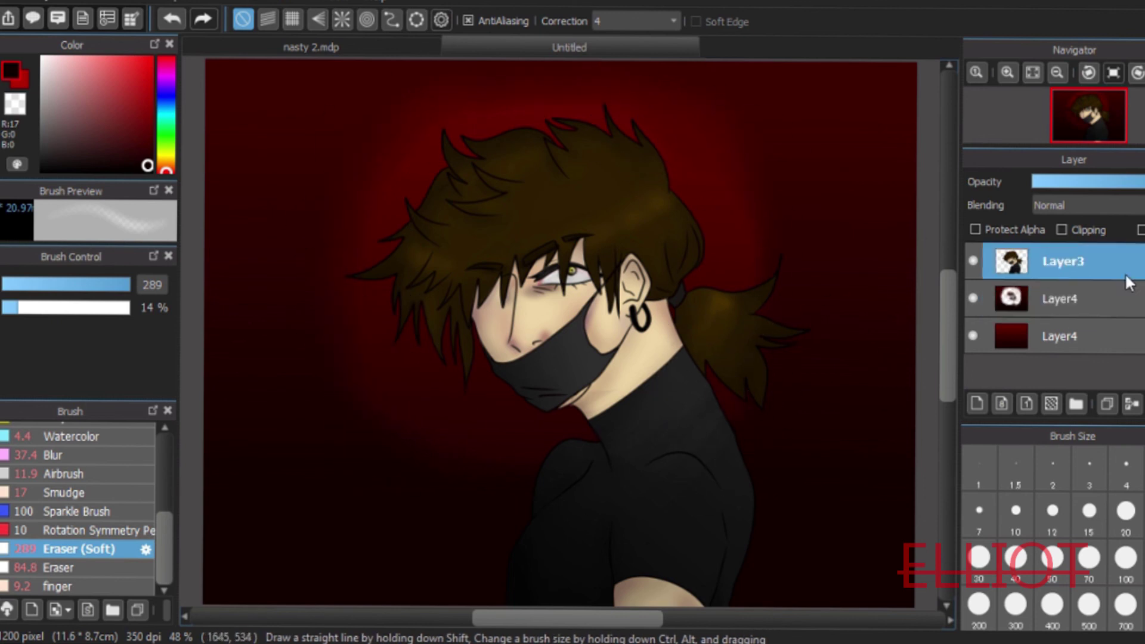
click(1131, 405)
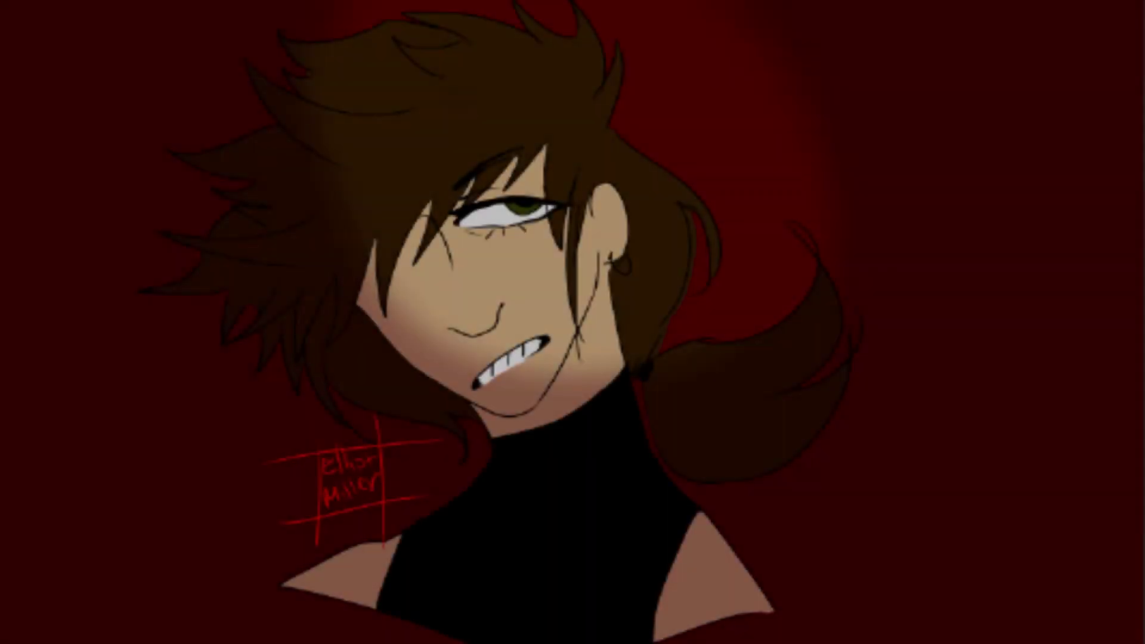